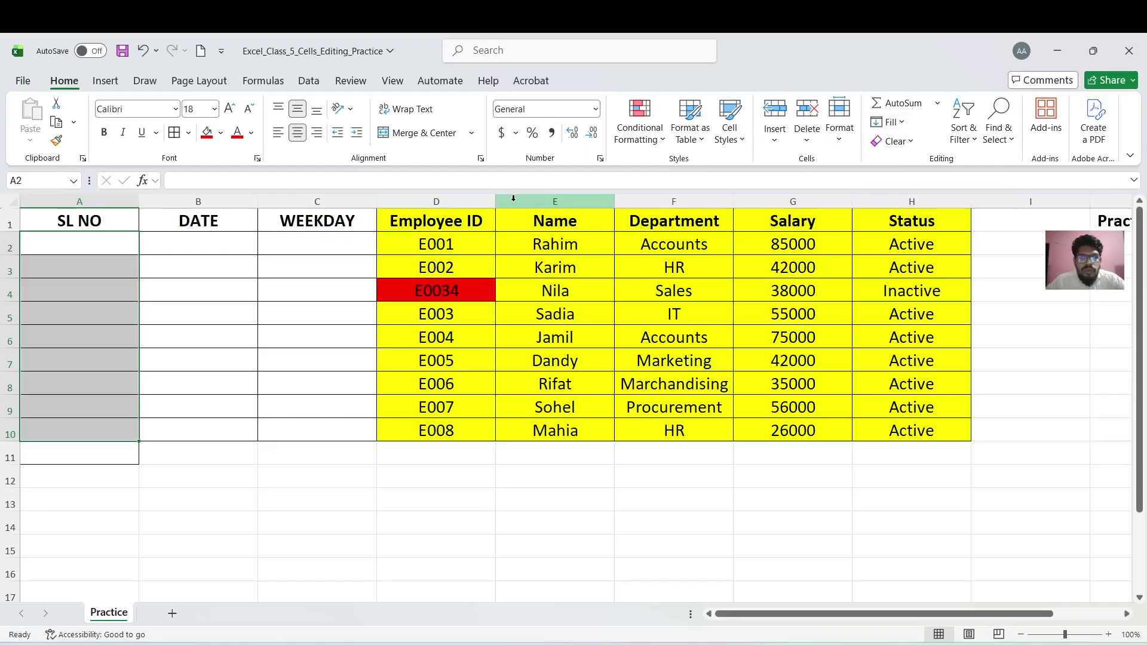
Enter 1 in A2 and fill SL NO down the column as a linear series, step 1, stopping at 50
left_click(70, 239)
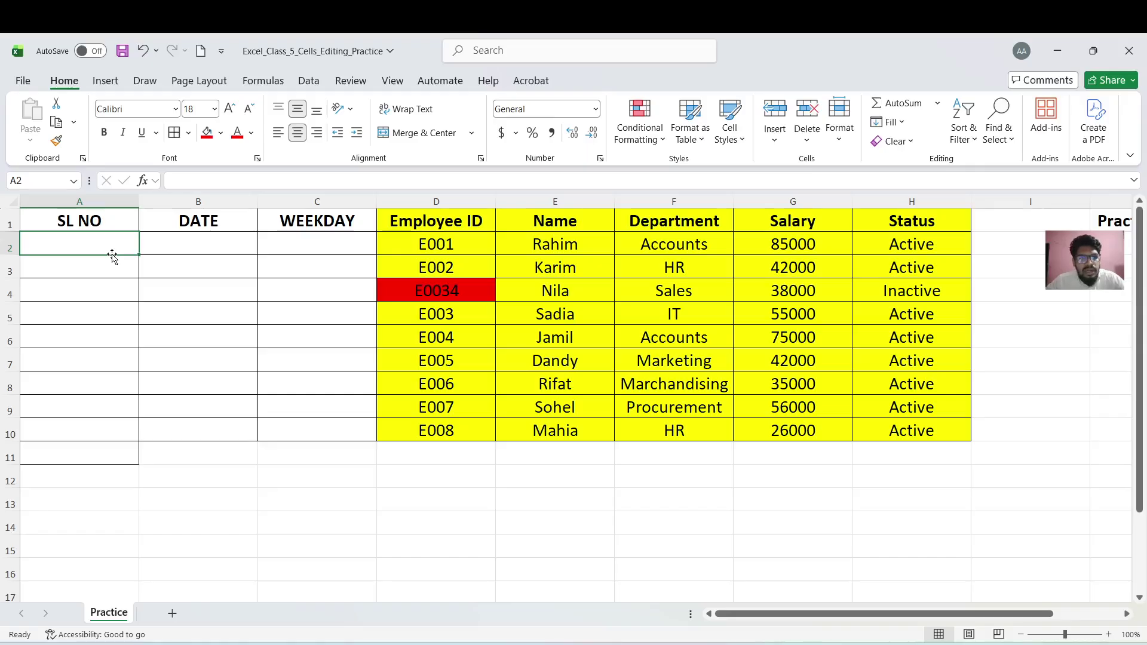
type("1")
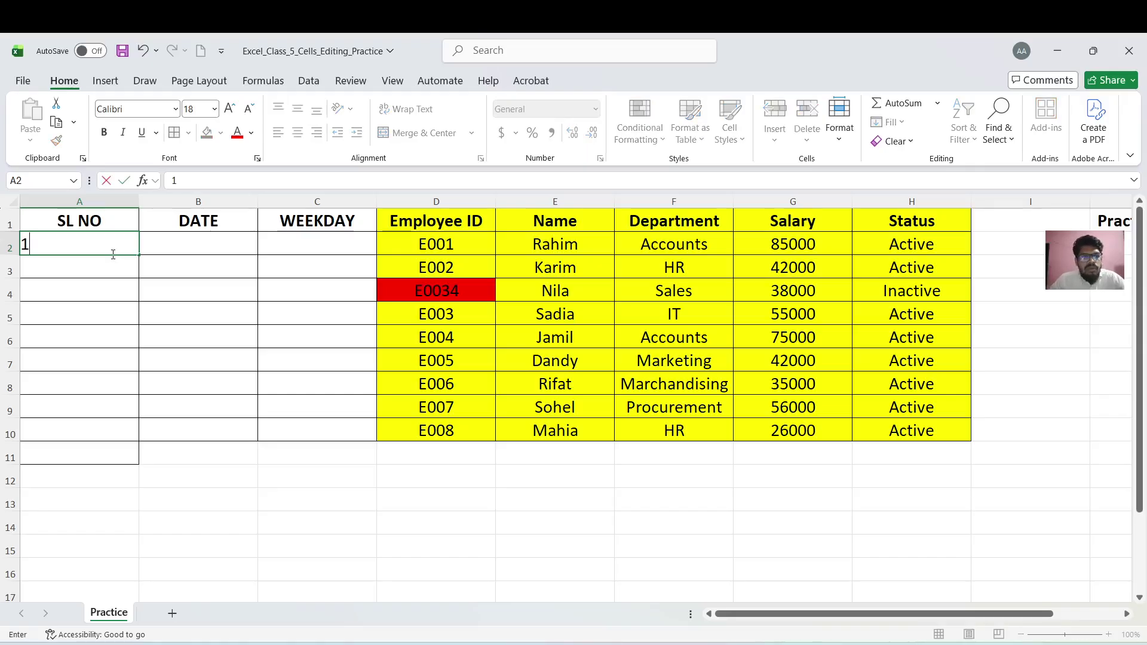
left_click(113, 288)
left_click(109, 244)
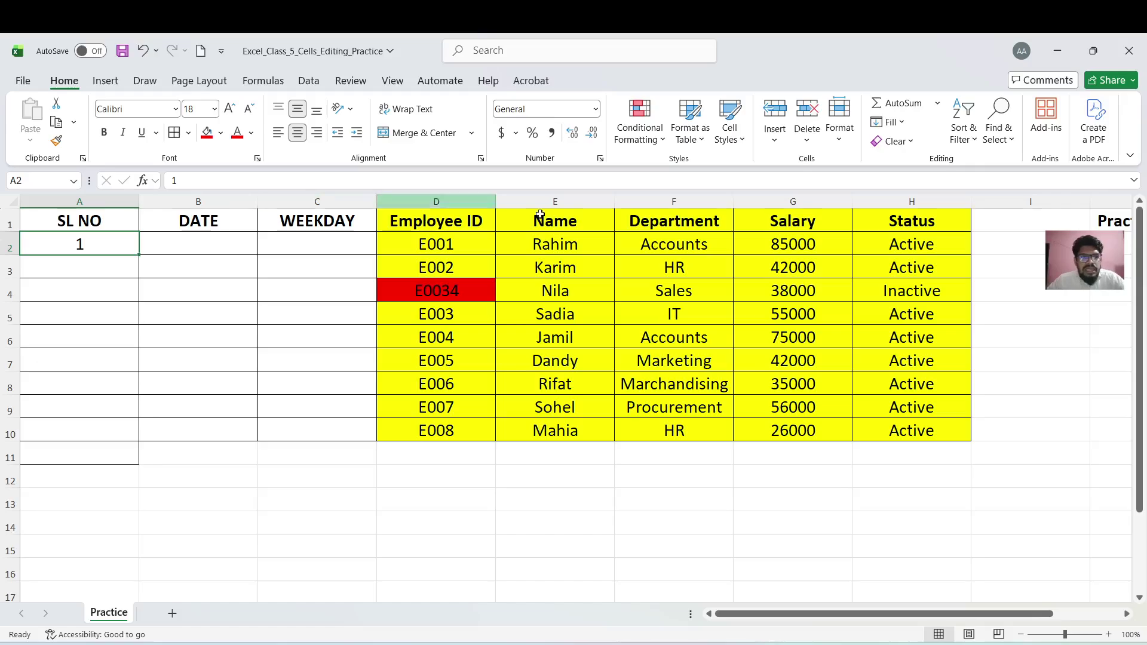
left_click(905, 122)
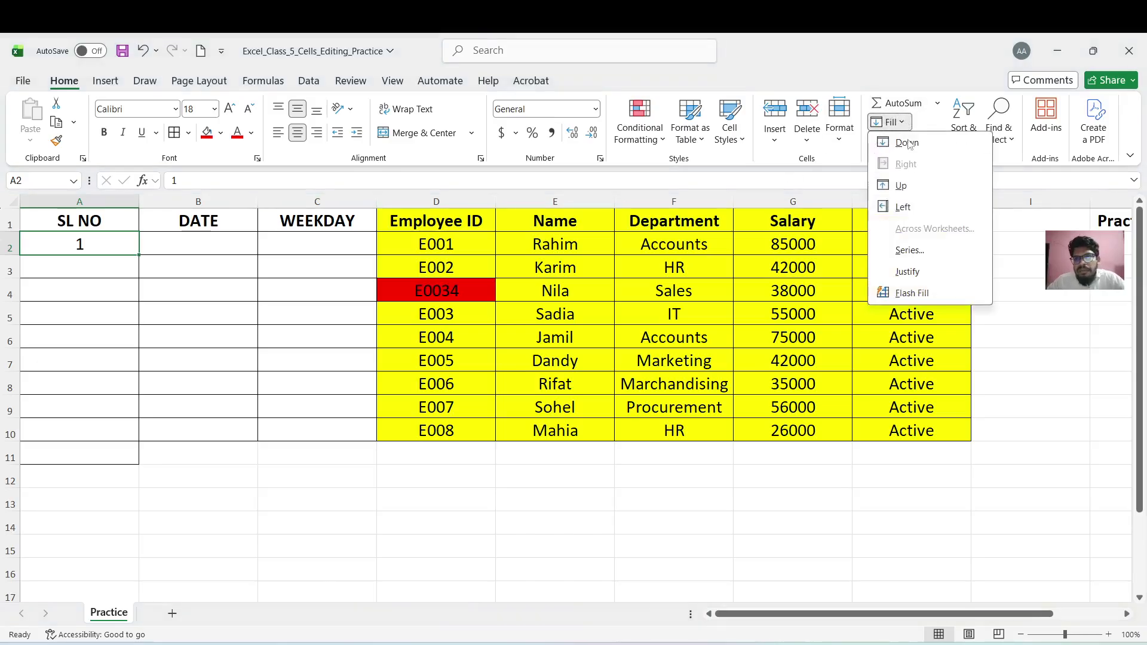
left_click(911, 254)
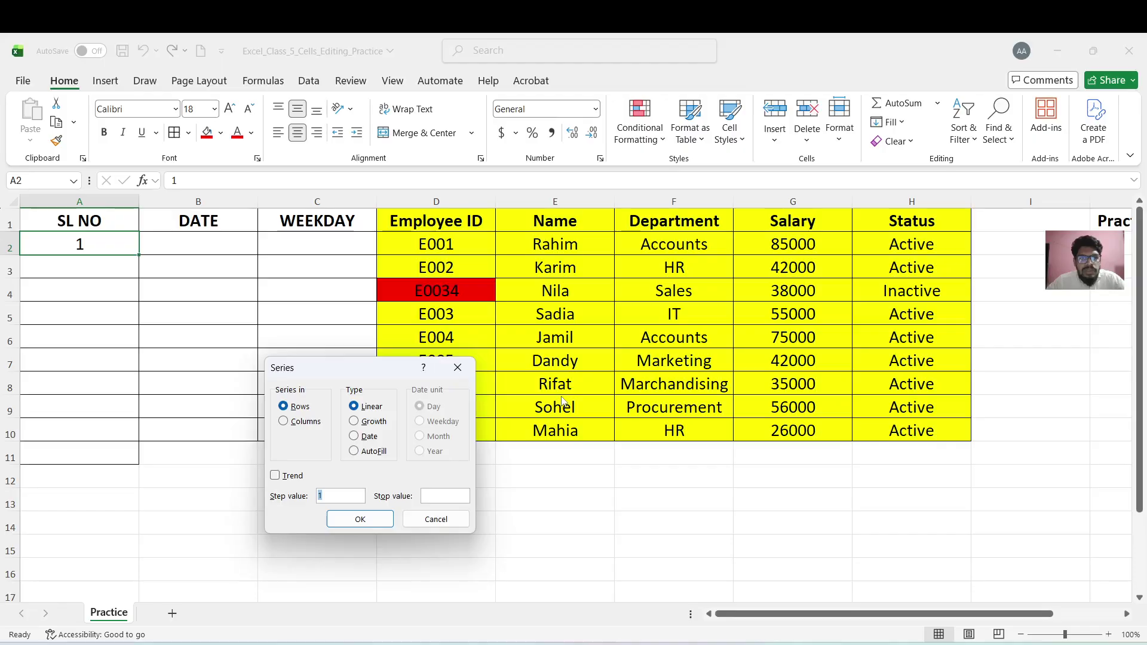
left_click(283, 422)
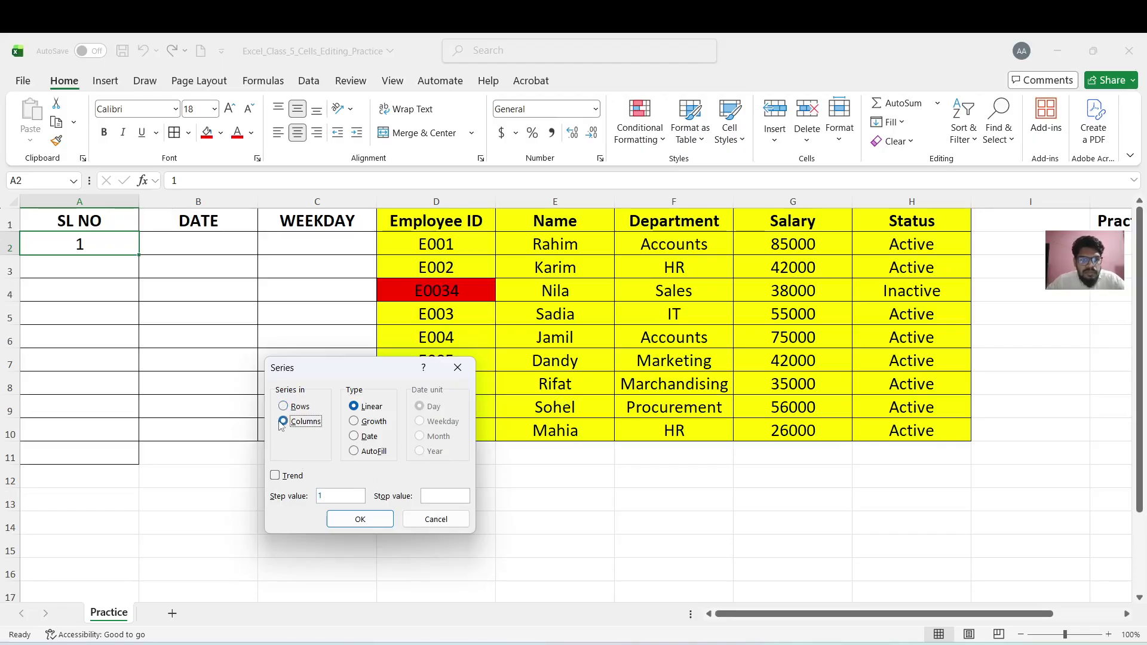
left_click(450, 498)
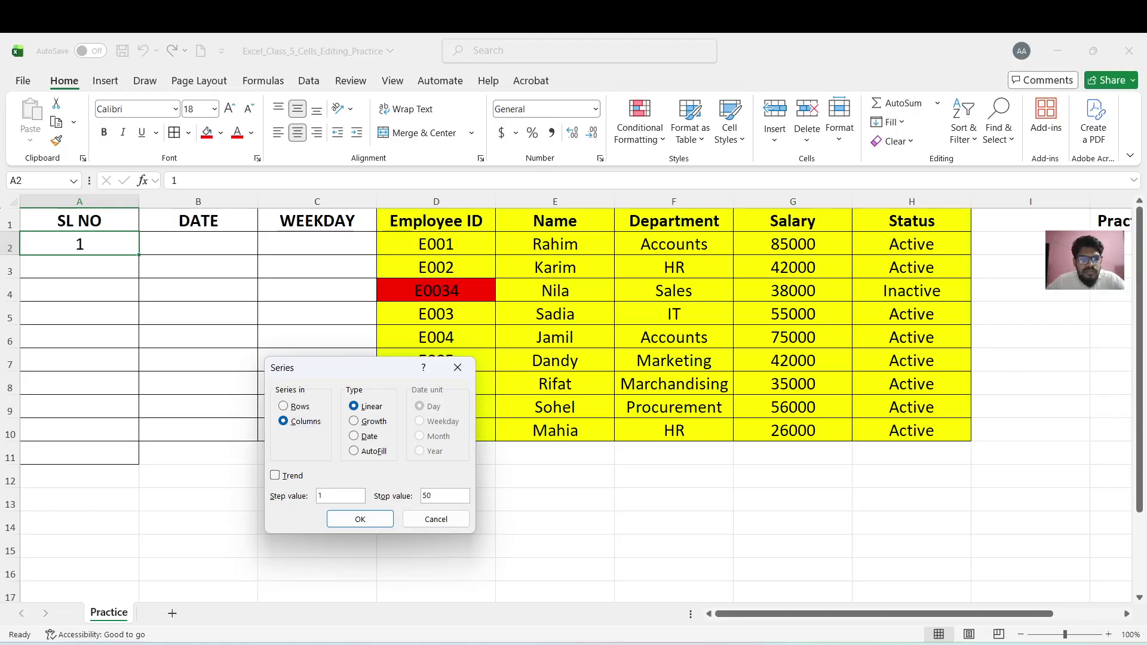
left_click(360, 520)
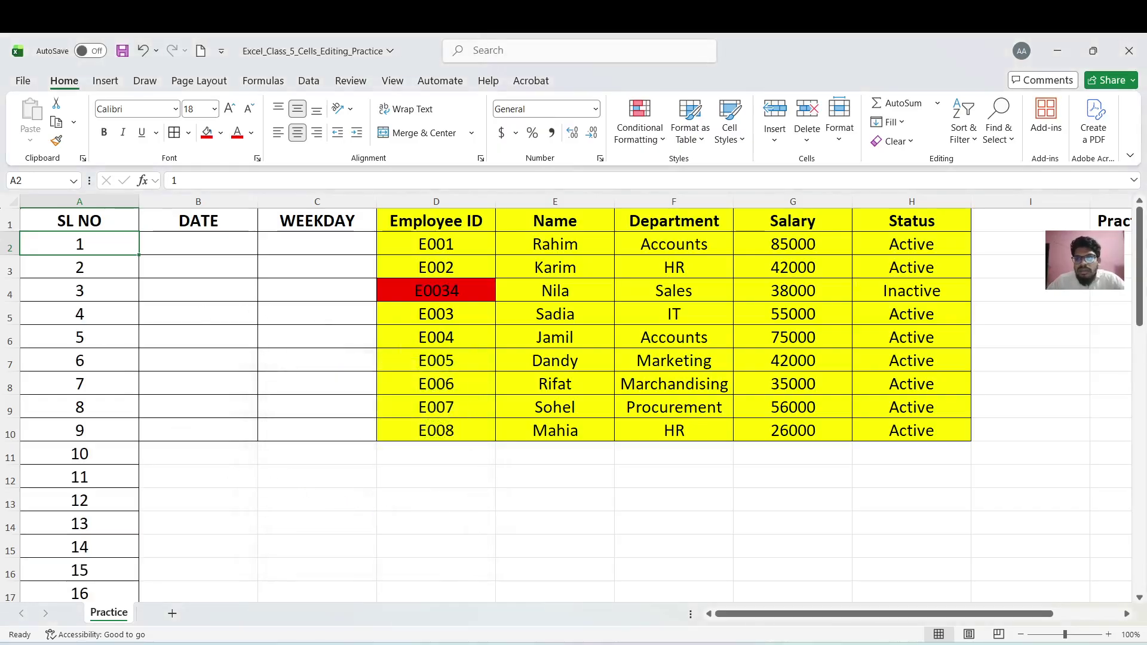
left_click_drag(1141, 266, 1145, 152)
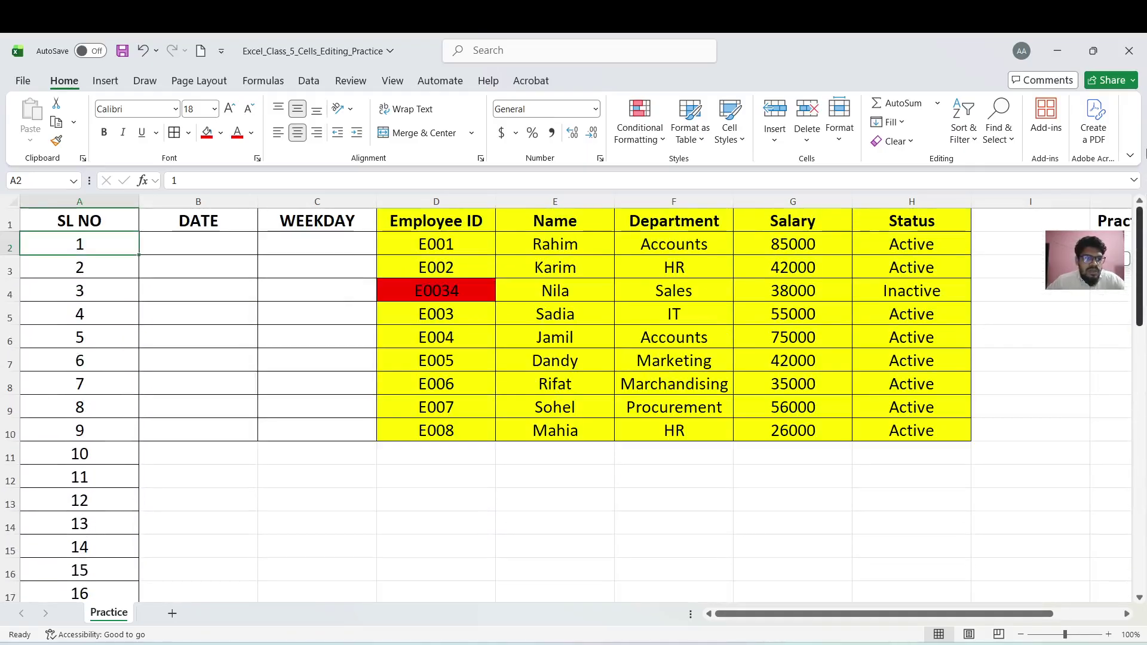
Clear serial numbers 10 through 50 in A11:A51 and return to the top of the table
left_click(73, 455)
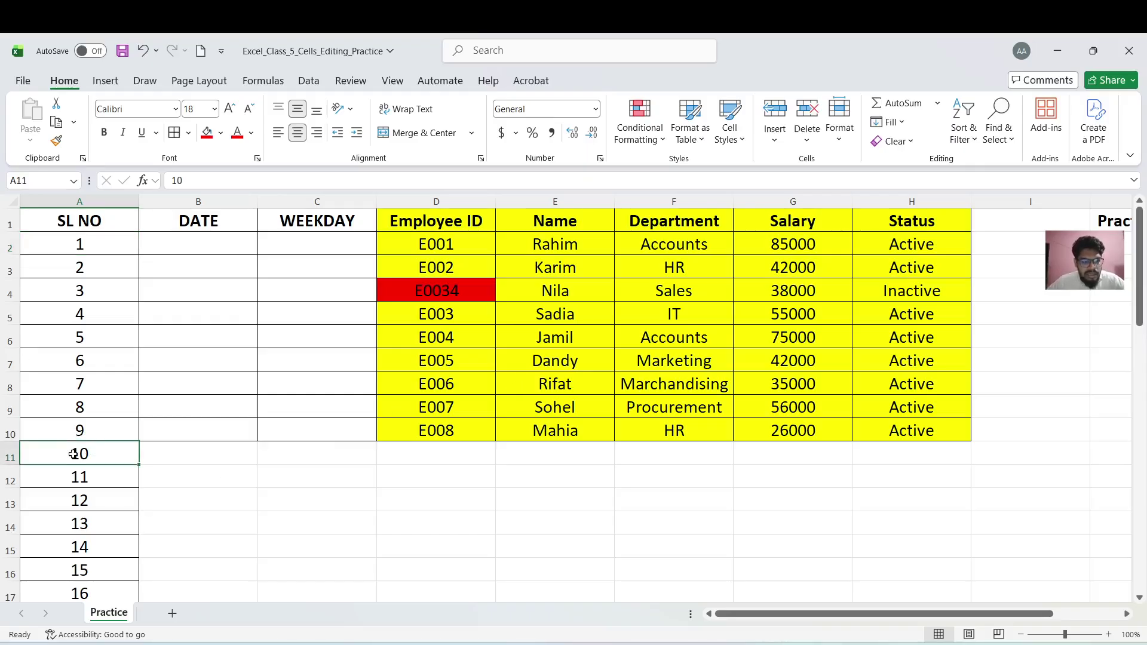
key("ctrl+Down")
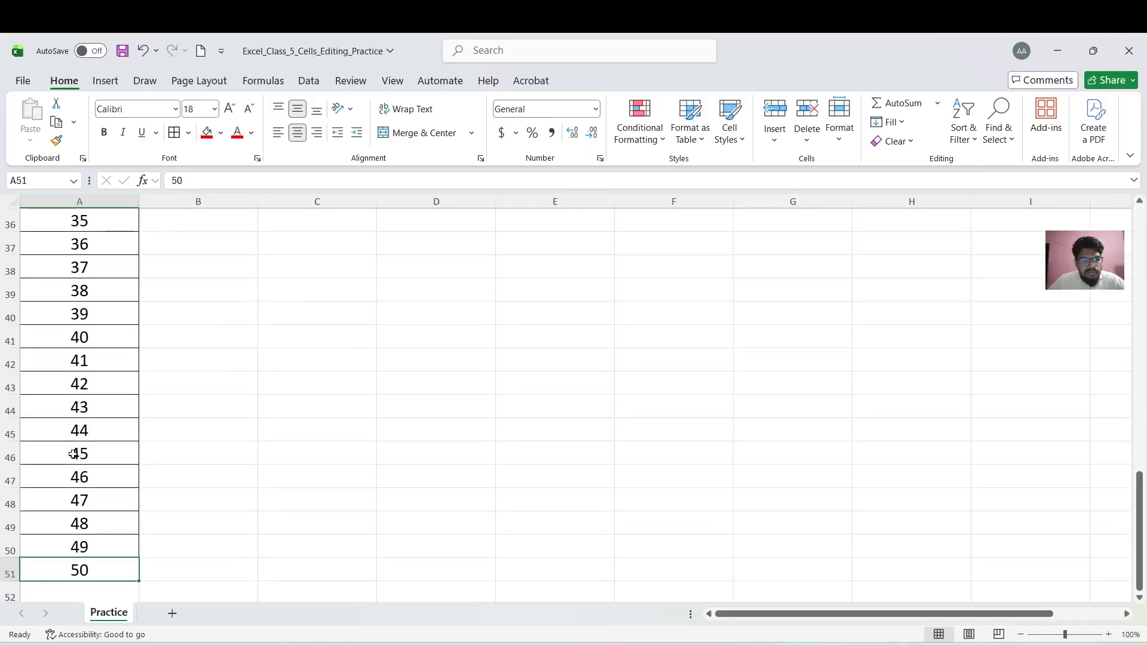
key("ctrl+Up")
left_click(73, 455)
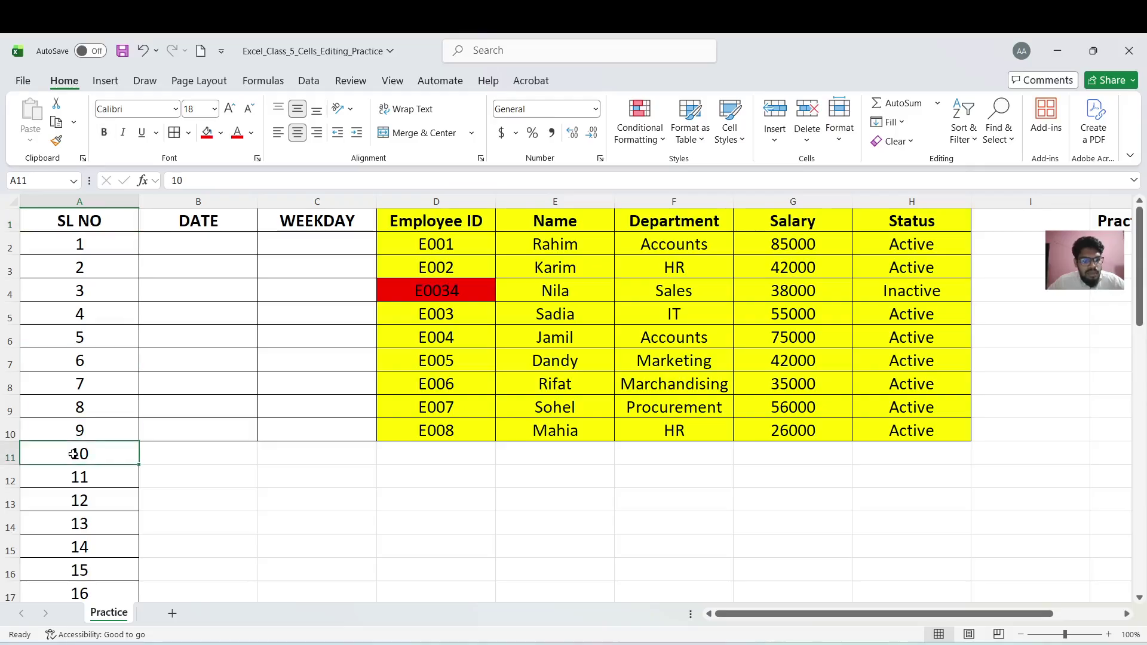
key("ctrl+shift+Down")
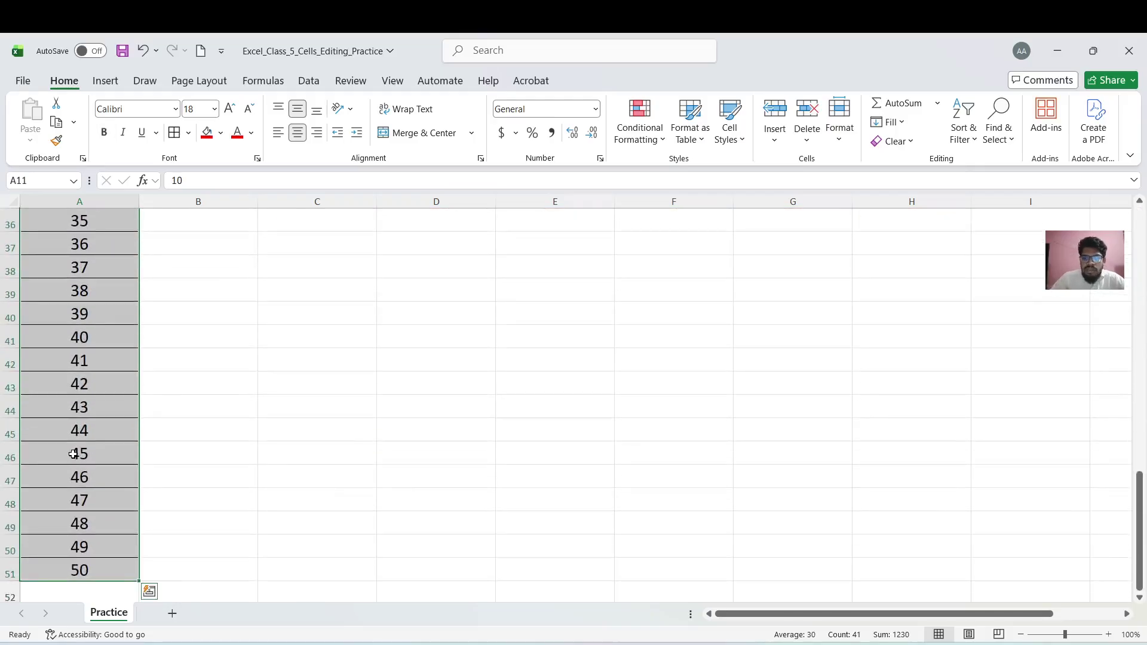
key("Delete")
scroll(73, 455, "up", 11)
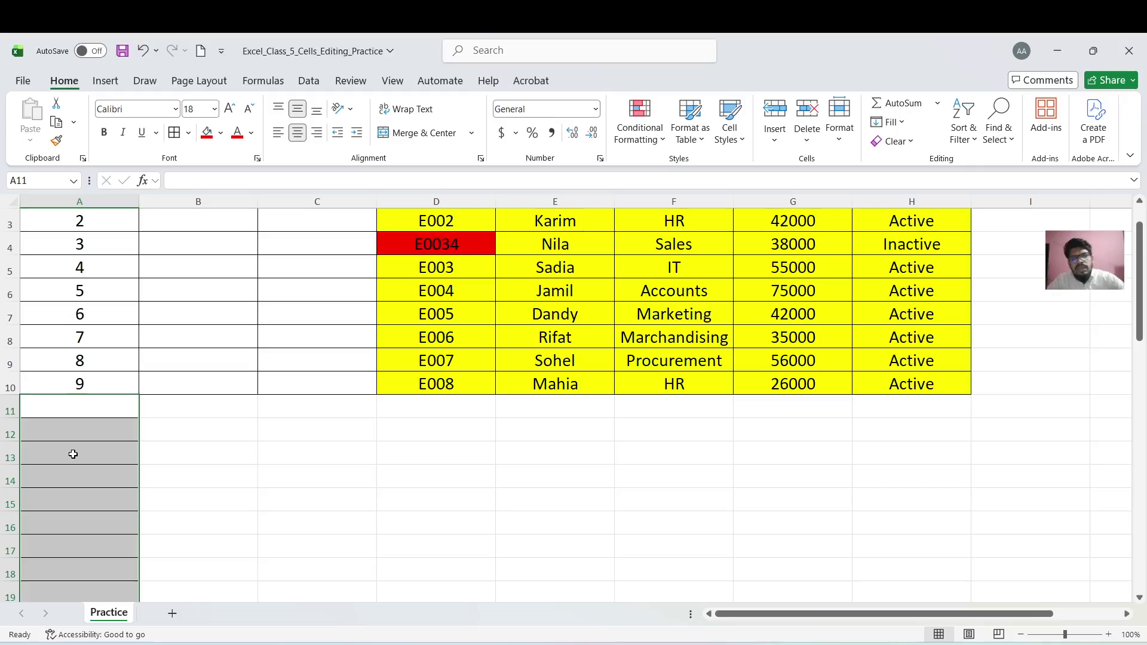
left_click(280, 424)
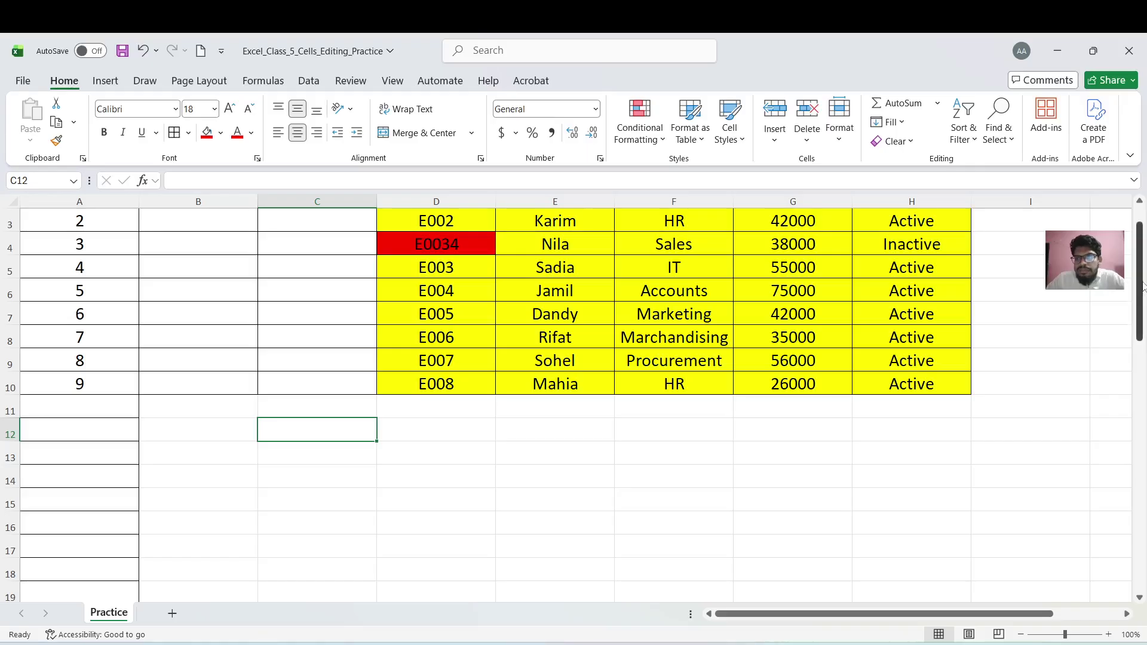
scroll(960, 223, "up", 1)
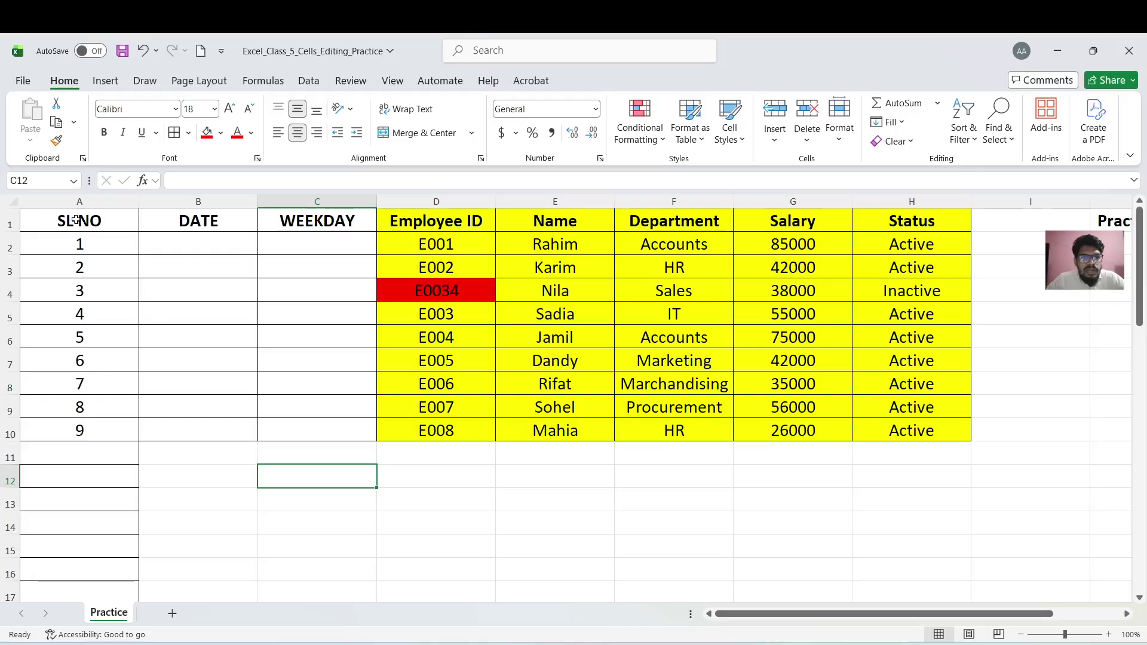
Enter the first date 1-06-2026 in B2
left_click(205, 237)
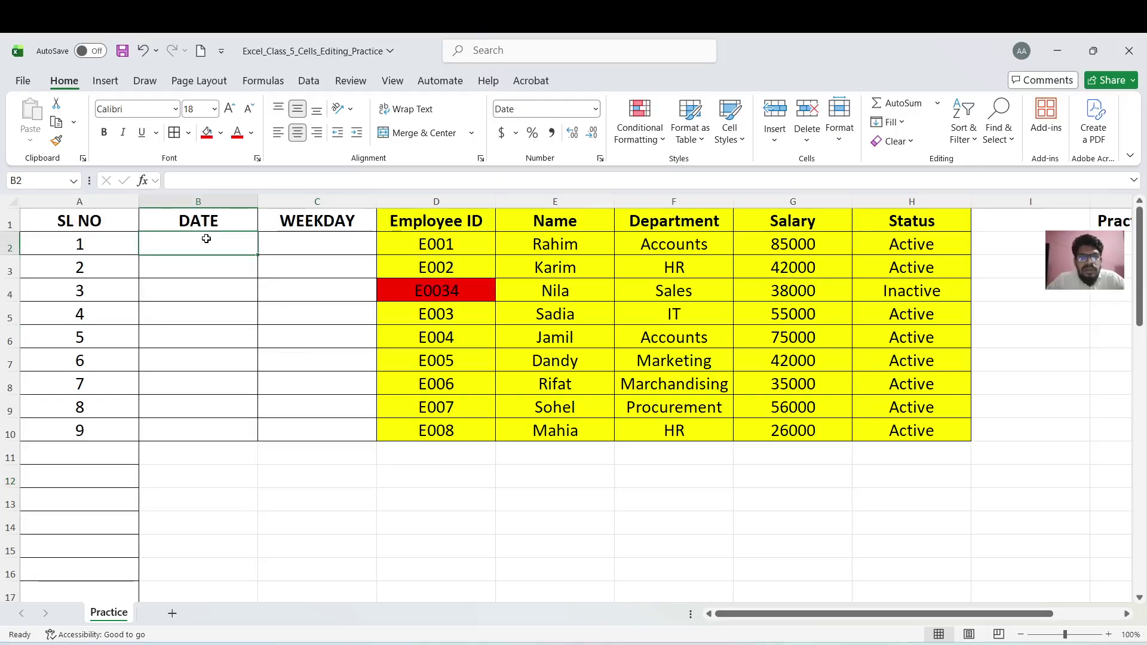
left_click(231, 297)
left_click(237, 237)
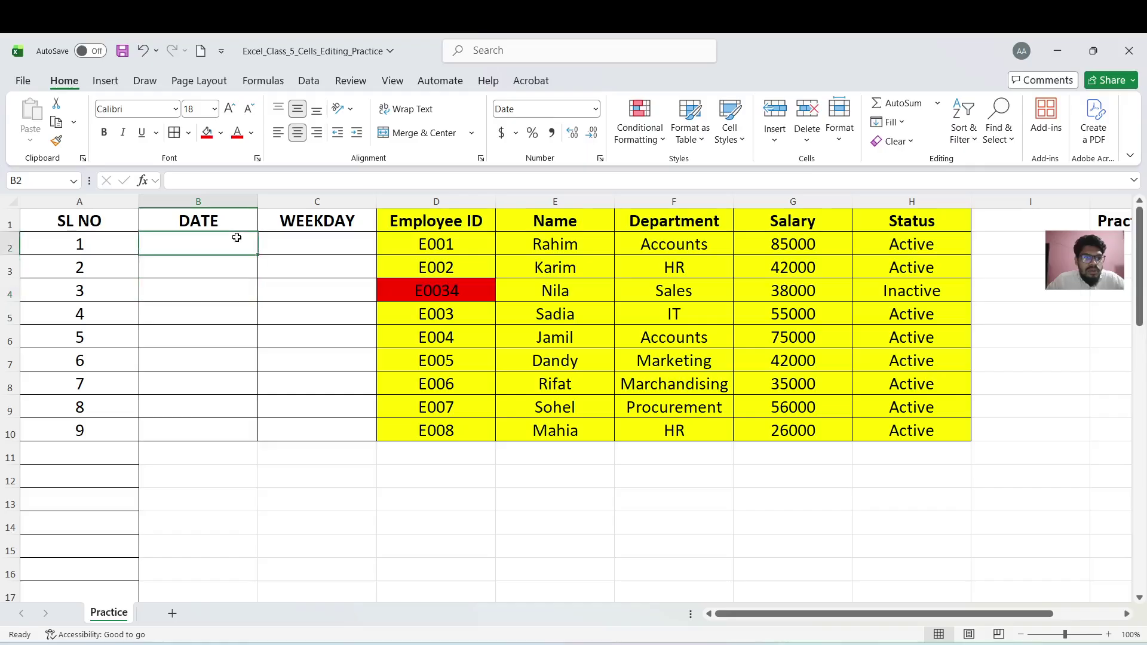
type("1-")
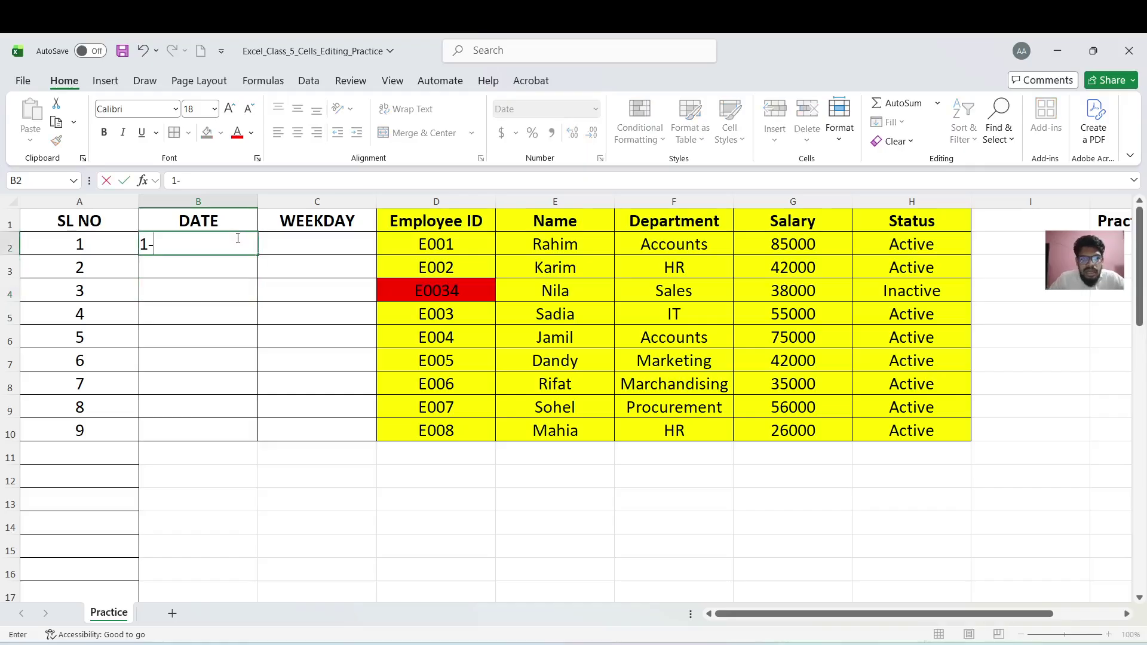
type("06-202")
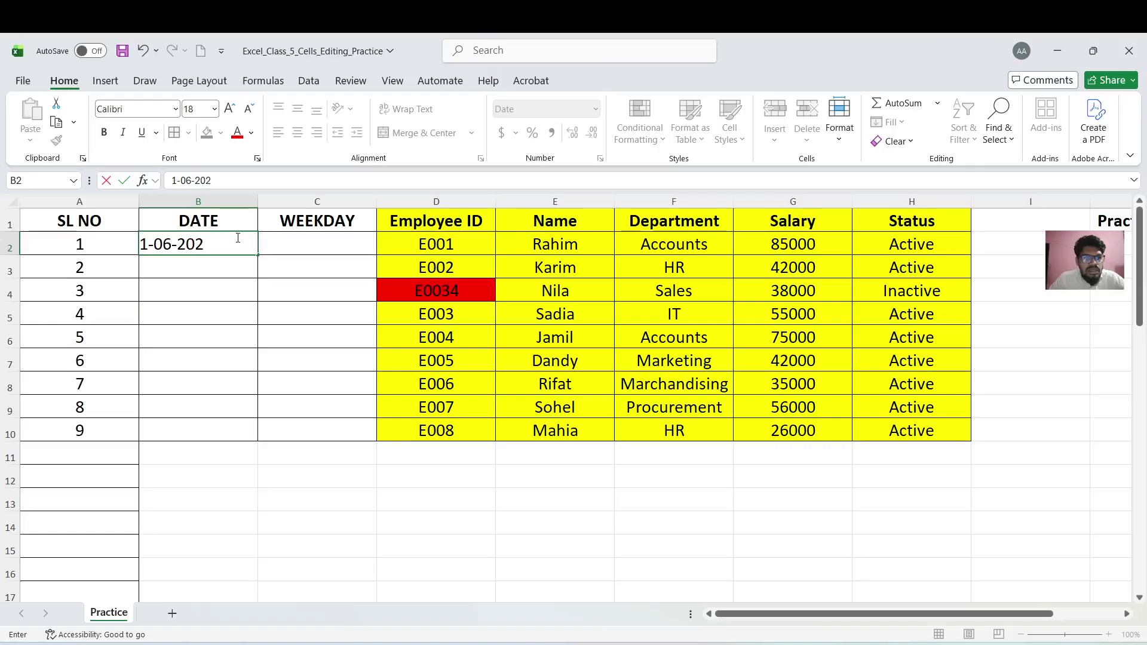
type("6")
left_click(232, 294)
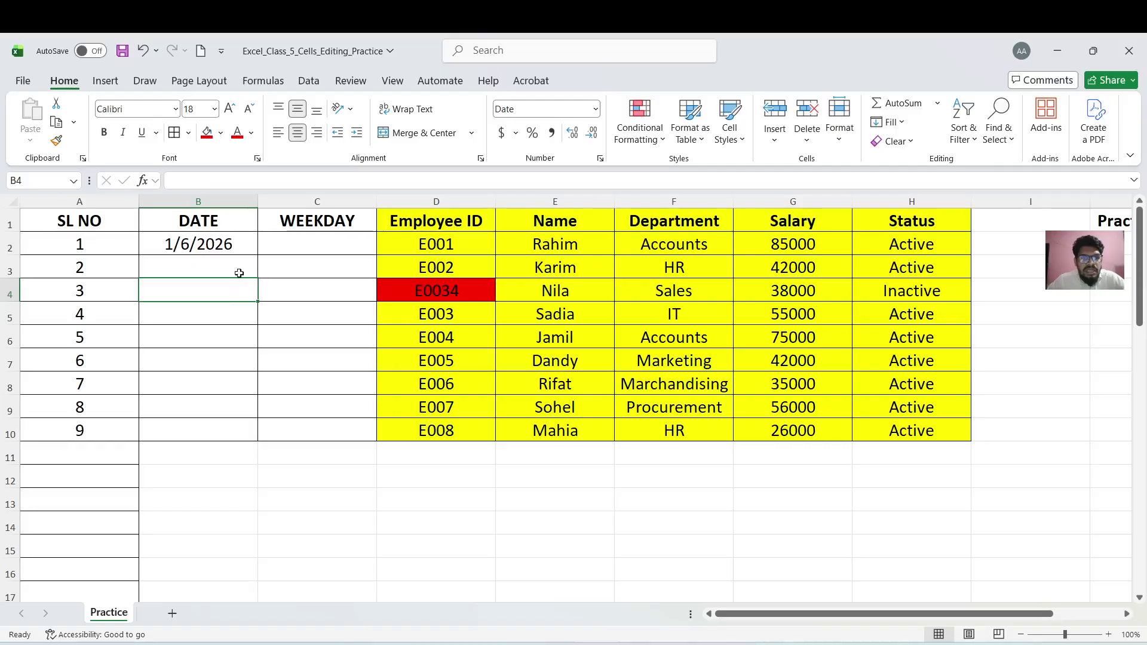
Fill B2:B10 with a daily date series down the column, ending at 9/6/2026
left_click_drag(231, 242, 215, 429)
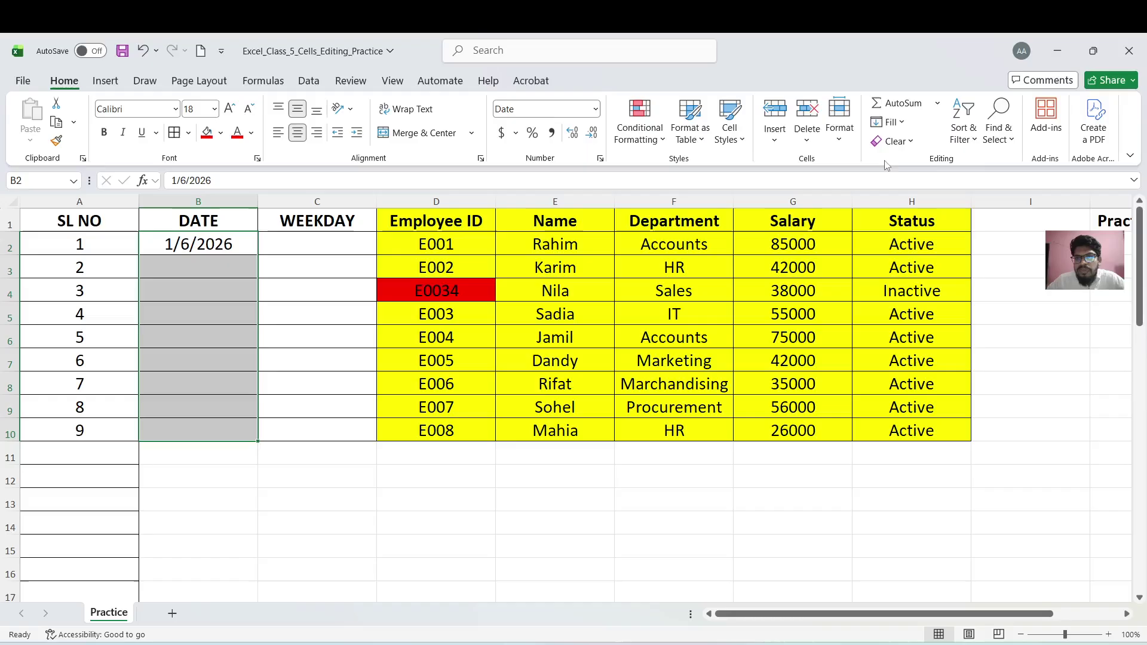
left_click(901, 122)
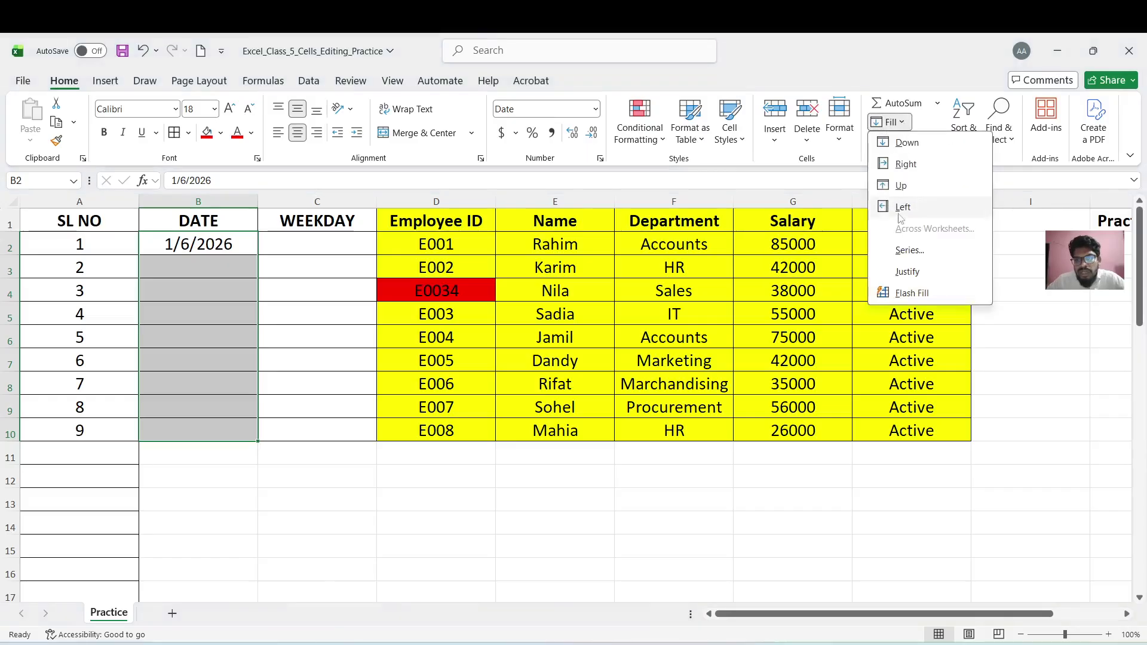
left_click(902, 251)
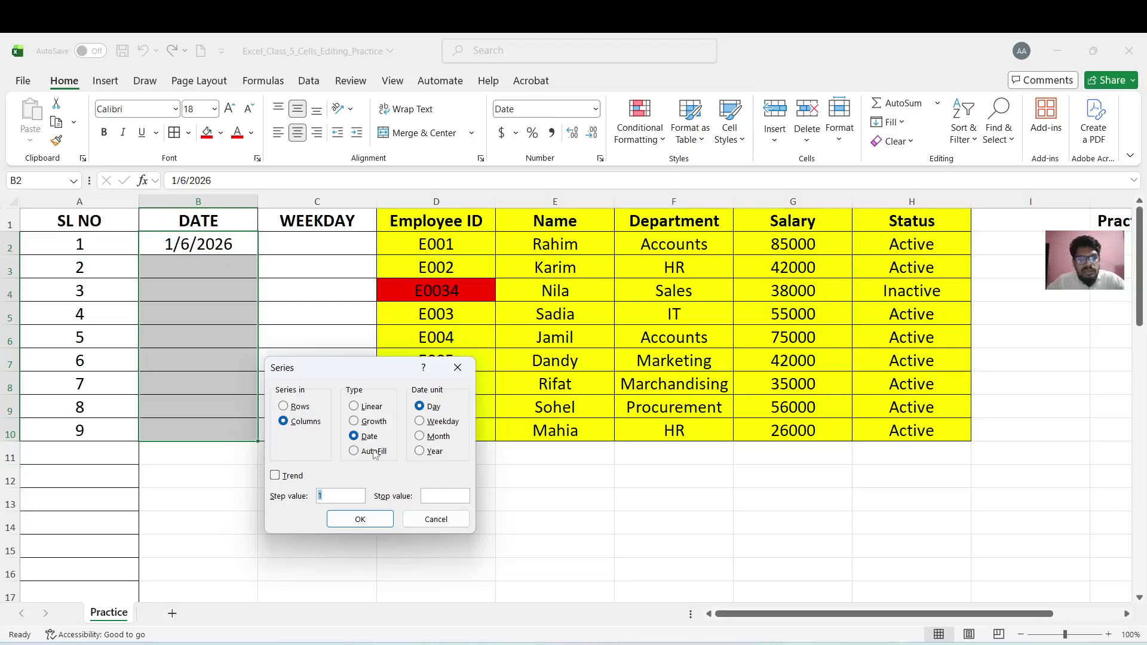
left_click(377, 524)
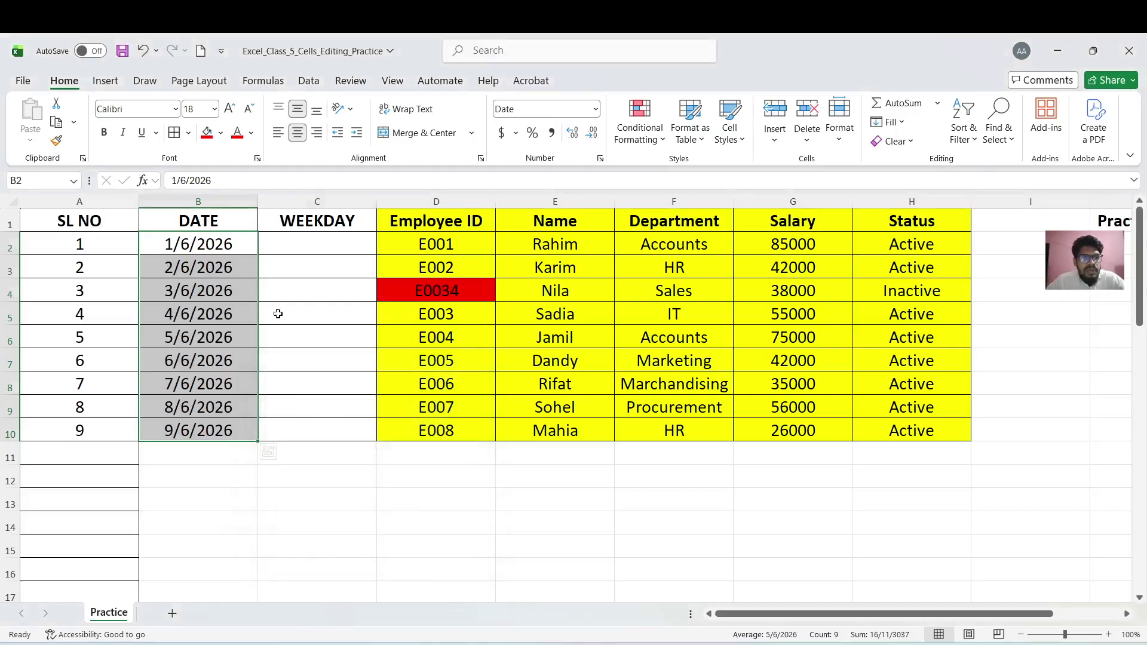
left_click(278, 314)
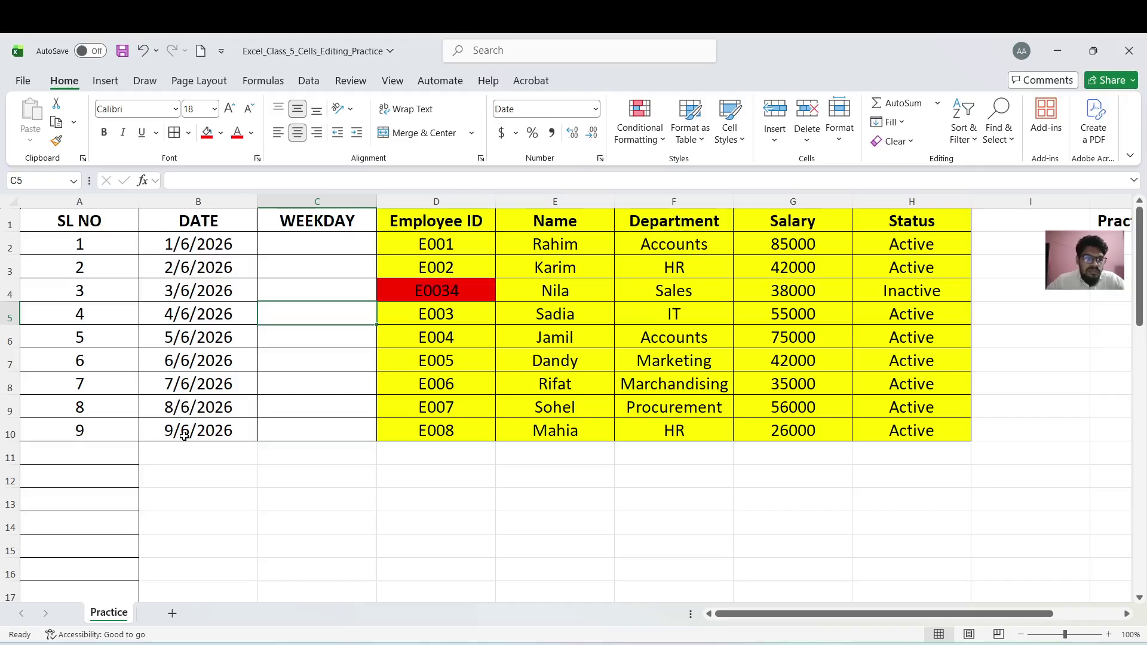
Enter =TEXT(B2,"DDDD") in C2 so it displays Monday
left_click(304, 330)
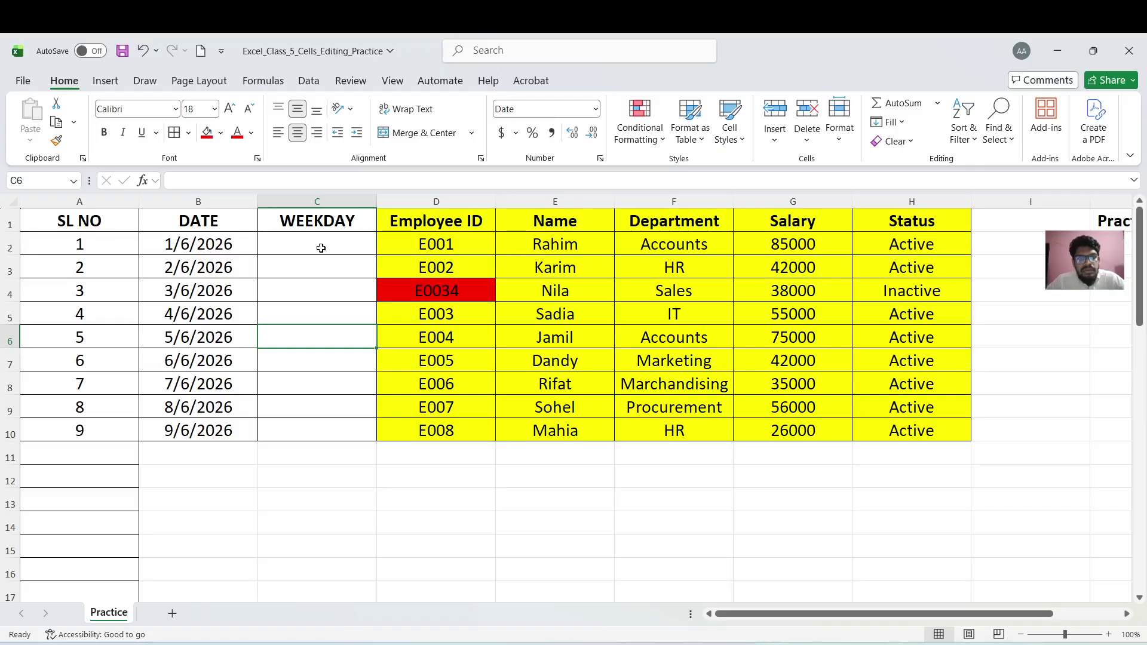
left_click(320, 248)
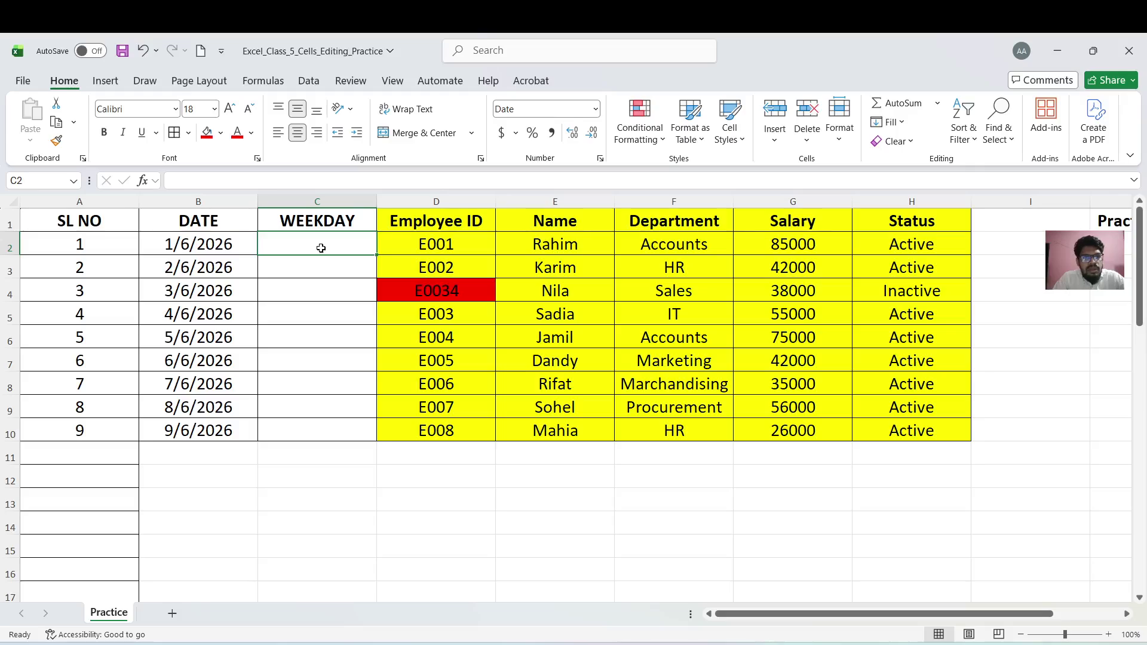
type("=")
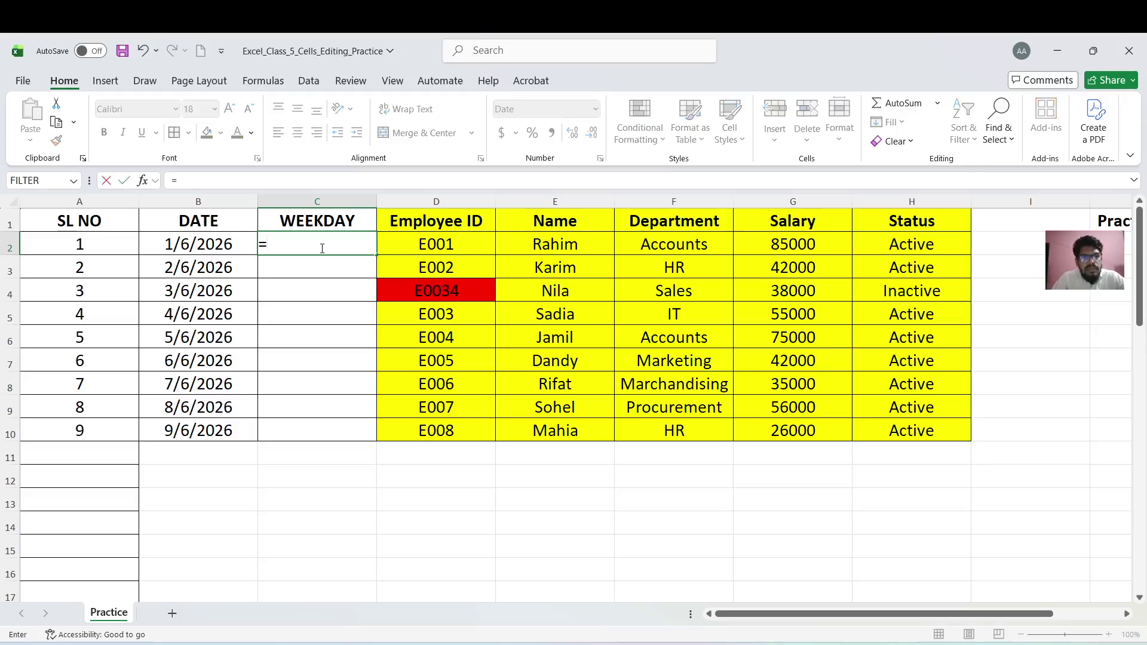
type("TEXT")
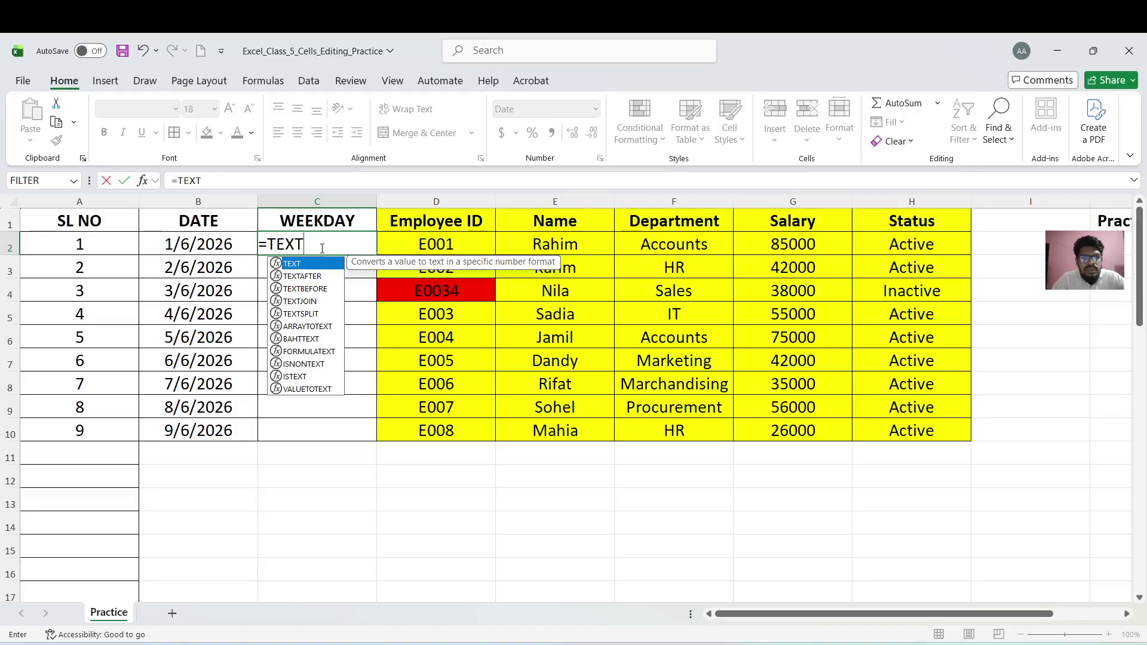
type("(")
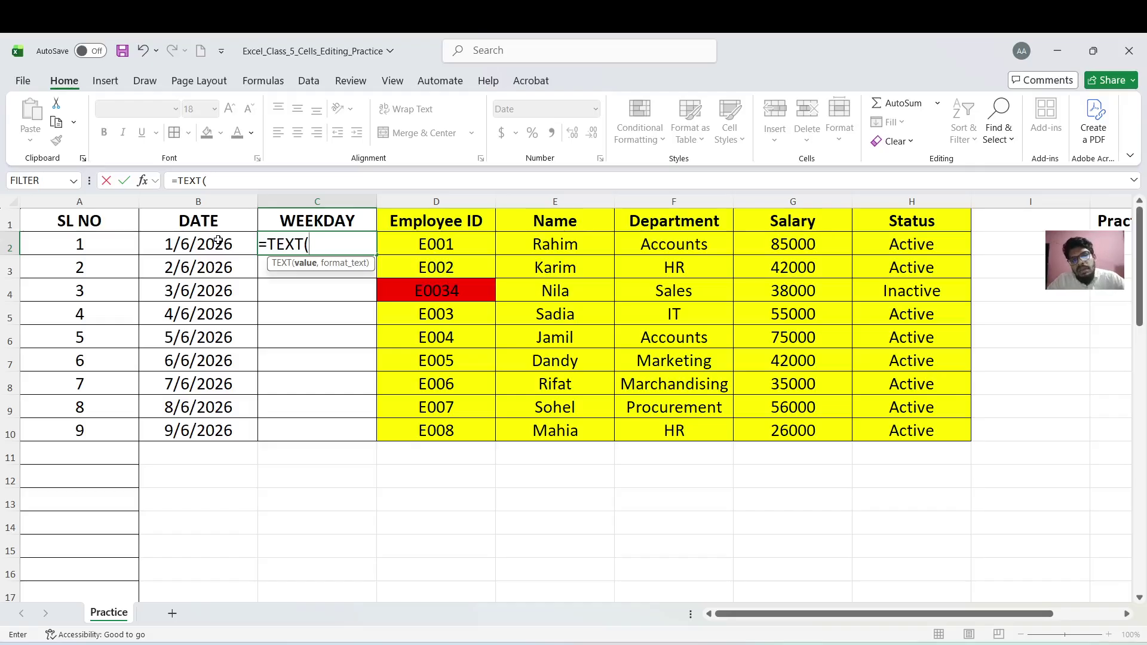
left_click(218, 240)
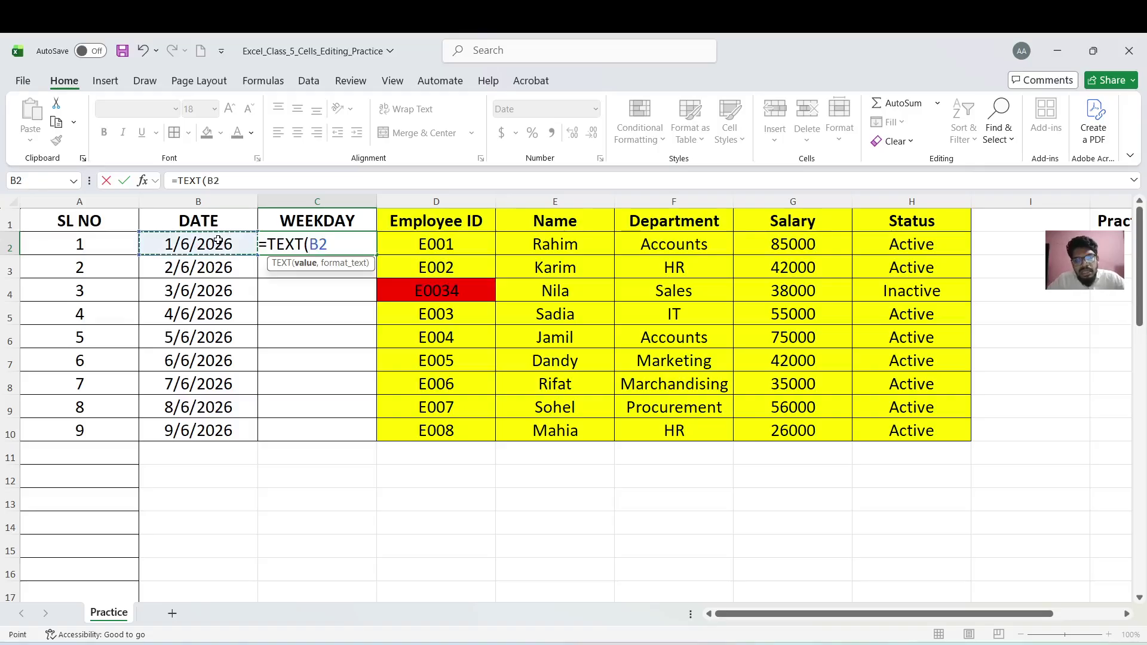
type(",")
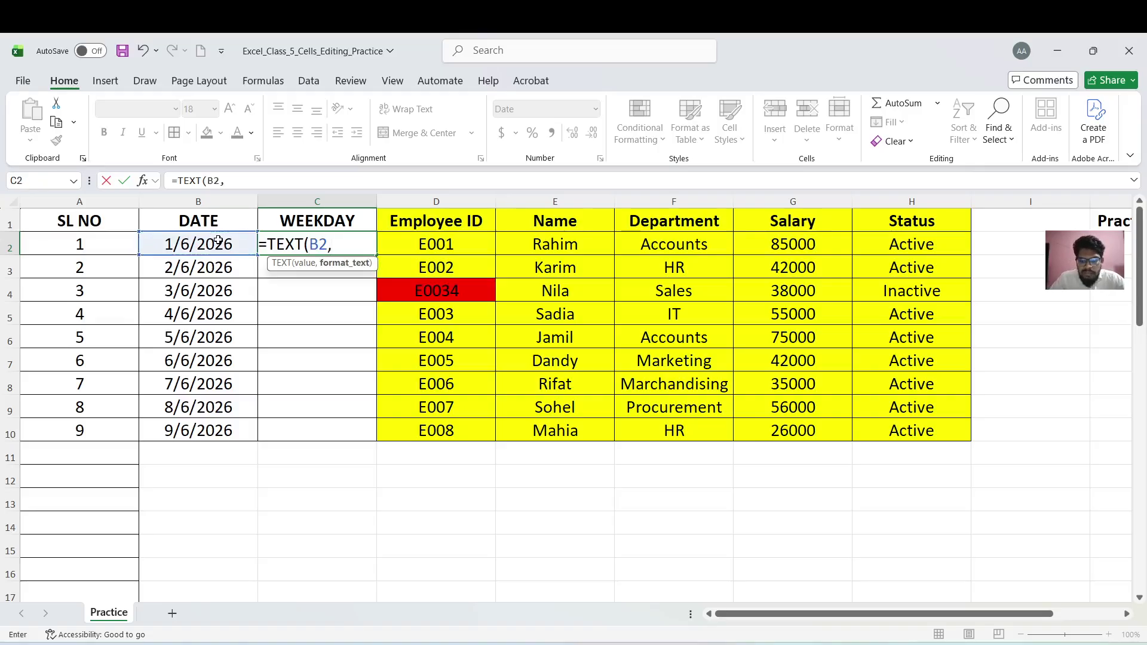
type("\"")
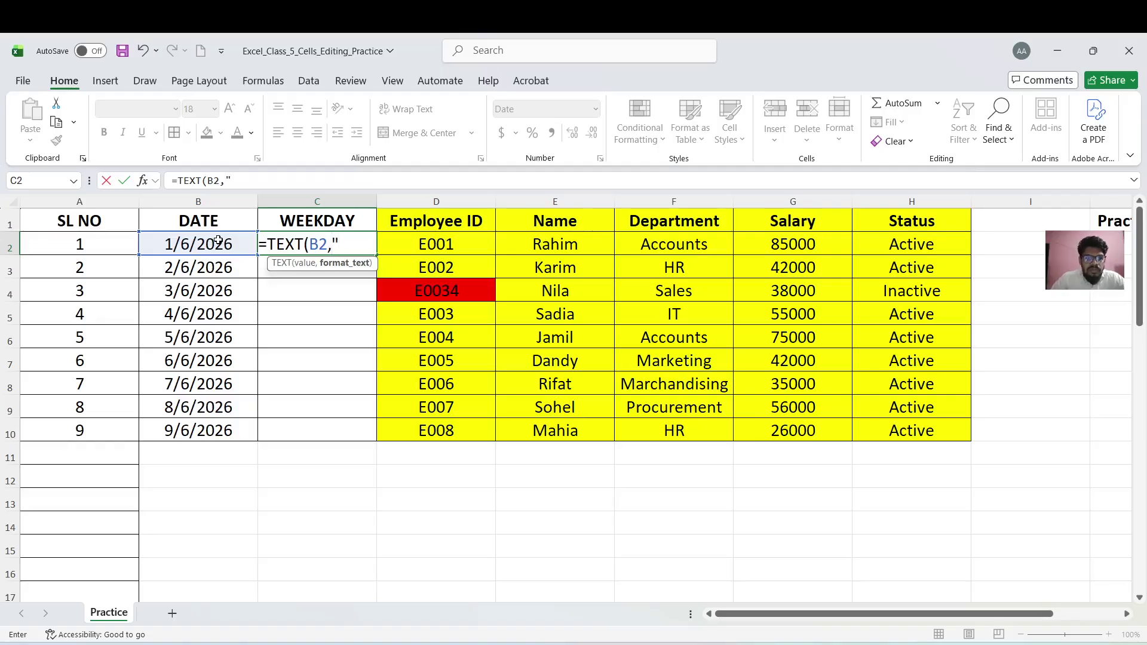
type("DDD")
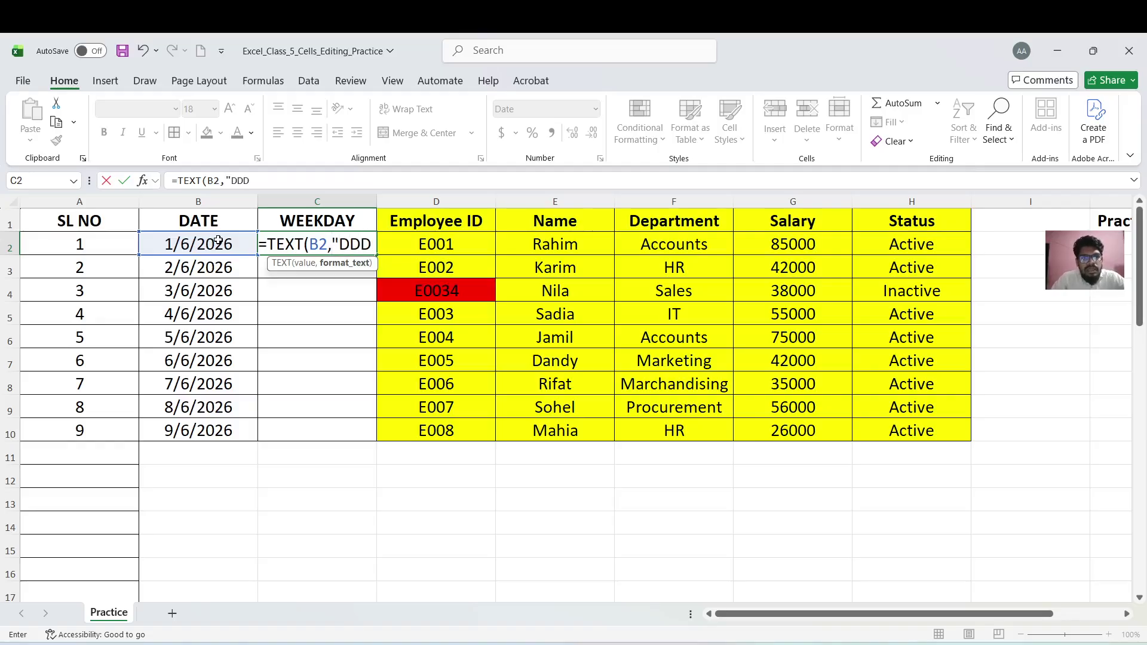
type("D\"")
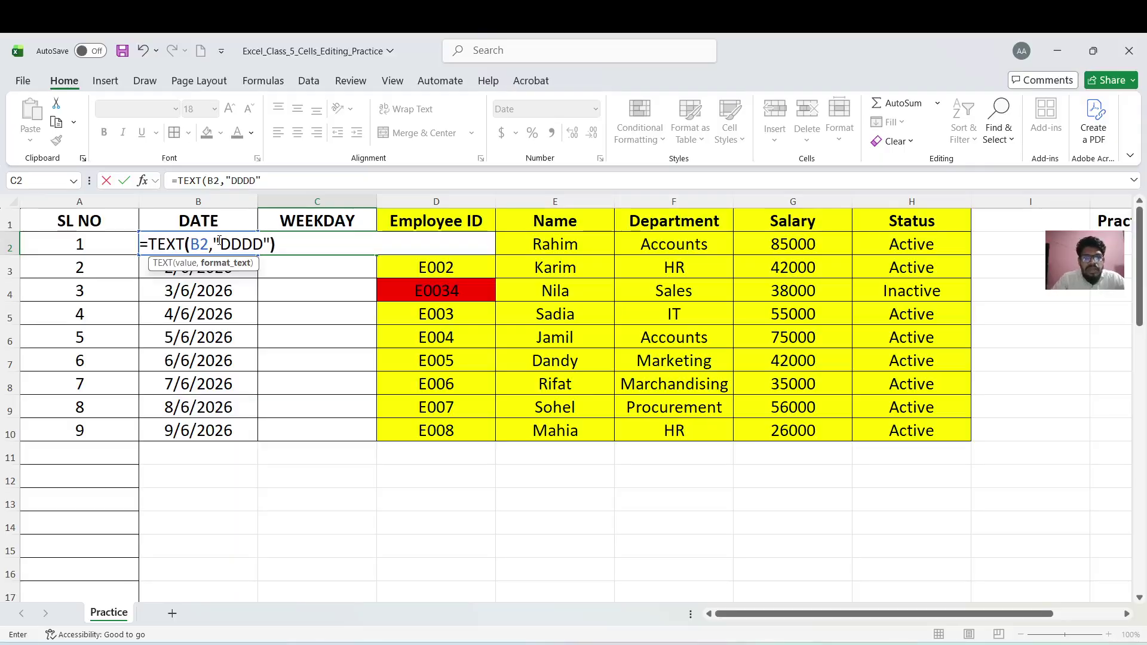
type(")")
key("Return")
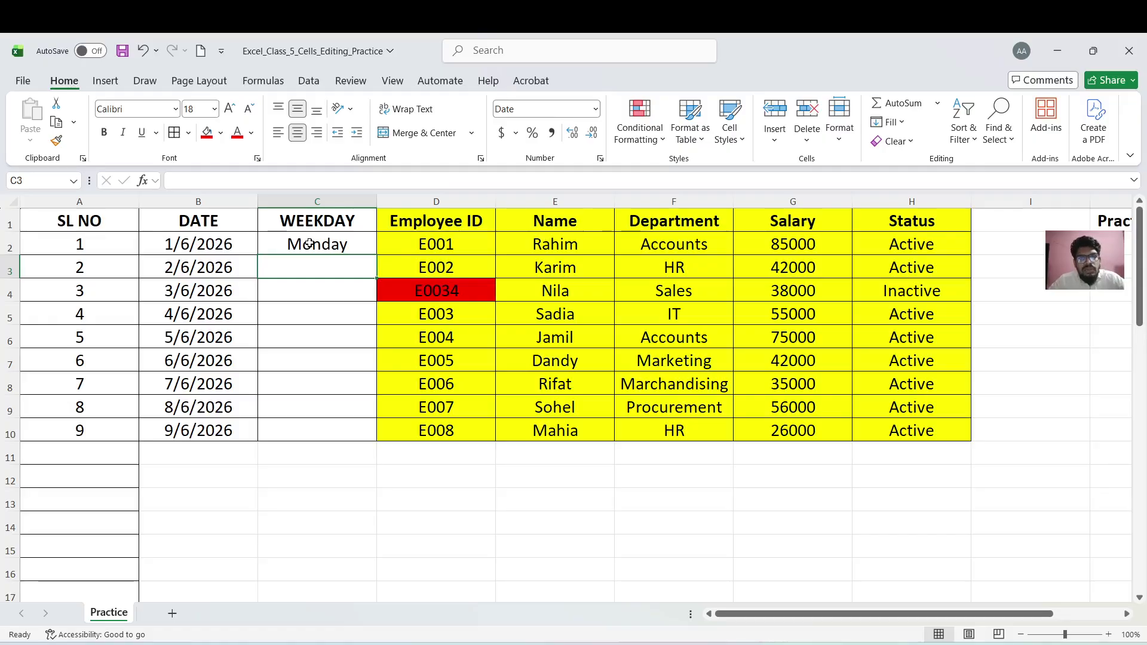
Copy the C2 weekday formula down to C10, showing Monday through Tuesday
left_click(309, 243)
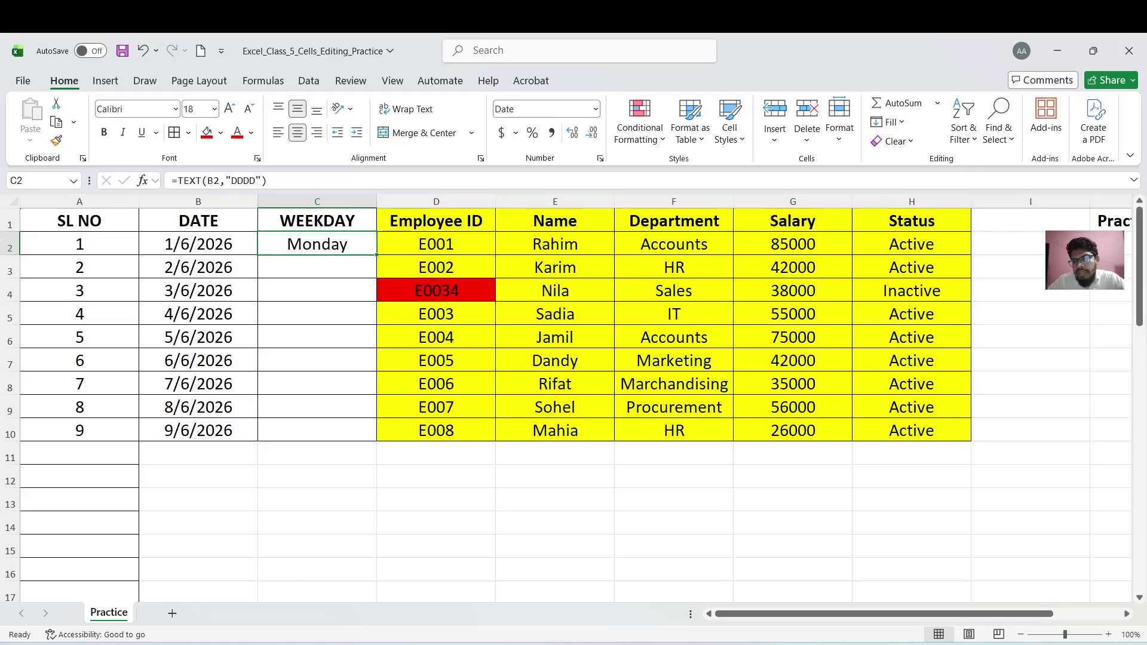
key("super+n")
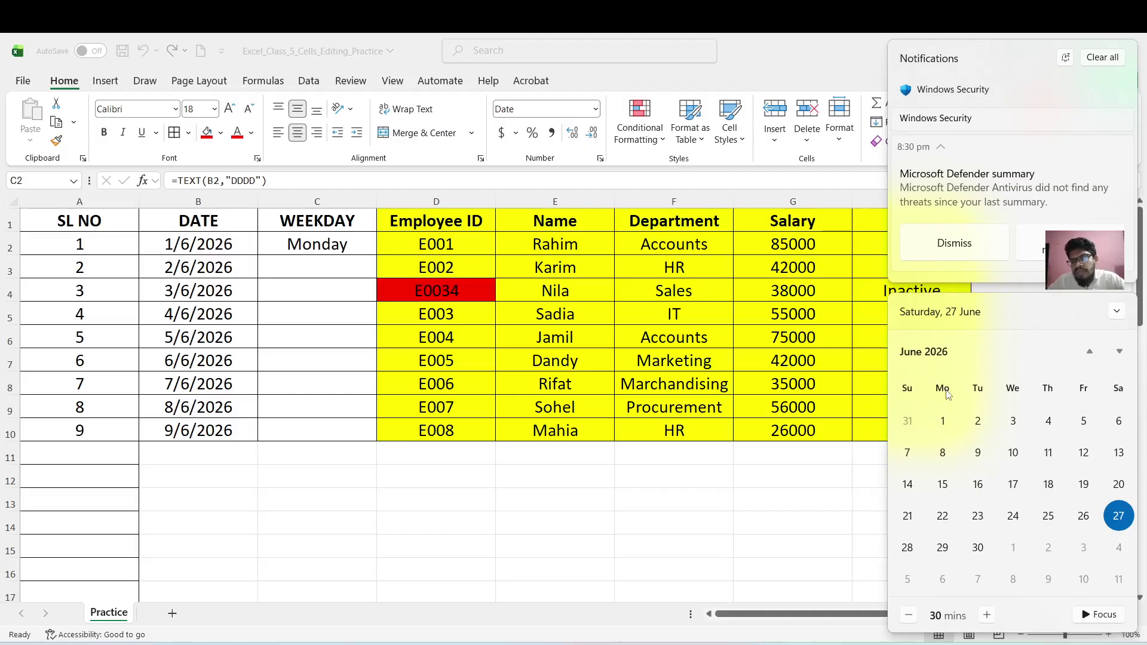
left_click(583, 507)
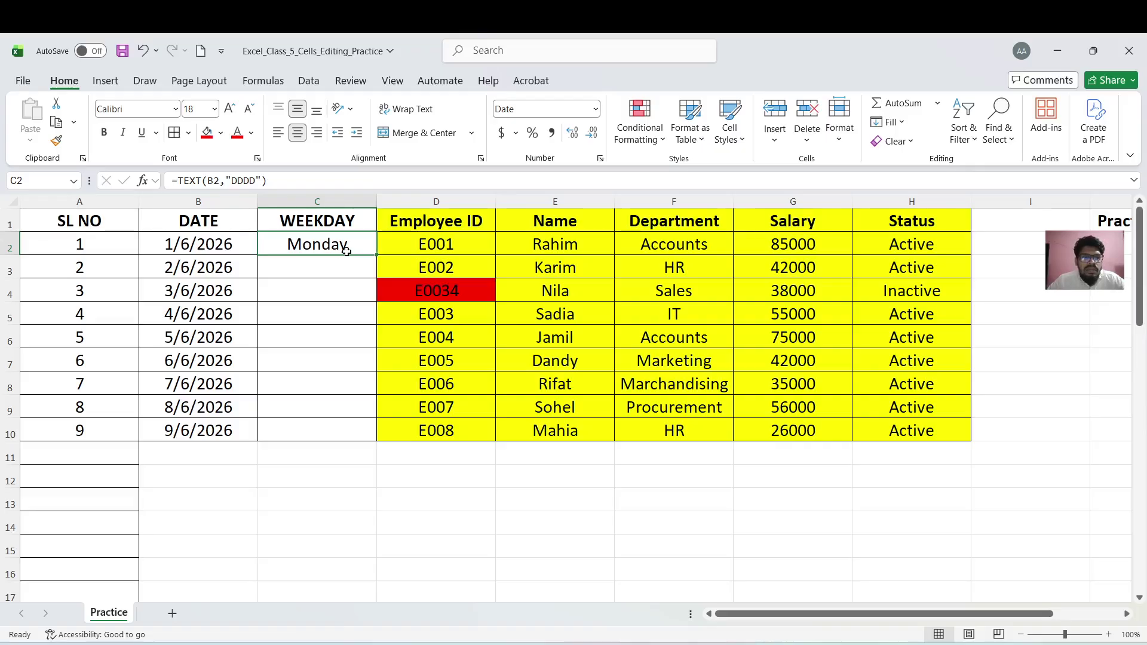
left_click_drag(377, 255, 377, 429)
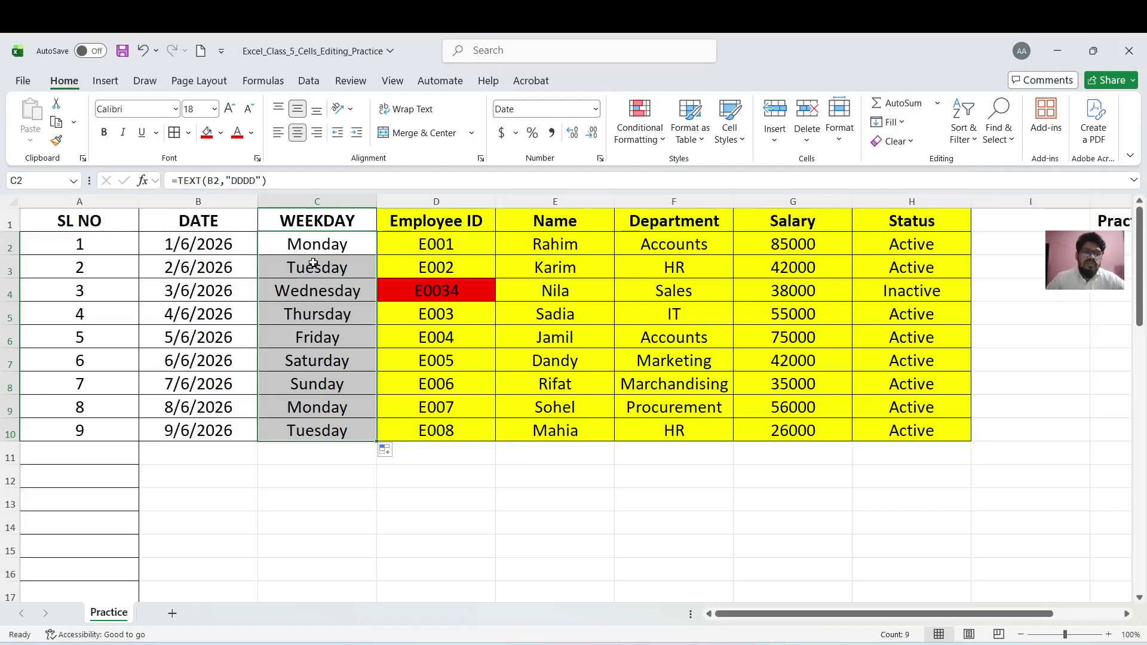
left_click(910, 126)
left_click(909, 249)
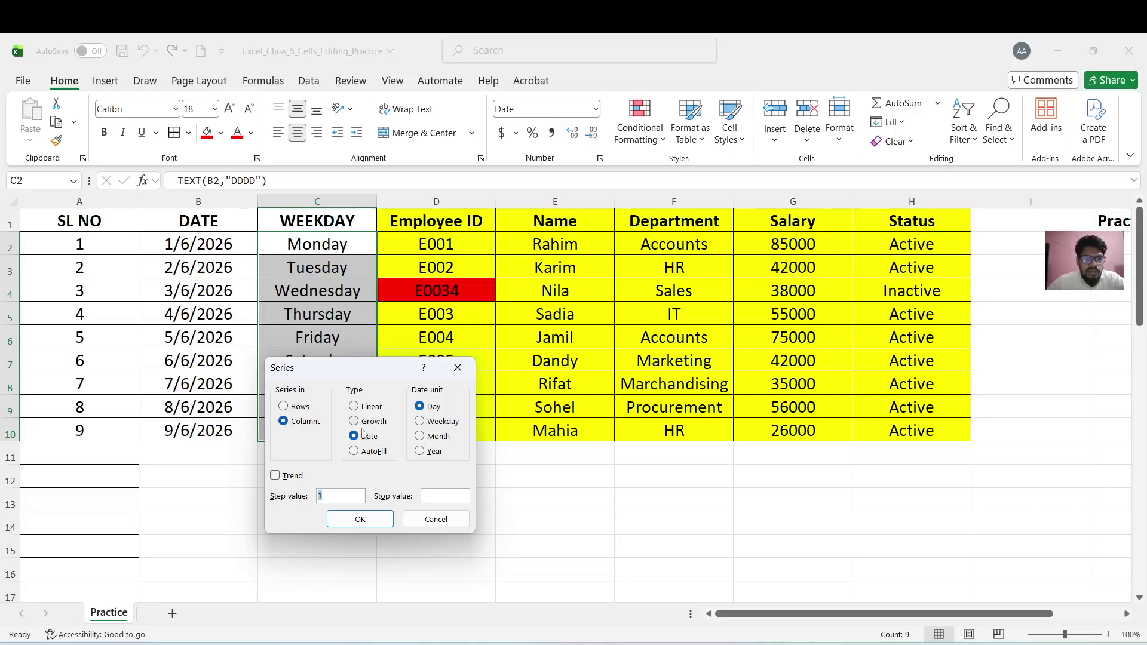
left_click(420, 520)
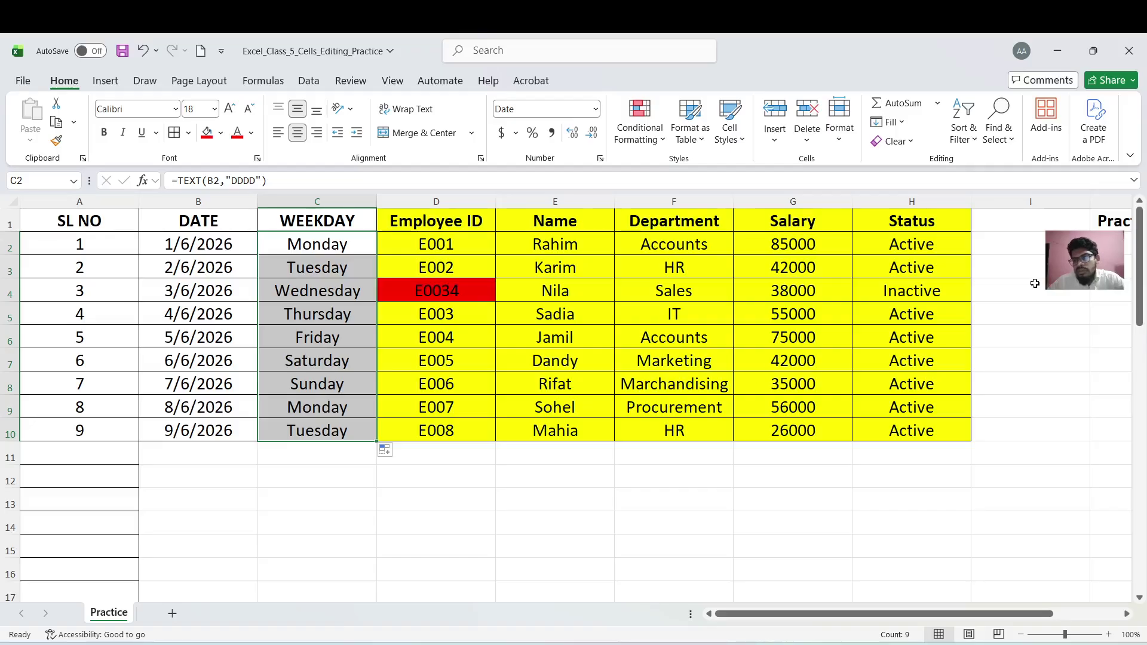
left_click(1028, 243)
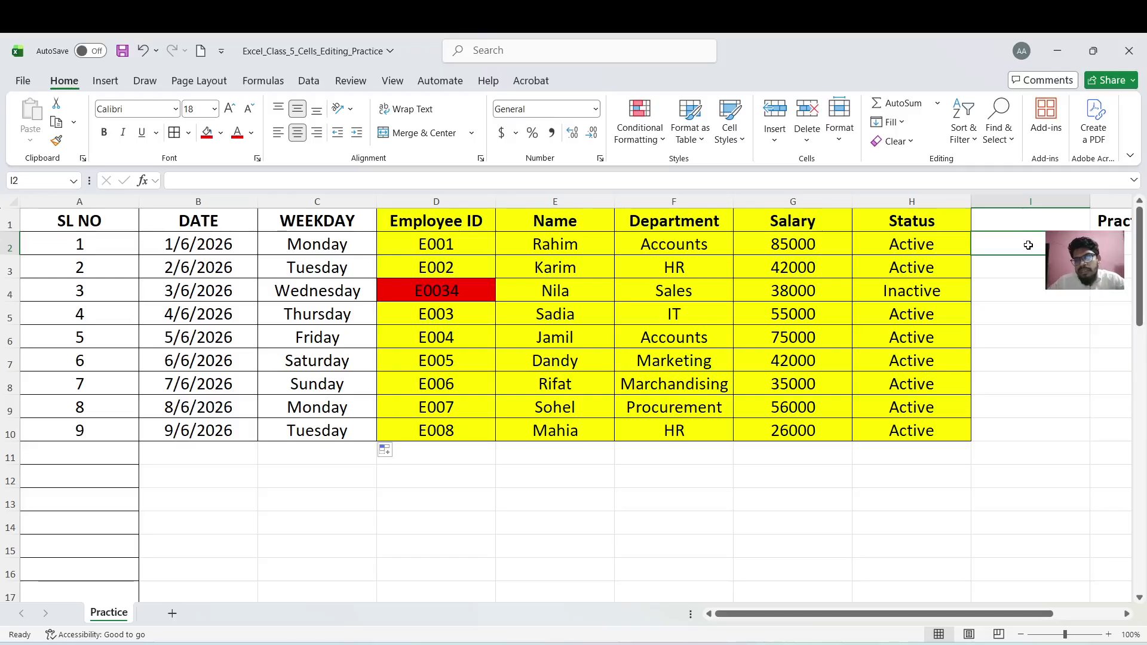
double_click(1031, 242)
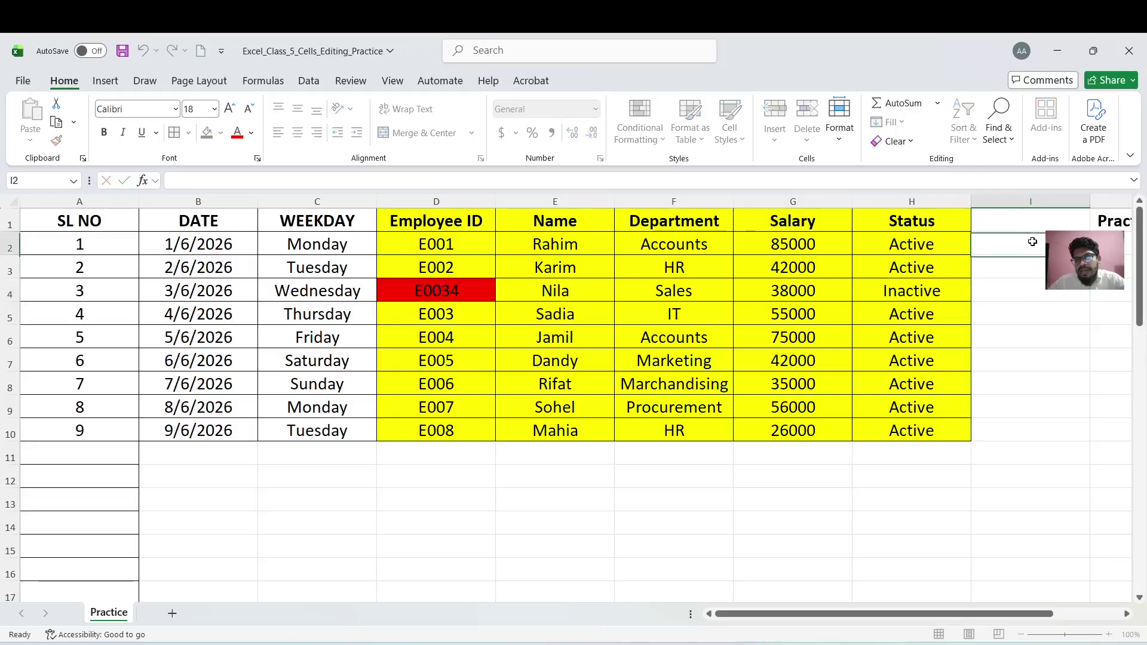
type("5")
left_click(1047, 303)
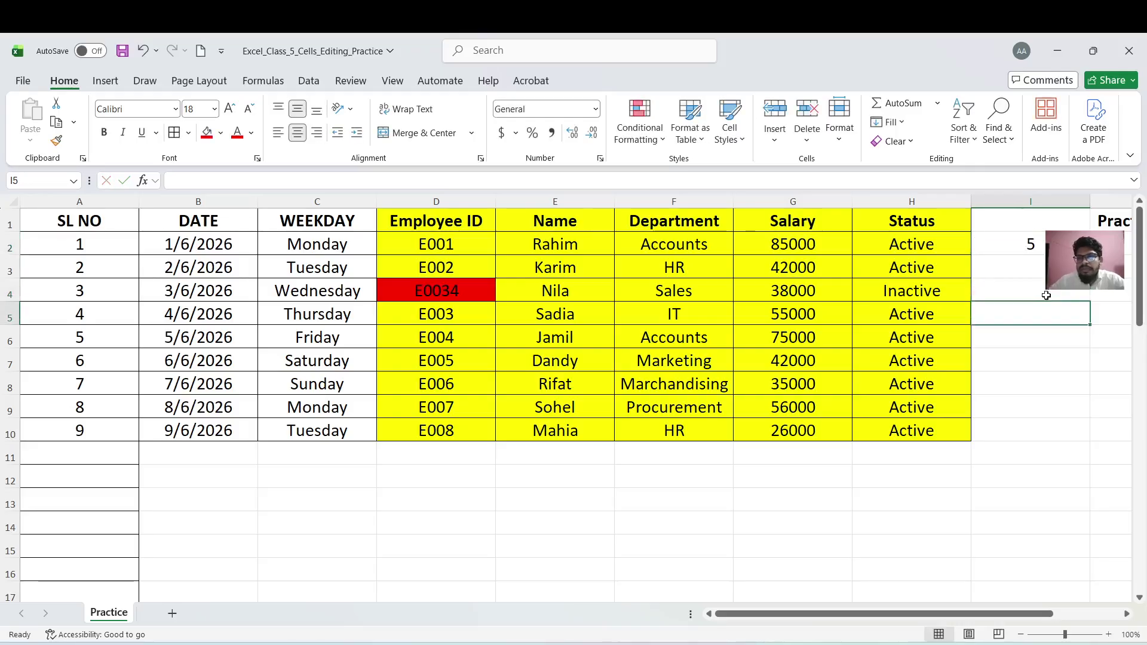
left_click_drag(1039, 245, 1037, 426)
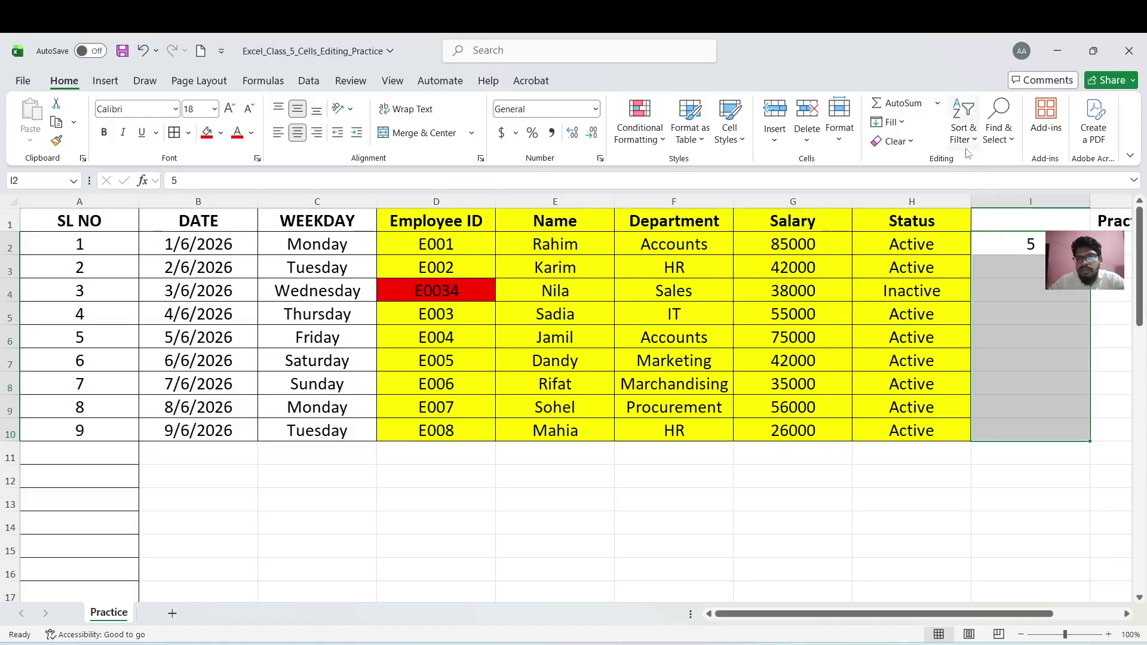
left_click(898, 123)
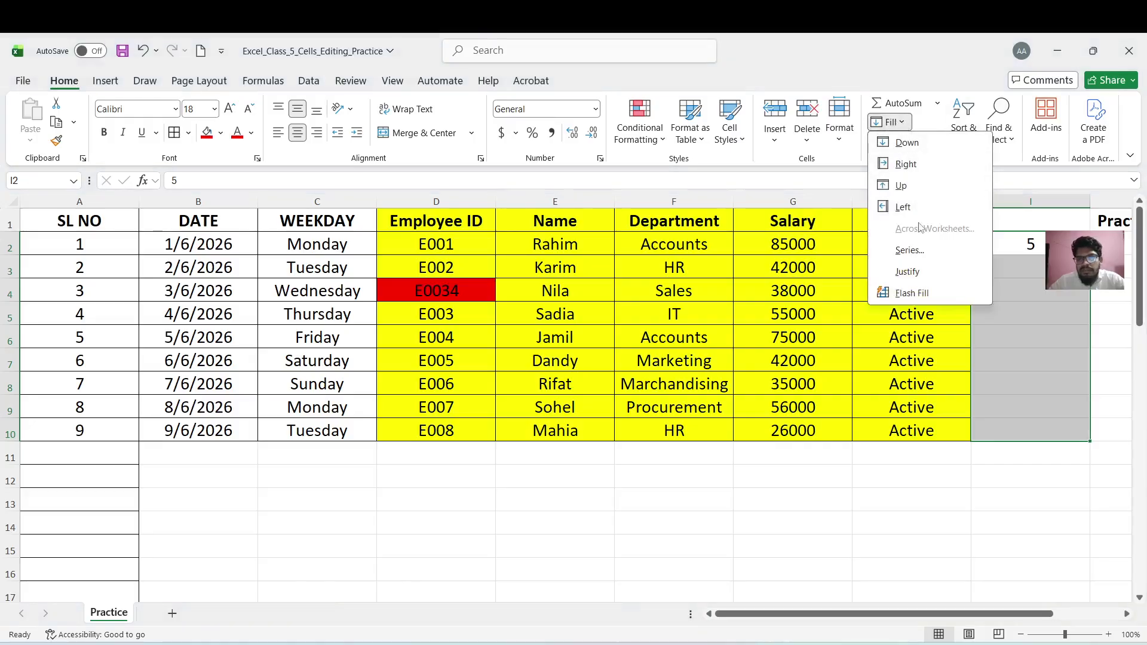
left_click(909, 251)
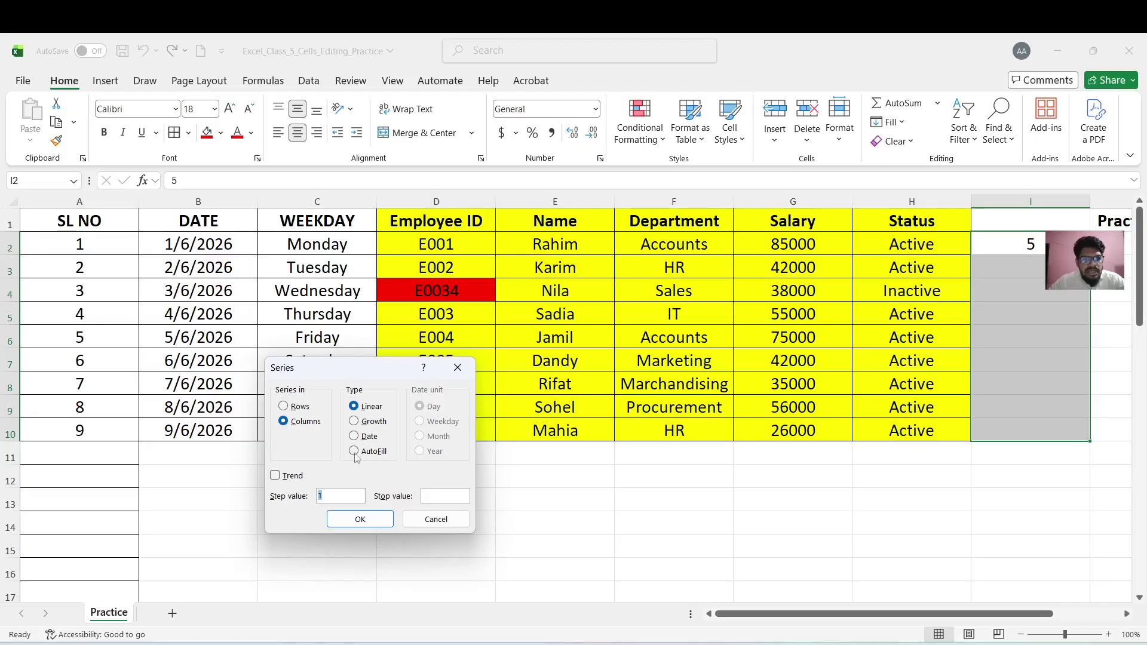
left_click(353, 422)
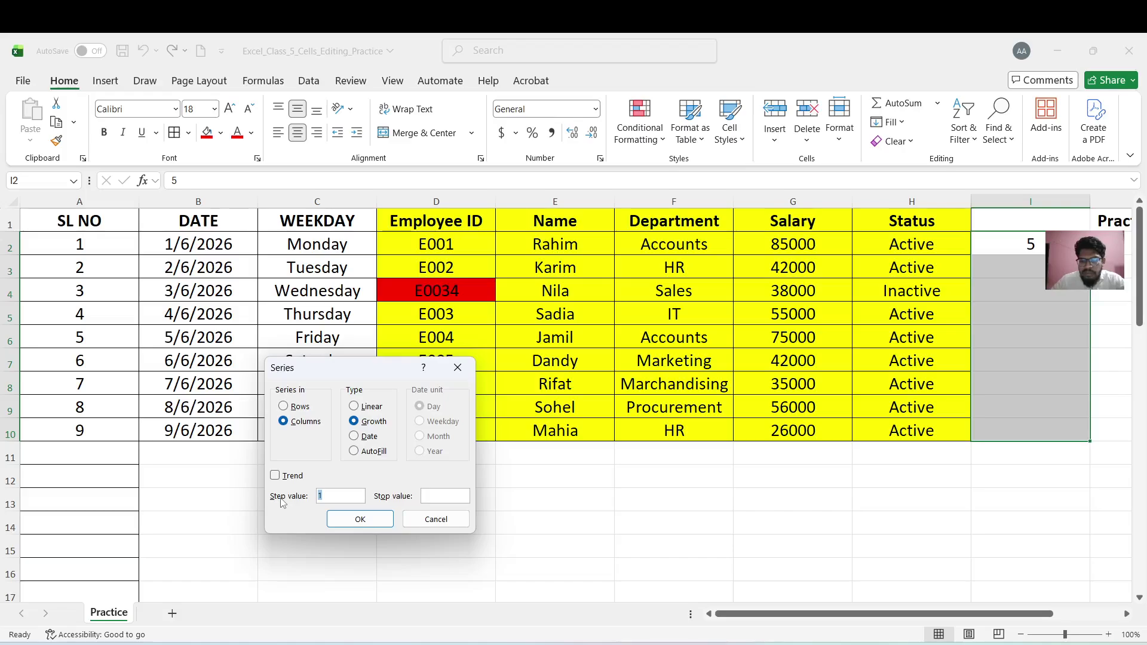
left_click(342, 520)
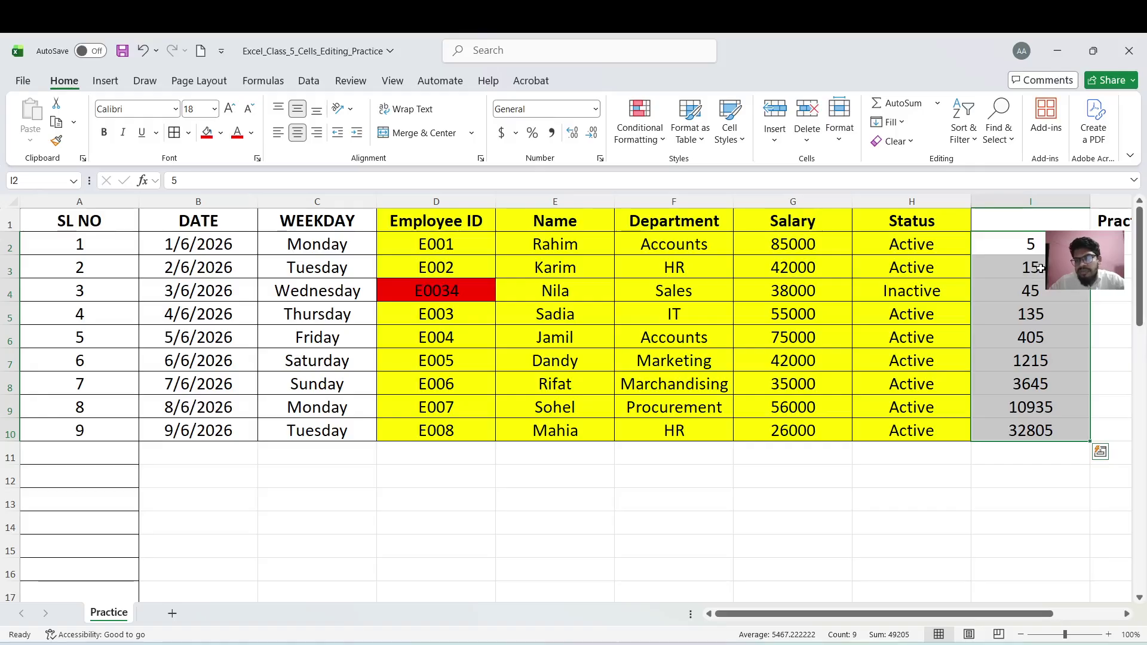
left_click(1038, 286)
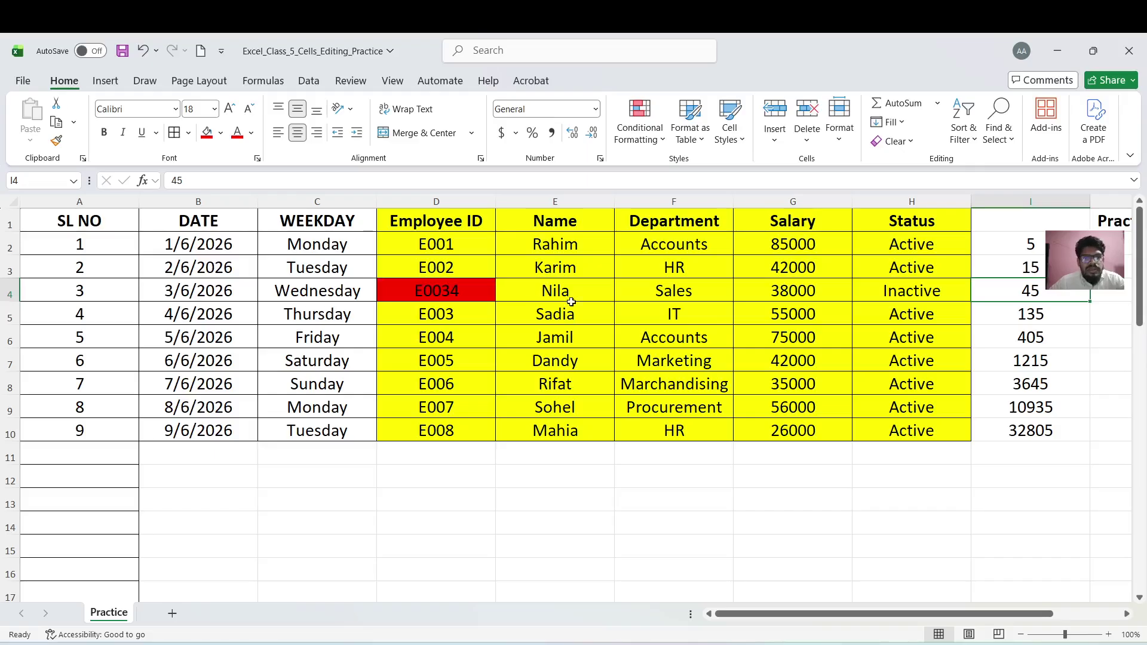
left_click(1021, 249)
left_click_drag(1021, 249, 1028, 441)
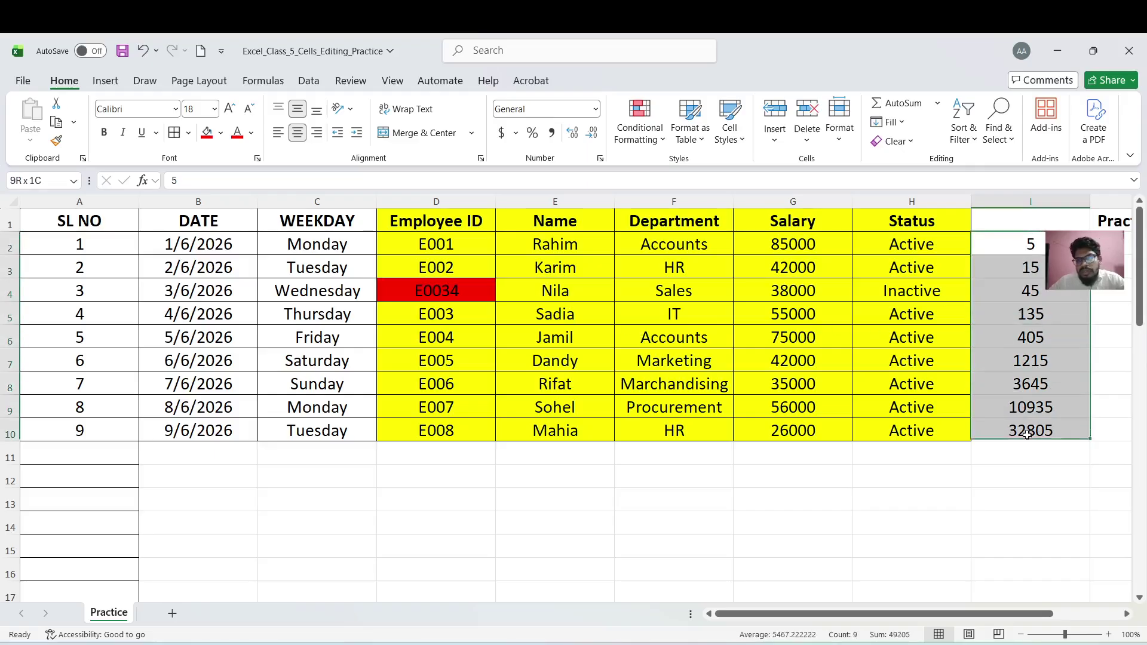
key("Delete")
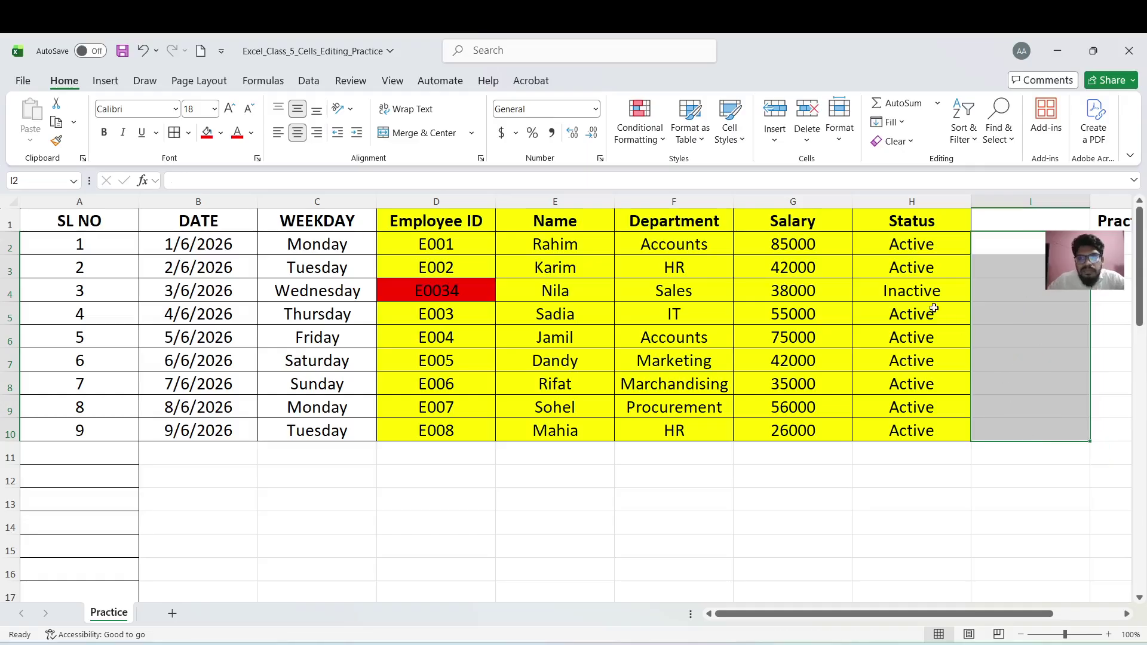
Try filling the G10 salary right into H10, then undo to restore Active
left_click(902, 126)
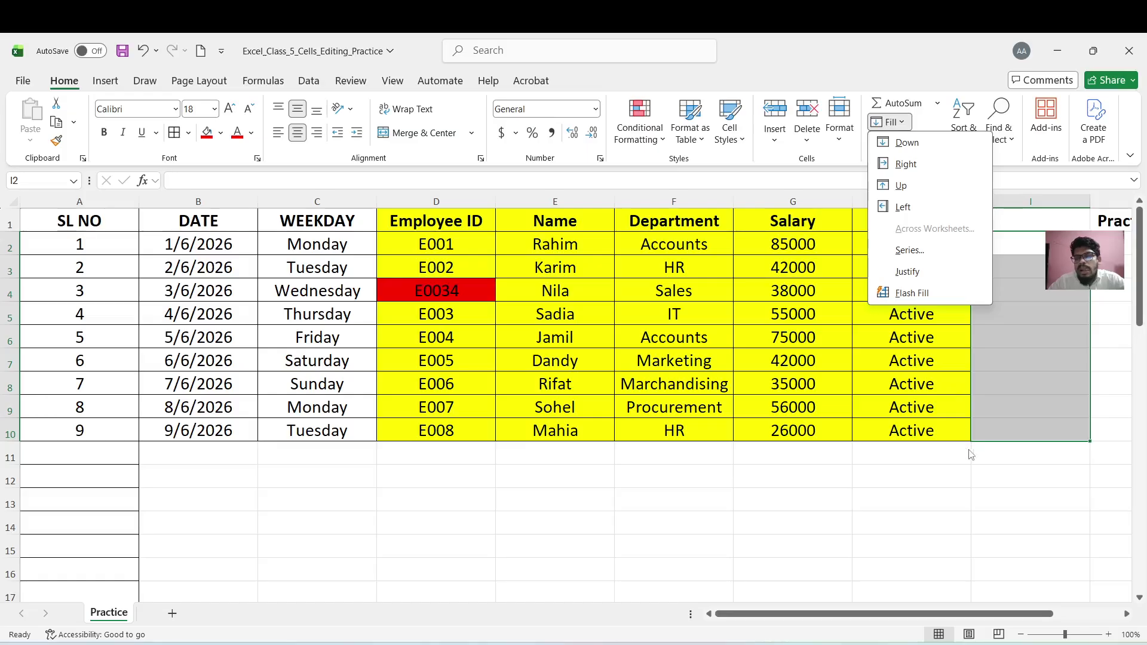
left_click(937, 422)
left_click(937, 425)
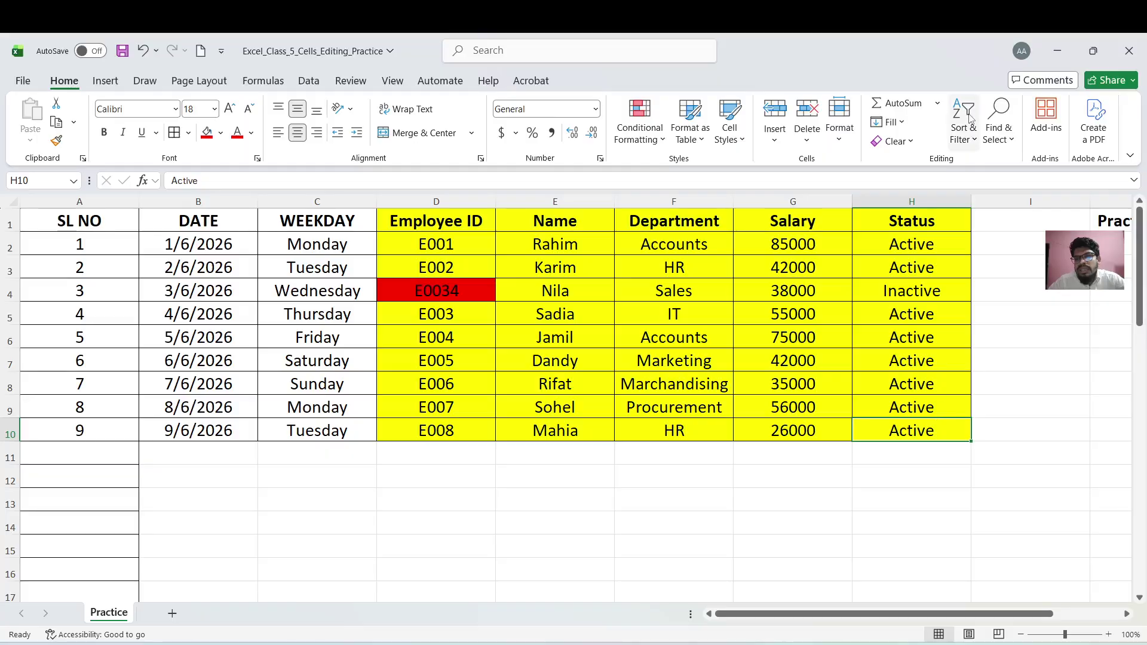
left_click(889, 122)
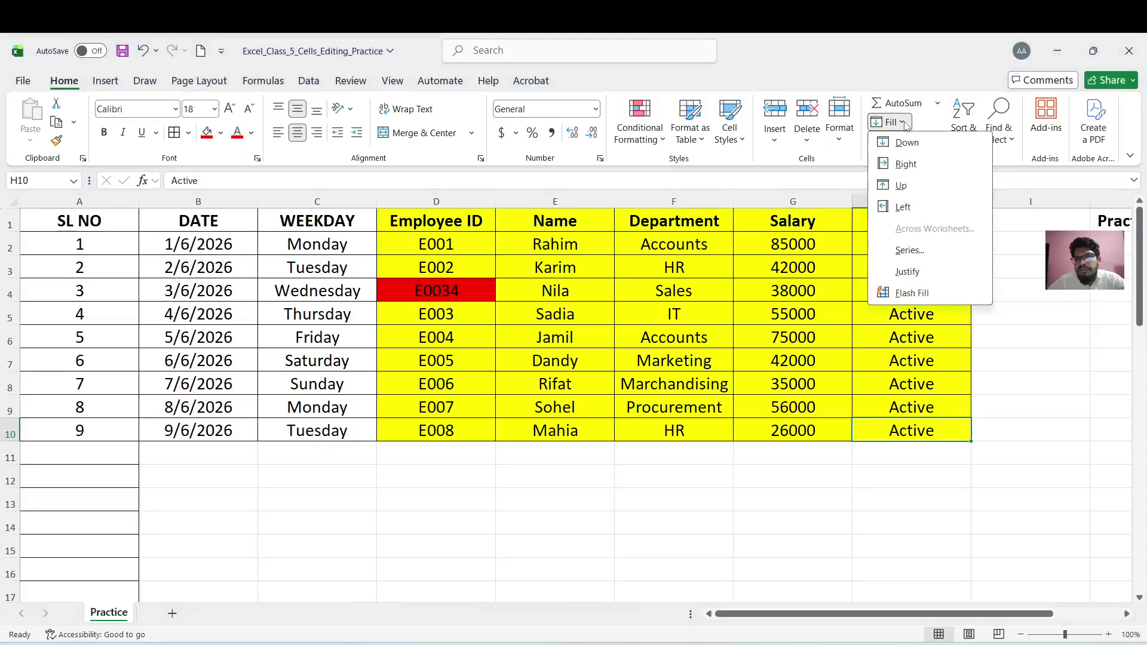
left_click(906, 164)
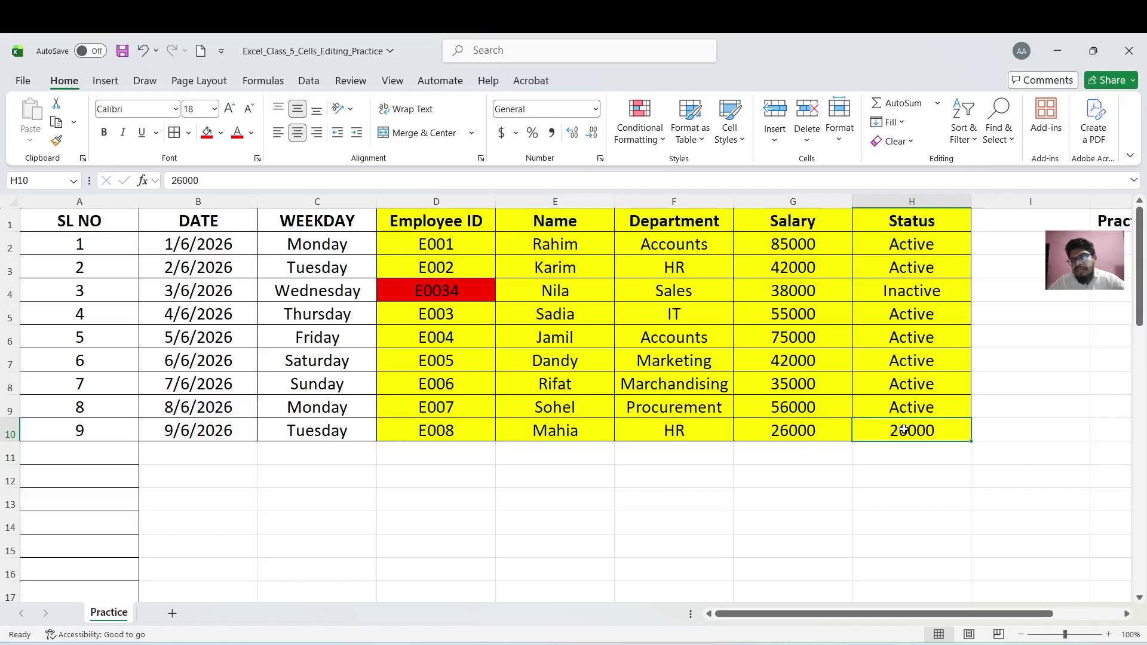
key("ctrl+z")
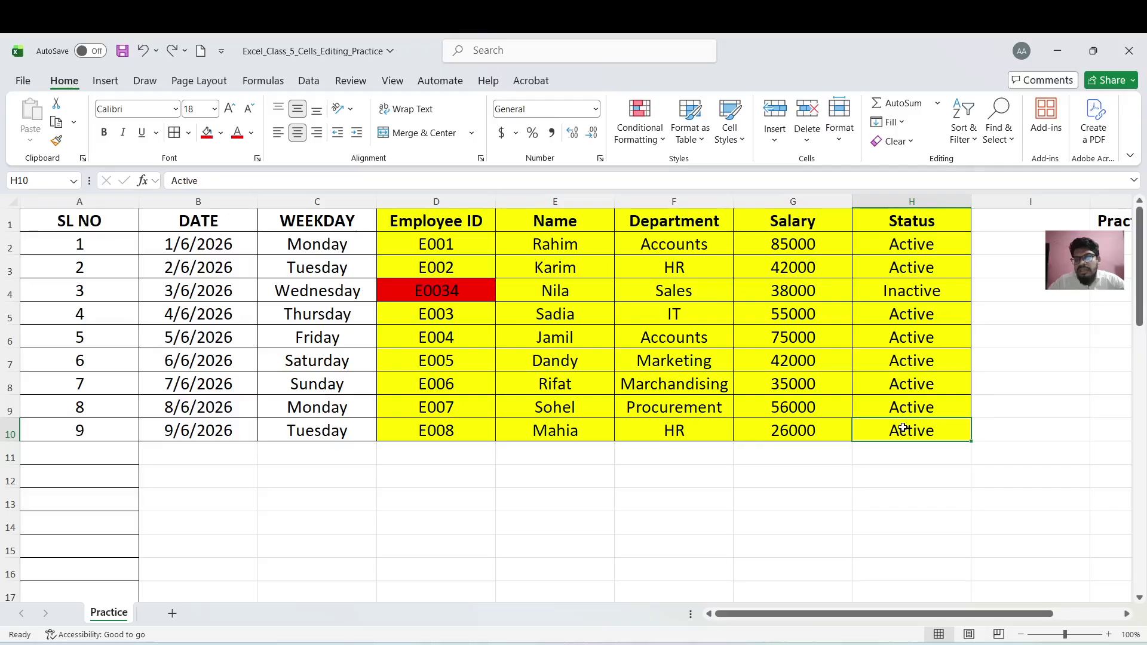
Fill Active right into I10, then delete it and undo its leftover yellow fill
left_click(999, 432)
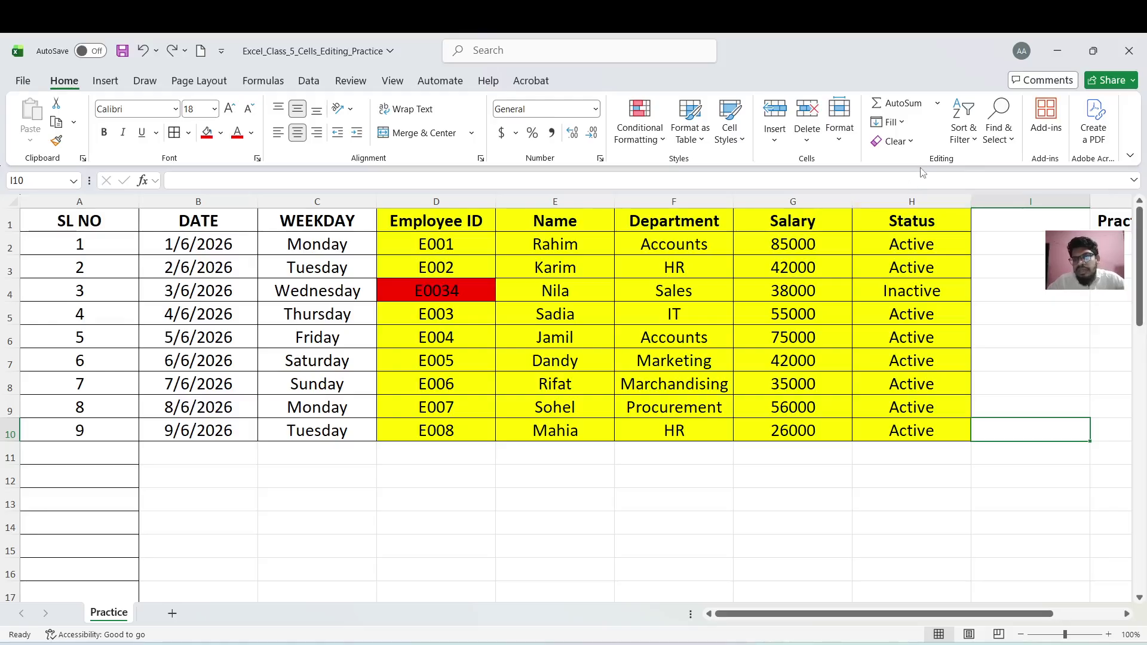
left_click(913, 123)
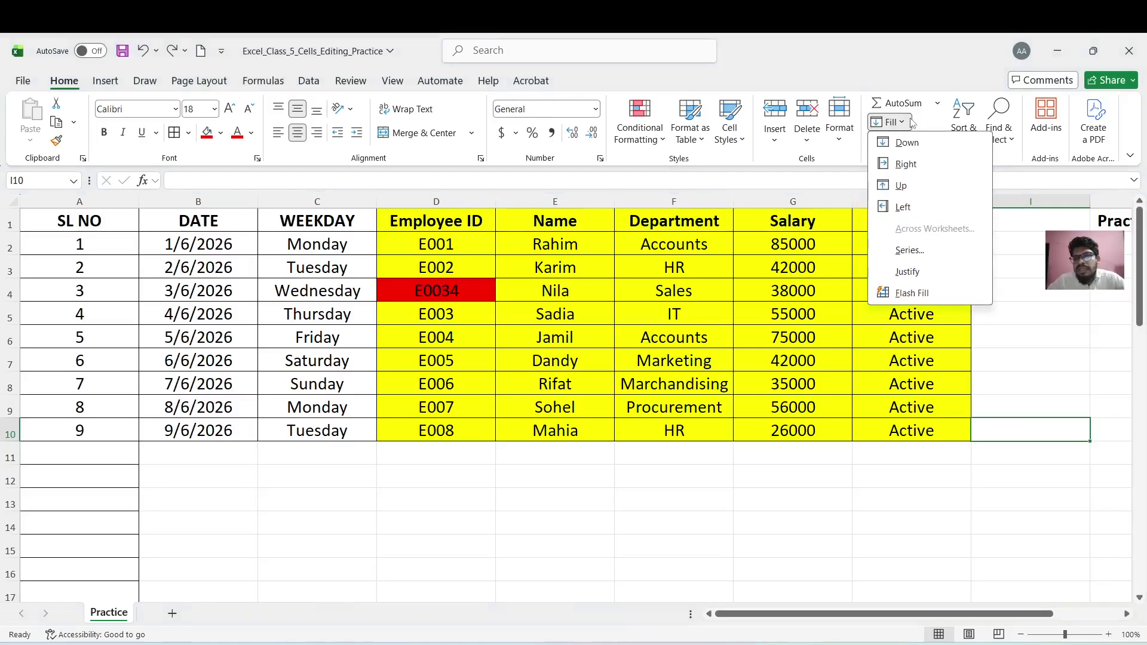
left_click(916, 162)
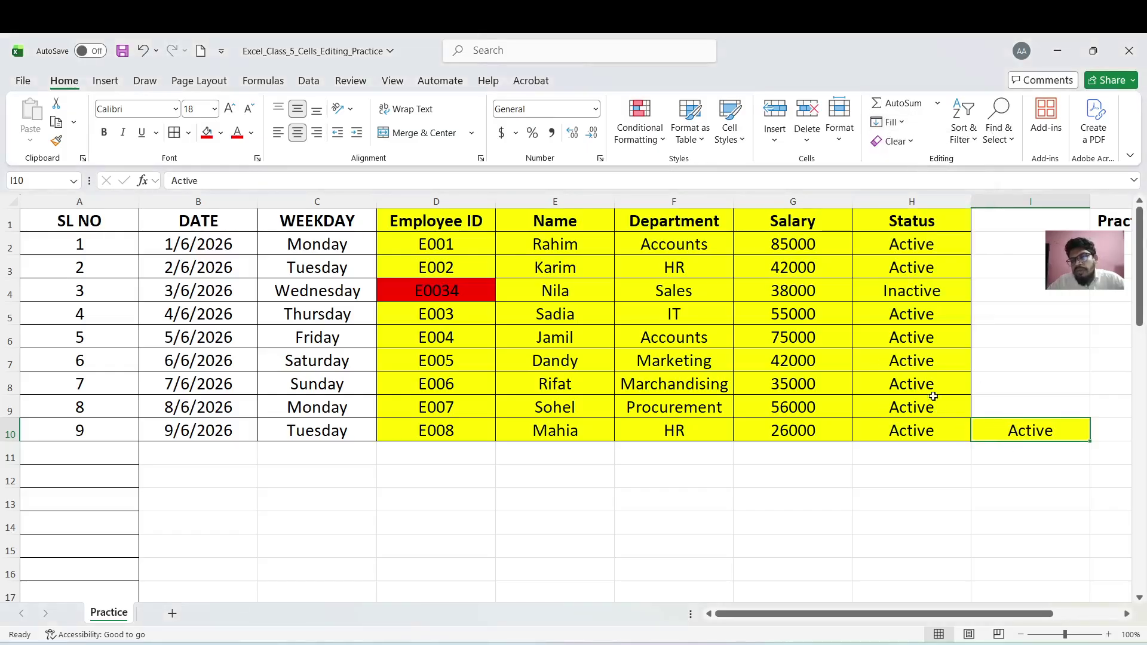
left_click(903, 123)
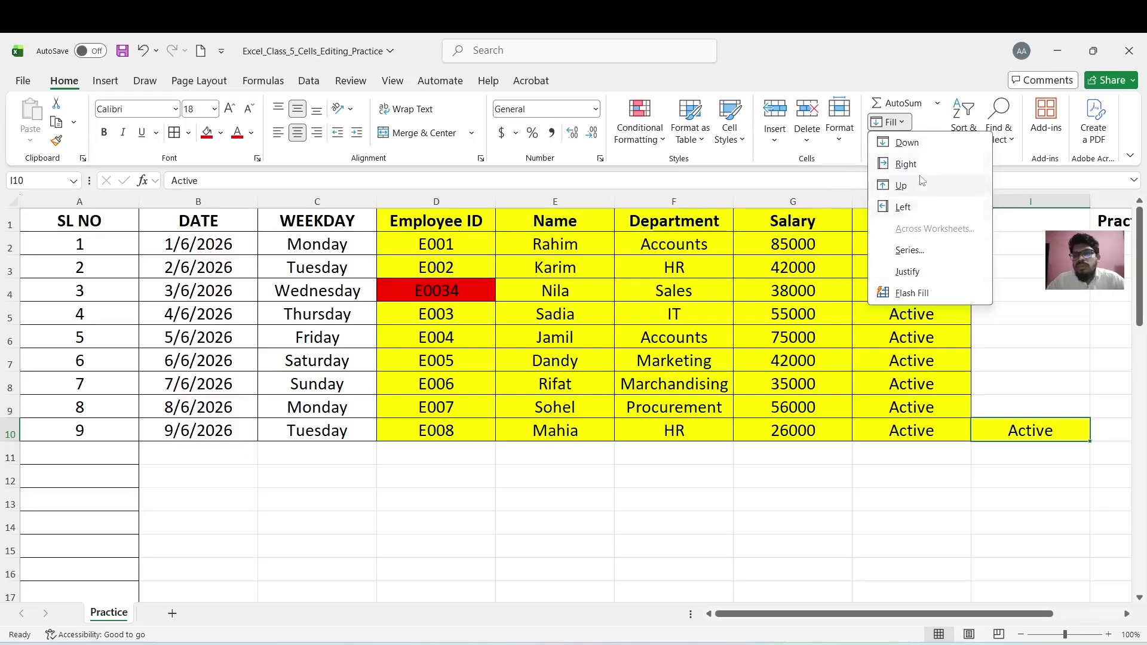
left_click(858, 378)
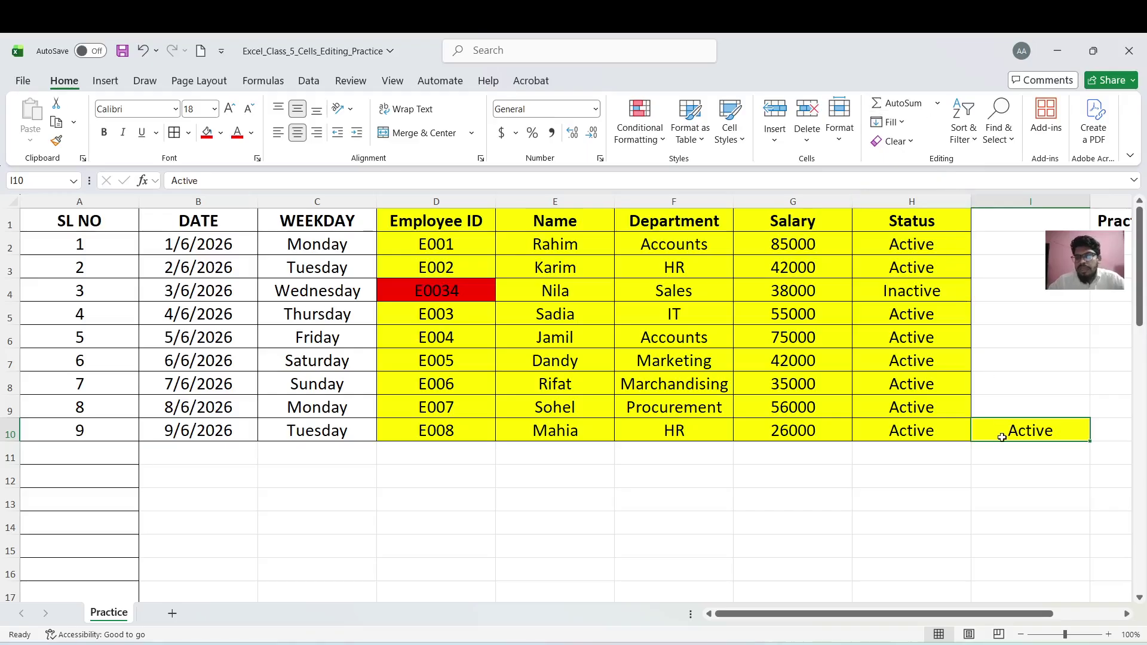
key("Delete")
key("ctrl+z")
key("ctrl+z")
left_click(1006, 466)
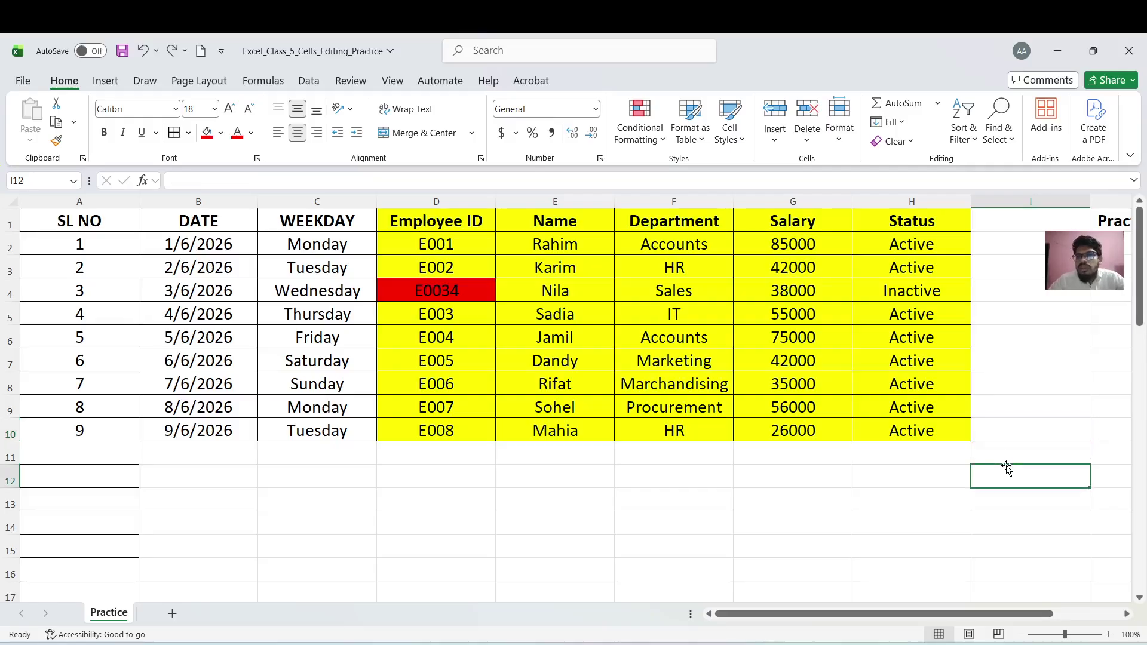
Total the salaries G2:G10 into G11 with AutoSum Sum
left_click(936, 104)
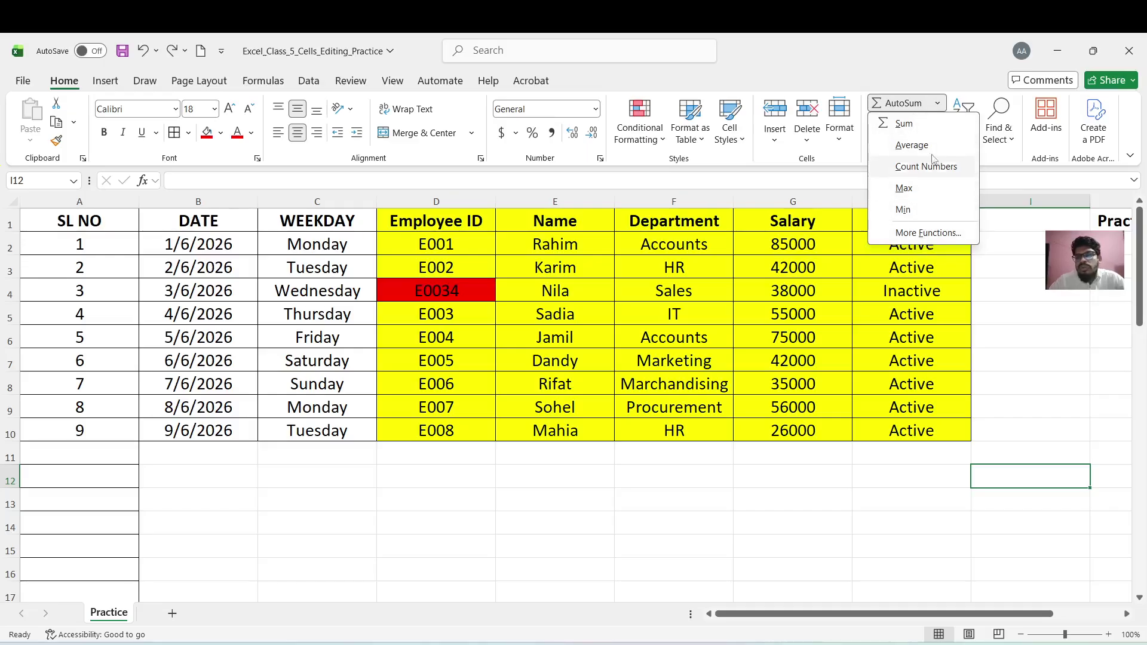
left_click(845, 267)
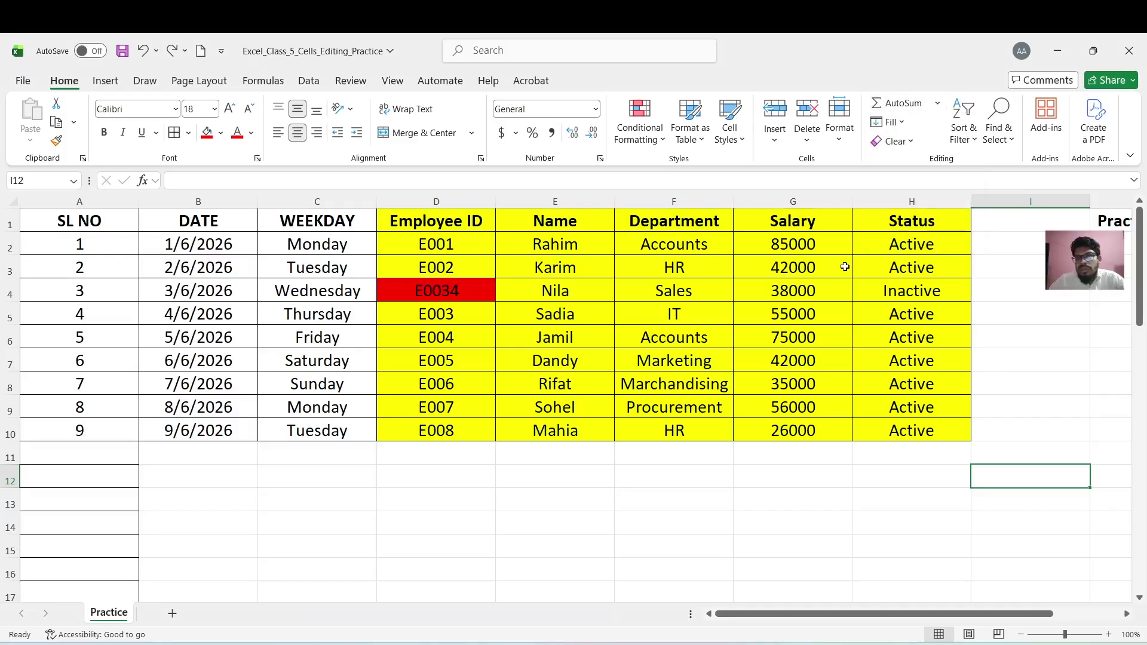
left_click(826, 243)
left_click_drag(825, 243, 781, 452)
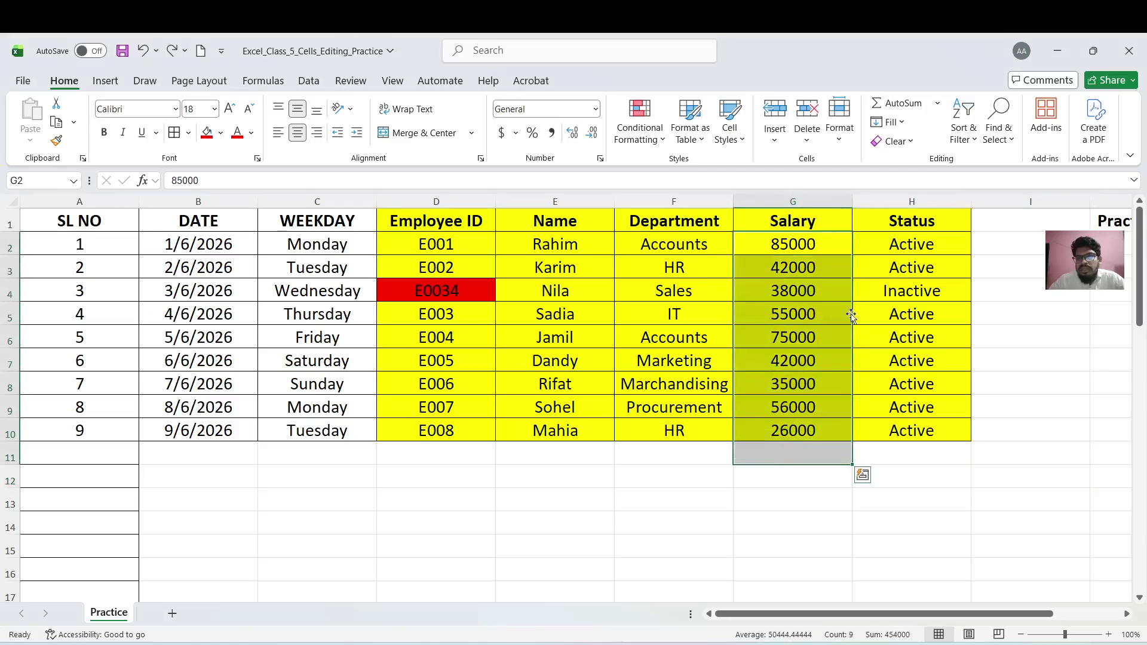
left_click(938, 105)
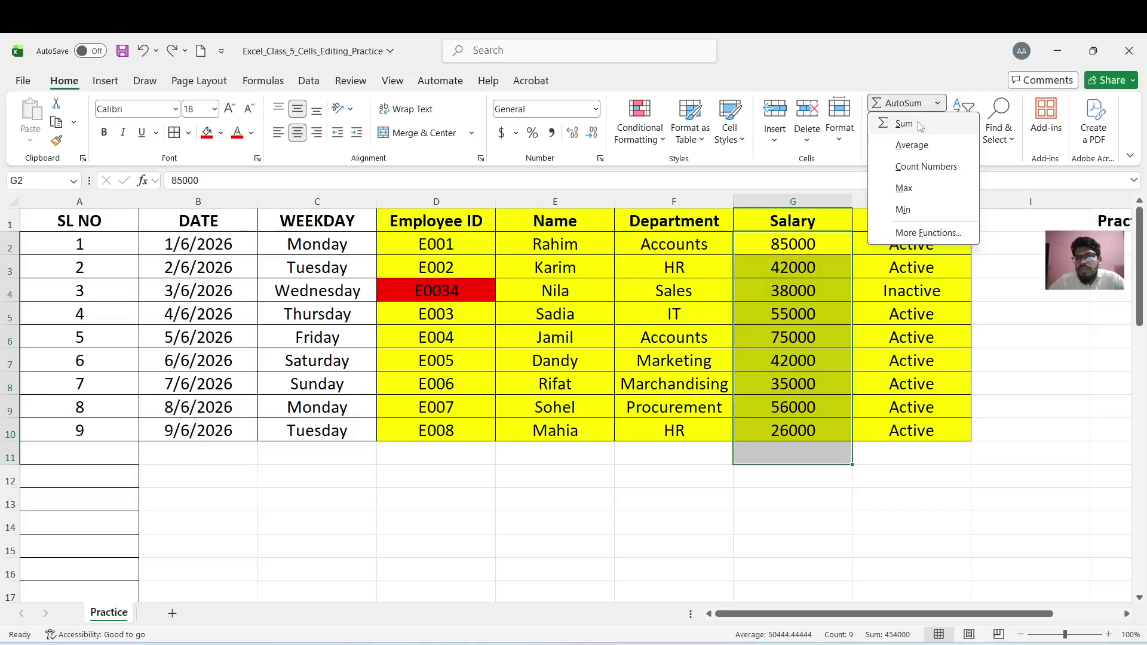
left_click(921, 124)
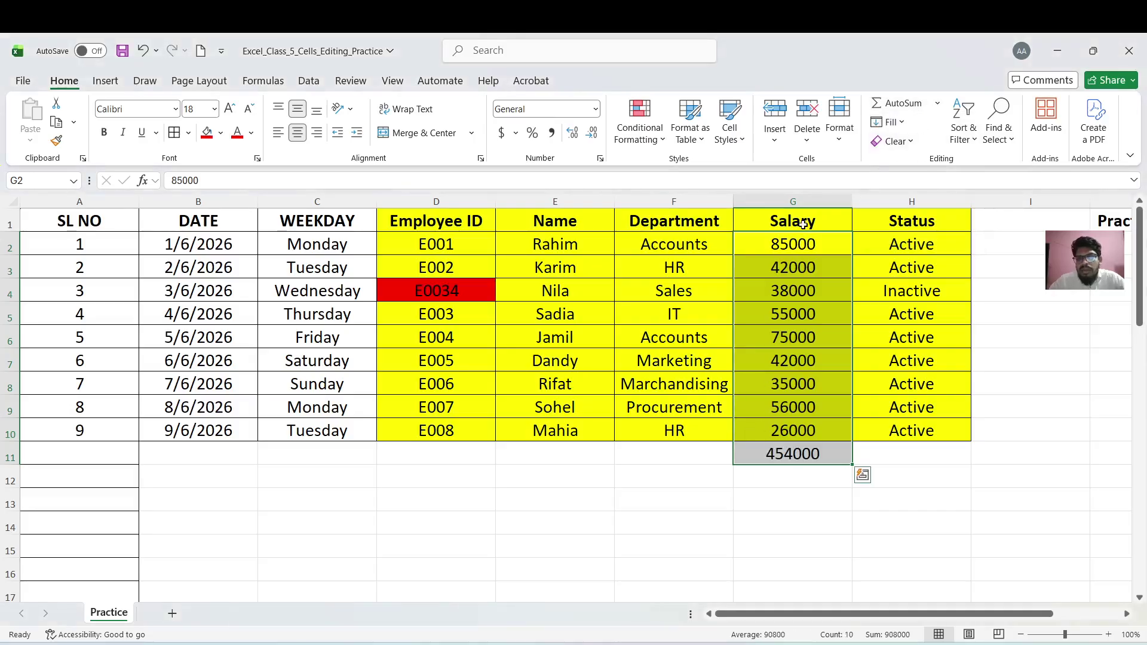
Give the salaries Comma Style with no decimals, such as 85,000, and delete the G11 total
left_click(553, 133)
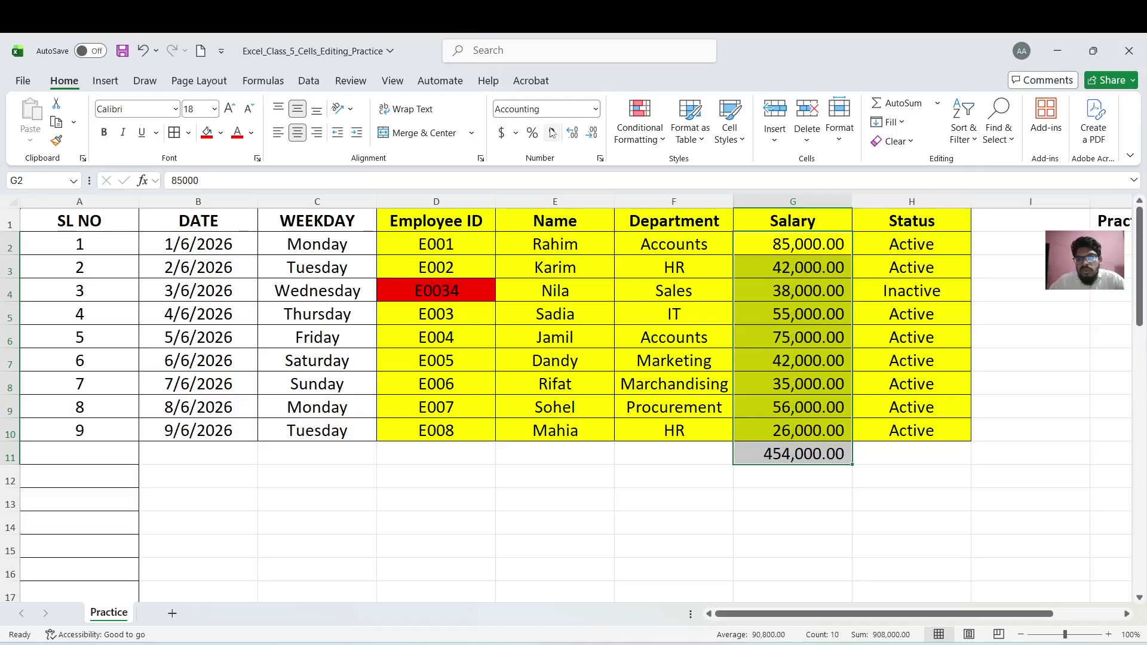
left_click(593, 134)
left_click(594, 134)
left_click(819, 574)
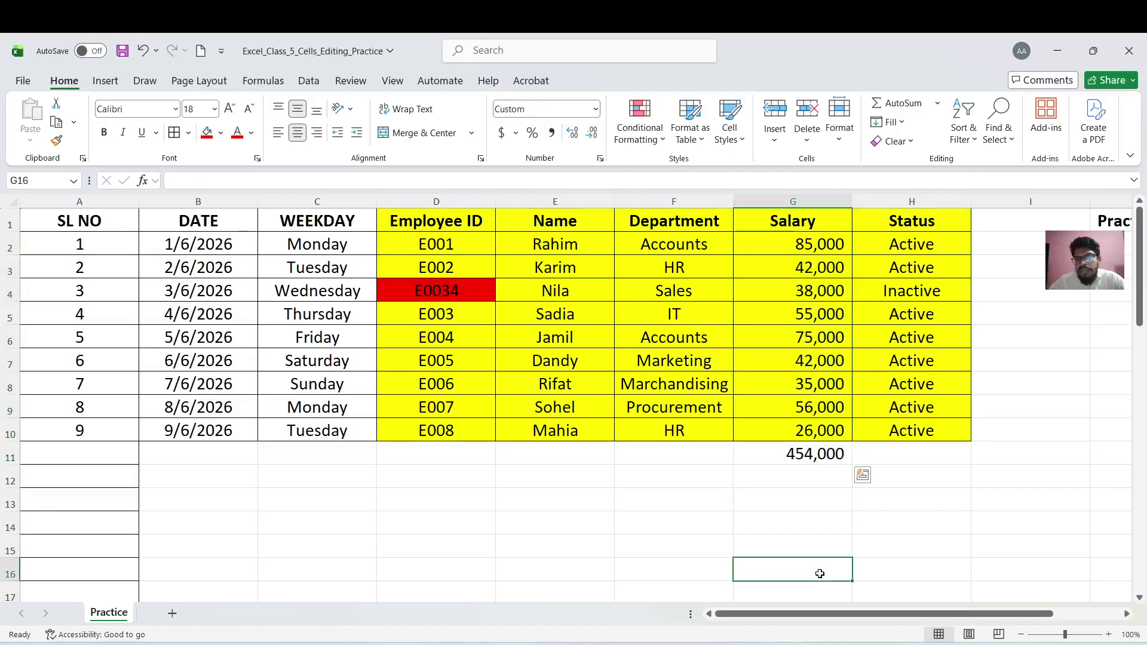
left_click(803, 455)
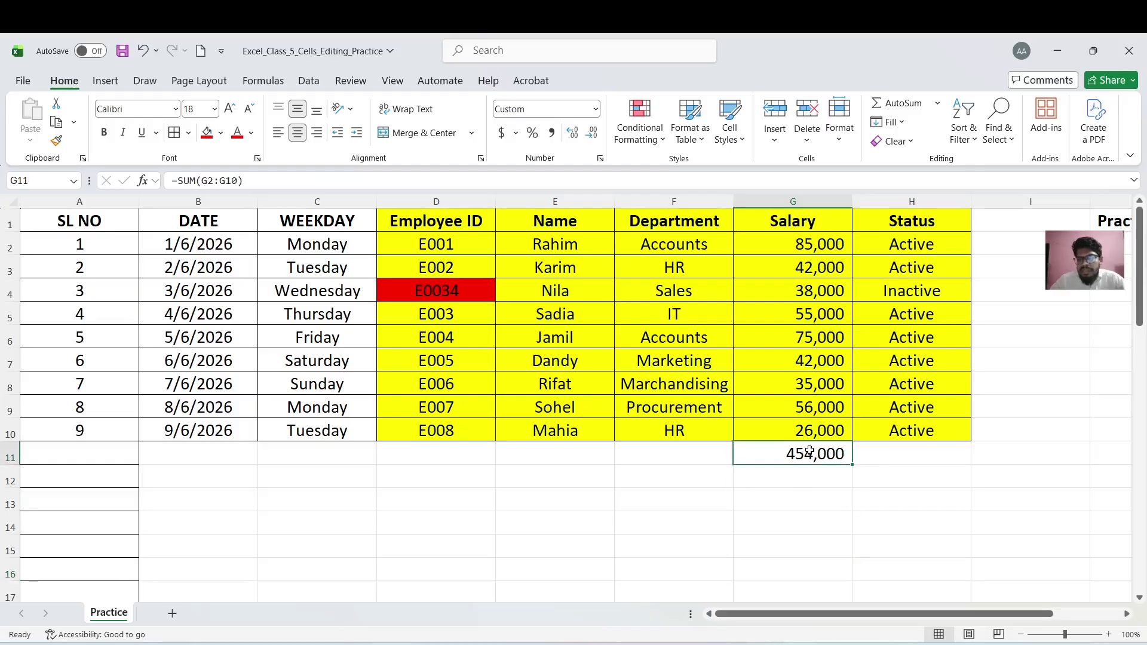
key("Delete")
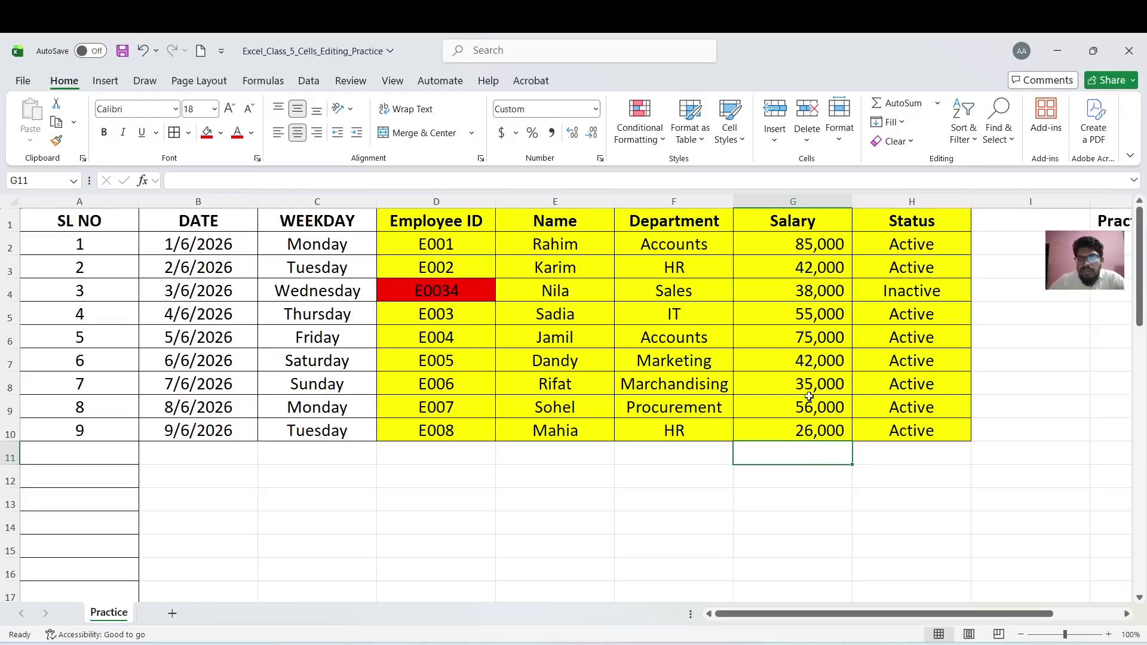
left_click_drag(794, 252, 793, 454)
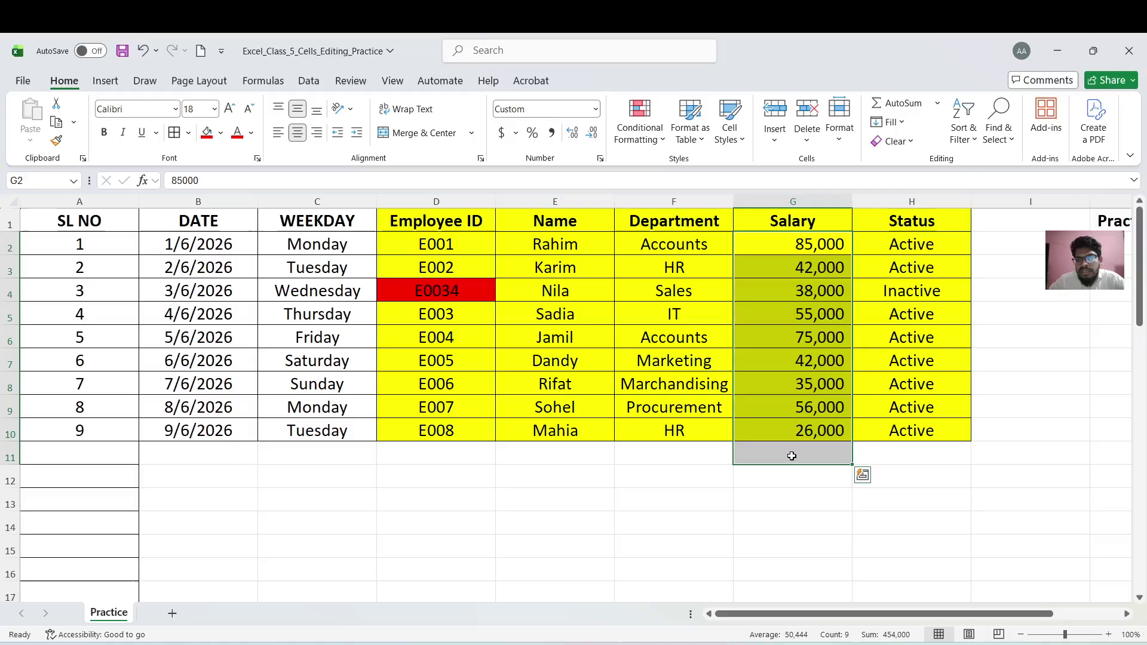
Put the average salary in G11 with AutoSum, then delete it
left_click(939, 104)
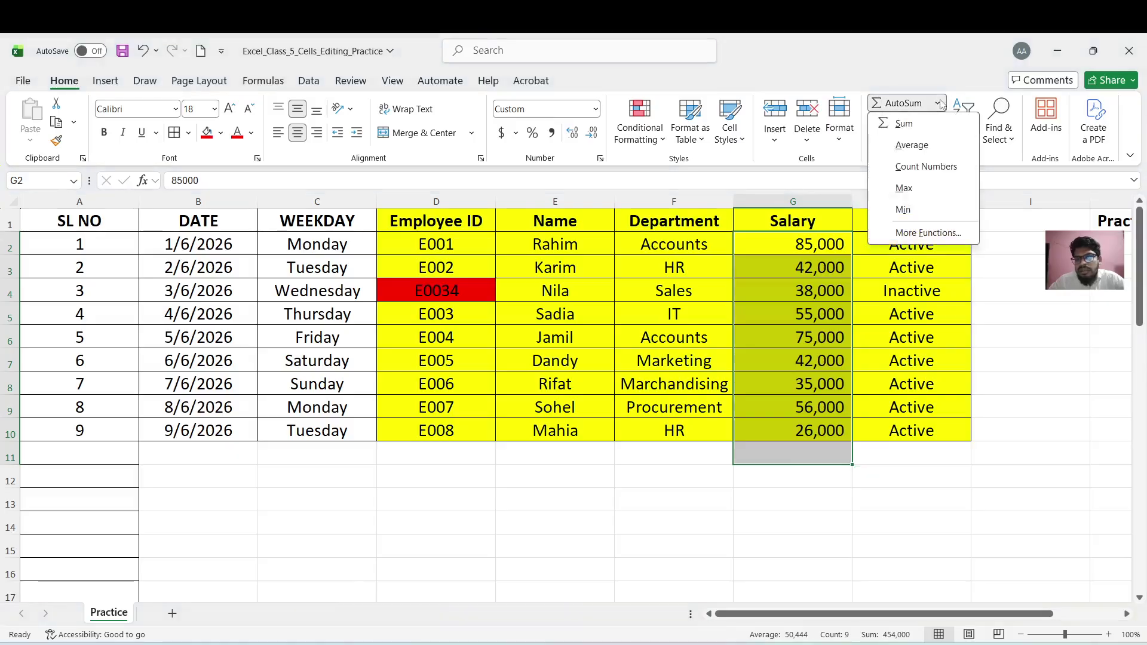
left_click(909, 146)
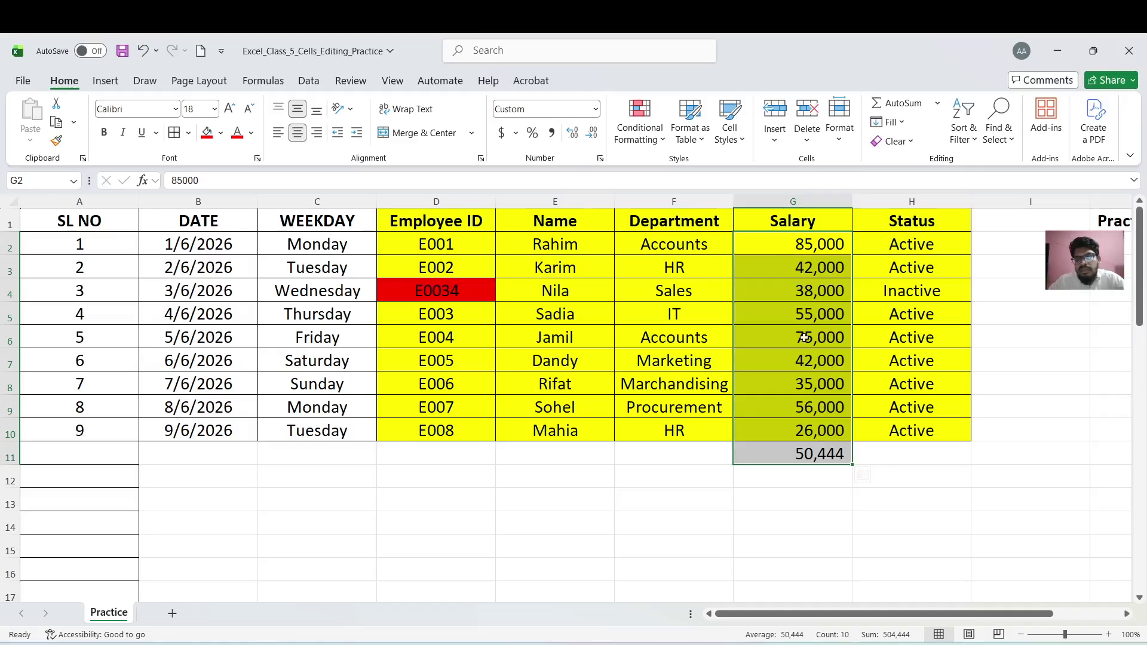
left_click(808, 459)
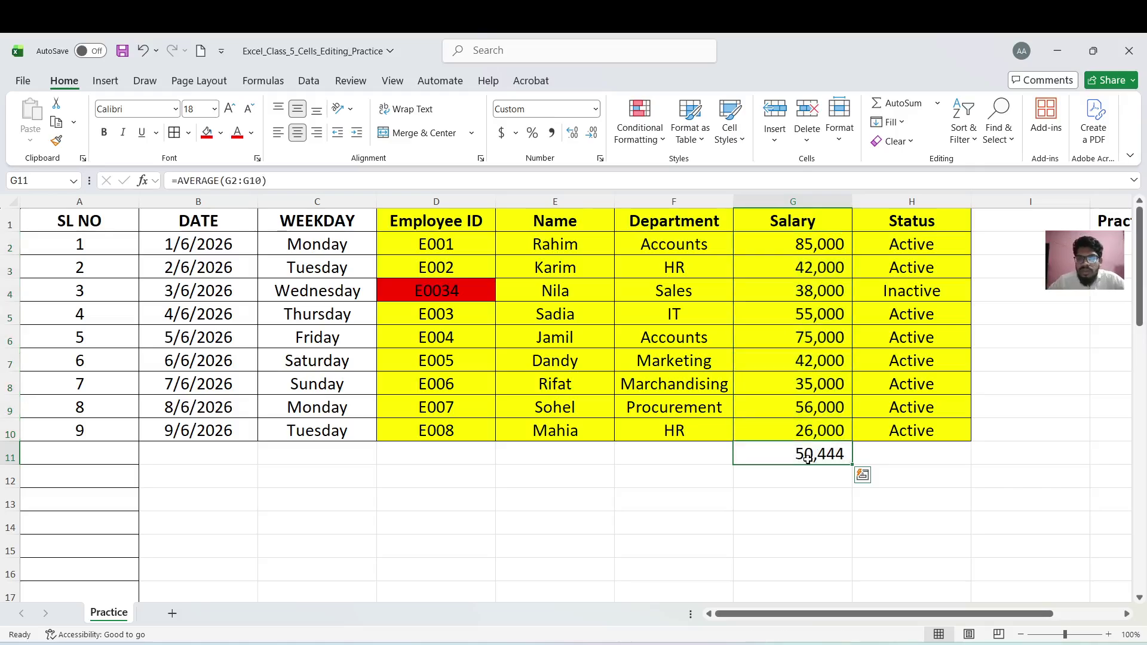
key("Delete")
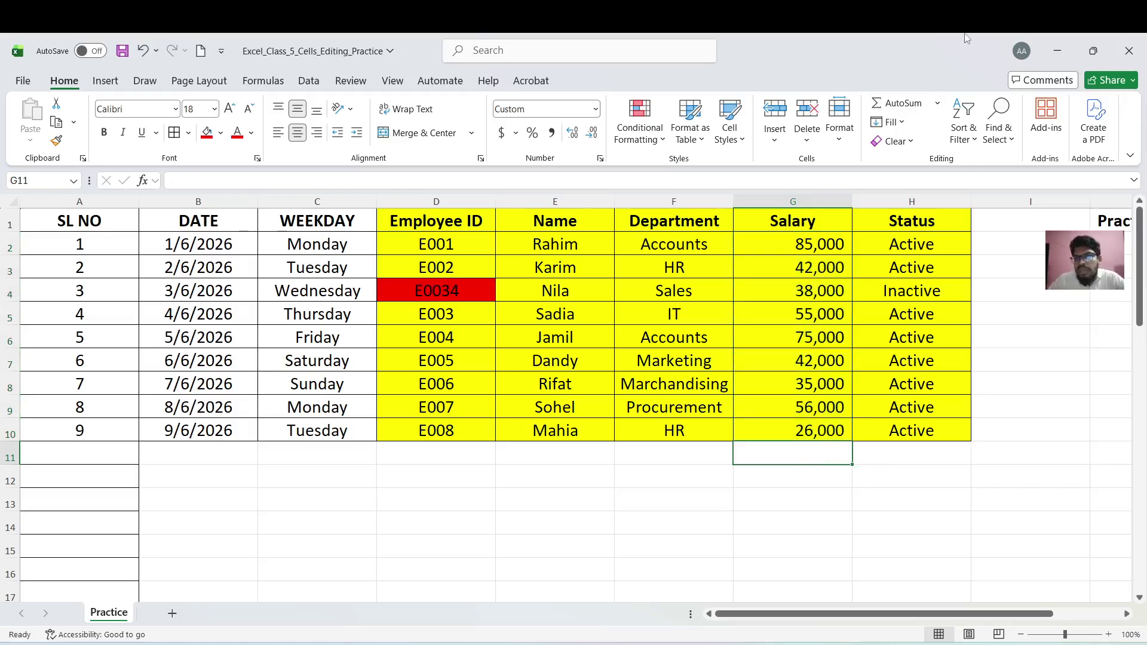
Reselect G2:G11 and use AutoSum Count Numbers to show 9 in G11
left_click(817, 245)
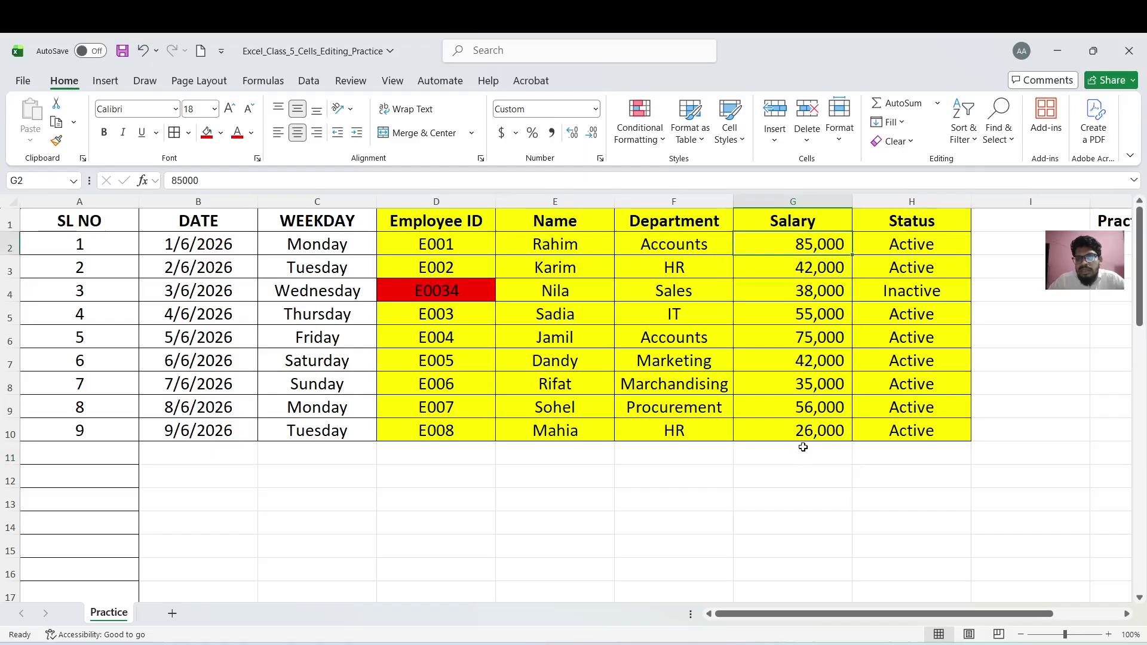
left_click(816, 366)
left_click_drag(816, 367, 810, 454)
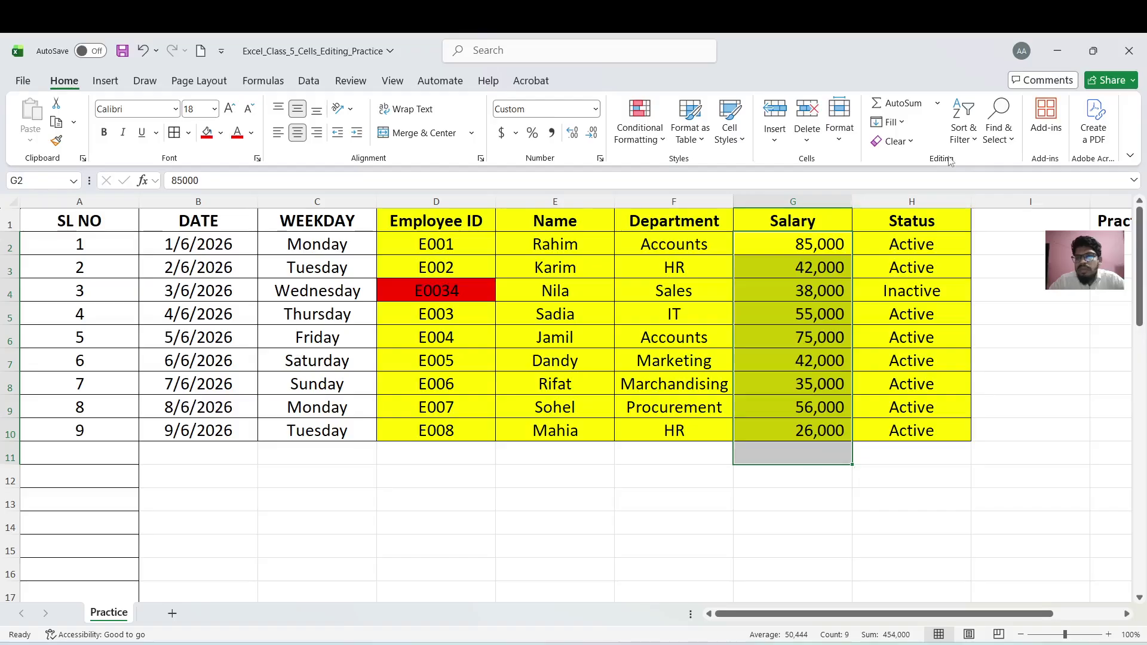
left_click(938, 105)
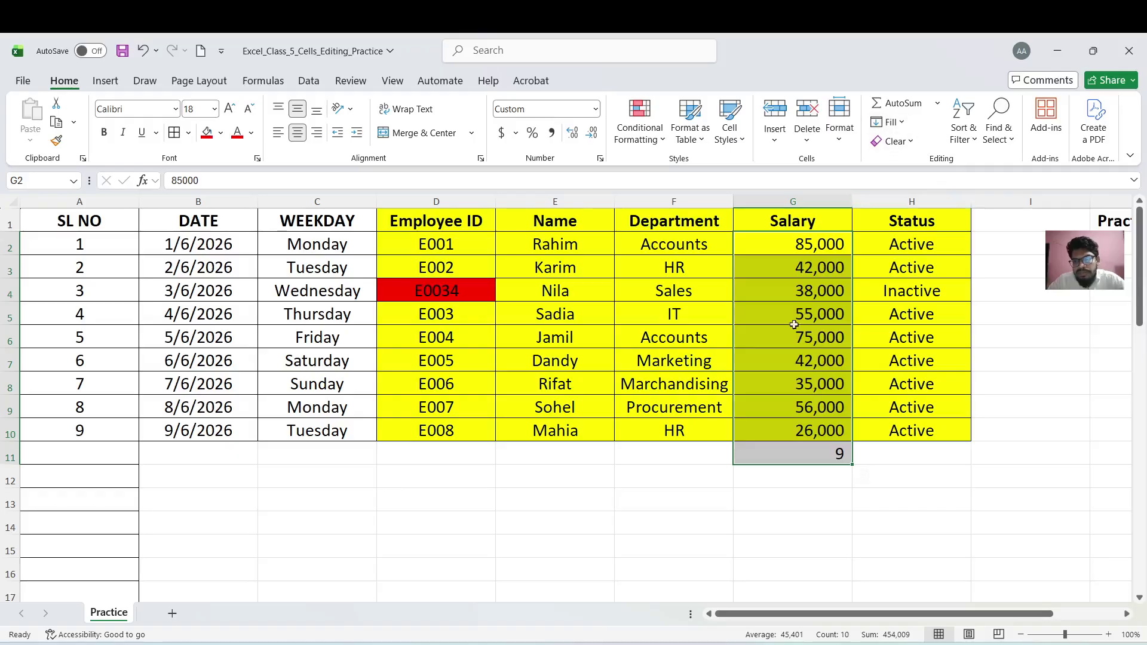
Replace the G11 count with the maximum salary, 85,000, via AutoSum Max, then select it for clearing
left_click(803, 450)
key("Delete")
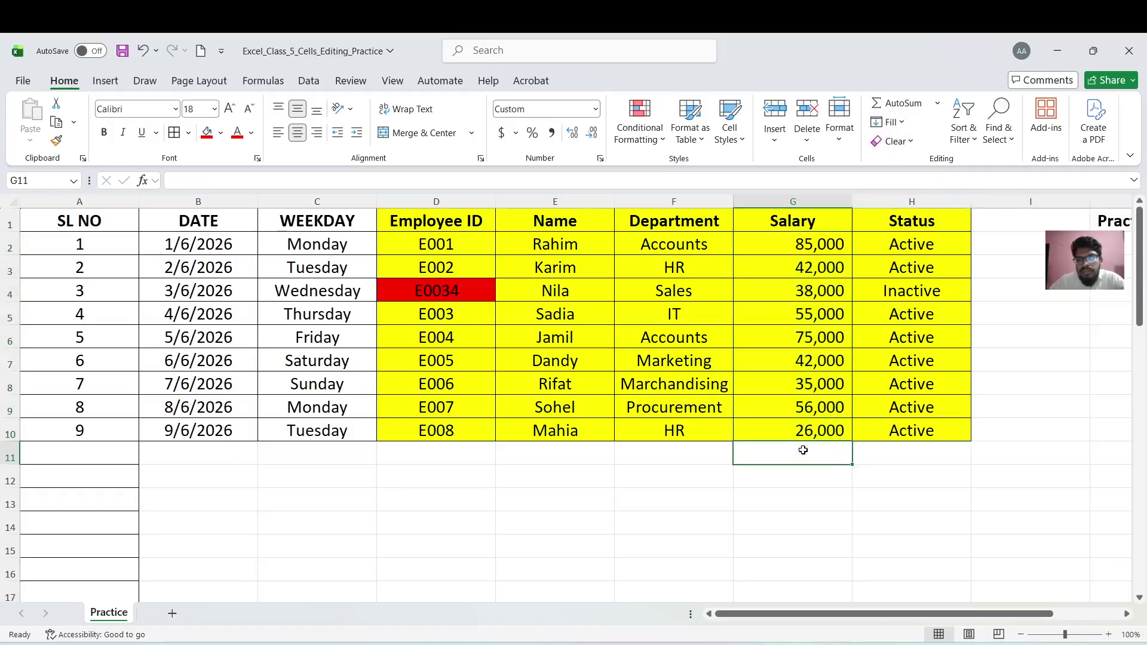
left_click_drag(818, 244, 803, 457)
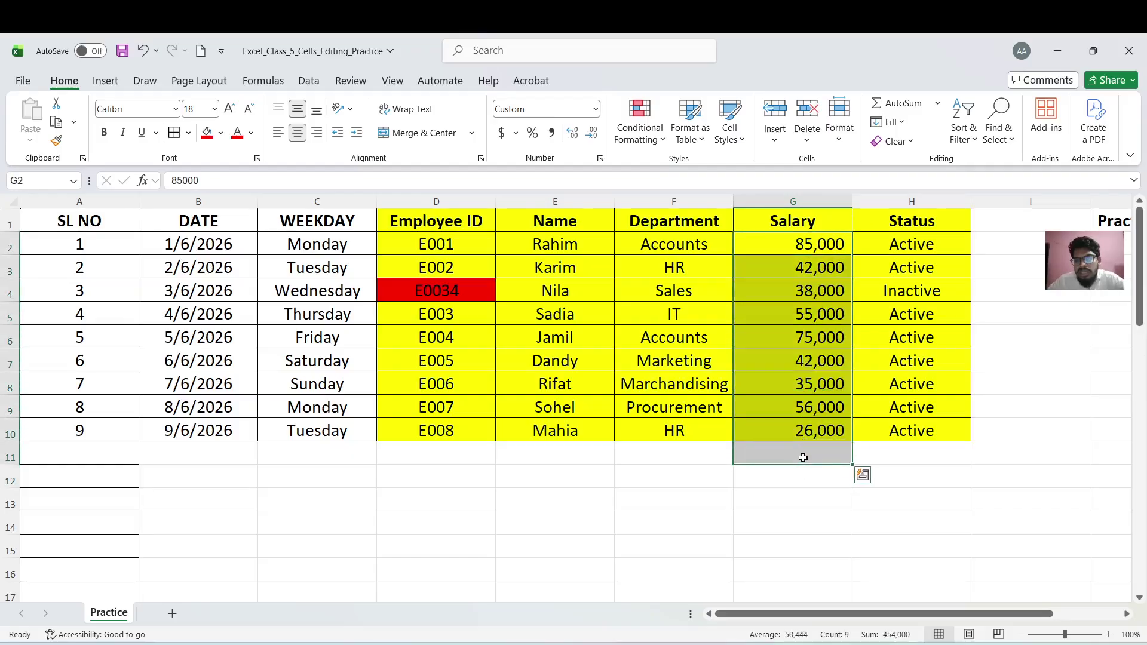
left_click(938, 102)
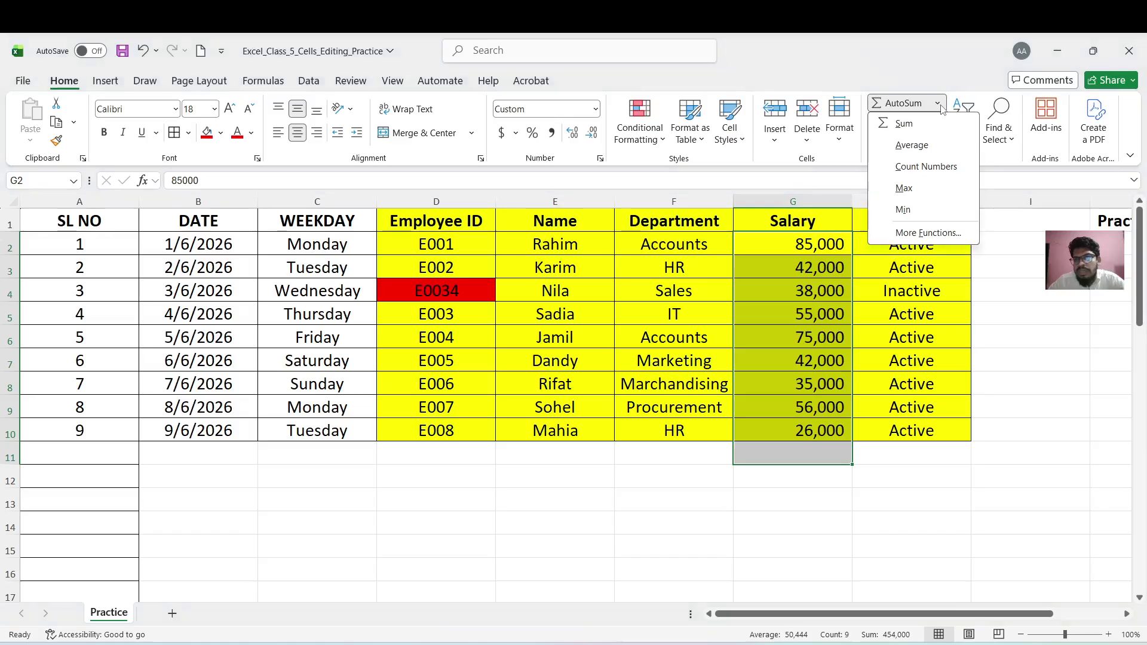
left_click(918, 195)
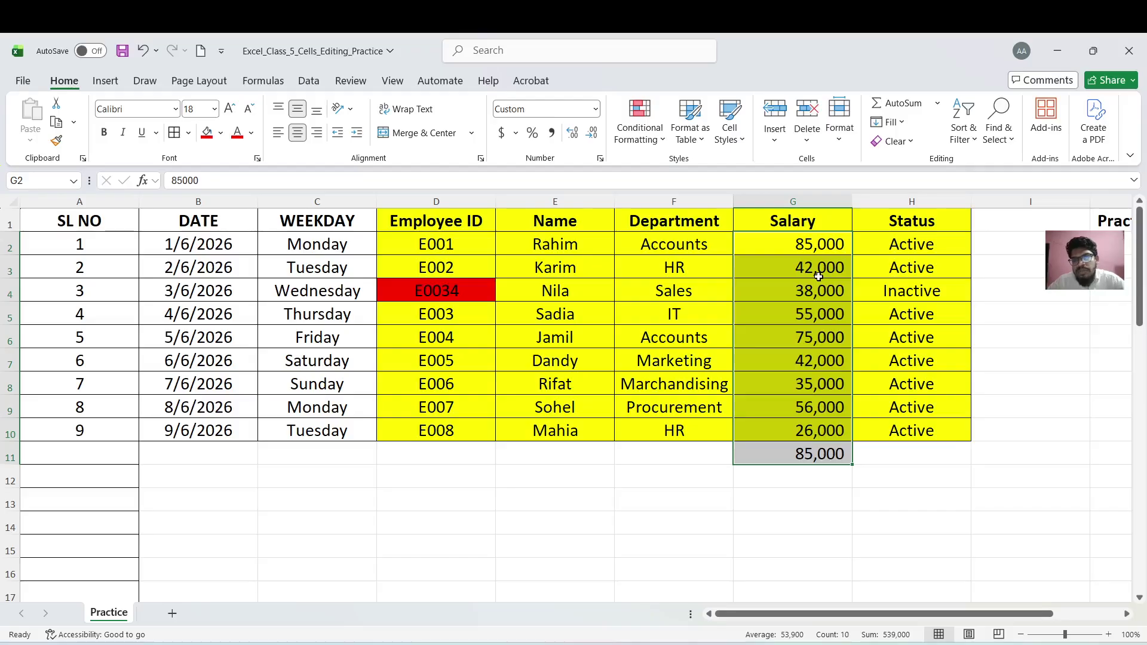
left_click(770, 460)
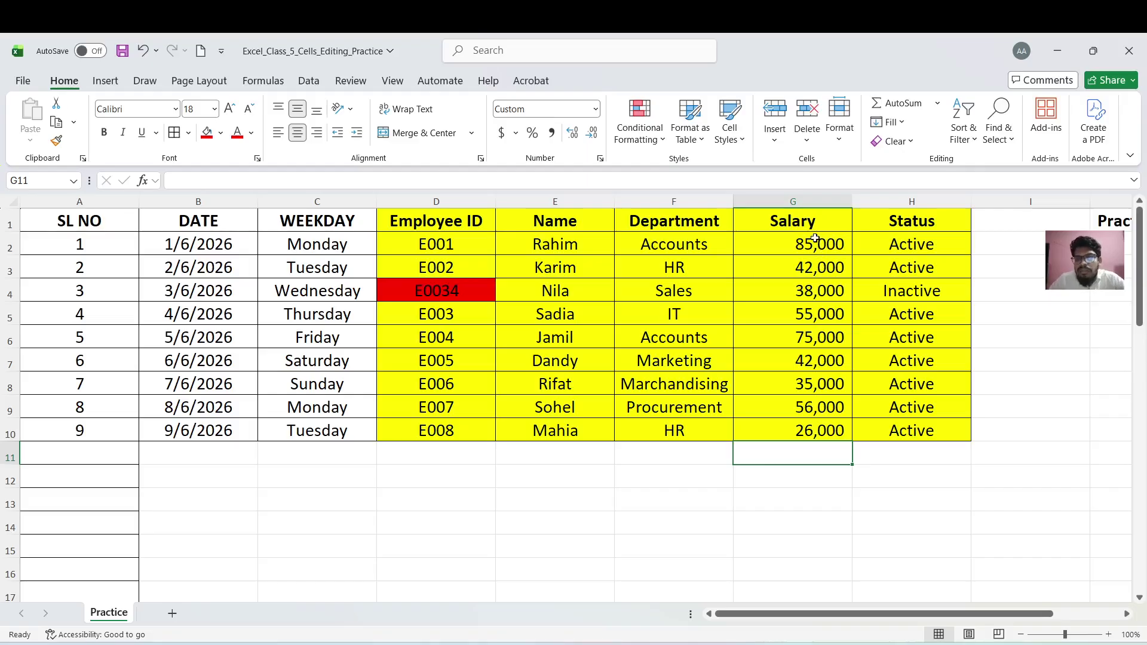
left_click_drag(816, 239, 802, 457)
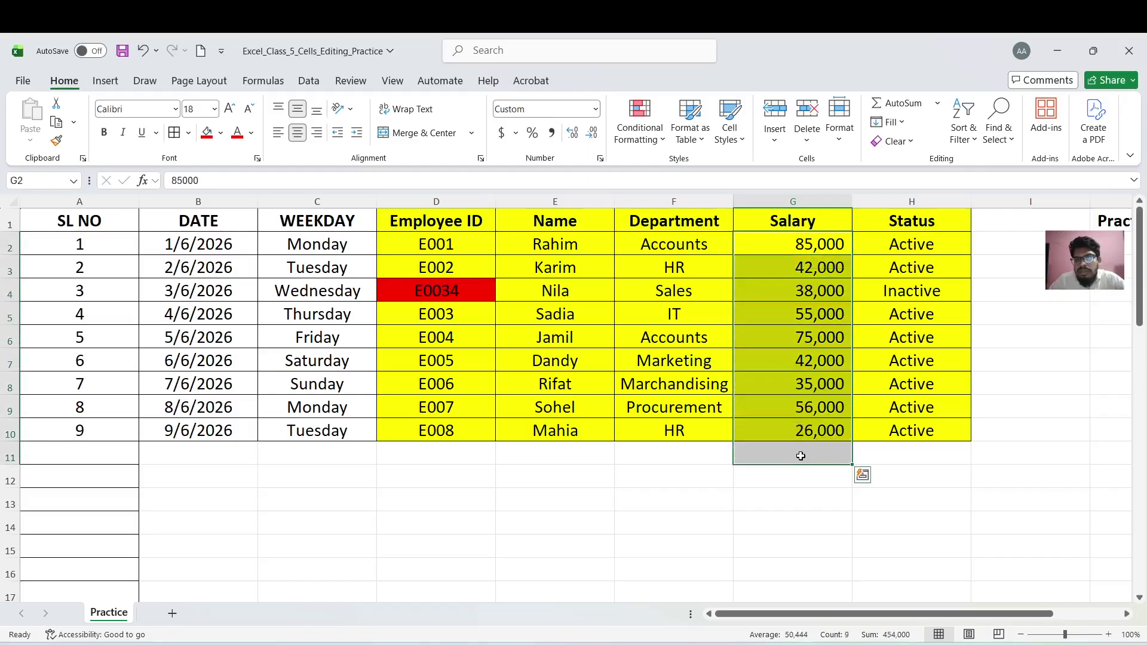
left_click(937, 108)
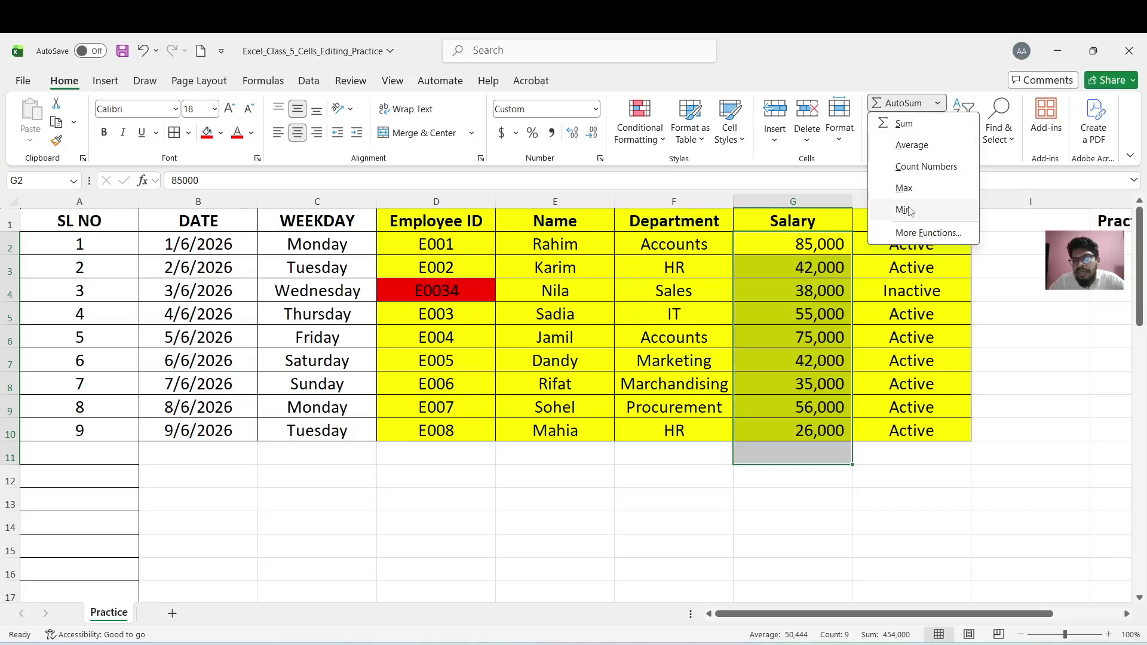
left_click(904, 210)
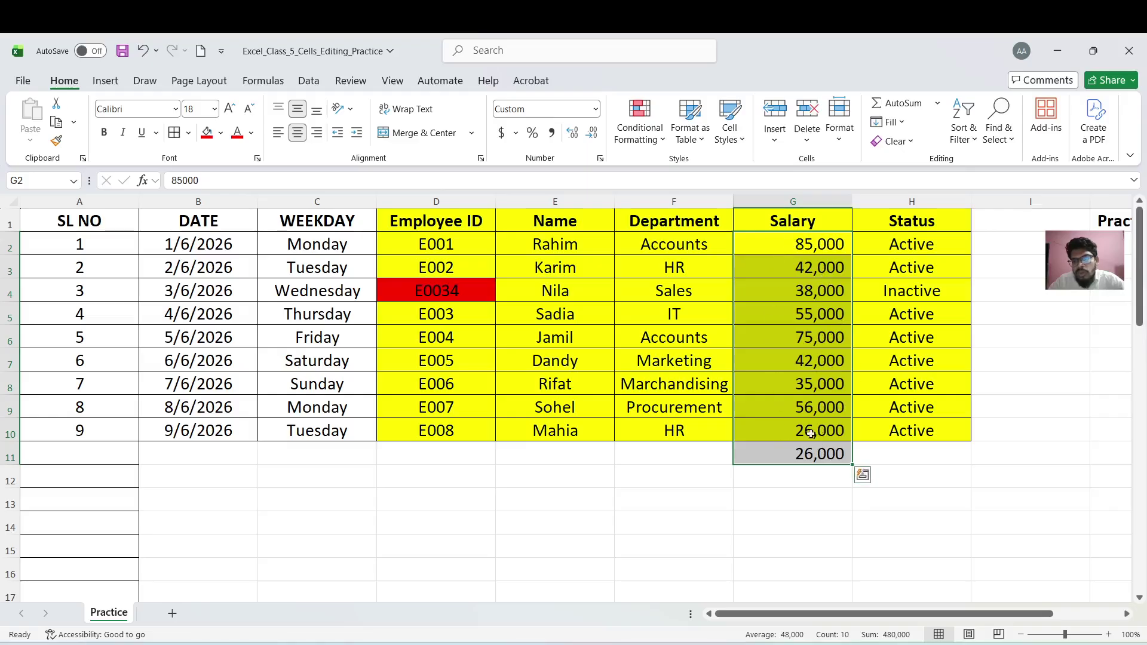
left_click(802, 460)
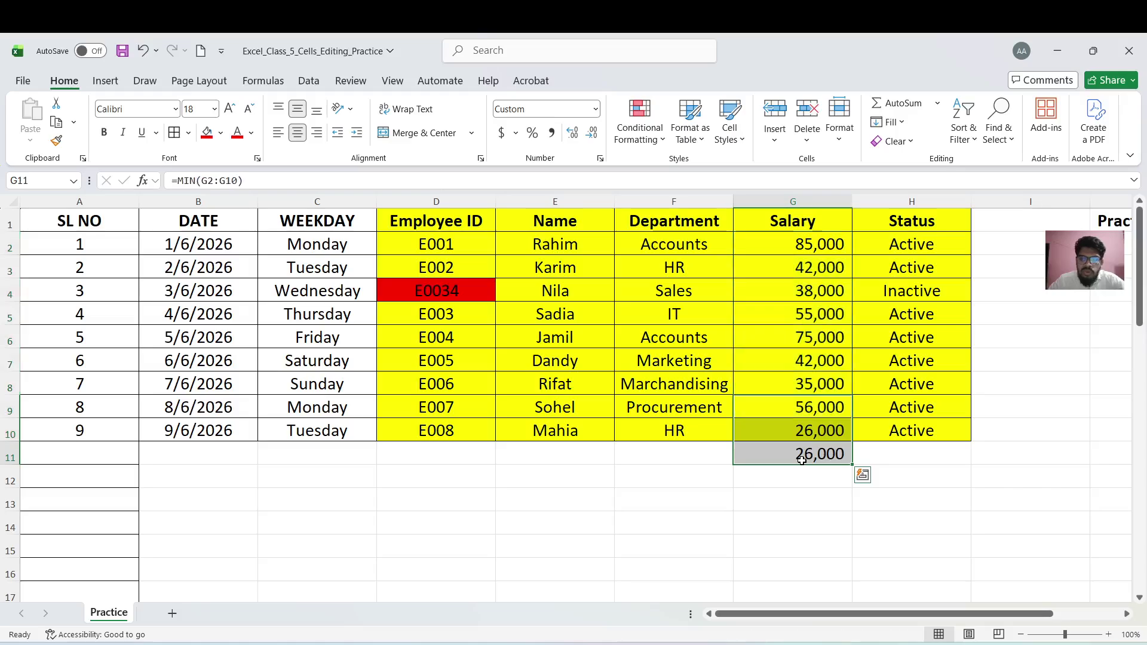
left_click(802, 460)
key("Delete")
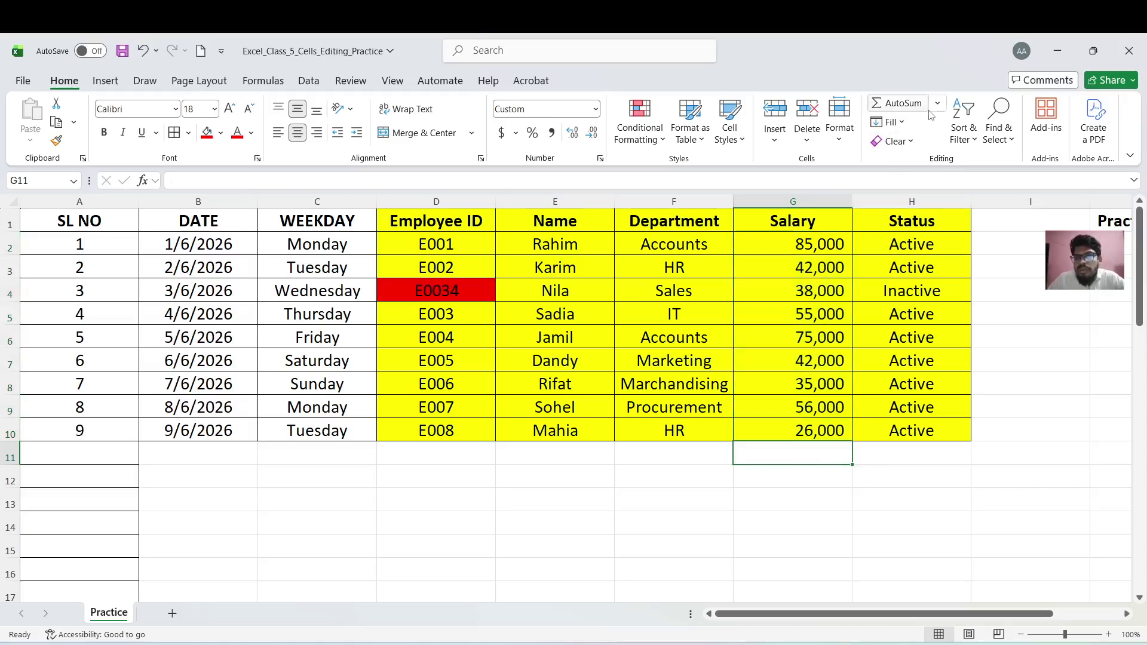
left_click(938, 104)
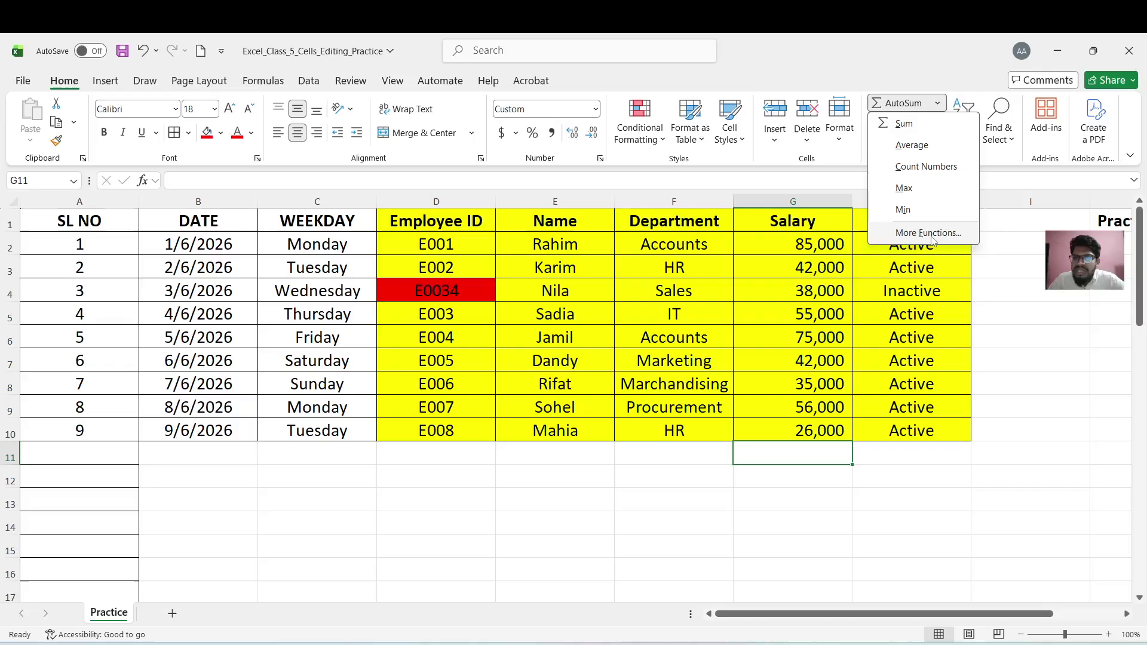
left_click(923, 287)
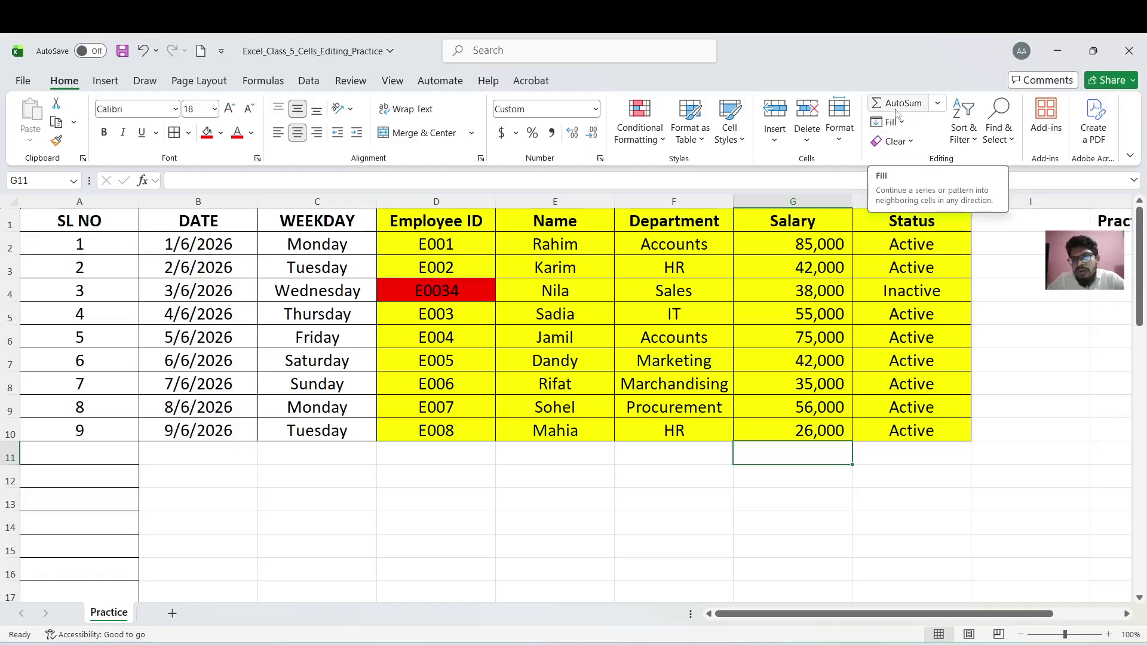
left_click(911, 142)
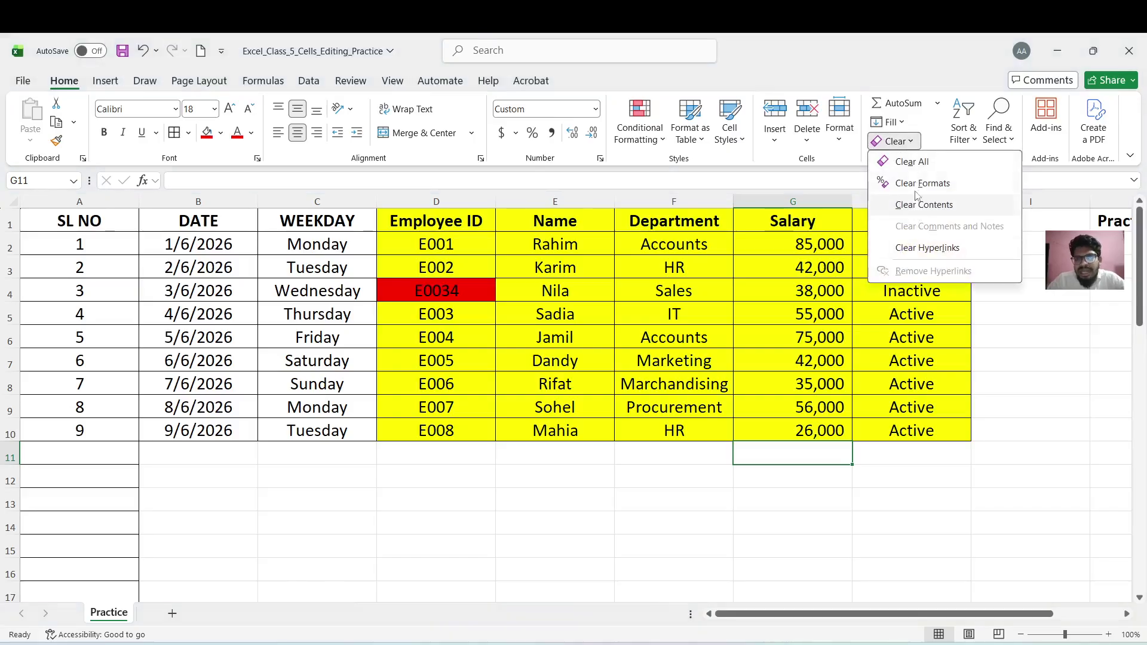
left_click(843, 320)
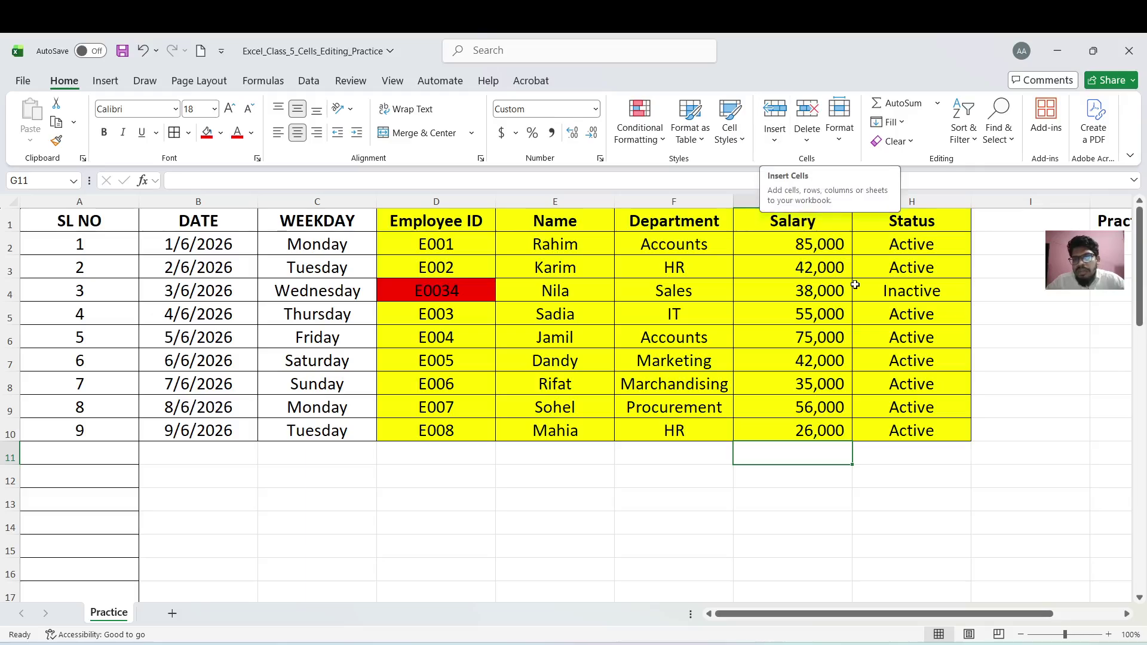
Insert a blank cell at H10, shifting the Active status right into I10
left_click(893, 432)
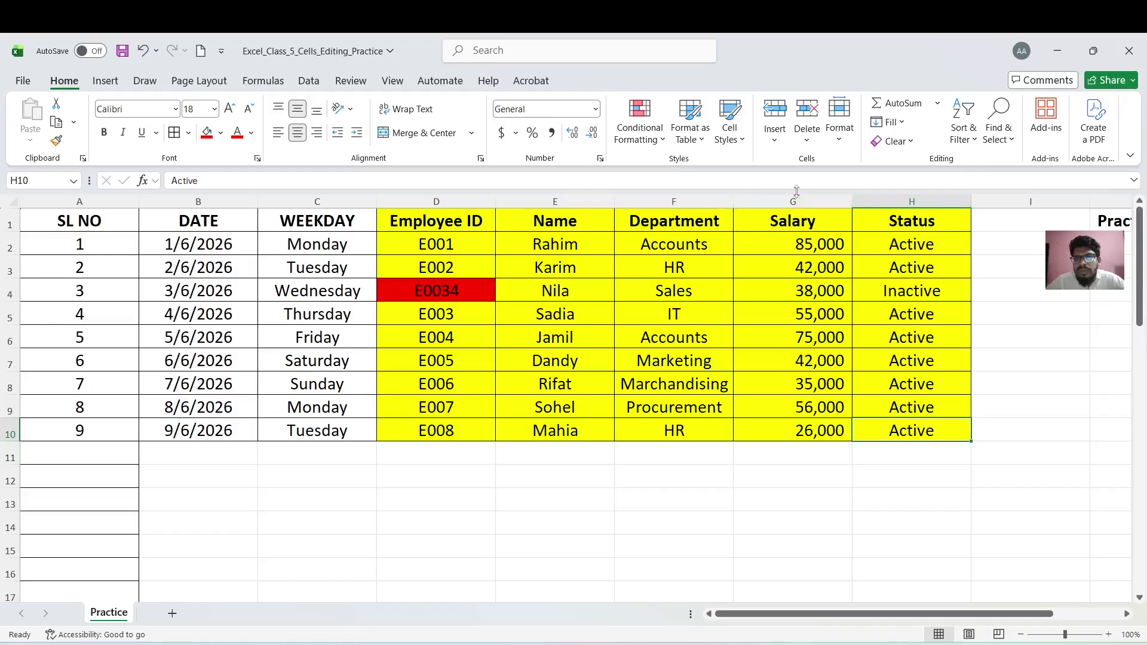
left_click(777, 141)
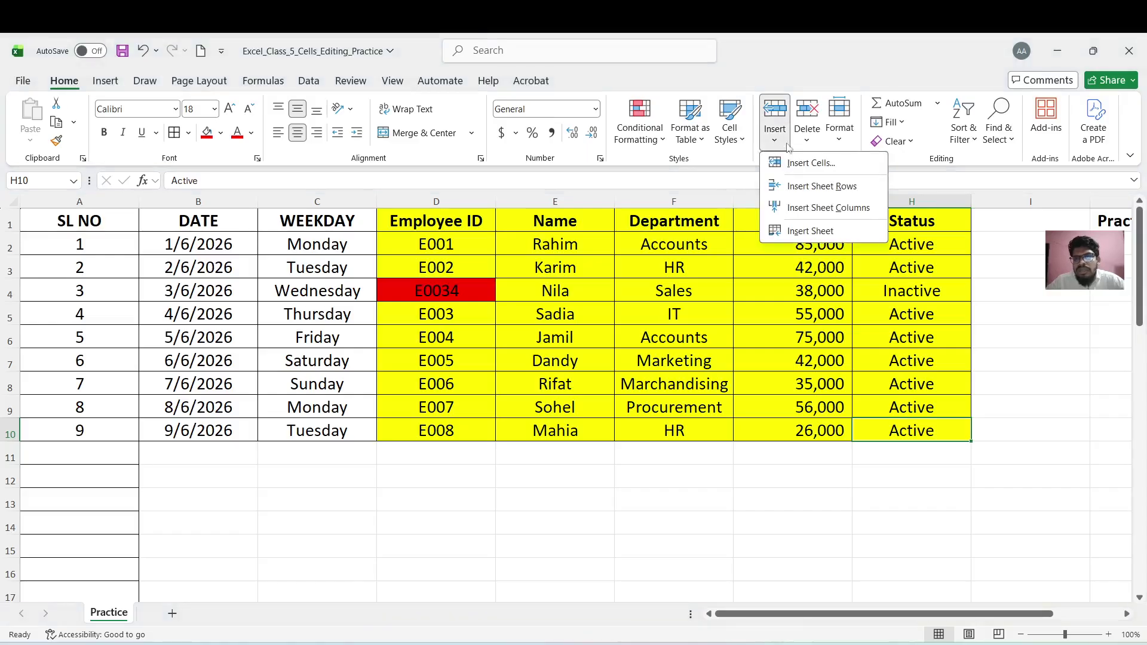
left_click(808, 173)
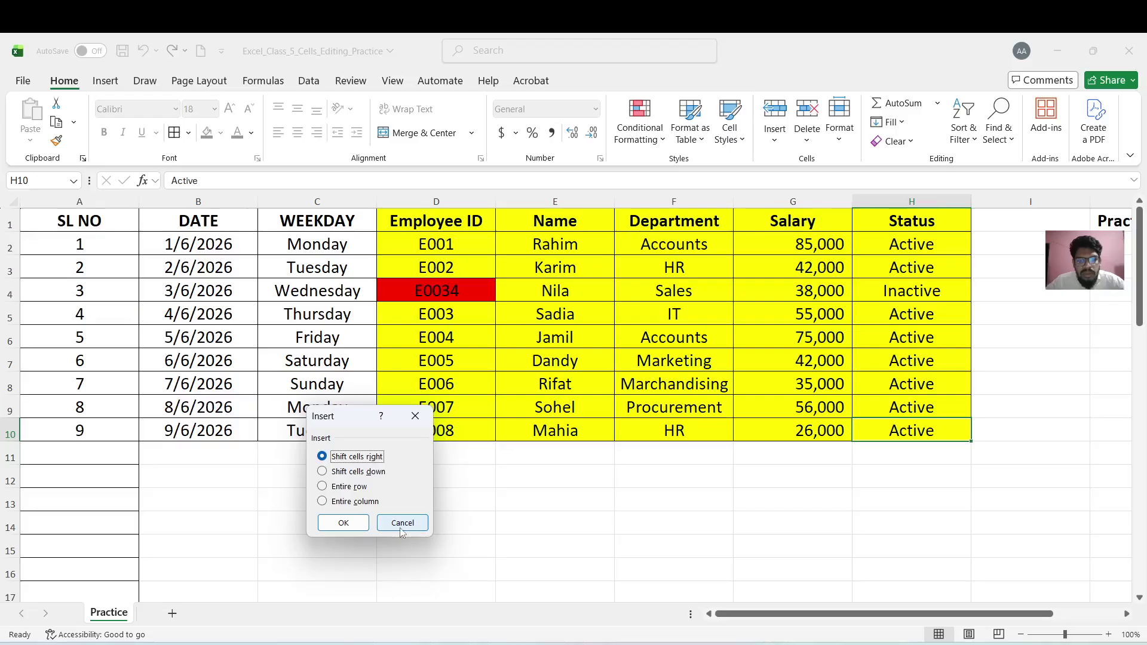
left_click(355, 525)
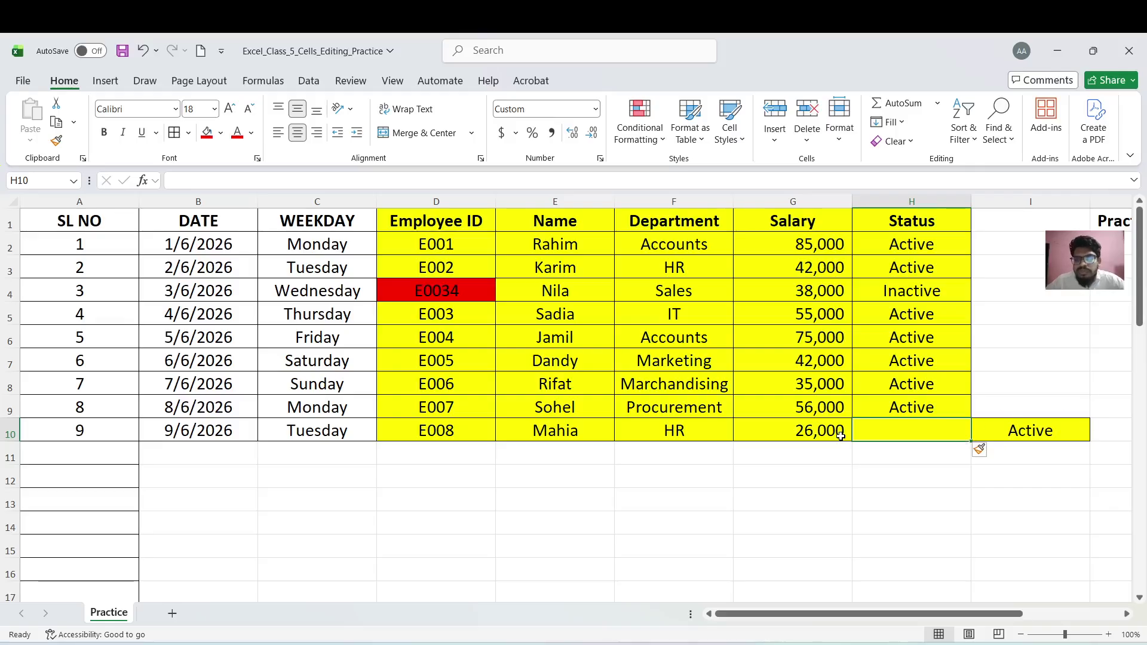
Insert a blank cell at I10 shifting cells down, moving Active into I11
left_click(992, 428)
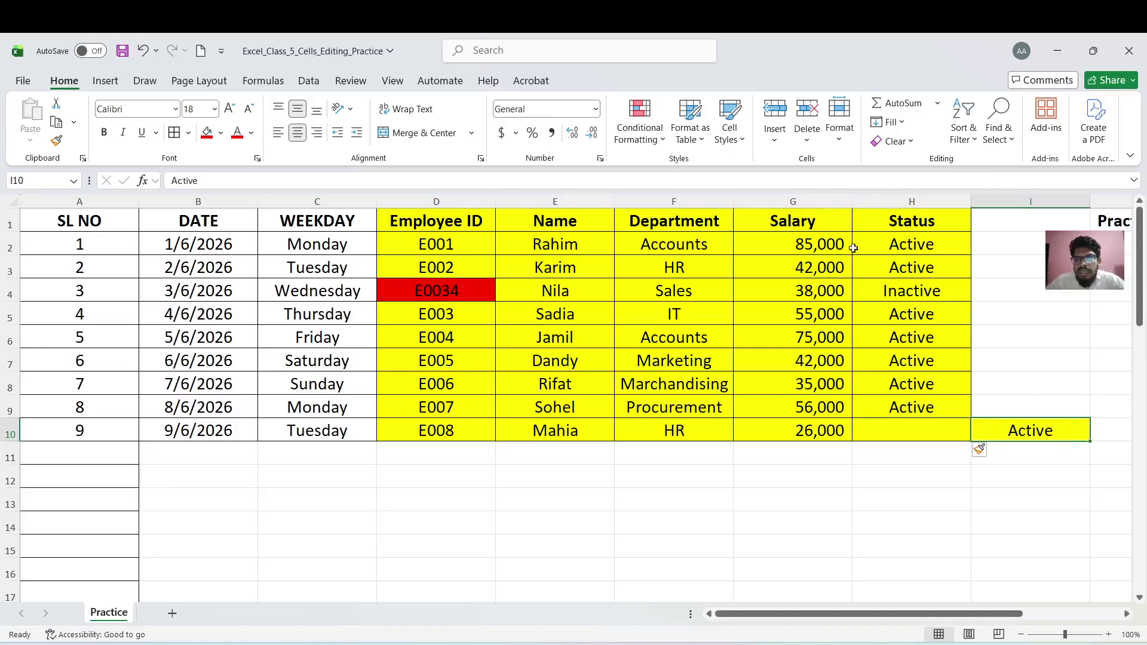
left_click(775, 141)
left_click(810, 166)
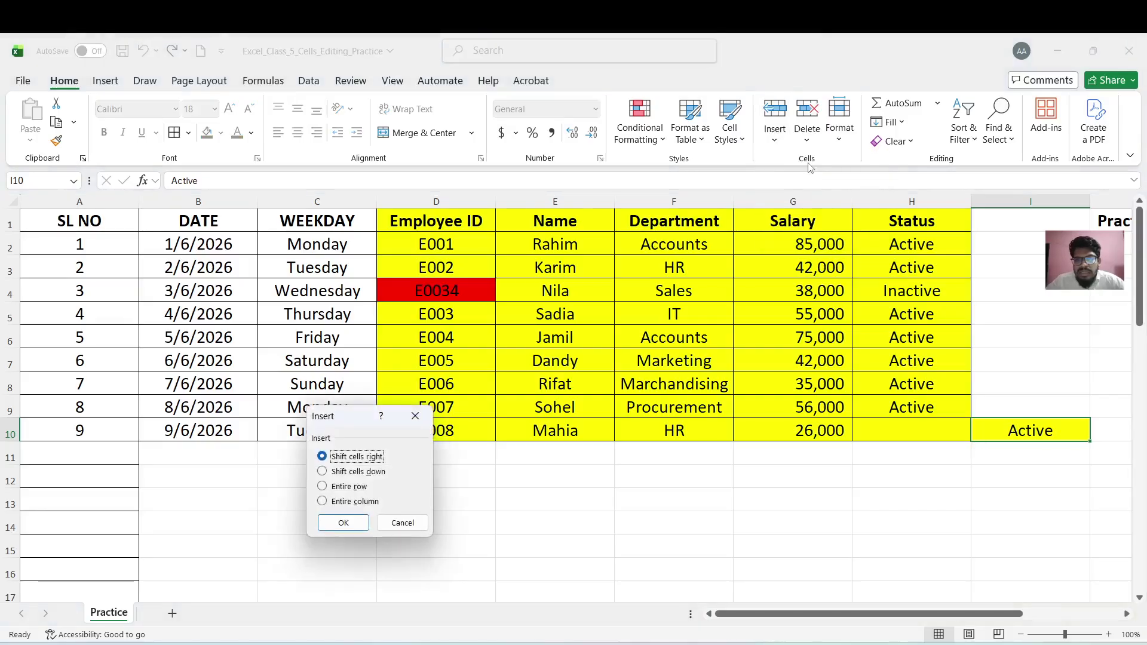
left_click(357, 472)
left_click(354, 524)
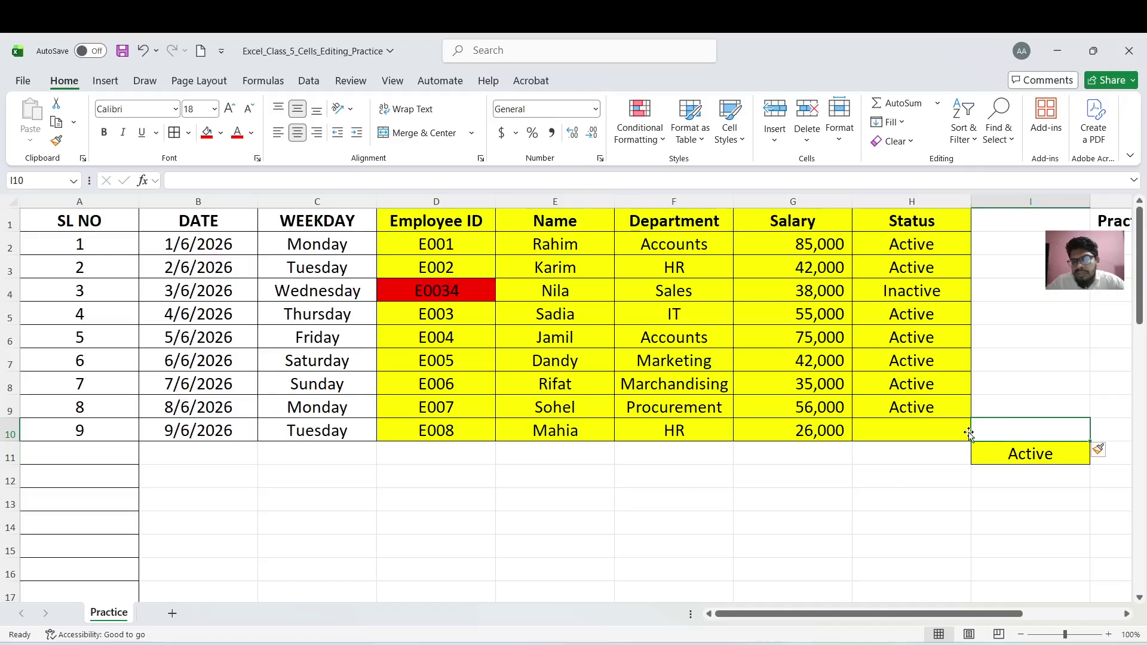
mouse_move(971, 429)
left_mouse_down()
mouse_move(965, 454)
mouse_move(960, 444)
left_mouse_up()
left_click(952, 426)
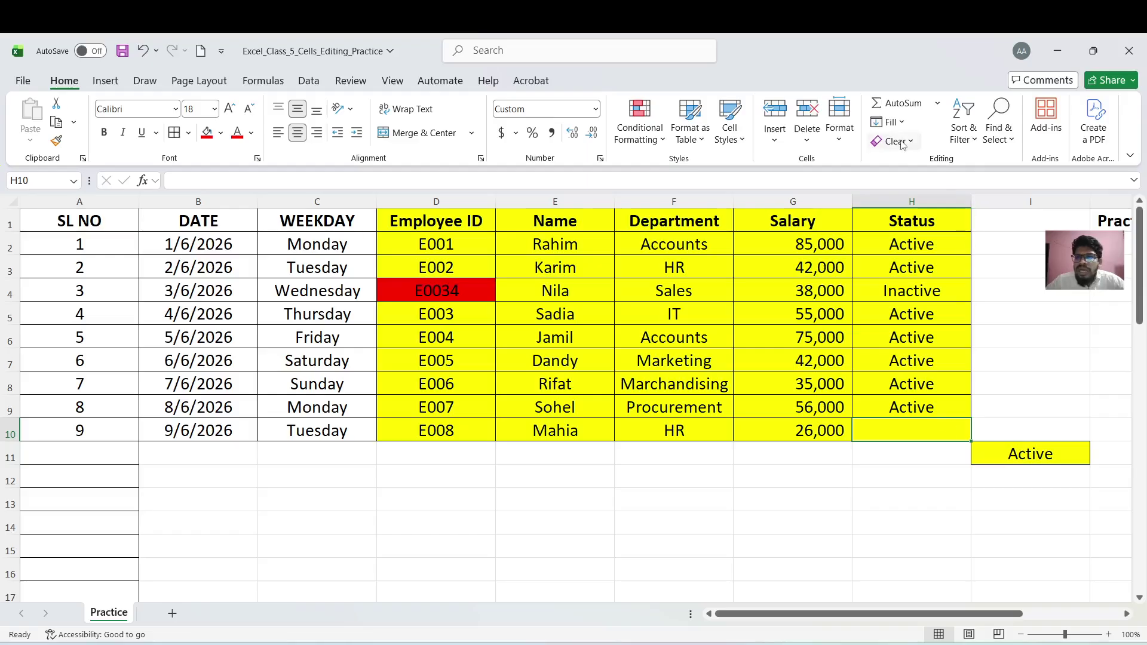
left_click(777, 136)
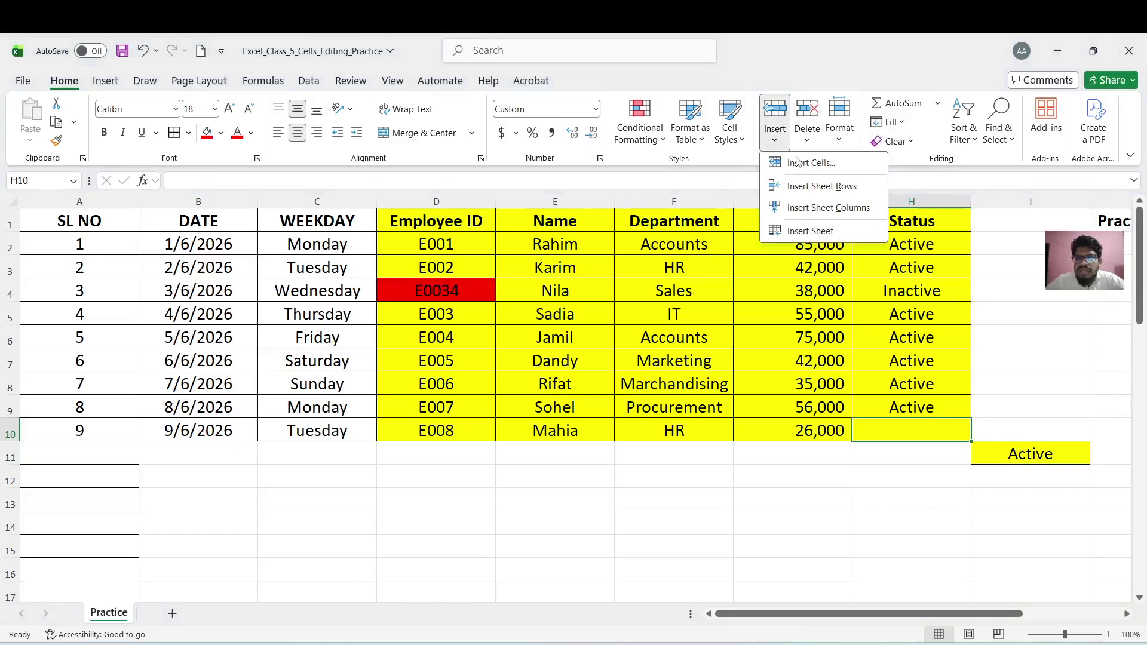
From cell I11, insert an entire blank row 11, moving the Active entry down to I12
left_click(989, 463)
left_click(987, 457)
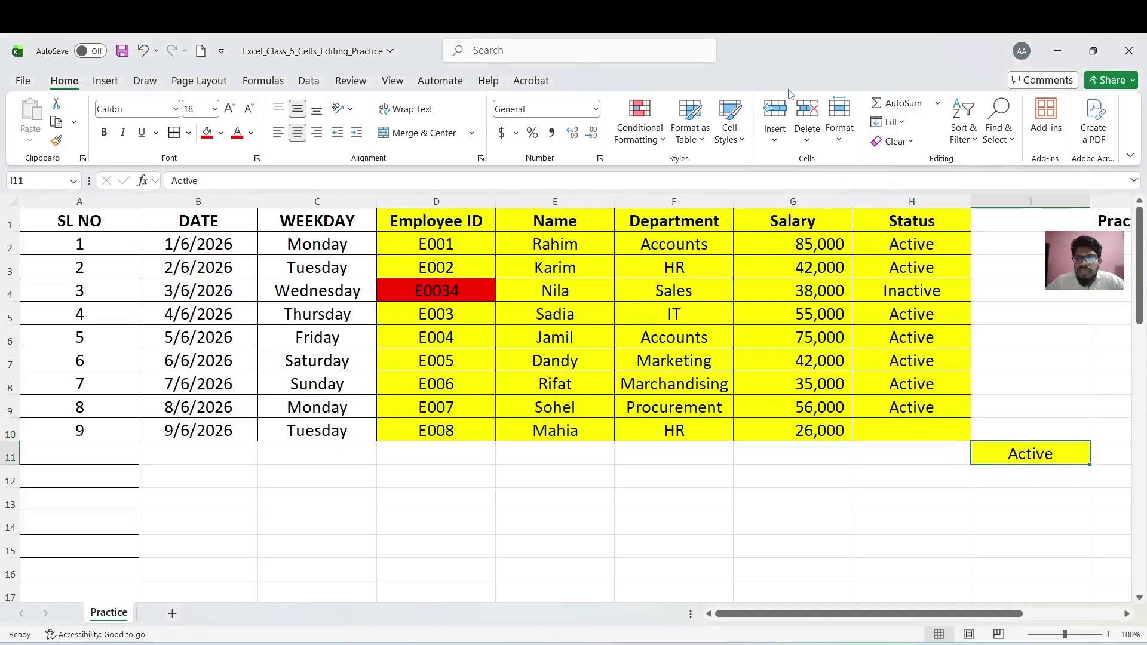
left_click(775, 135)
left_click(811, 164)
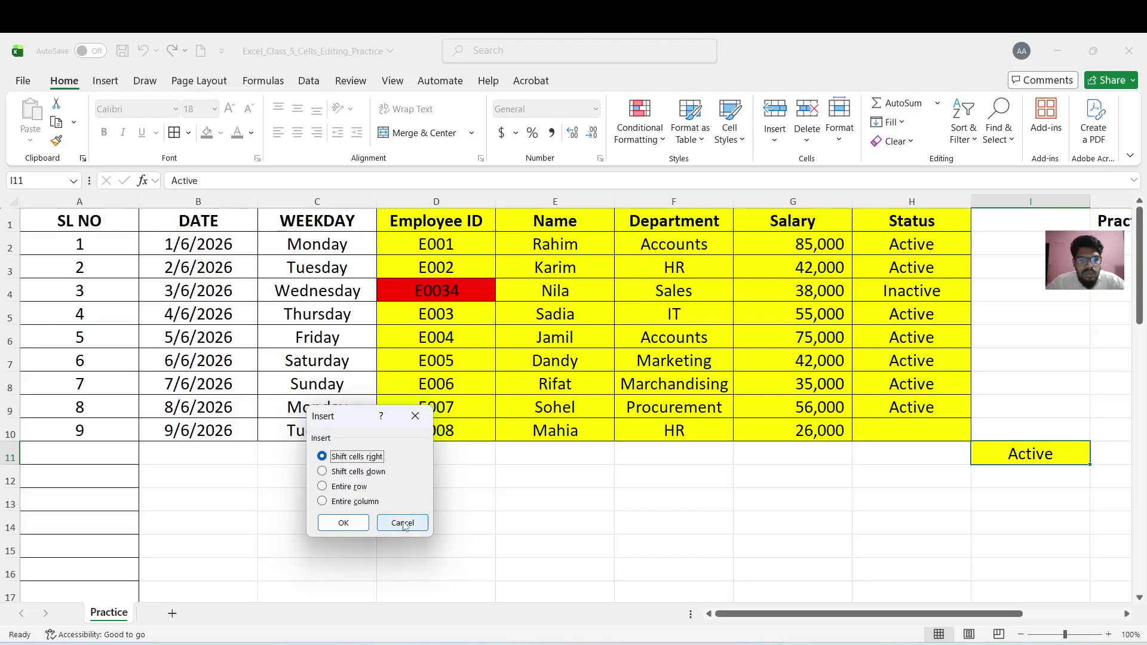
left_click(352, 488)
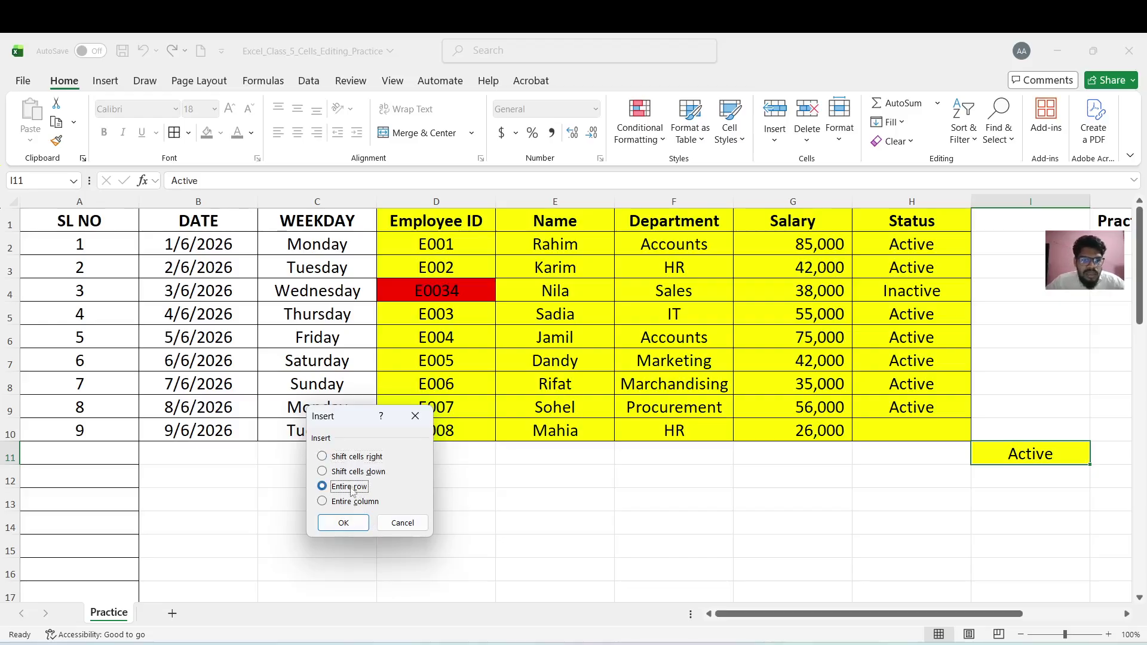
left_click(344, 523)
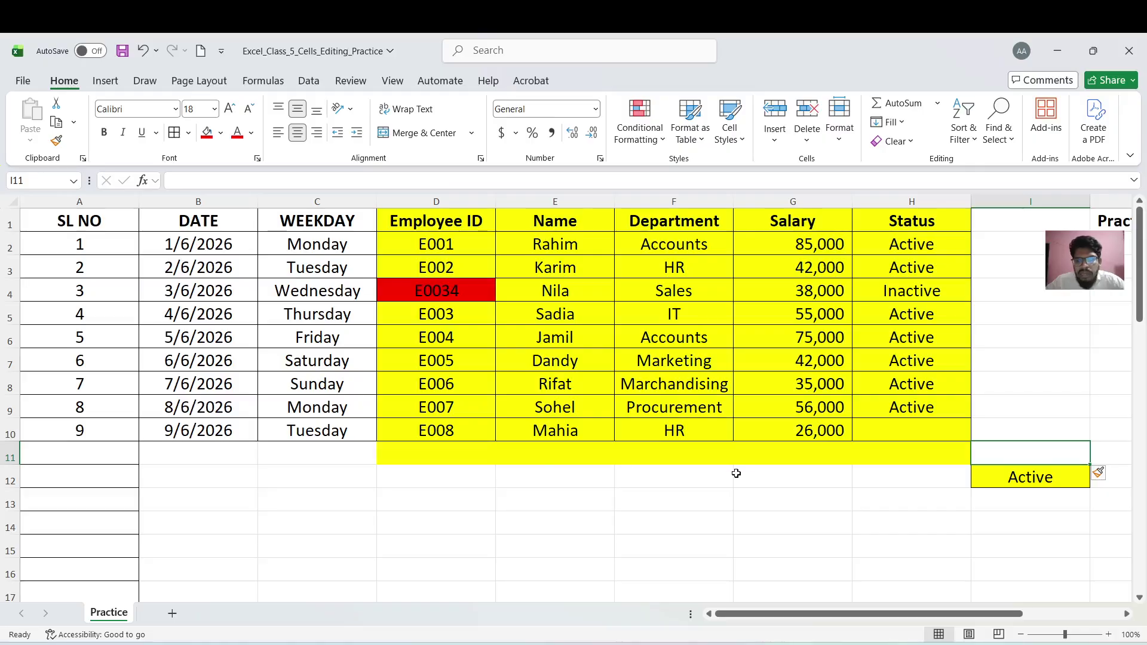
left_click(976, 477)
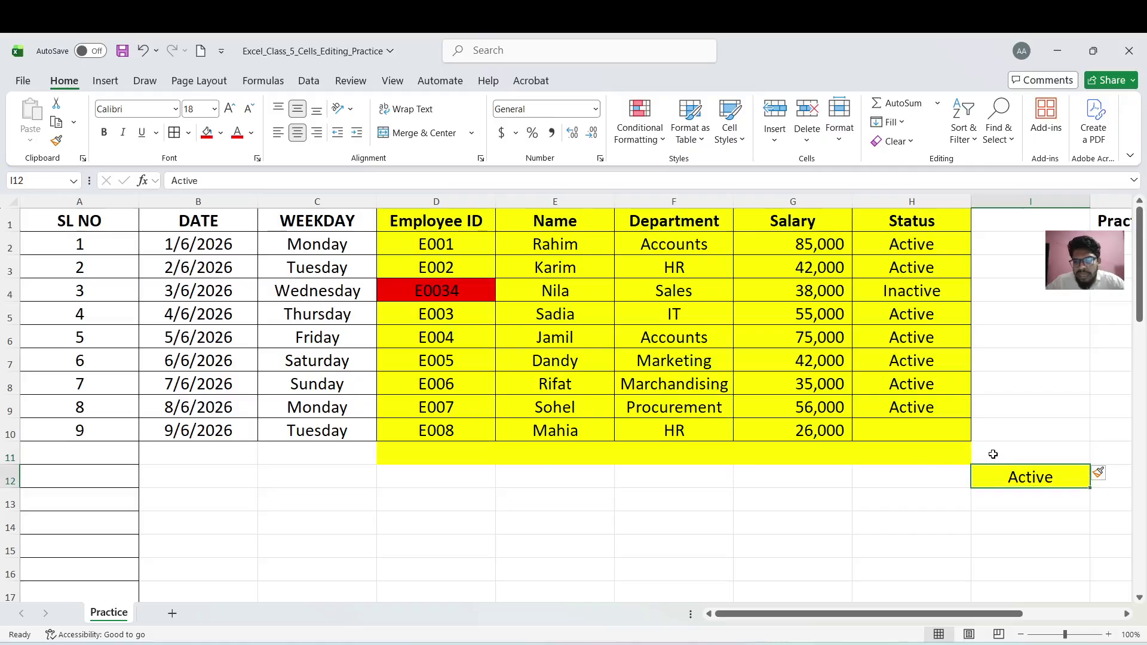
left_click(993, 455)
left_click(10, 455)
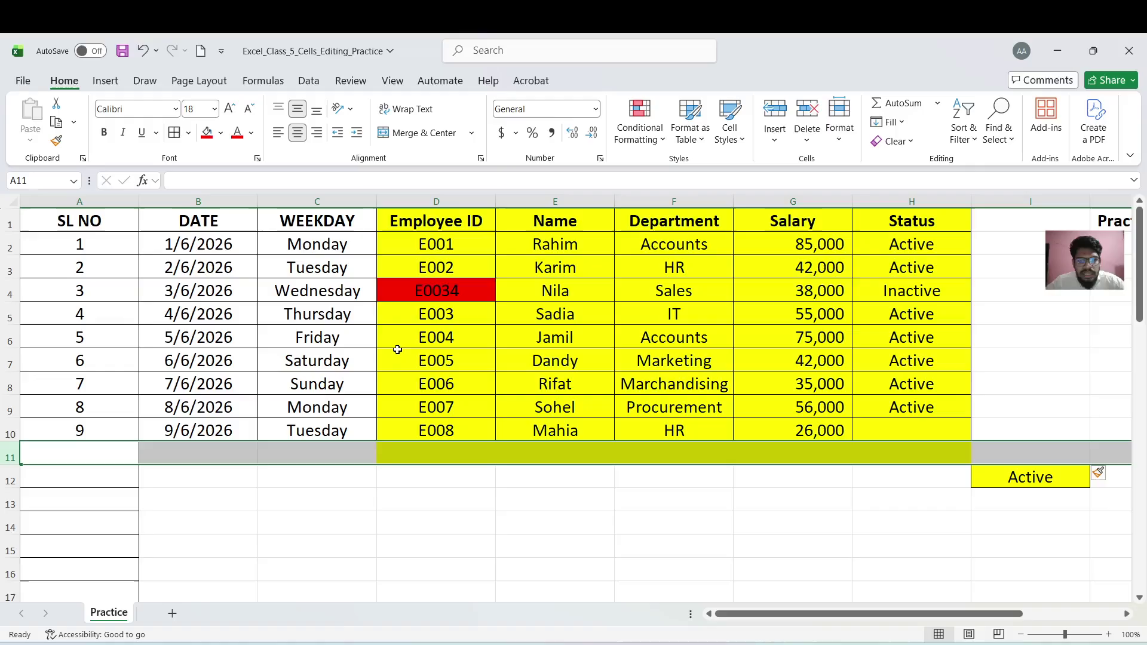
Insert an entire blank row 6 at cell D6, which holds E004
left_click(428, 340)
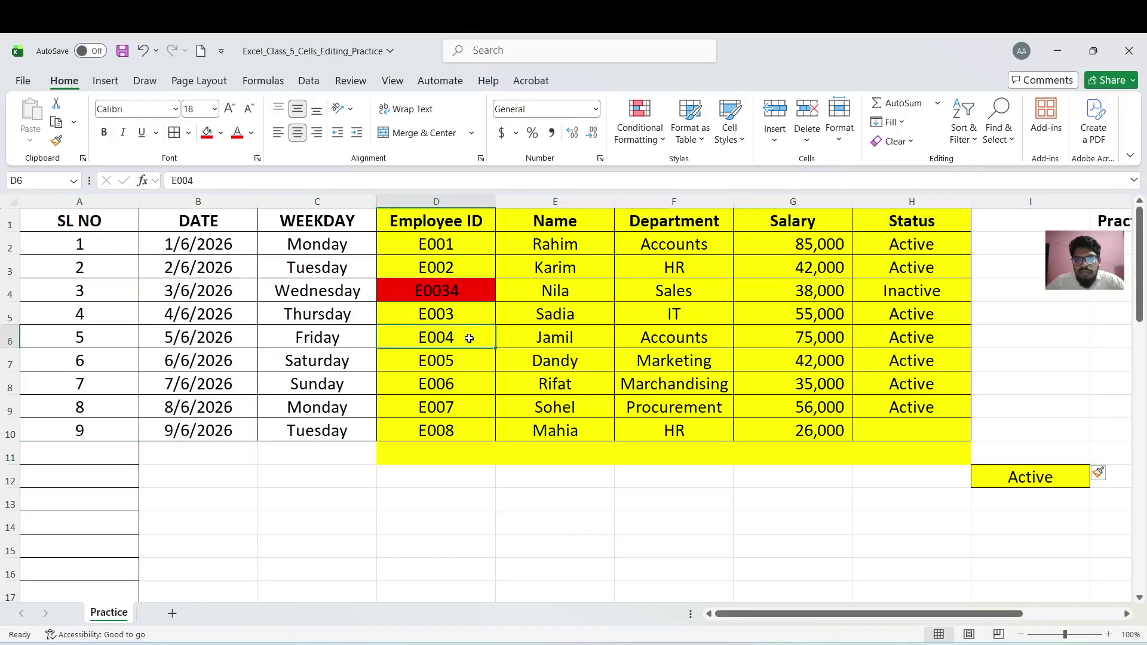
left_click(776, 143)
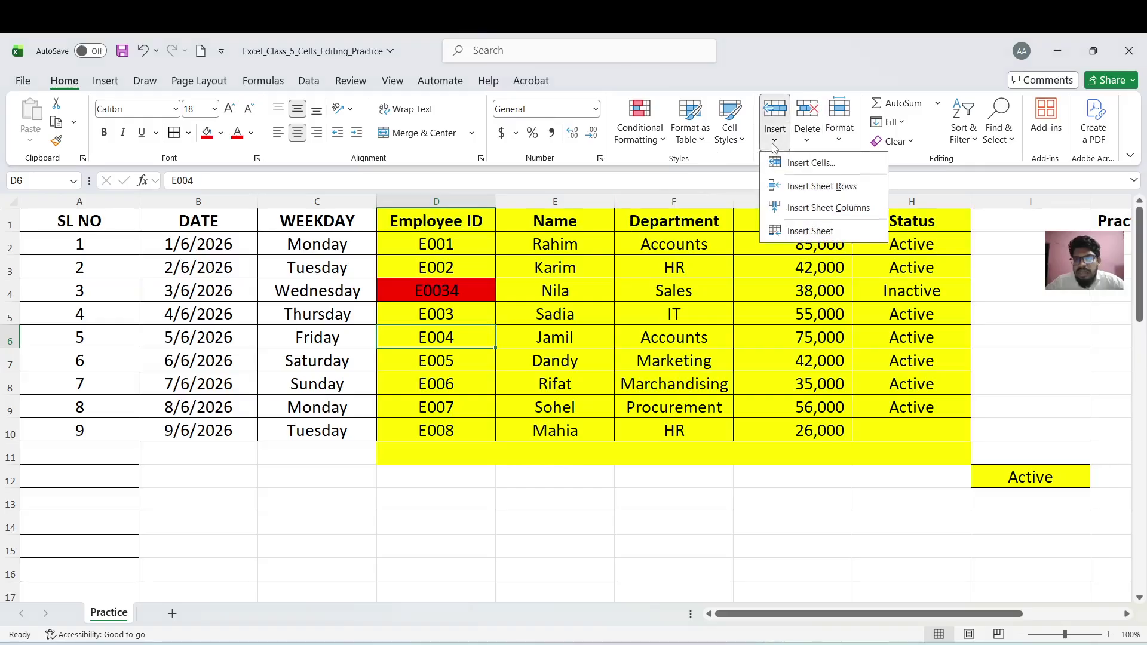
left_click(805, 163)
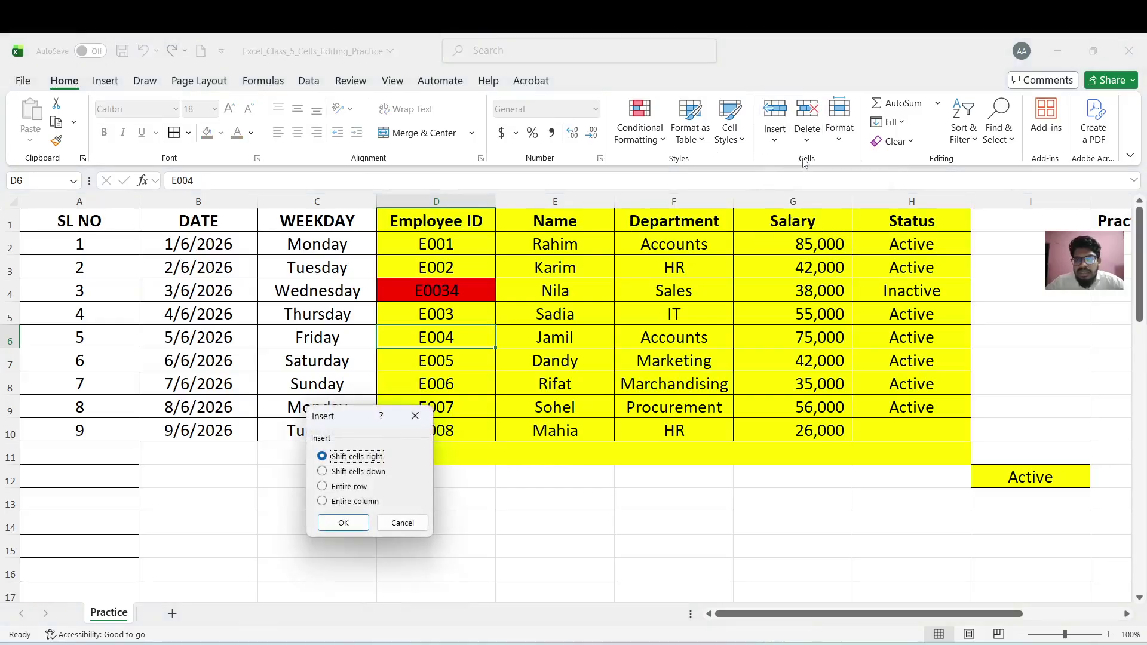
left_click(335, 487)
left_click(345, 524)
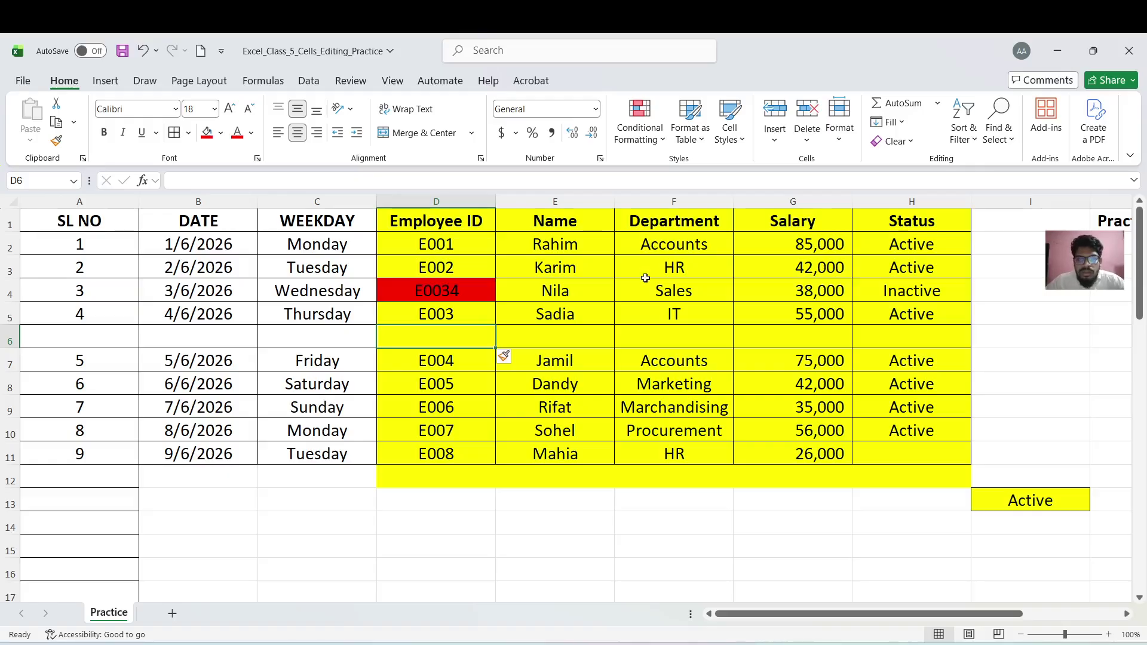
Insert an entire blank column D at cell D6
left_click(780, 143)
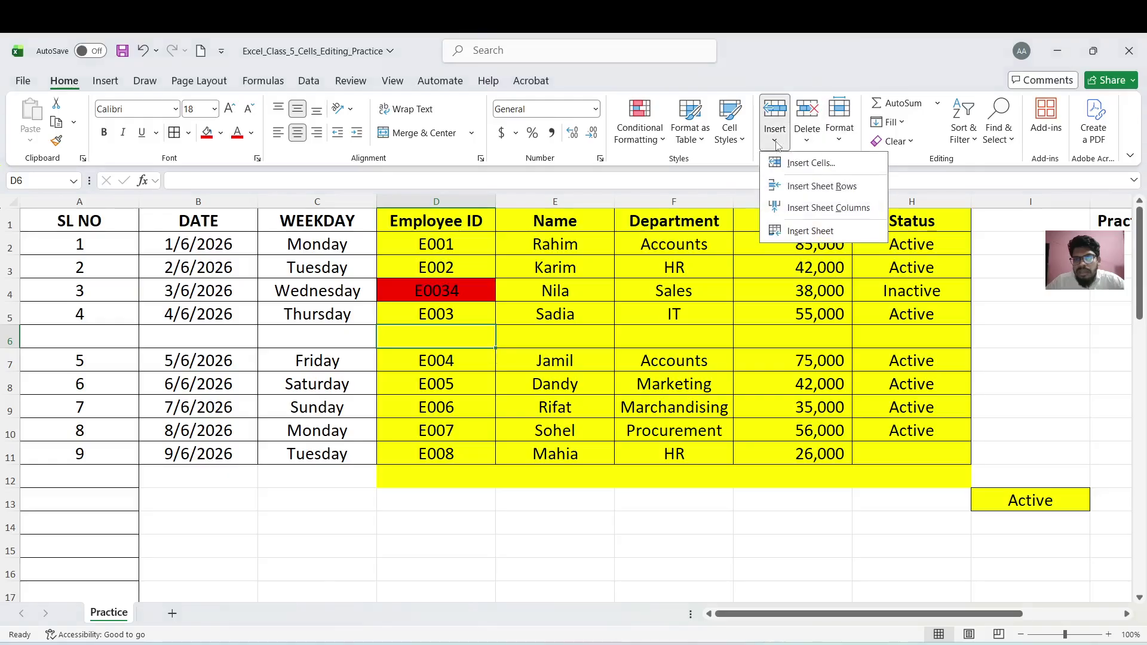
left_click(813, 173)
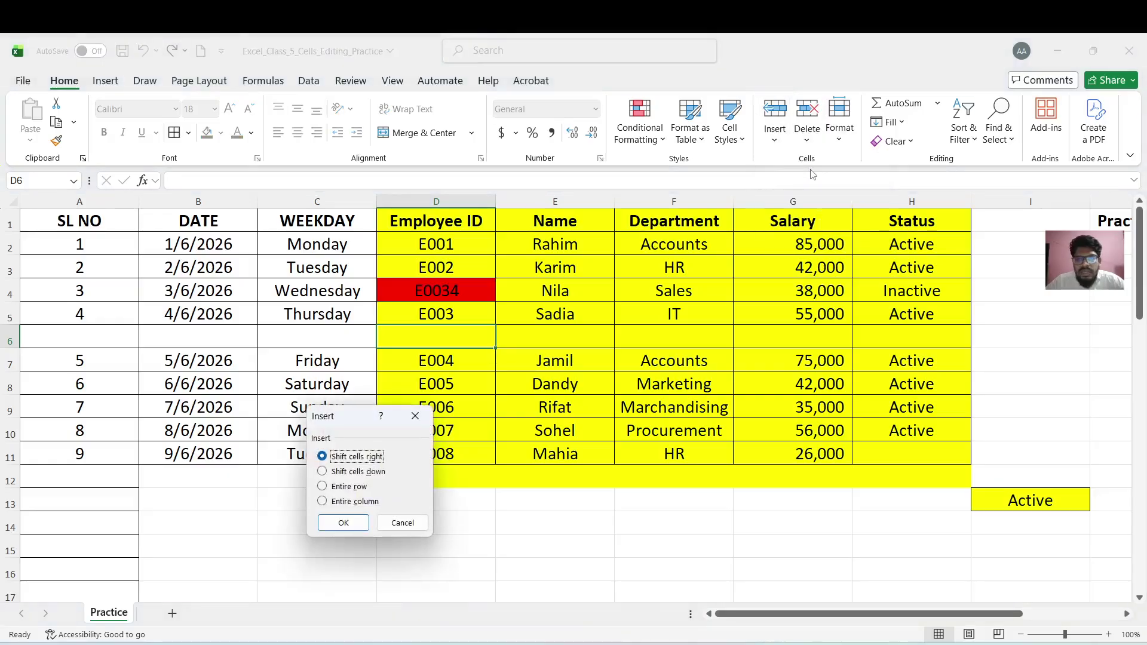
left_click(323, 502)
left_click(338, 521)
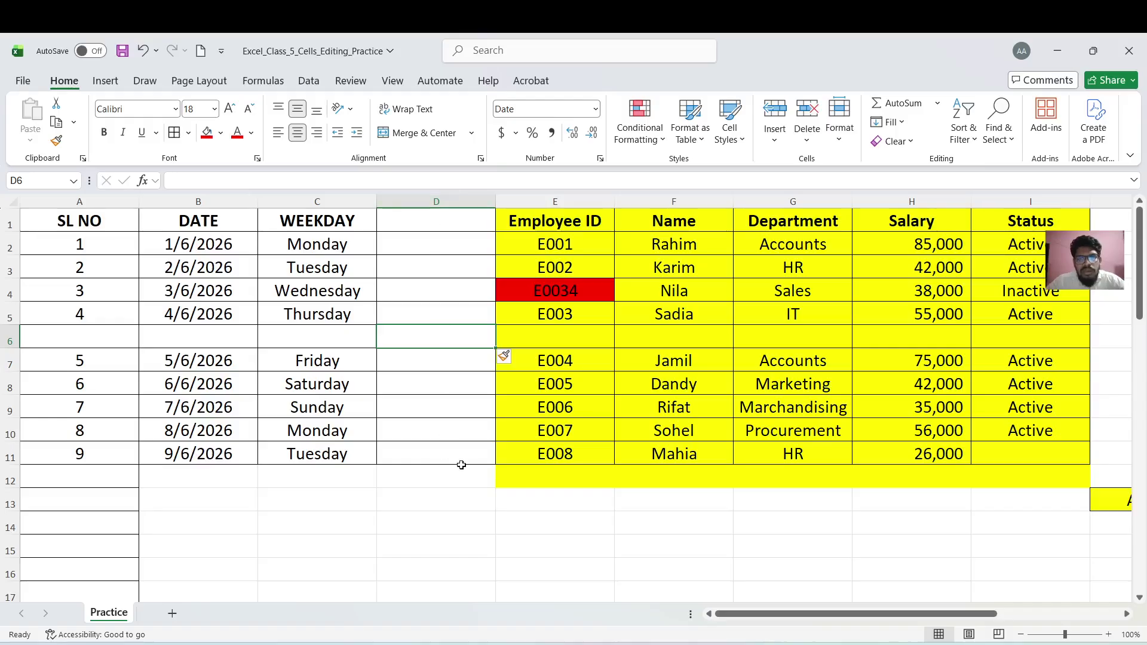
Remove the blank column D and row 6, then undo the earlier row and cell insertions
key("alt+h")
key("d")
key("c")
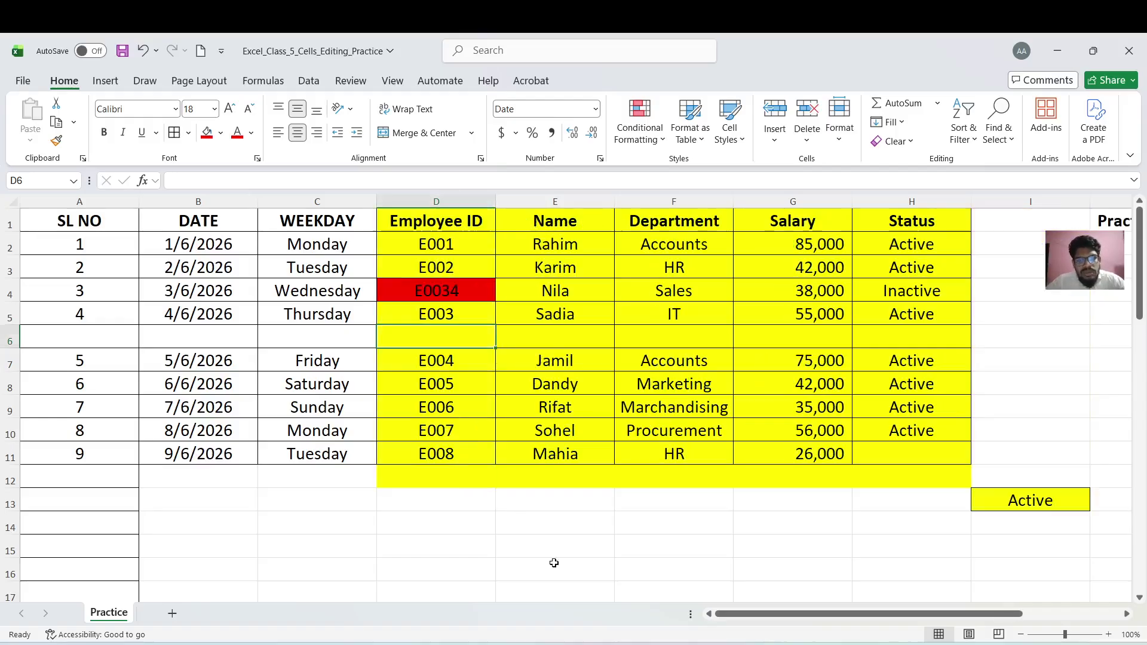
key("alt+h")
key("d")
key("r")
key("ctrl+z")
key("ctrl+z")
key("ctrl+z")
key("ctrl+z")
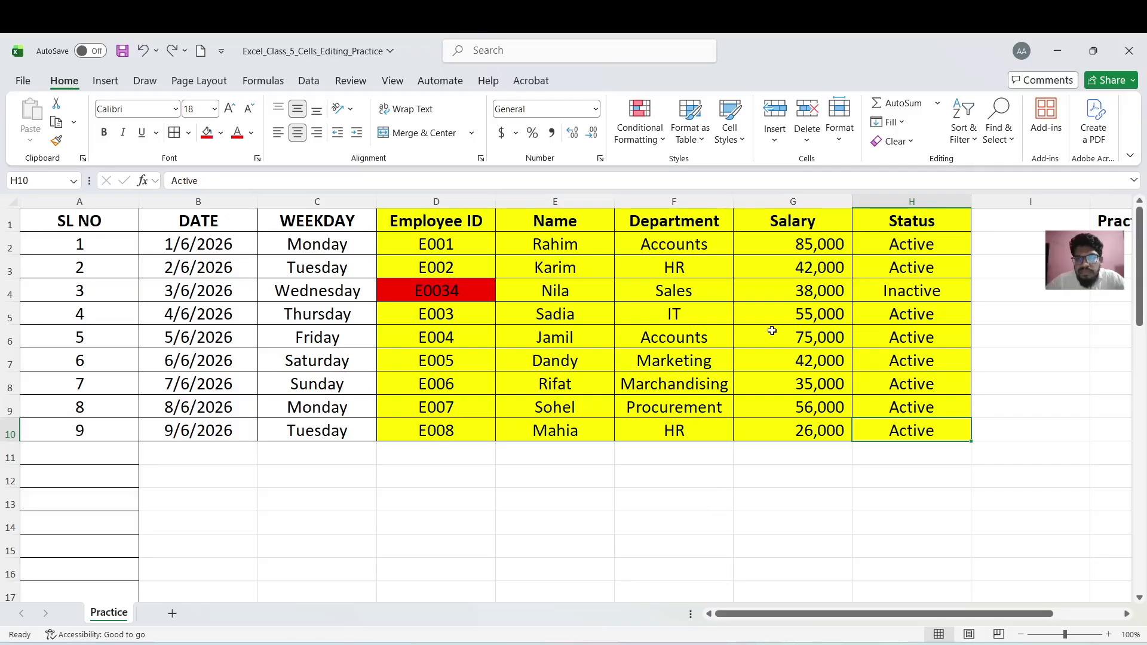
Use the Insert dropdown's Insert Sheet to add a blank Sheet1 before Practice
left_click(783, 143)
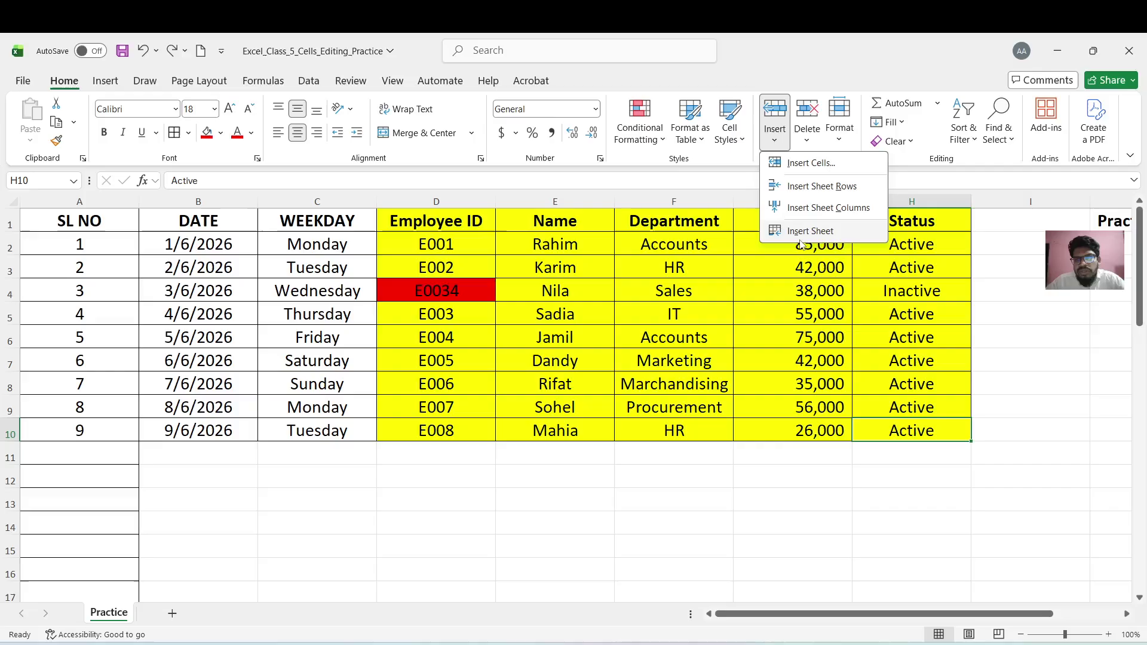
left_click(823, 233)
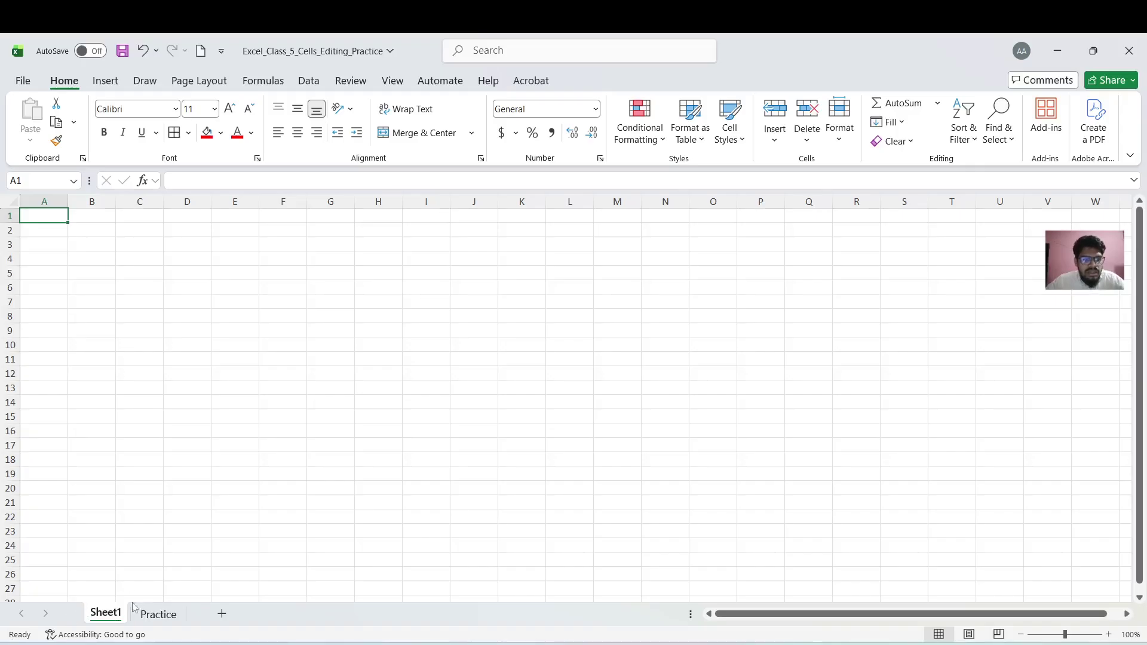
With the empty Sheet1 active, remove it using Delete Sheet
left_click(177, 622)
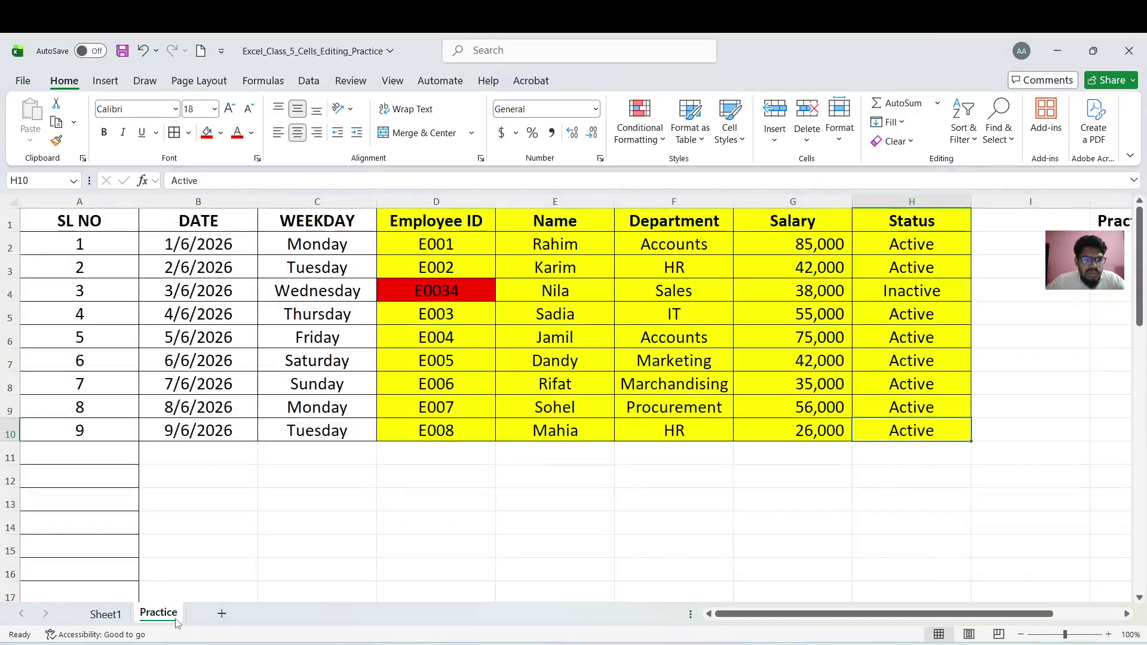
left_click(111, 619)
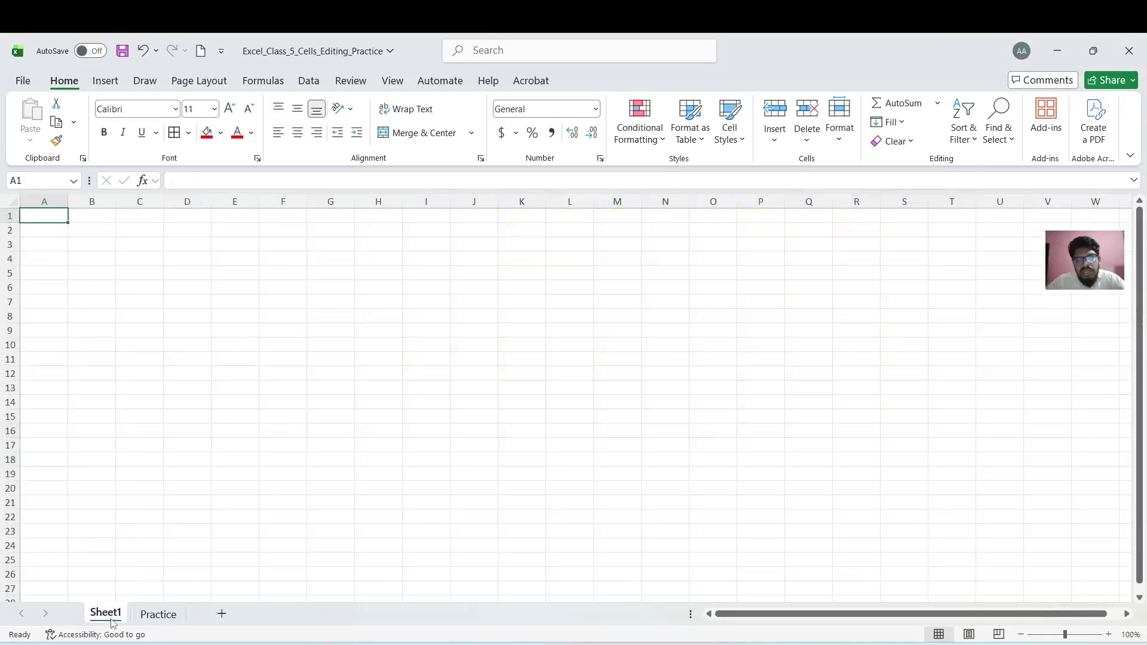
left_click(158, 615)
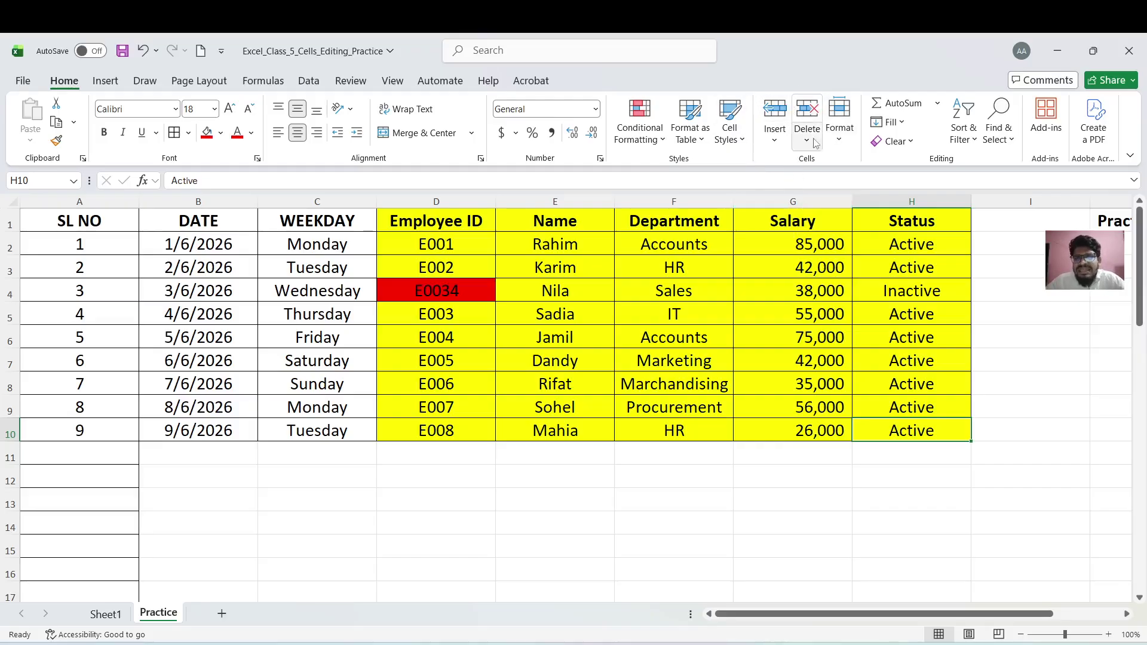
left_click(810, 143)
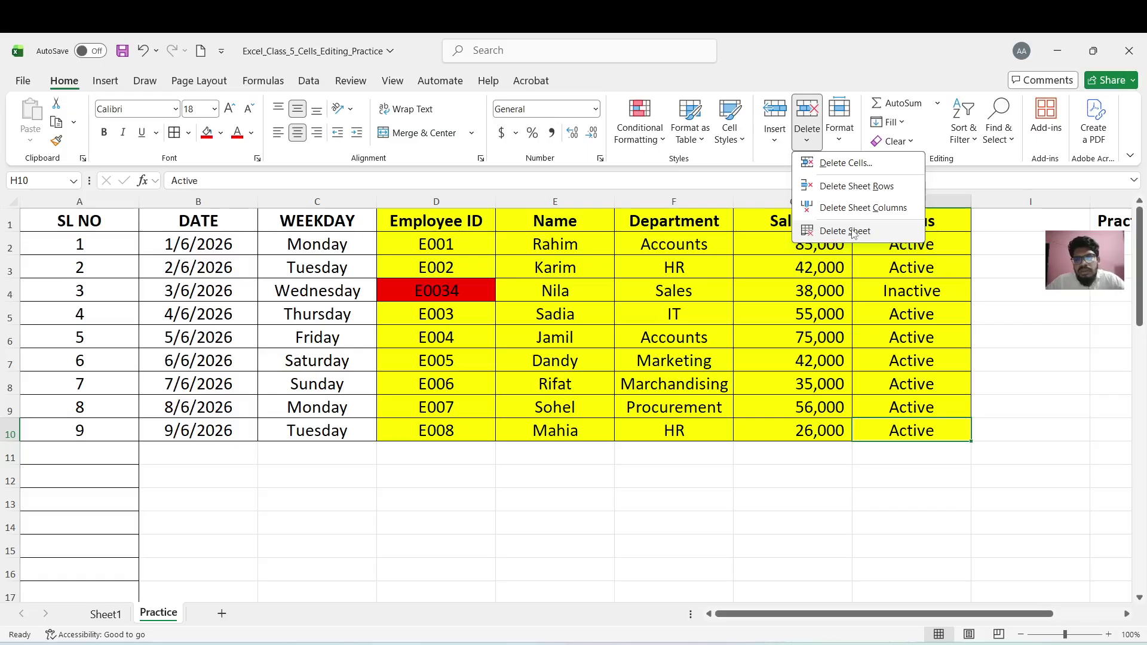
left_click(118, 616)
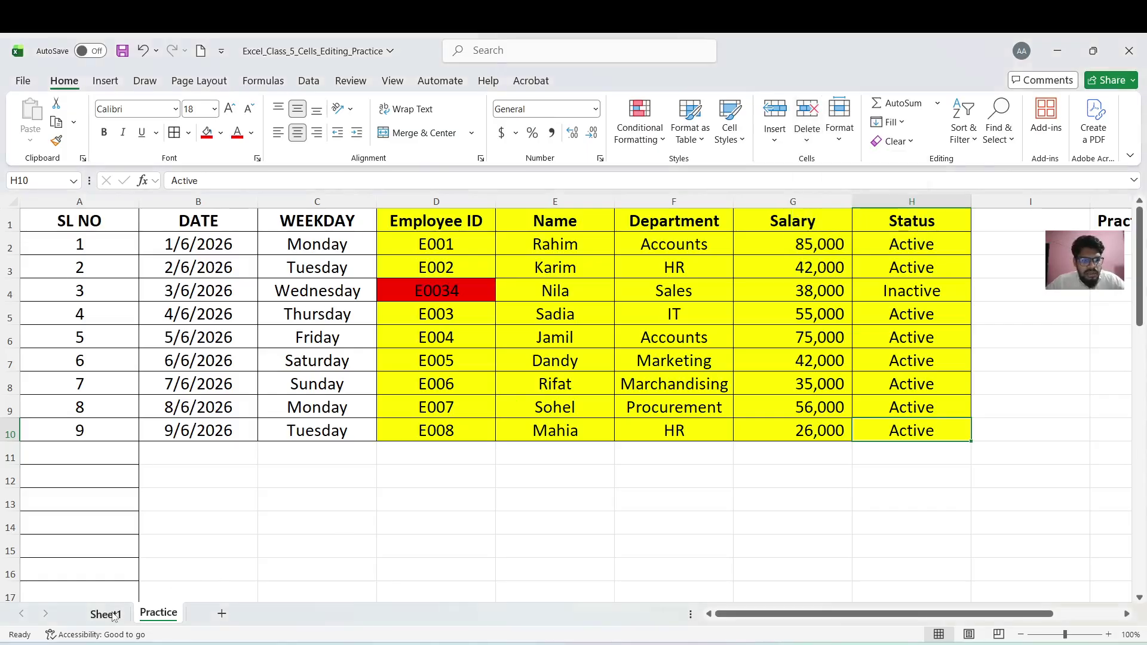
left_click(106, 615)
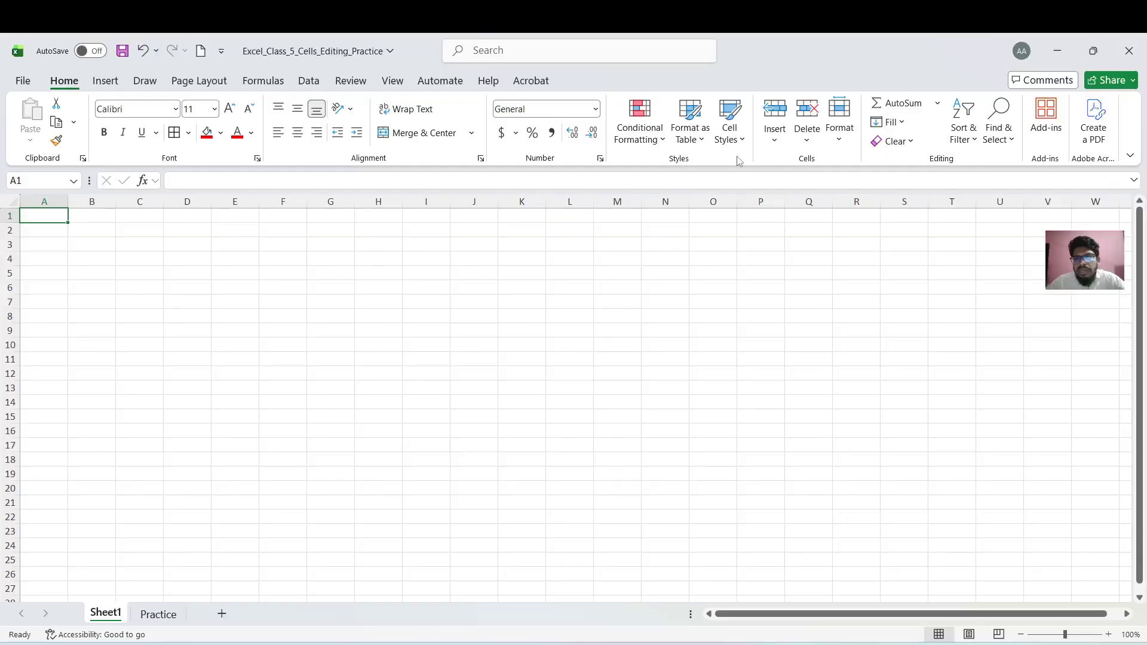
left_click(804, 137)
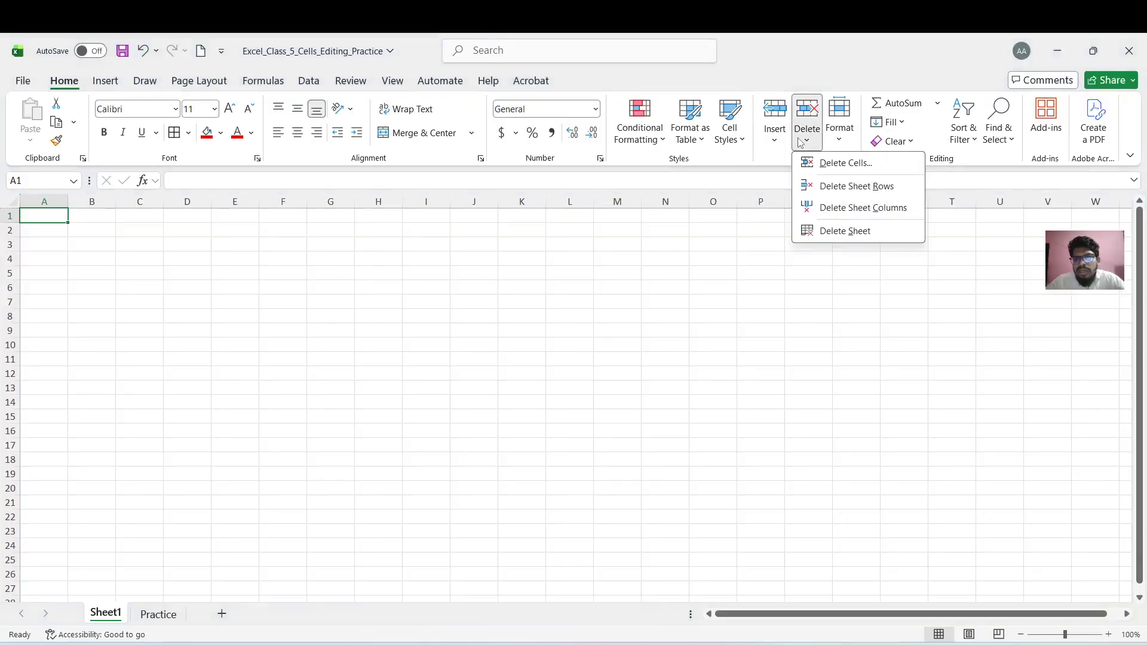
left_click(844, 231)
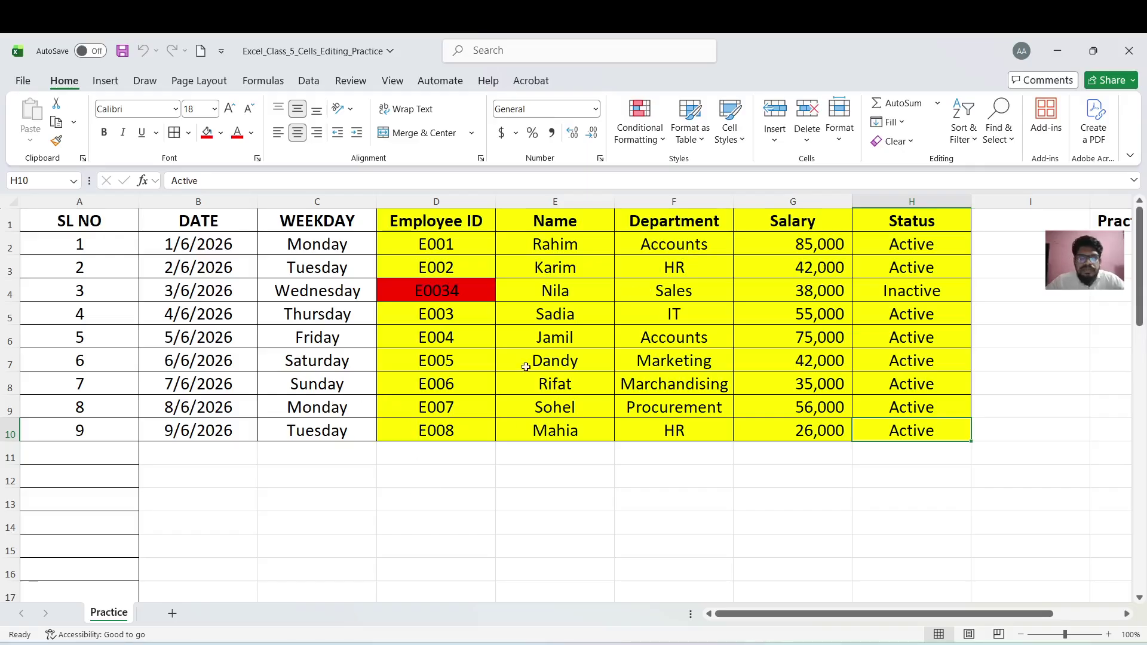
From cell D4, remove sheet row 4 for employee E0034 with Delete Sheet Rows
left_click(494, 407)
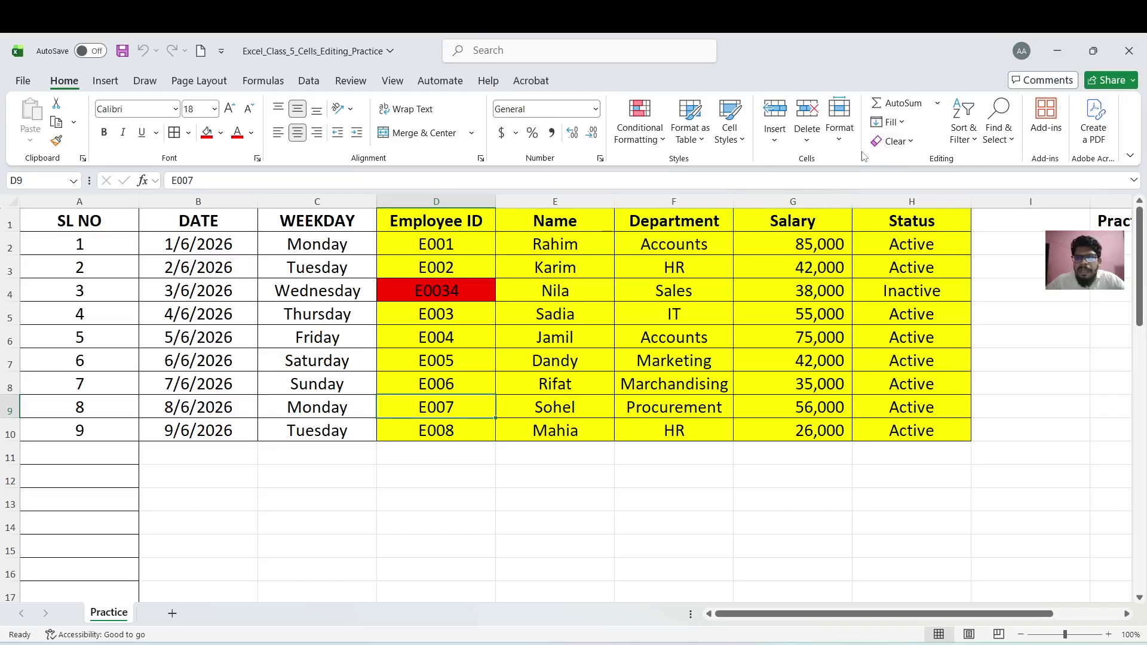
left_click(815, 144)
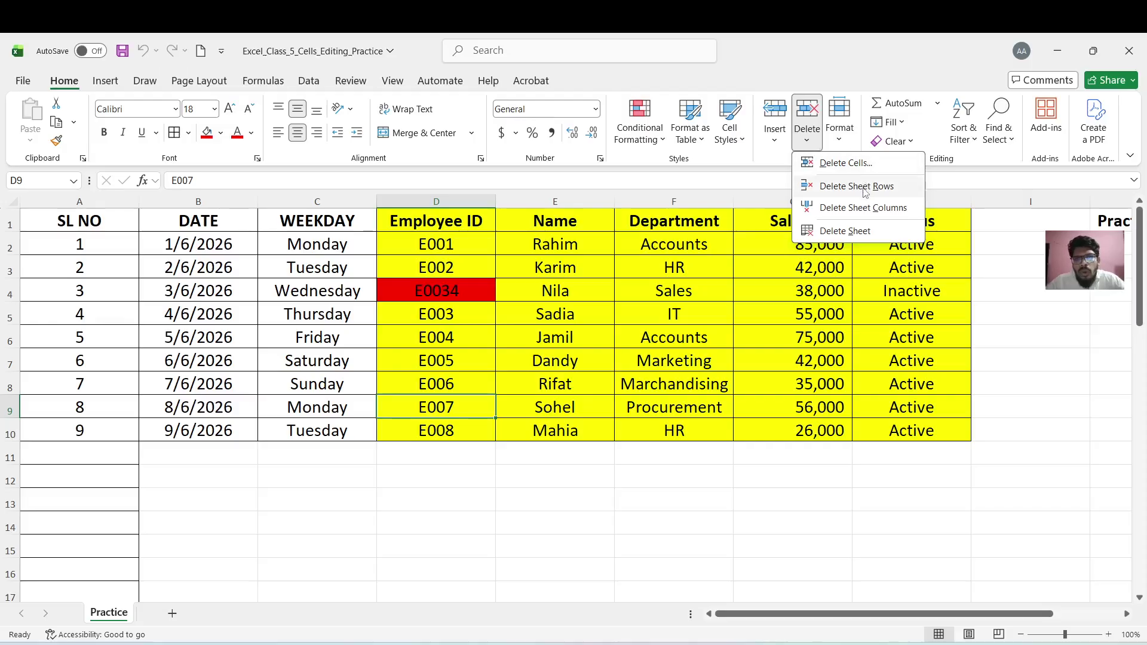
left_click(471, 295)
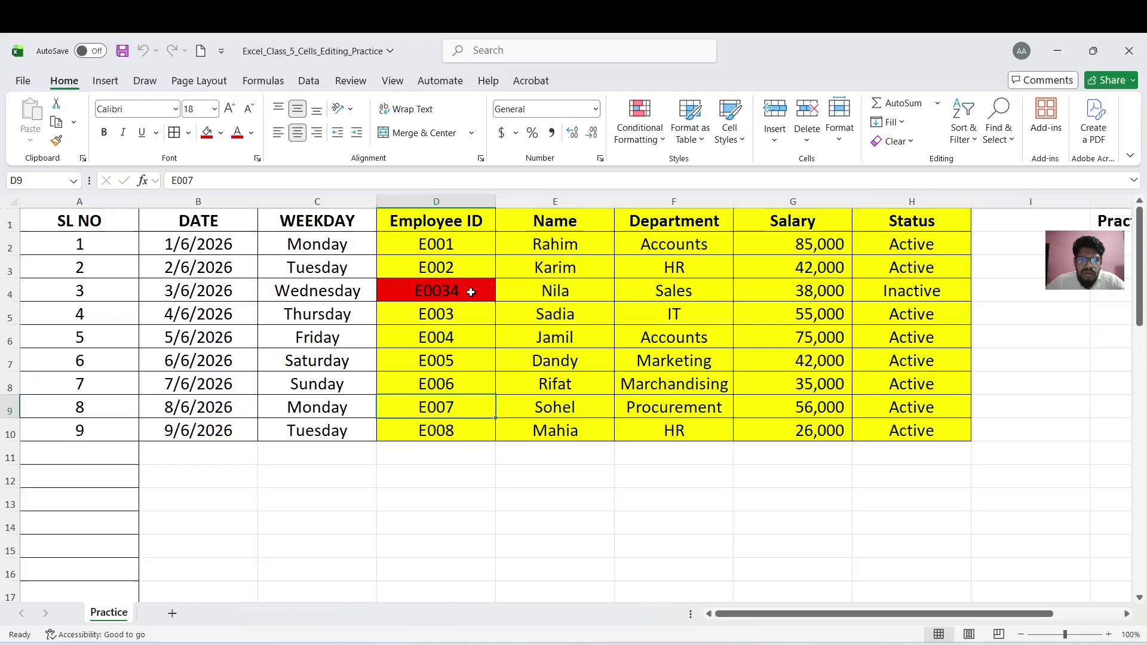
left_click(471, 292)
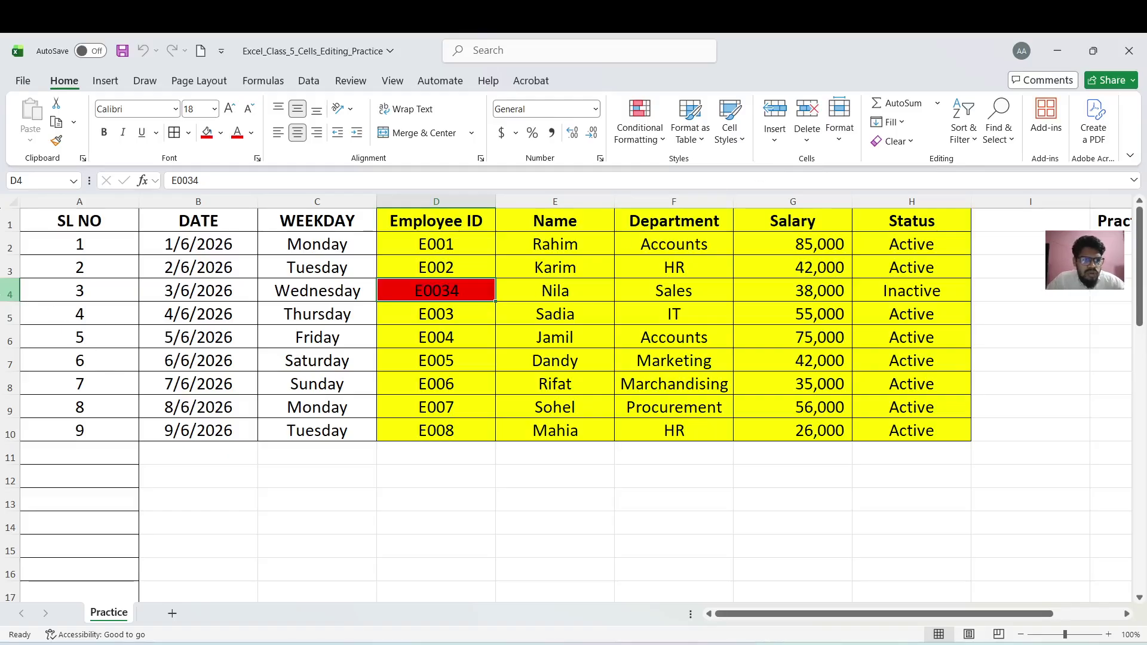
left_click(10, 290)
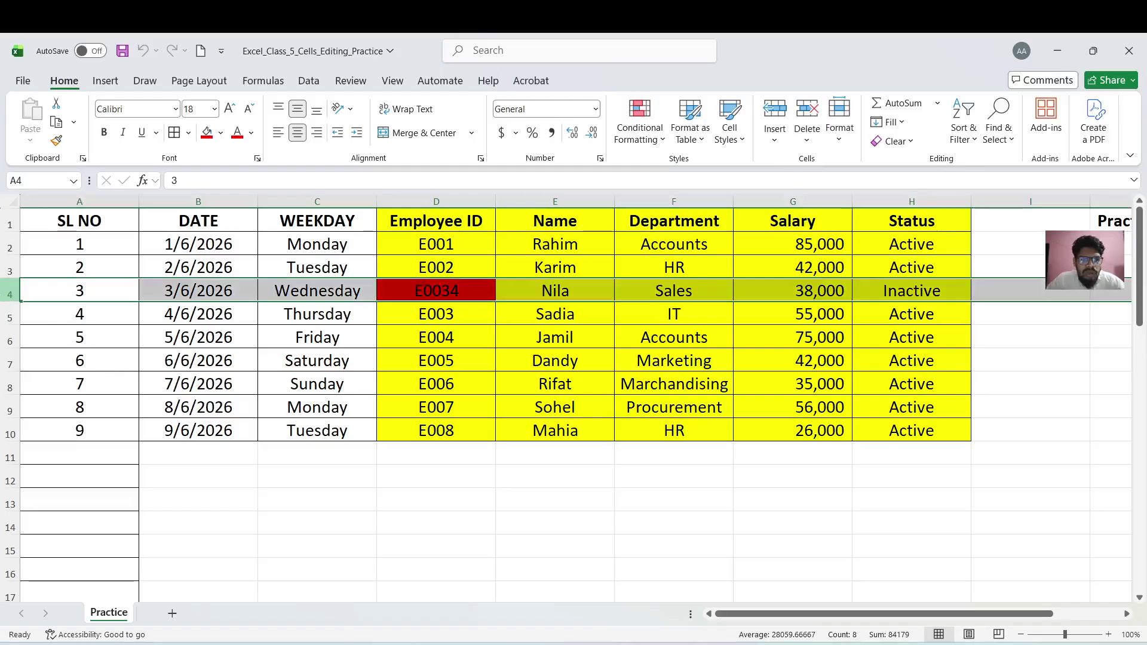
left_click(463, 285)
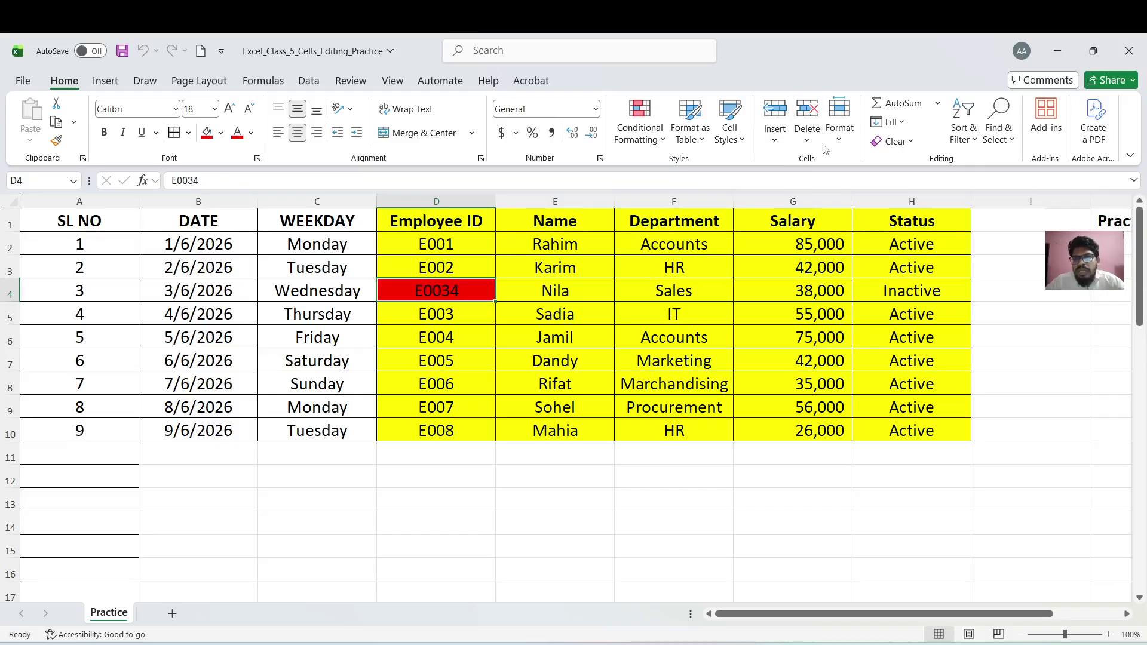
left_click(807, 136)
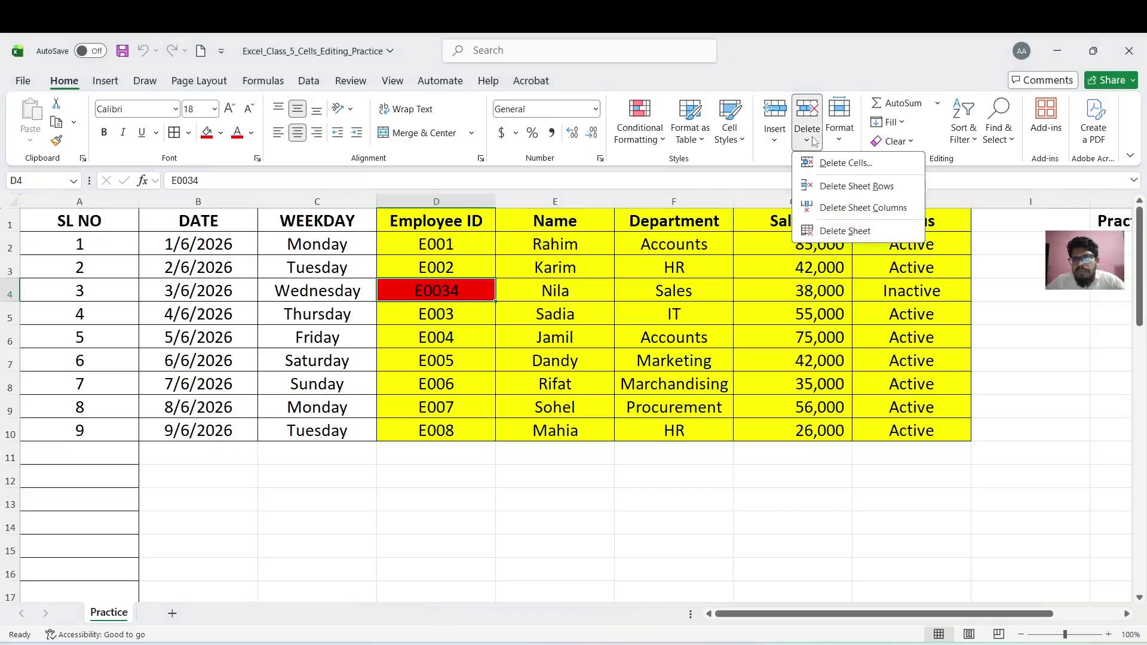
left_click(849, 187)
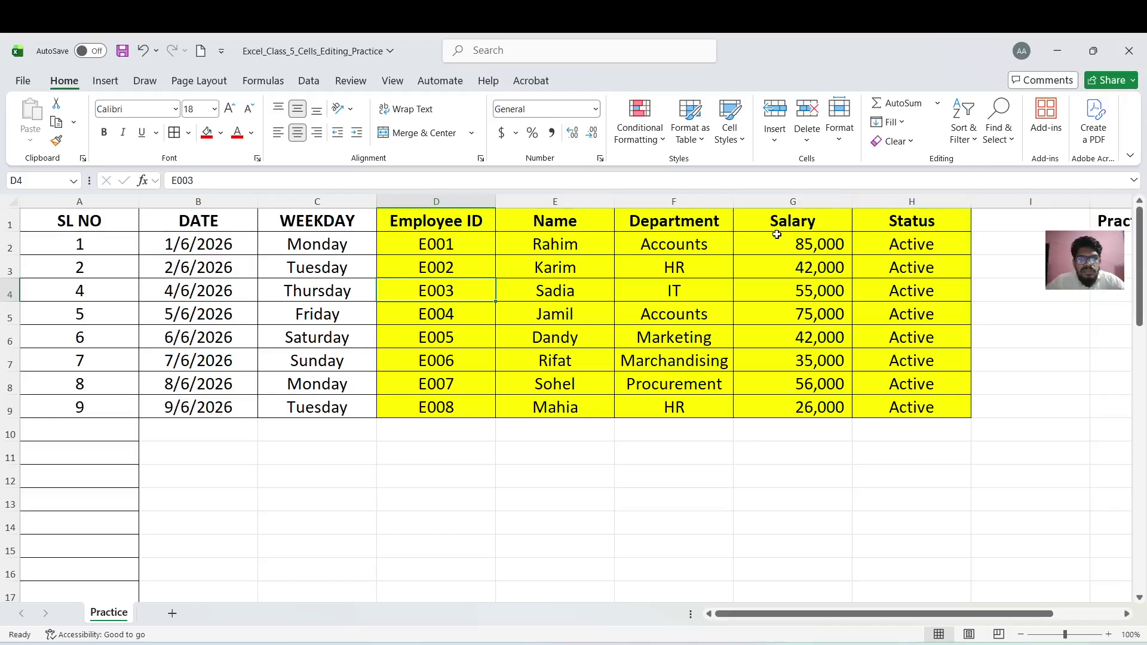
Select from row 10 down to the sheet's last row beneath the employee table, then clear the selection
left_click(806, 141)
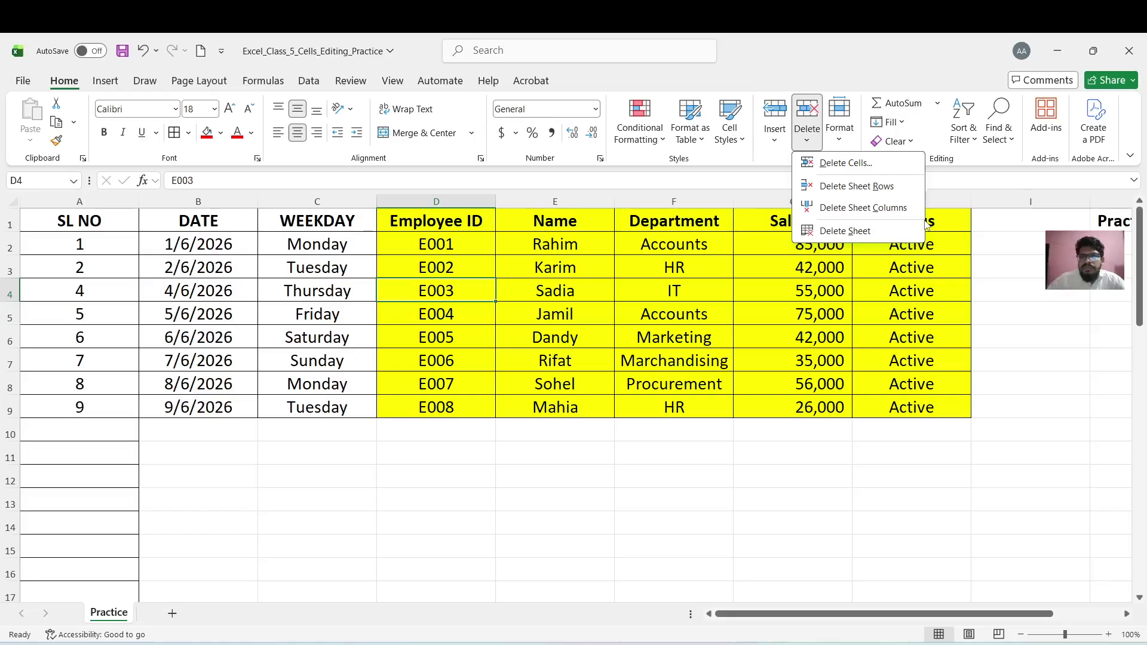
left_click(832, 284)
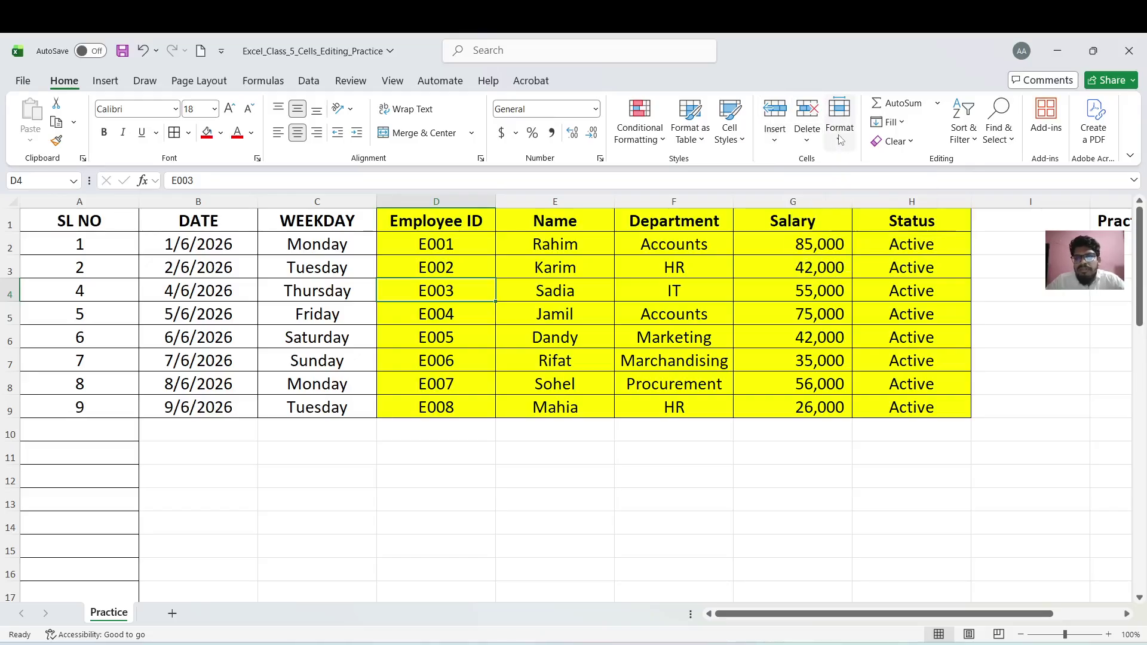
left_click(576, 315)
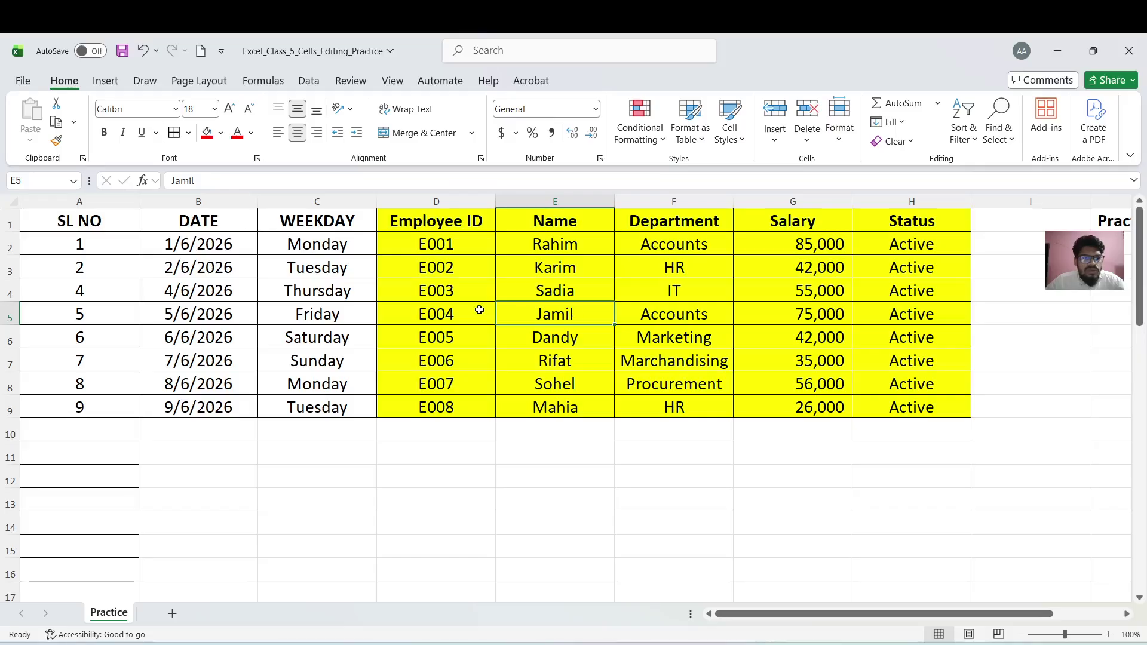
left_click(11, 419)
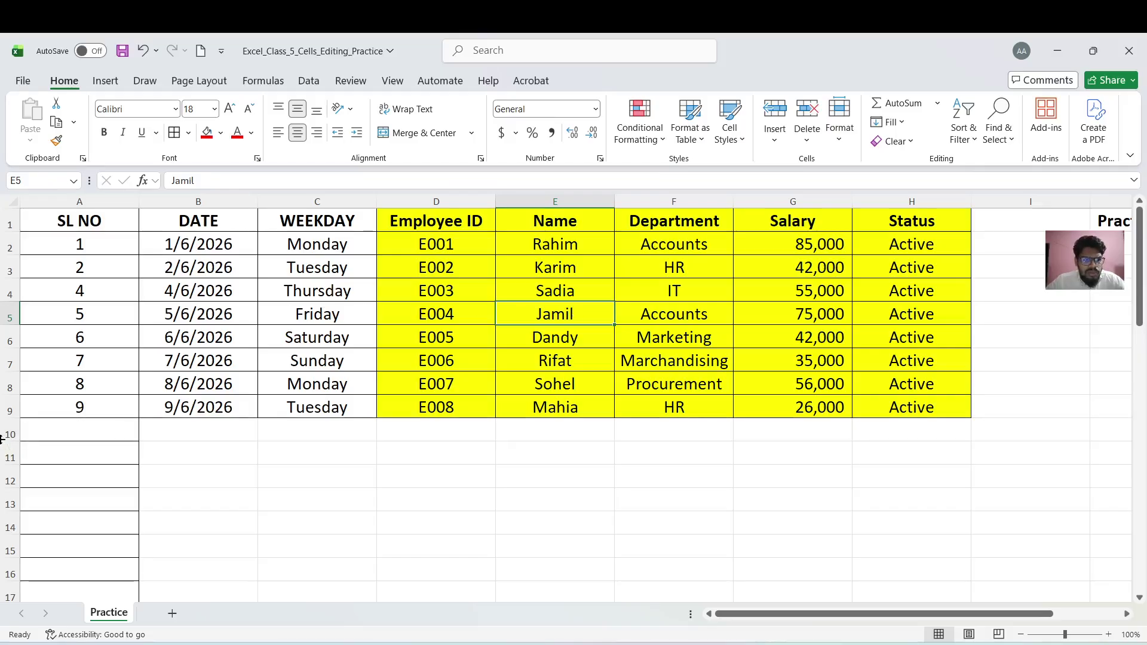
left_click(11, 430)
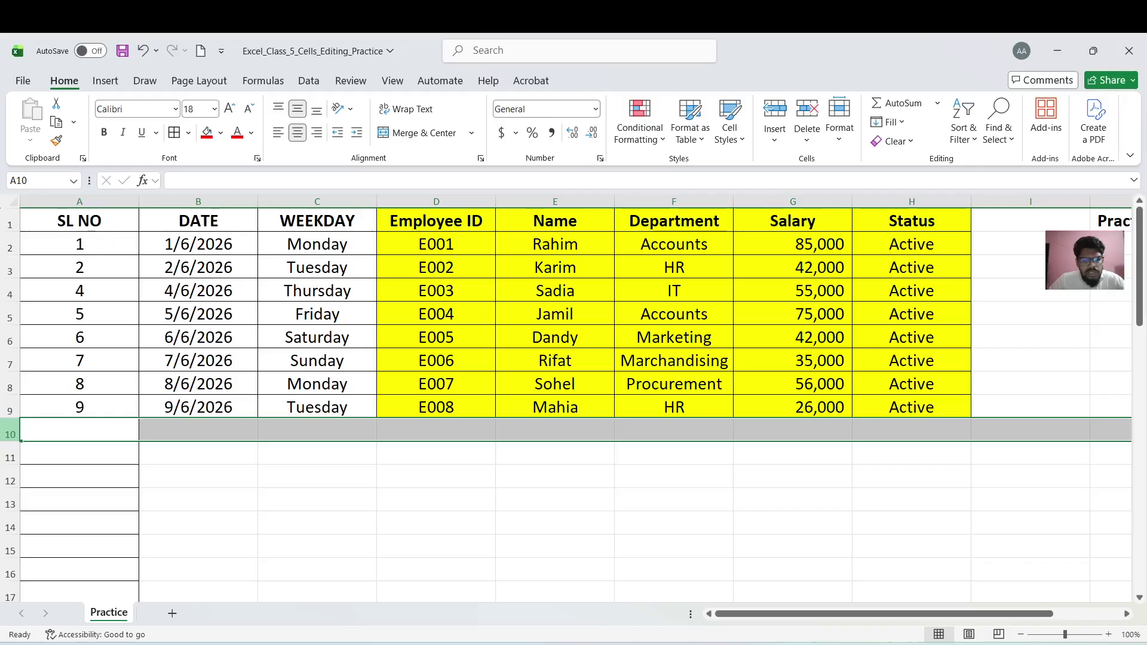
key("ctrl+shift+Down")
key("ctrl+BackSpace")
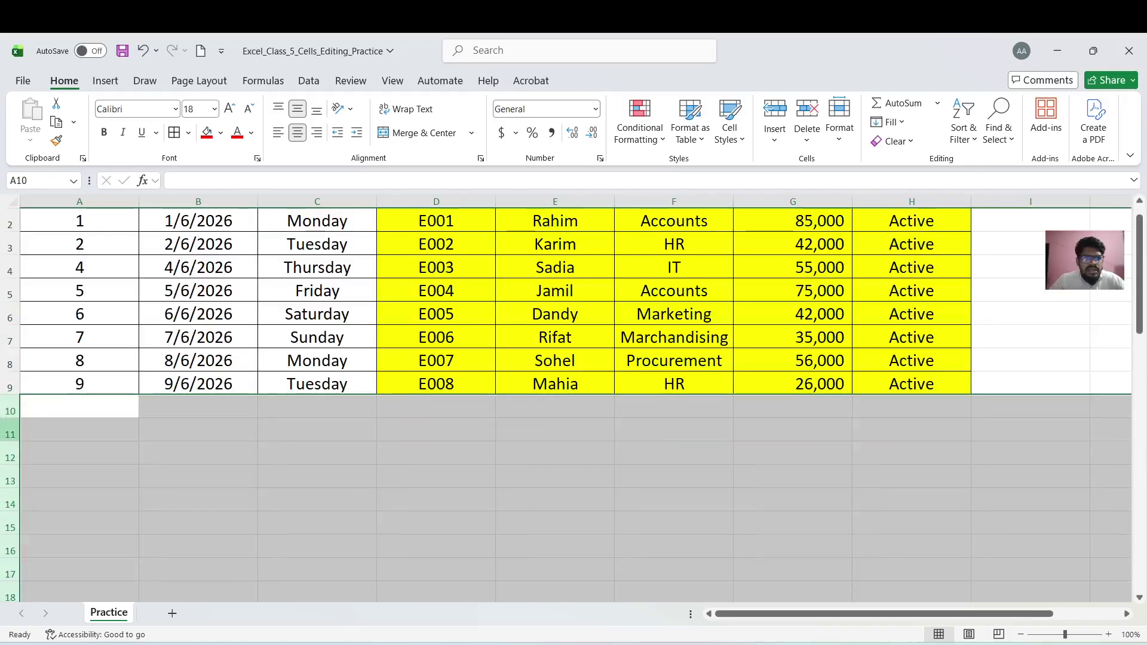
left_click(123, 478)
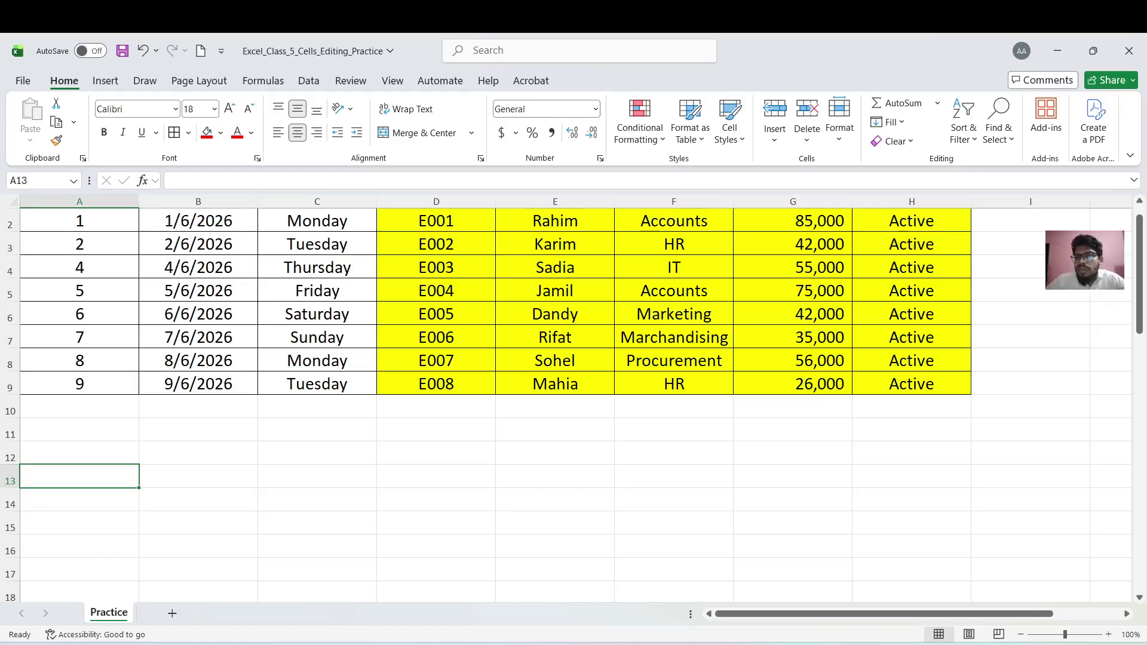
left_click_drag(1140, 224, 1140, 216)
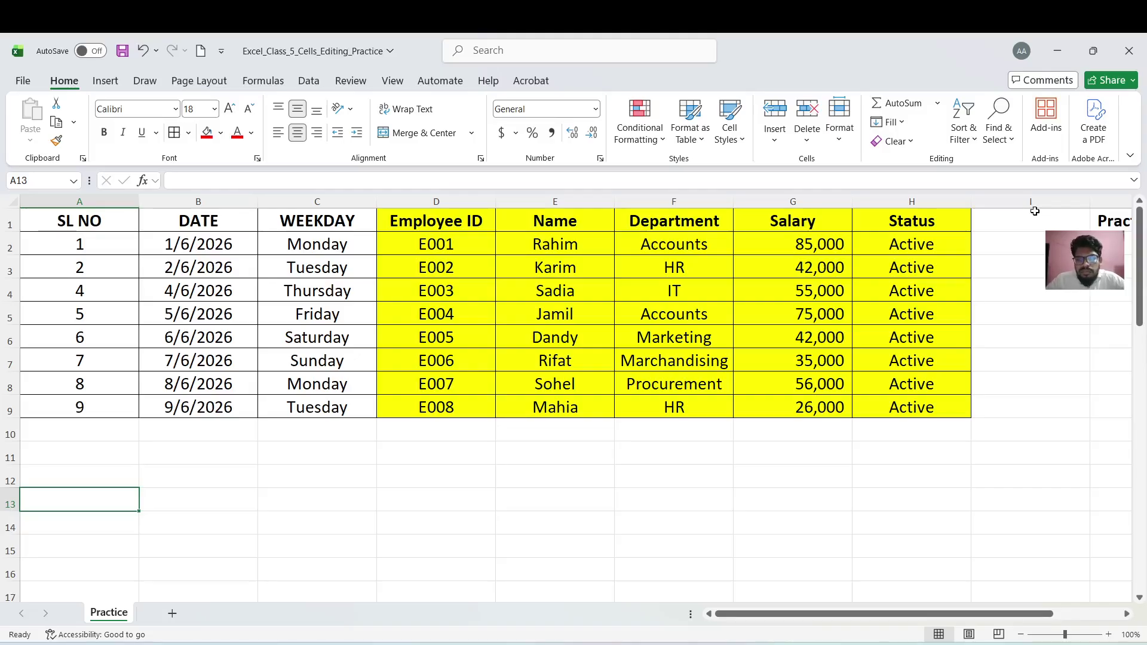
scroll(1035, 211, "down", 2)
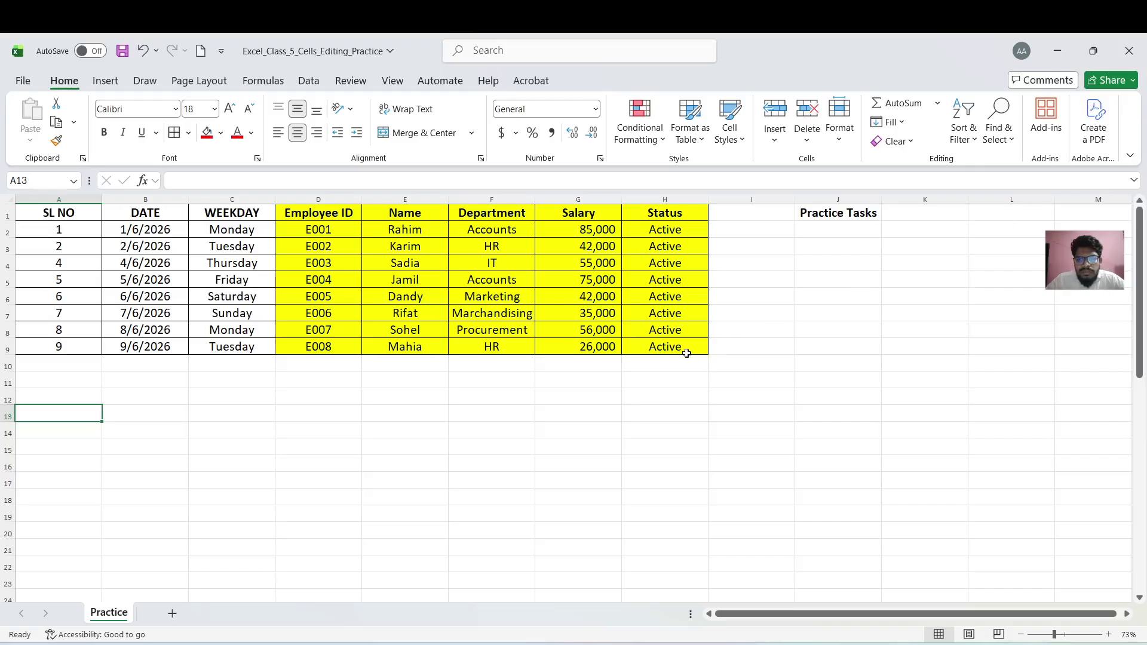
scroll(687, 353, "up", 1)
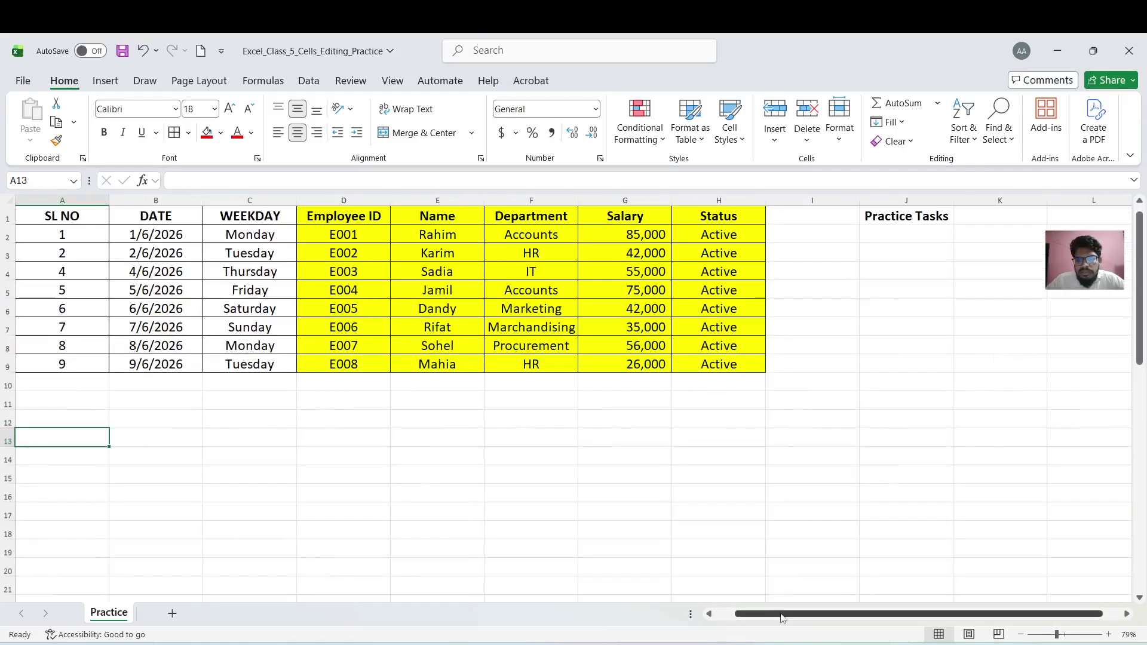
scroll(777, 598, "down", 1)
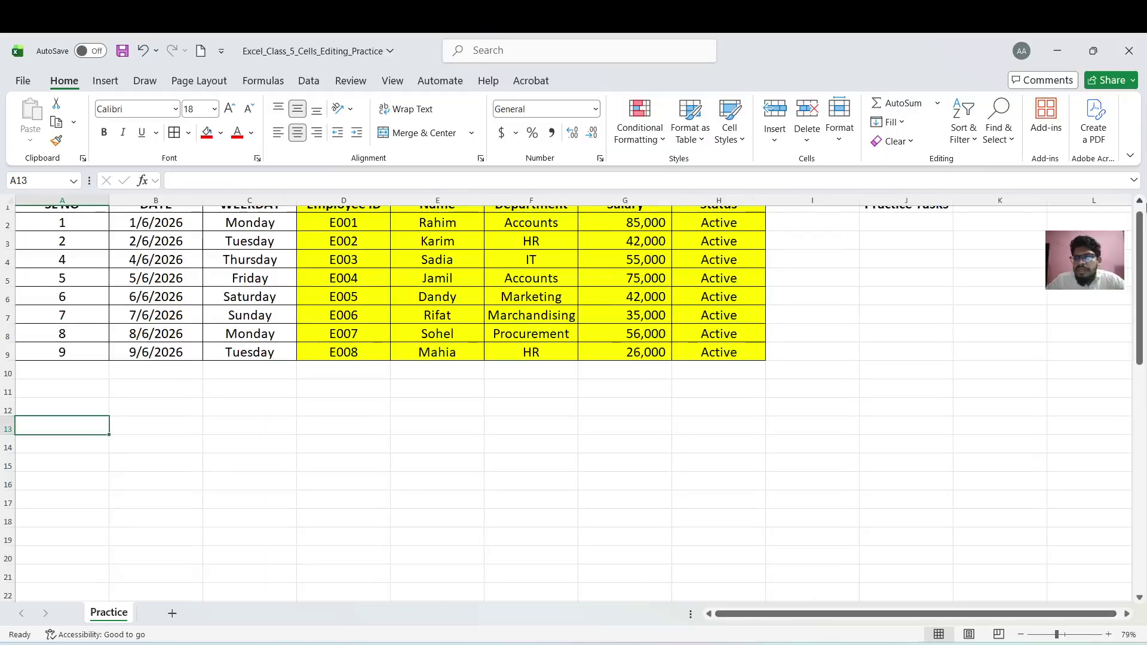
scroll(1127, 245, "up", 1)
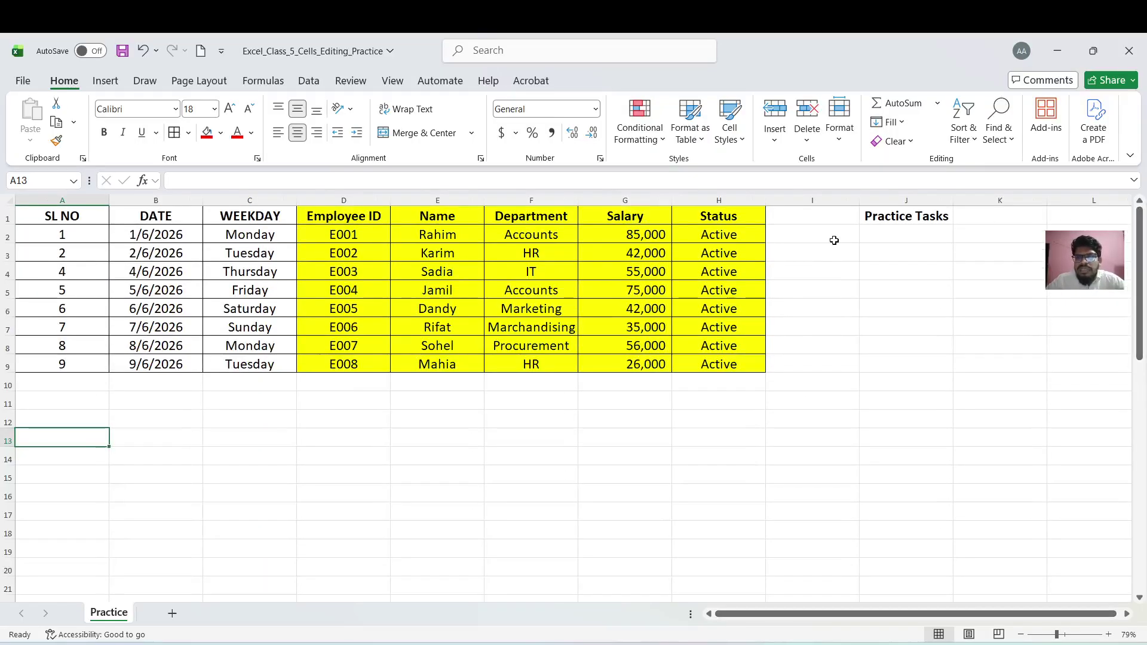
left_click(526, 272)
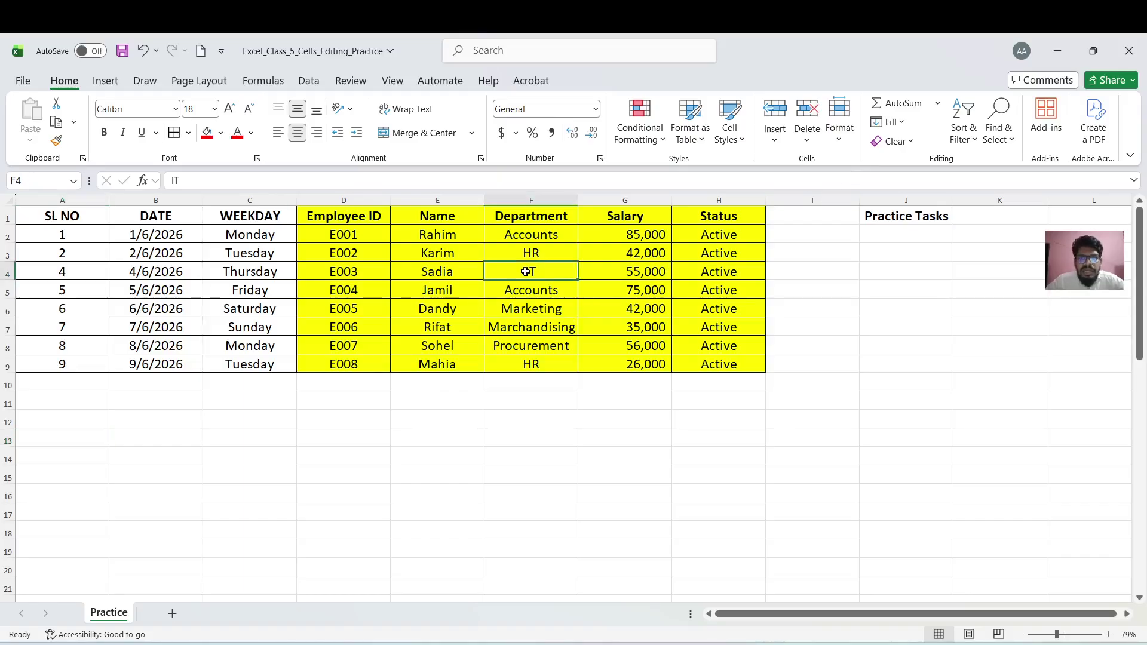
Change row 4's height to 28 with Format > Row Height
left_click(840, 132)
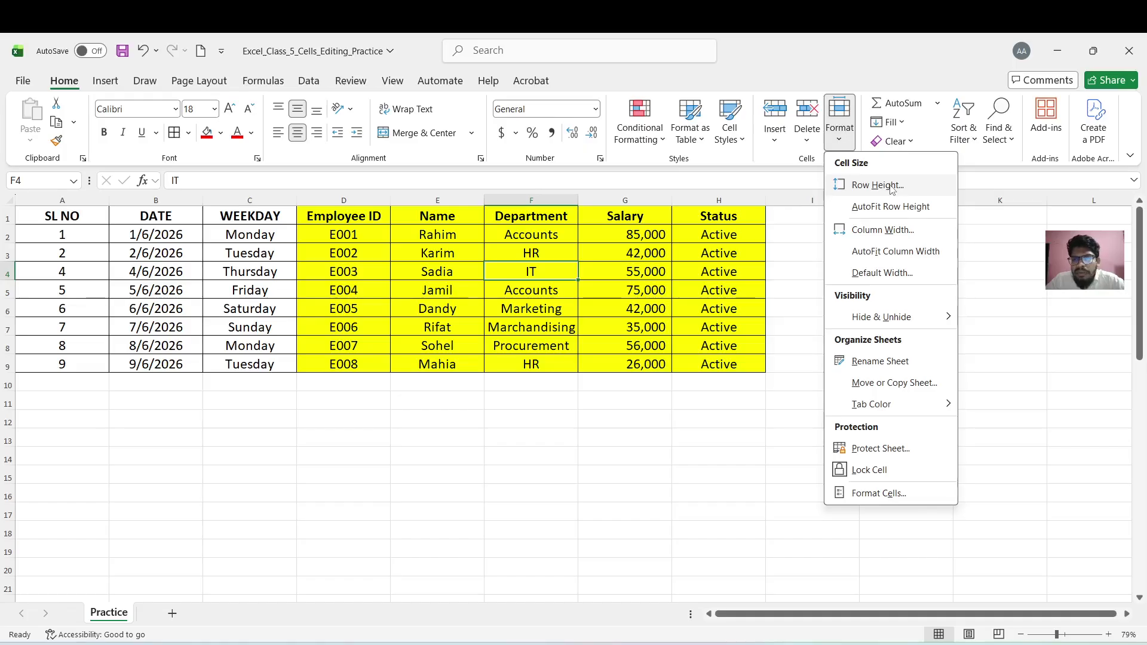
left_click(892, 189)
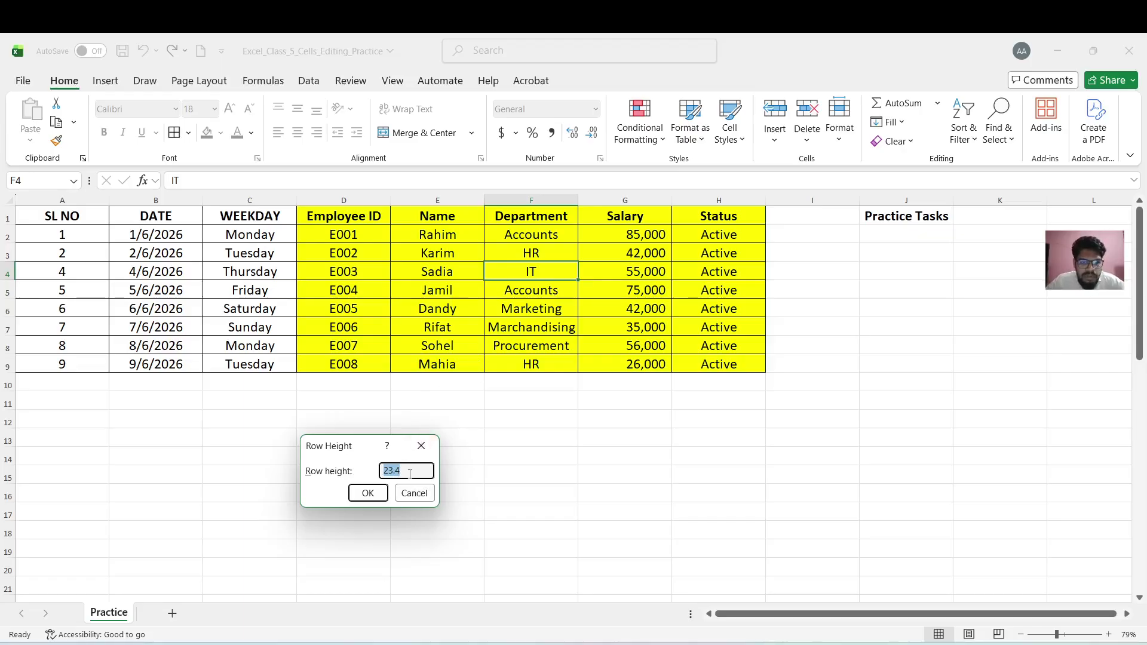
left_click_drag(409, 474, 348, 484)
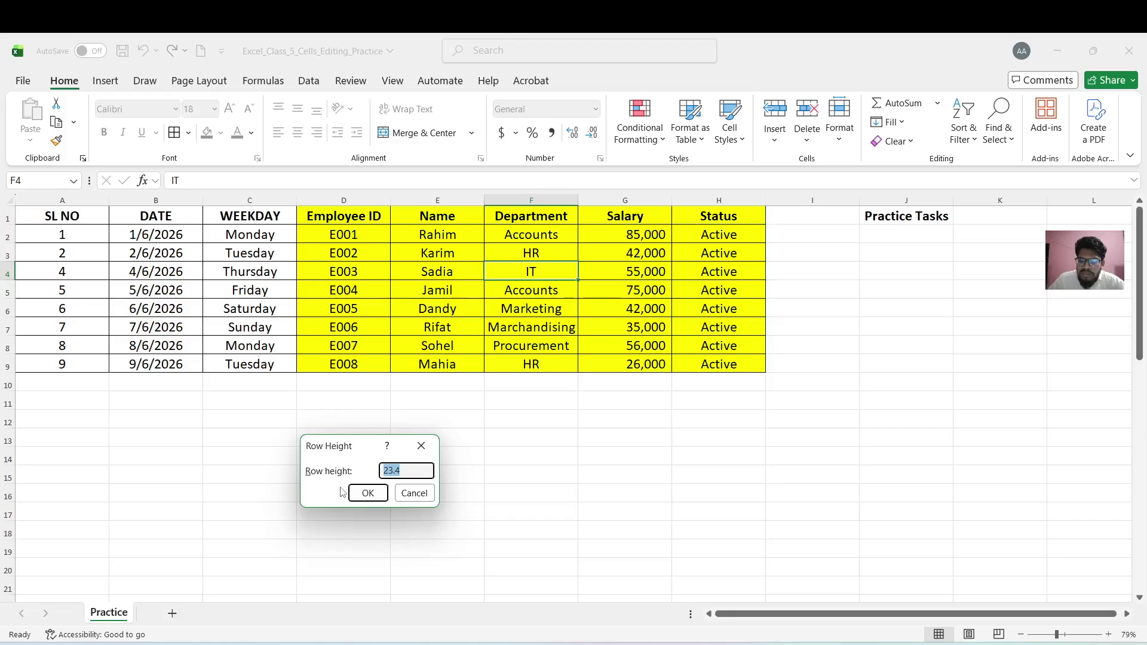
type("28")
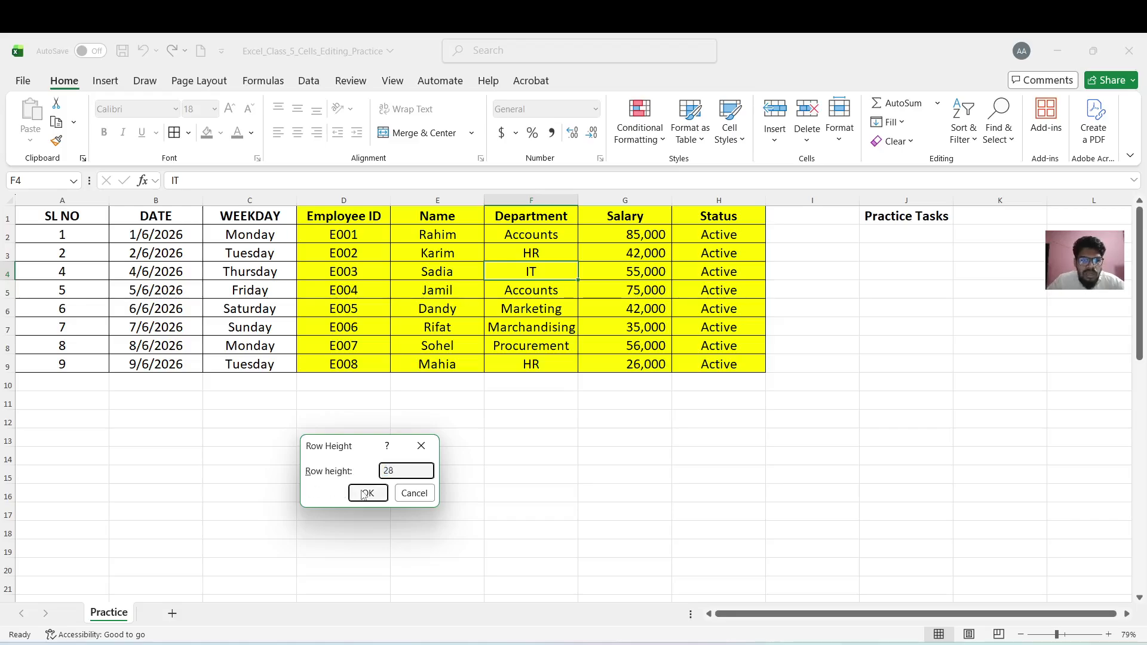
left_click(366, 493)
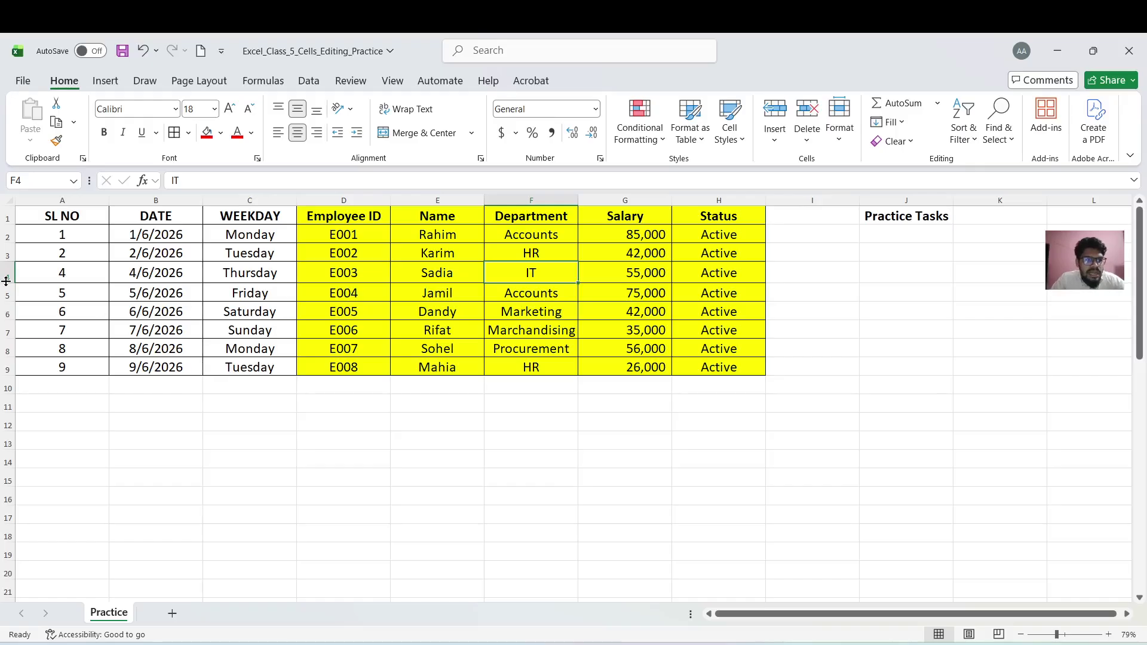
left_click(2, 272)
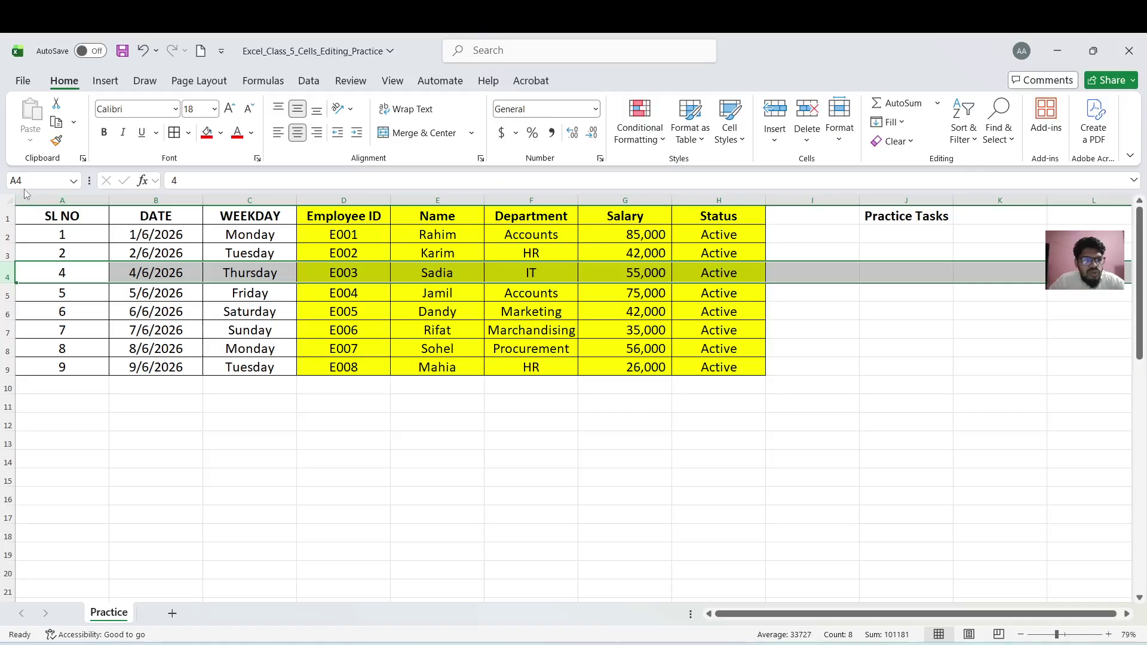
Select the whole sheet and give every row a height of 30
left_click(6, 199)
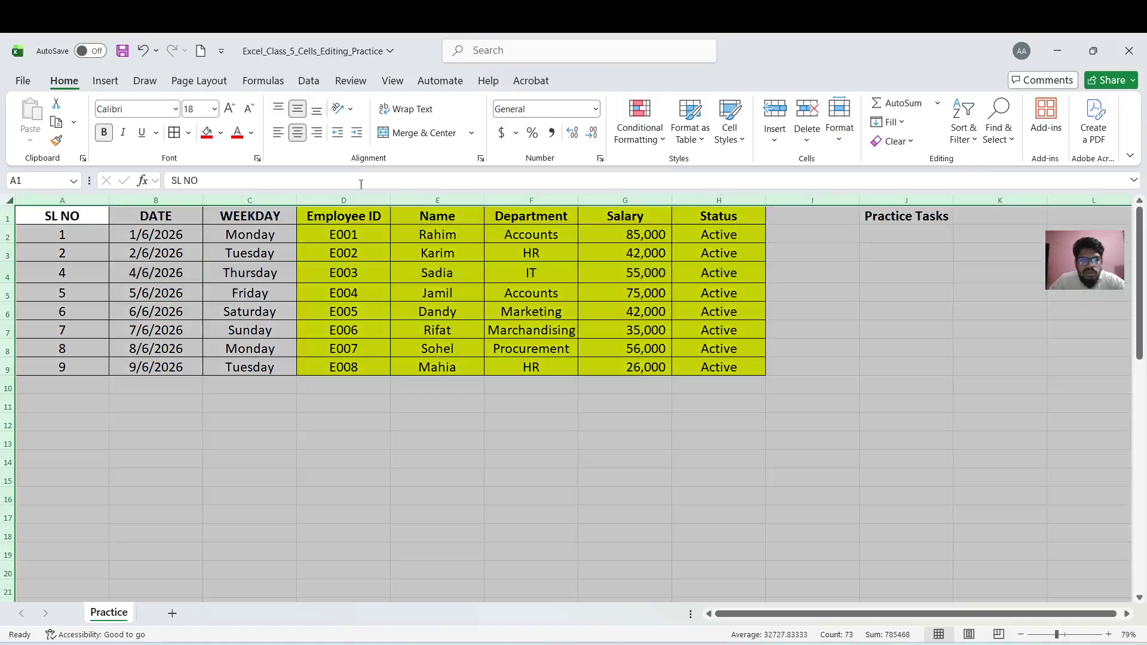
left_click(842, 142)
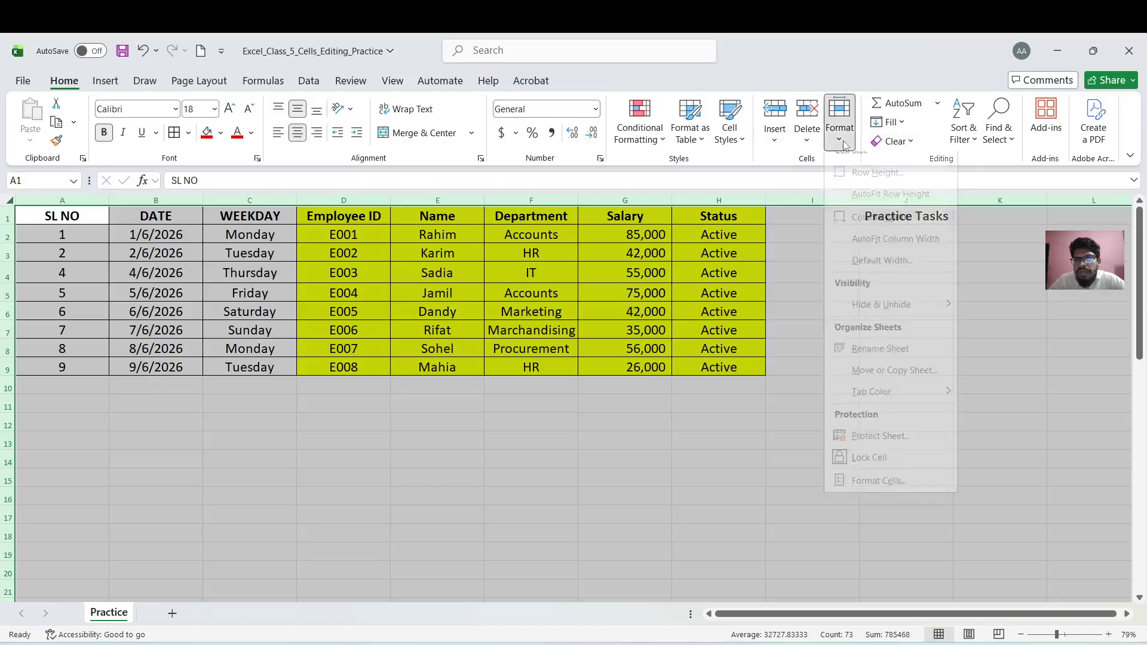
left_click(874, 187)
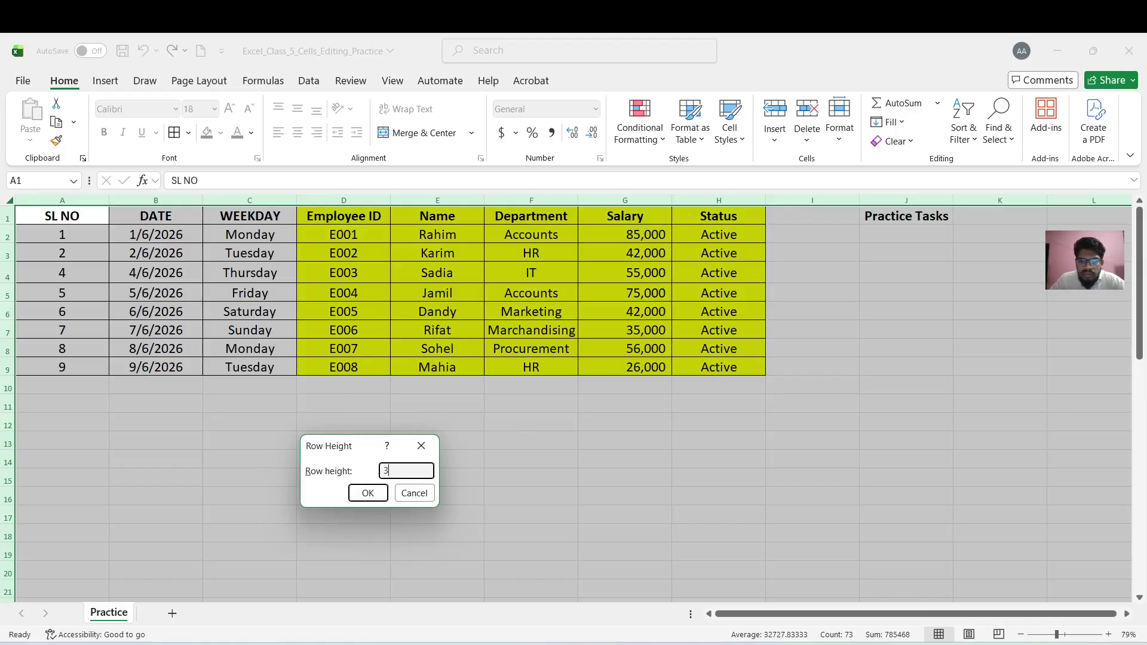
left_click(371, 493)
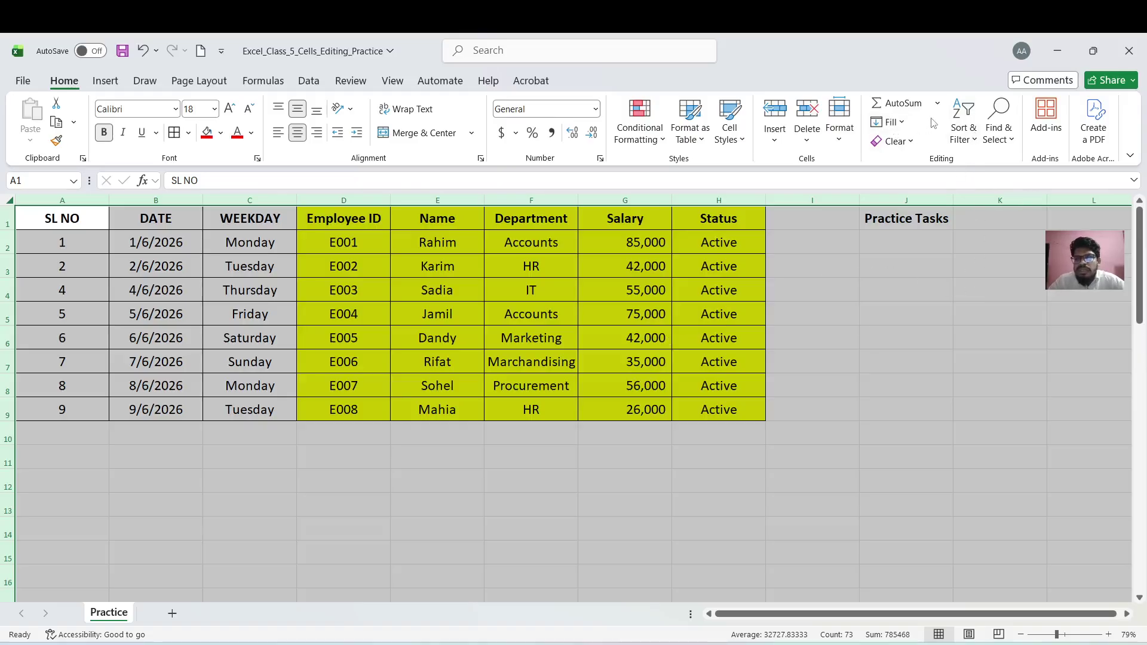
AutoFit the row height so all rows shrink to fit their contents
left_click(831, 135)
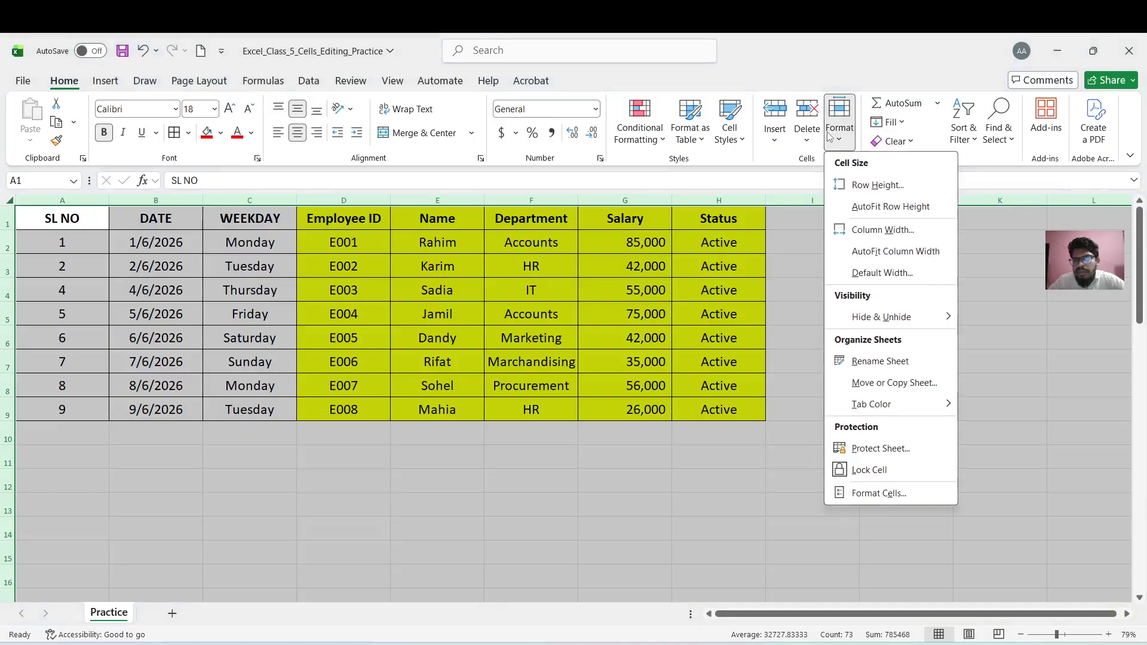
left_click(914, 208)
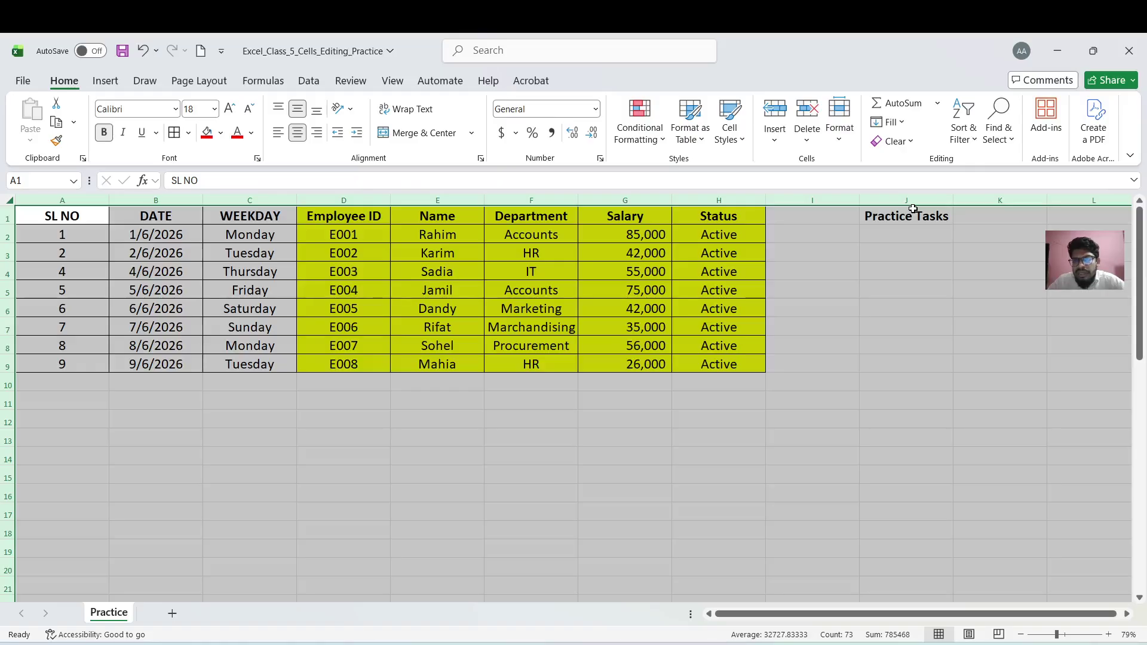
left_click(840, 138)
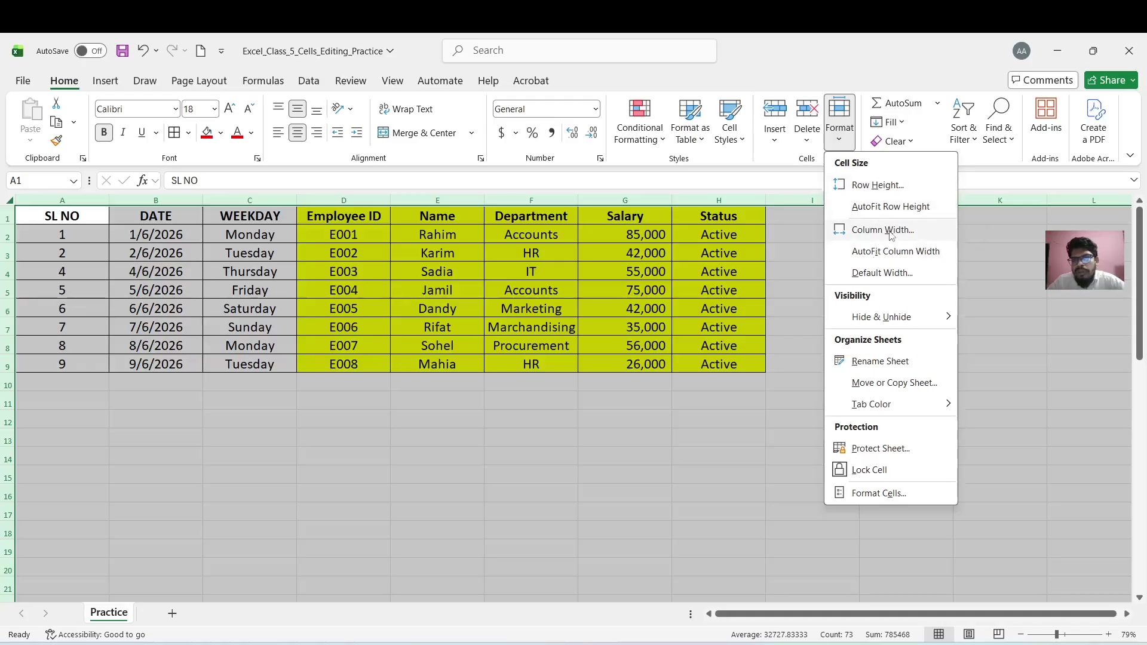
Set the column width to 45
left_click(884, 231)
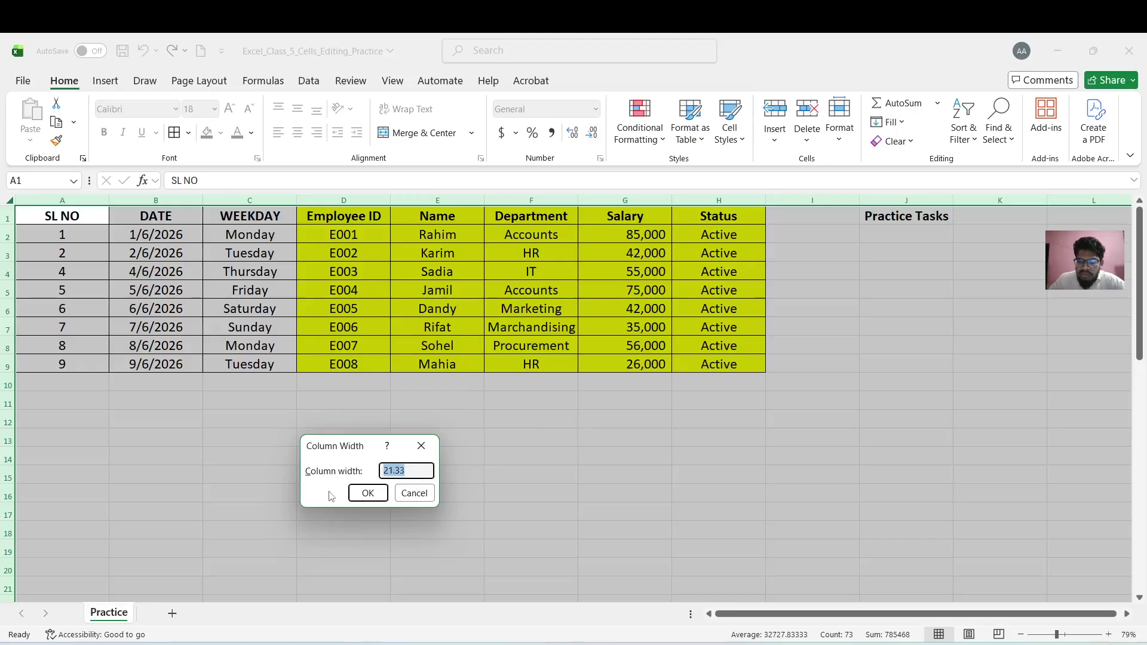
type("45")
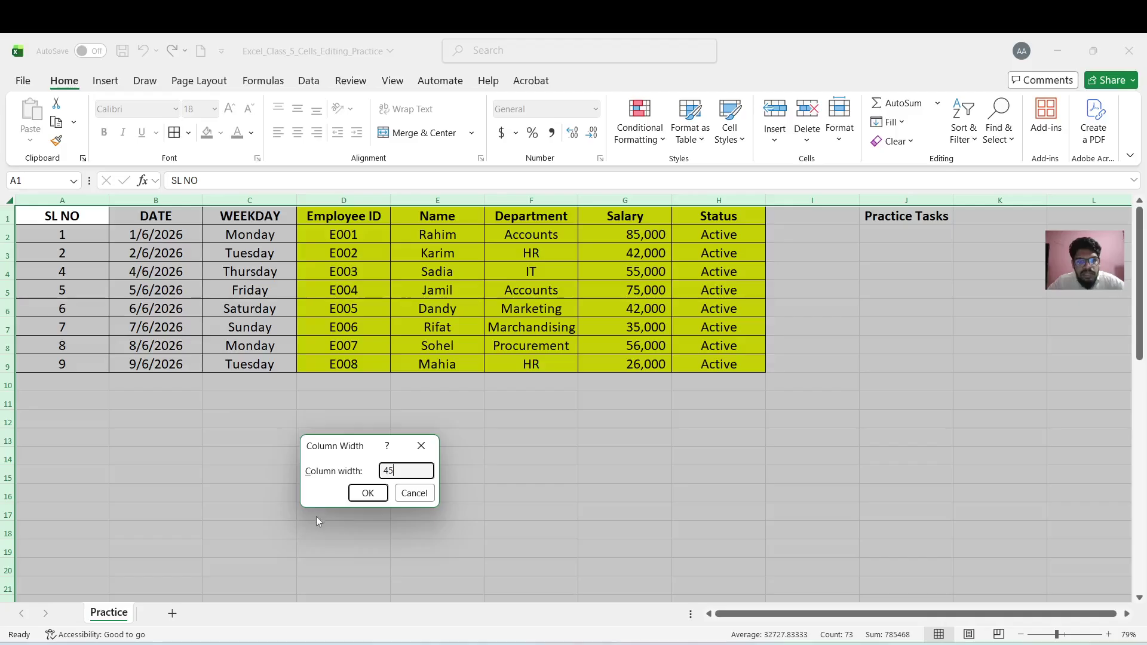
left_click(367, 493)
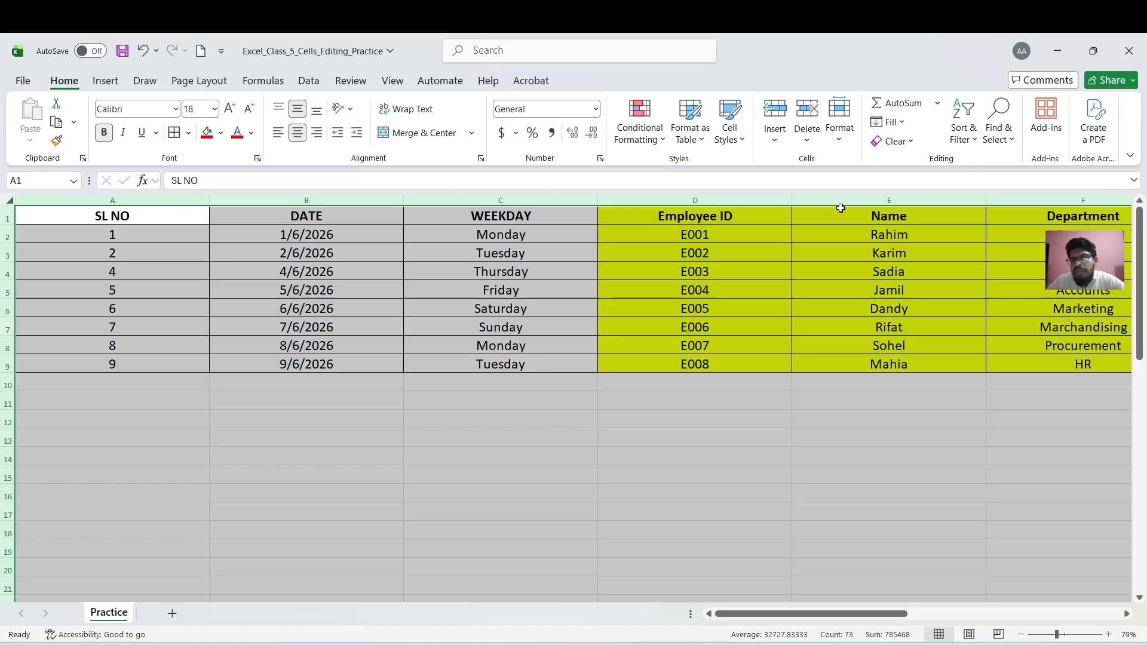
AutoFit the column widths, then drag columns A–H to one equal width
left_click(974, 145)
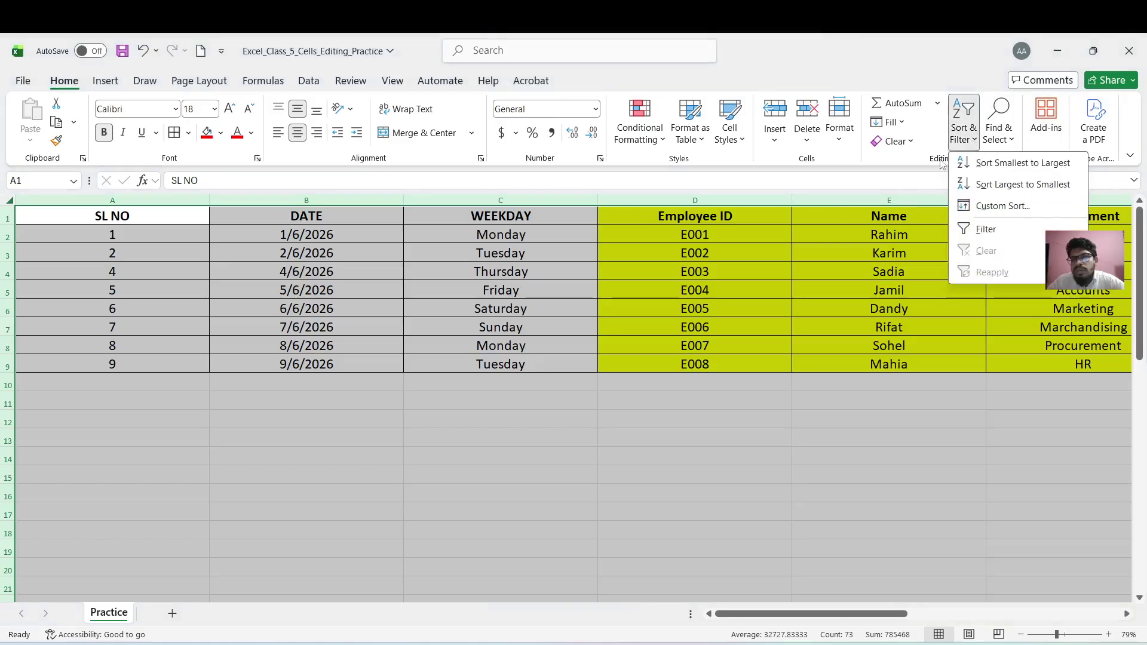
left_click(821, 230)
left_click(840, 134)
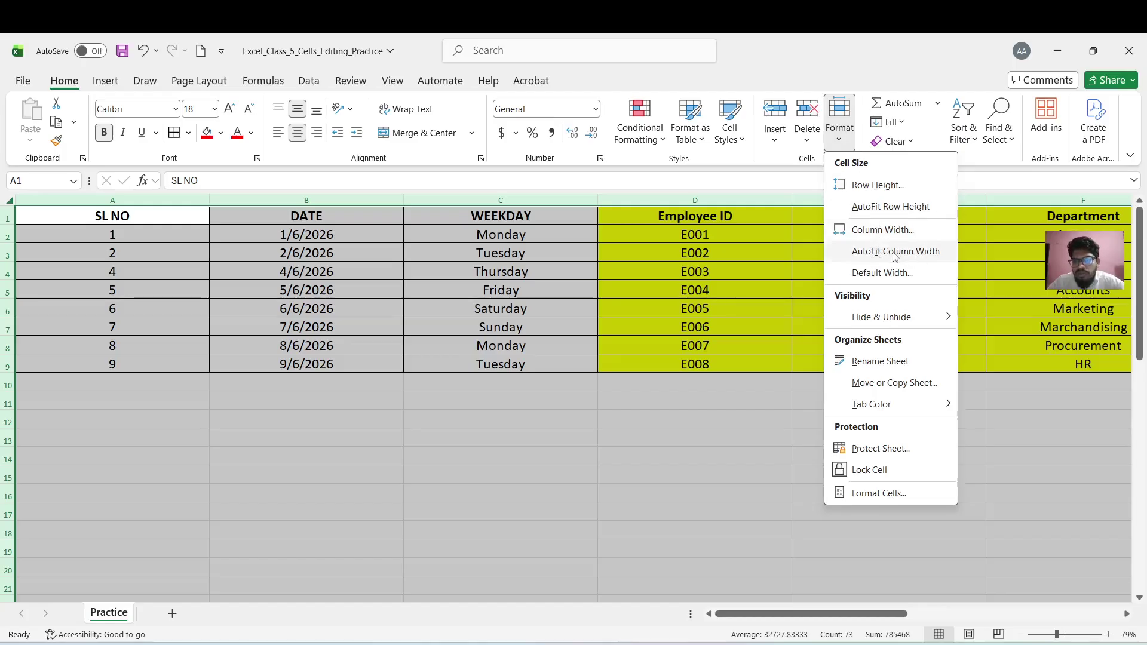
left_click(879, 252)
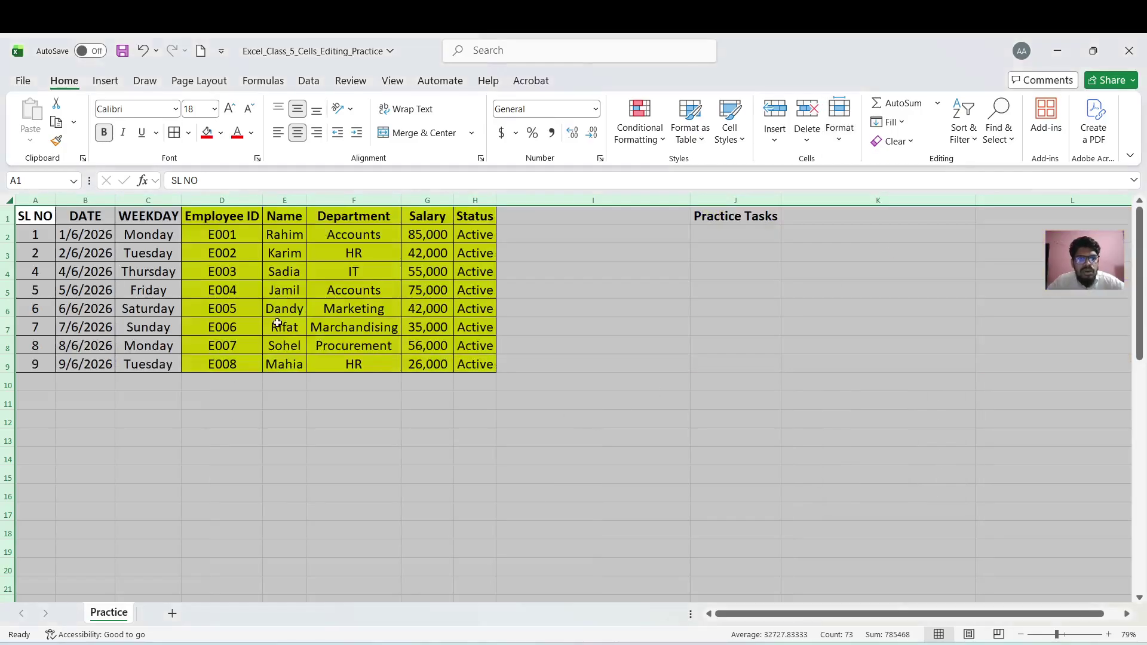
left_click_drag(40, 201, 528, 201)
left_click(487, 389)
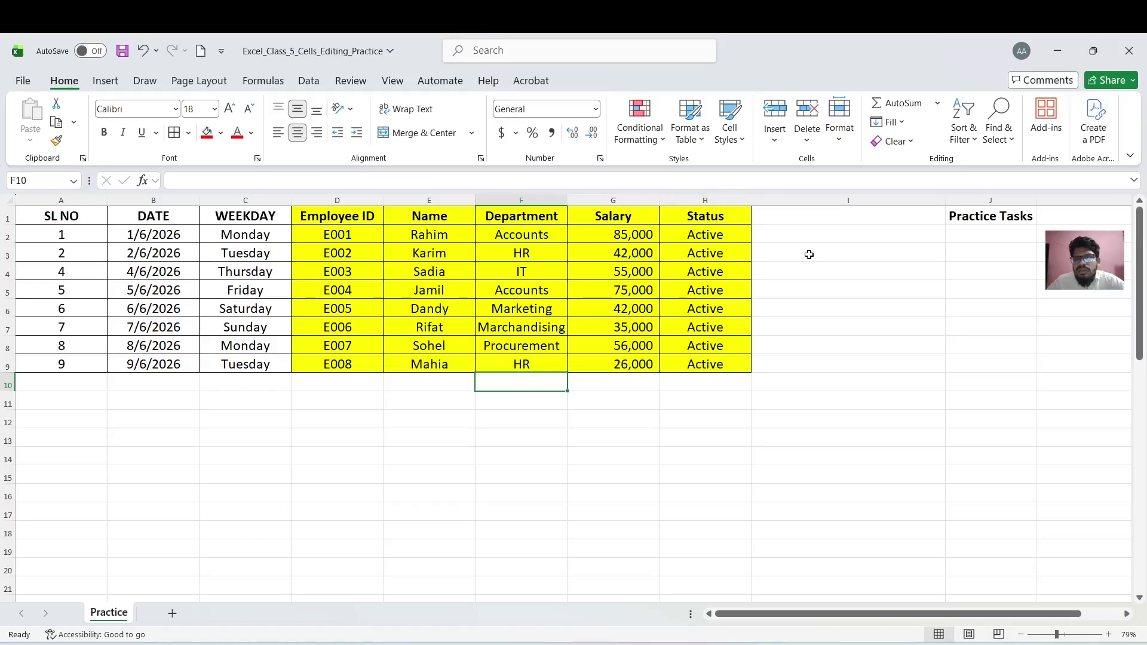
left_click(559, 306)
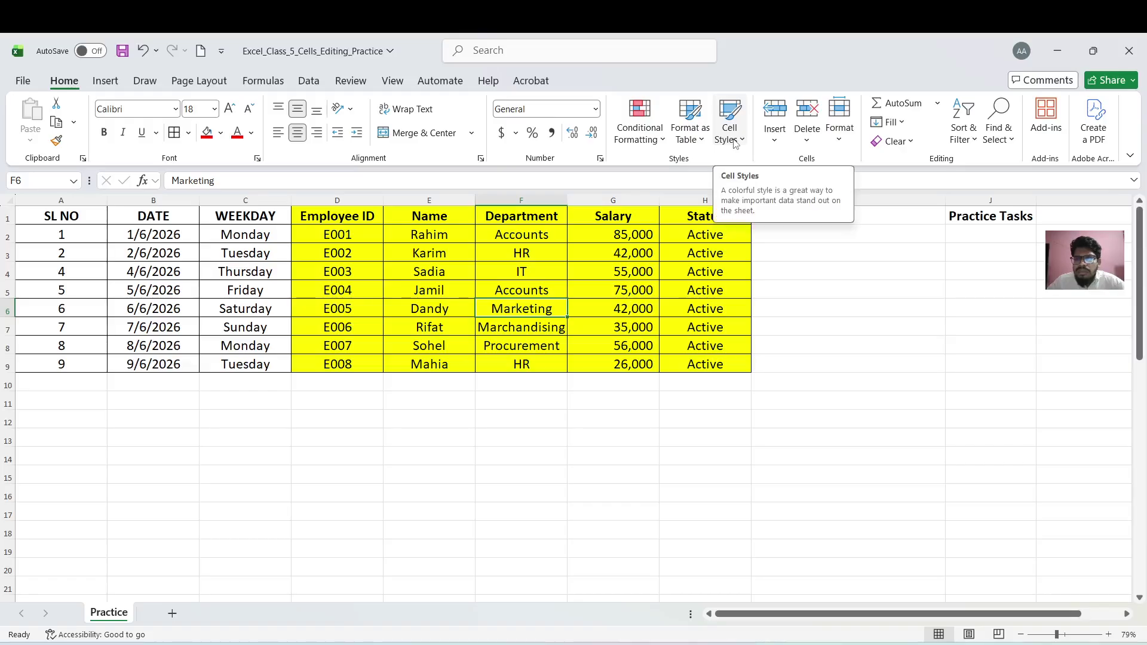
left_click(842, 143)
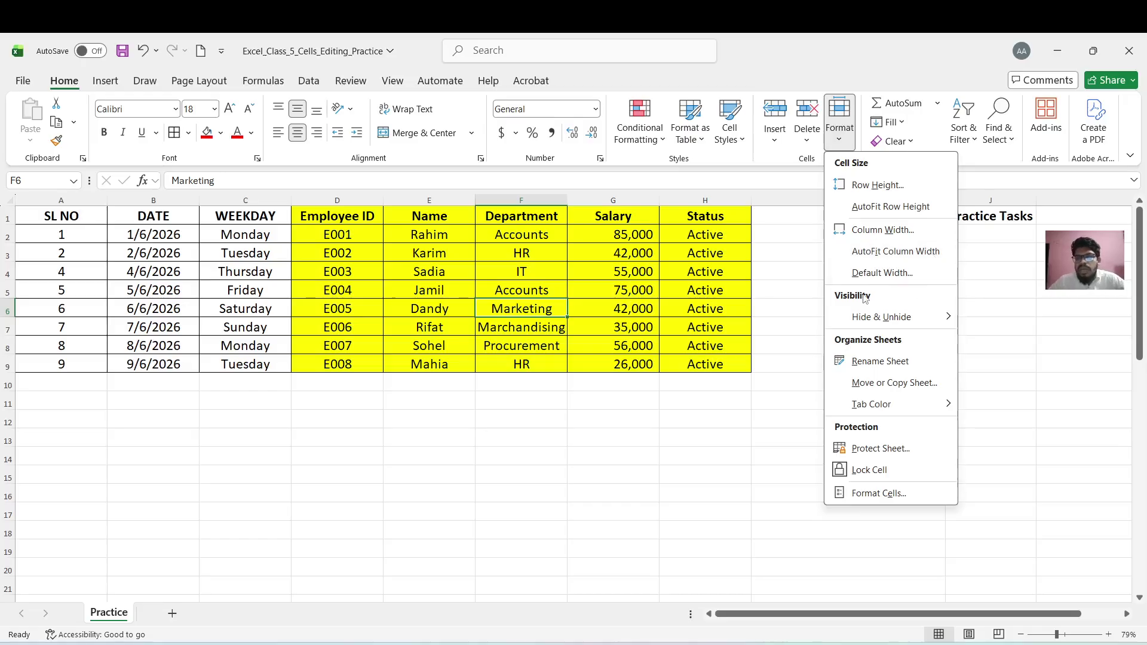
mouse_move(876, 320)
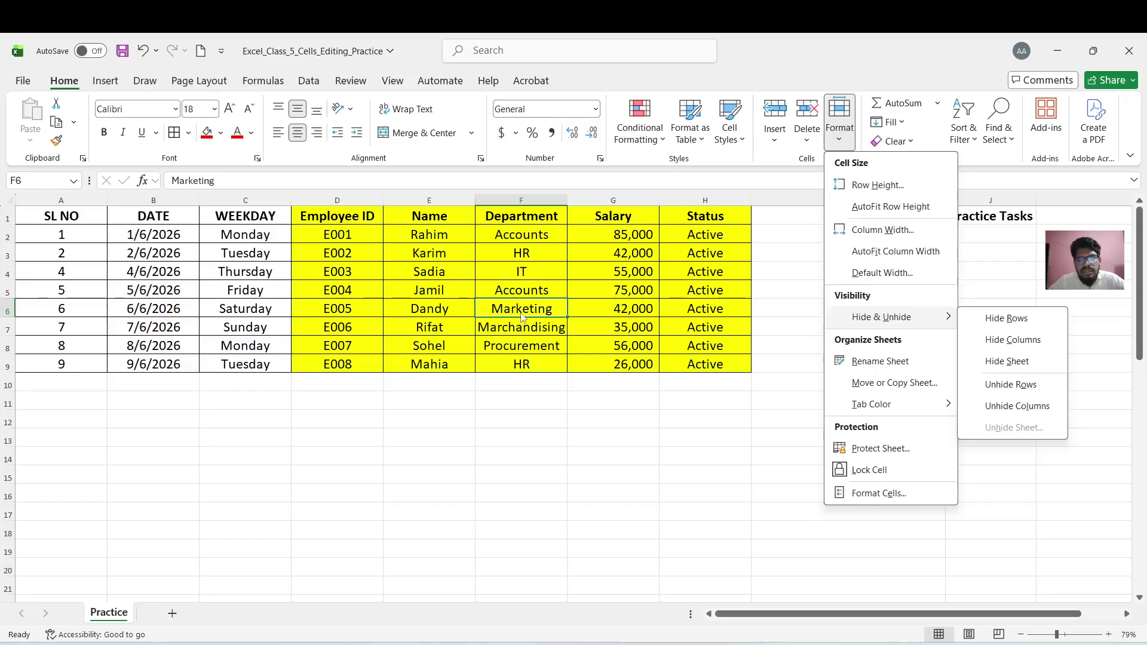
left_click(538, 242)
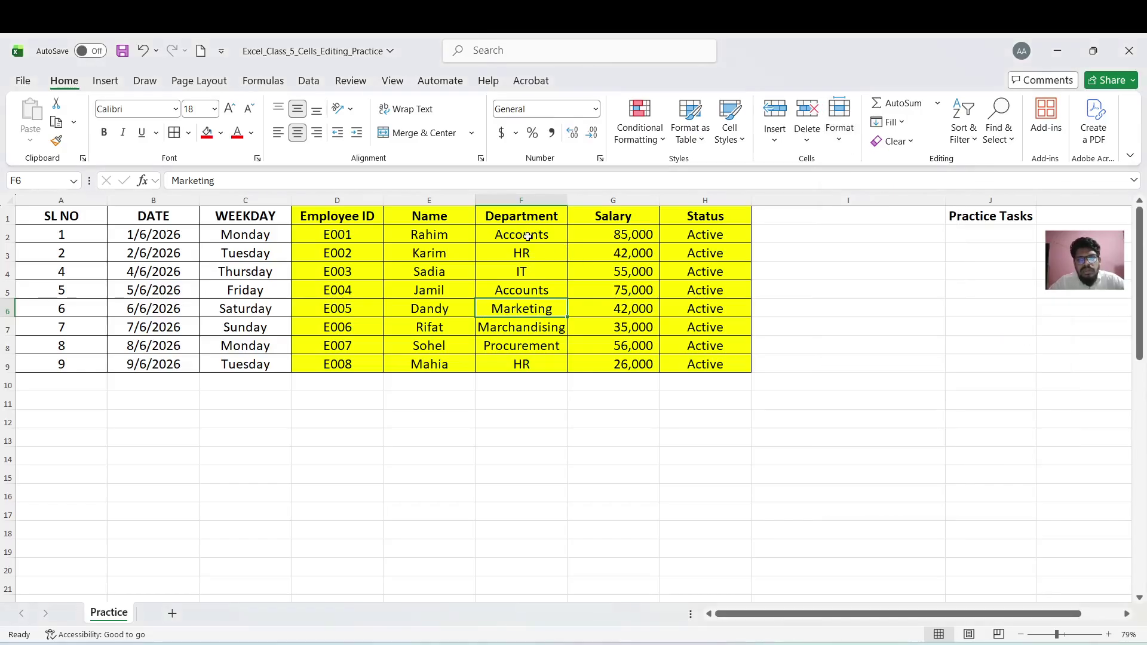
left_click(624, 238)
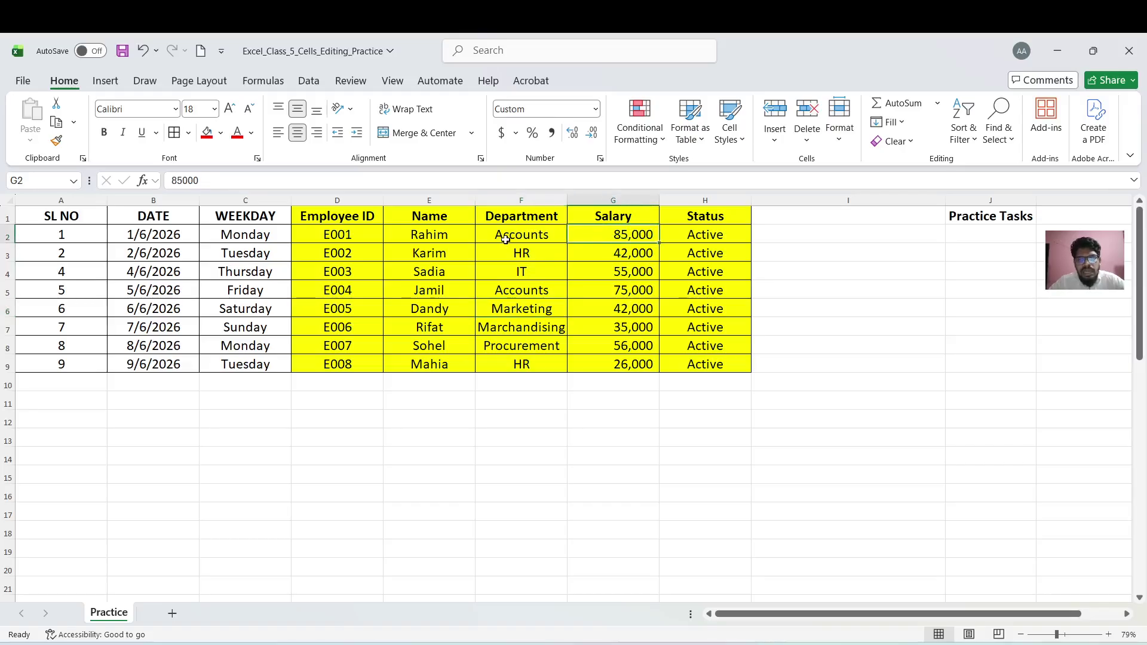
left_click(507, 239)
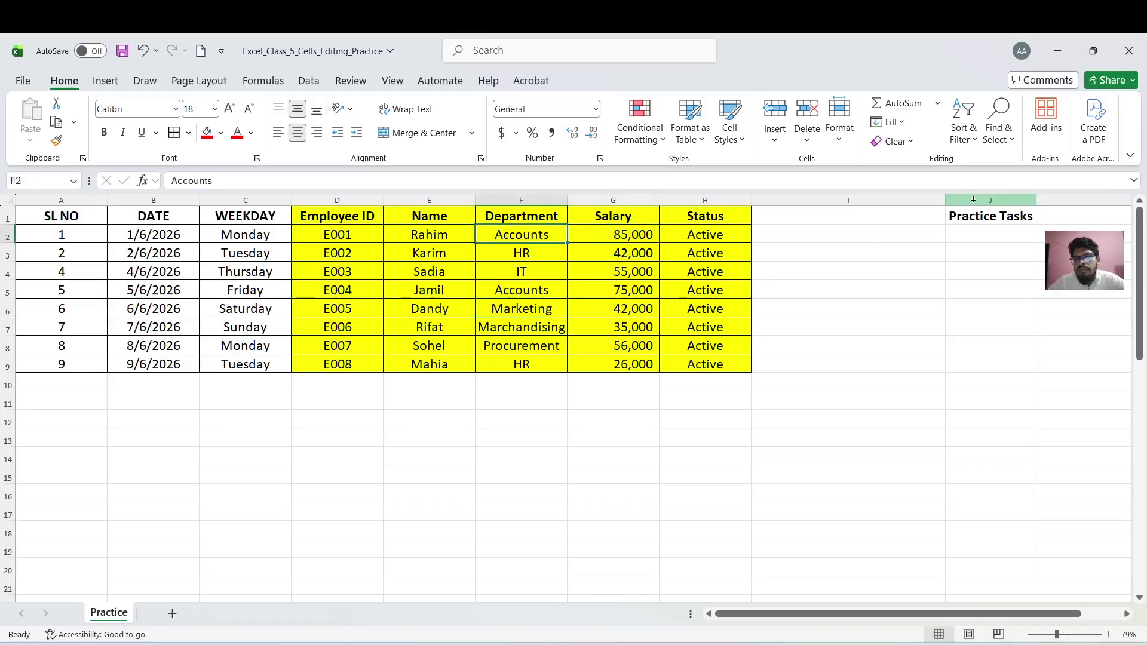
left_click(850, 141)
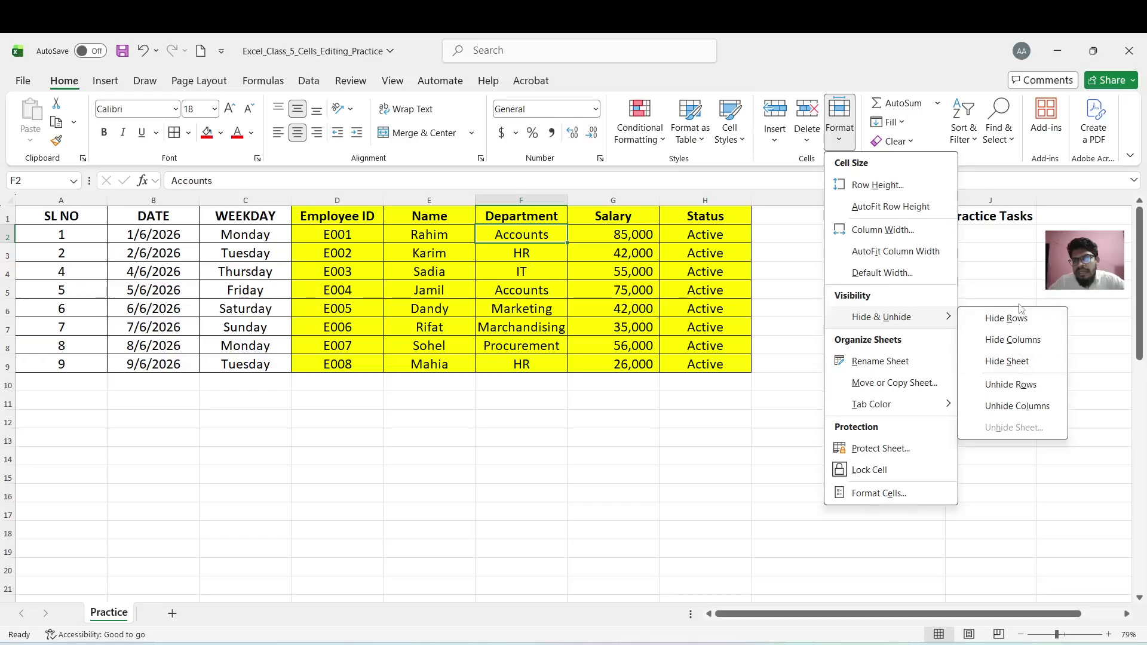
left_click(1015, 323)
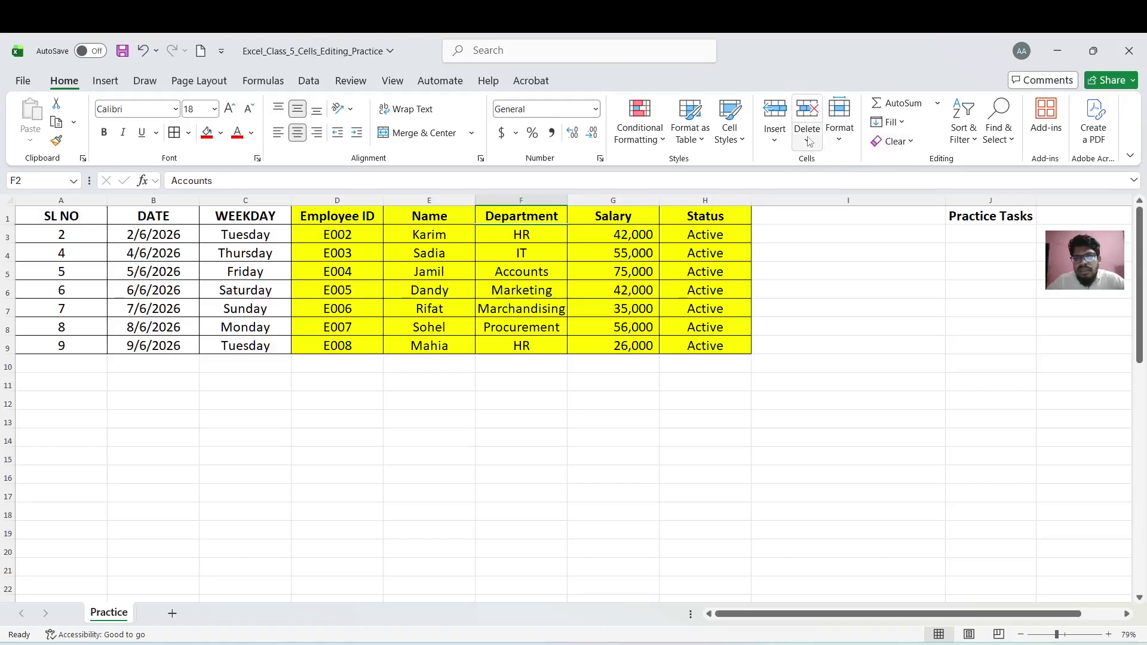
left_click(840, 123)
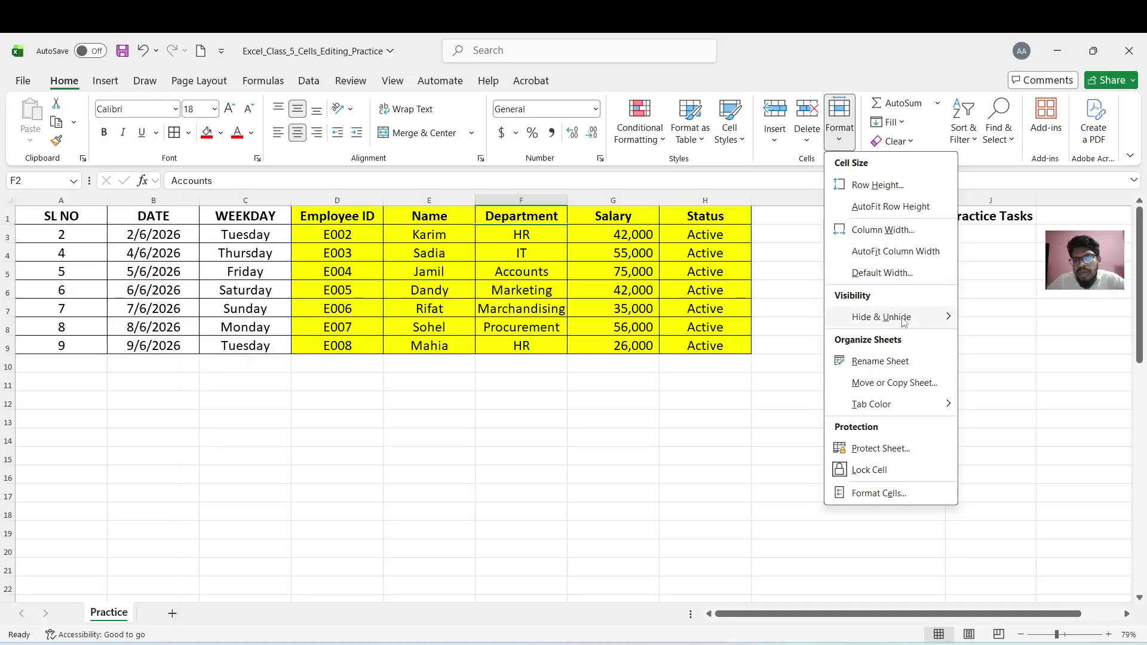
mouse_move(904, 319)
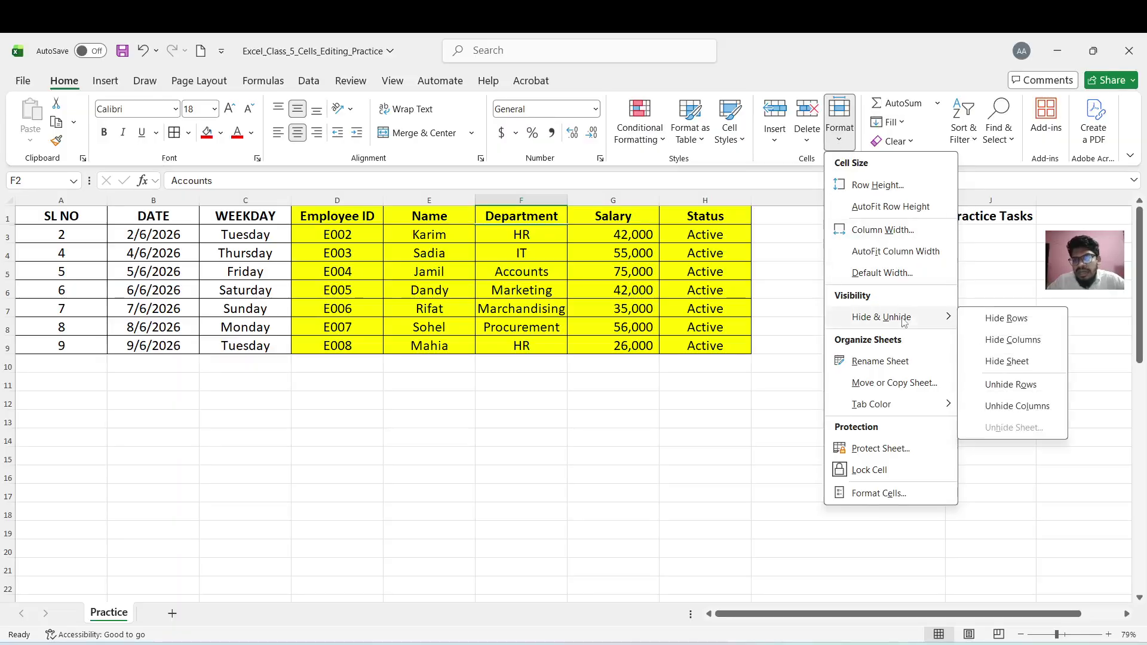
left_click(1010, 385)
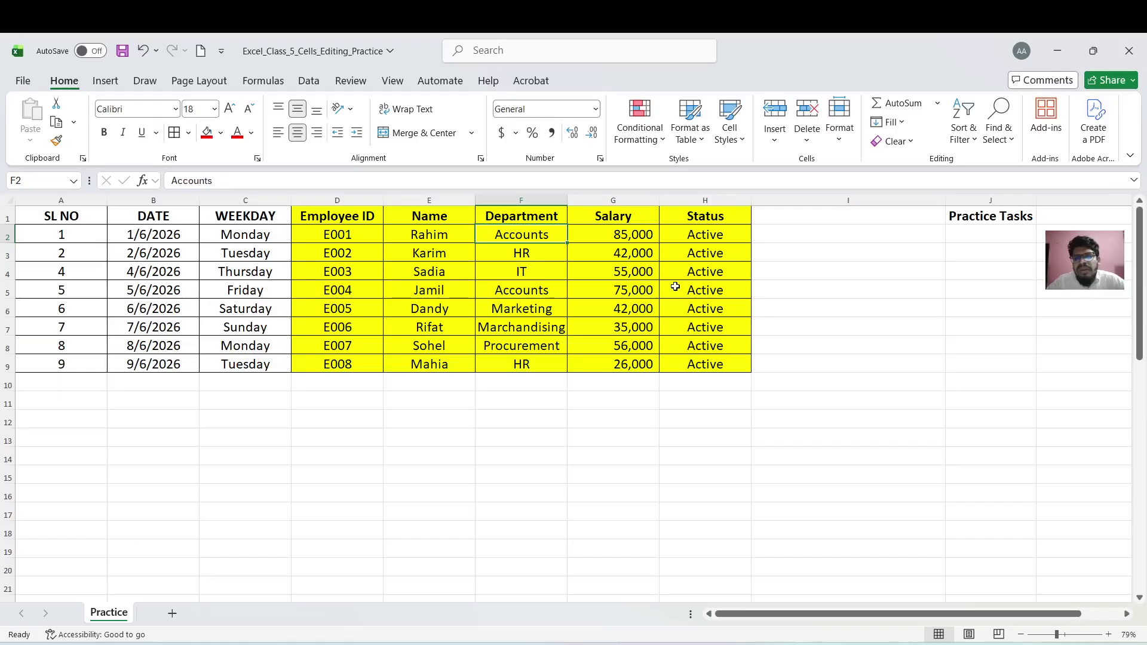
Attempt to hide the only worksheet and dismiss the warning that one sheet must stay visible
left_click(850, 143)
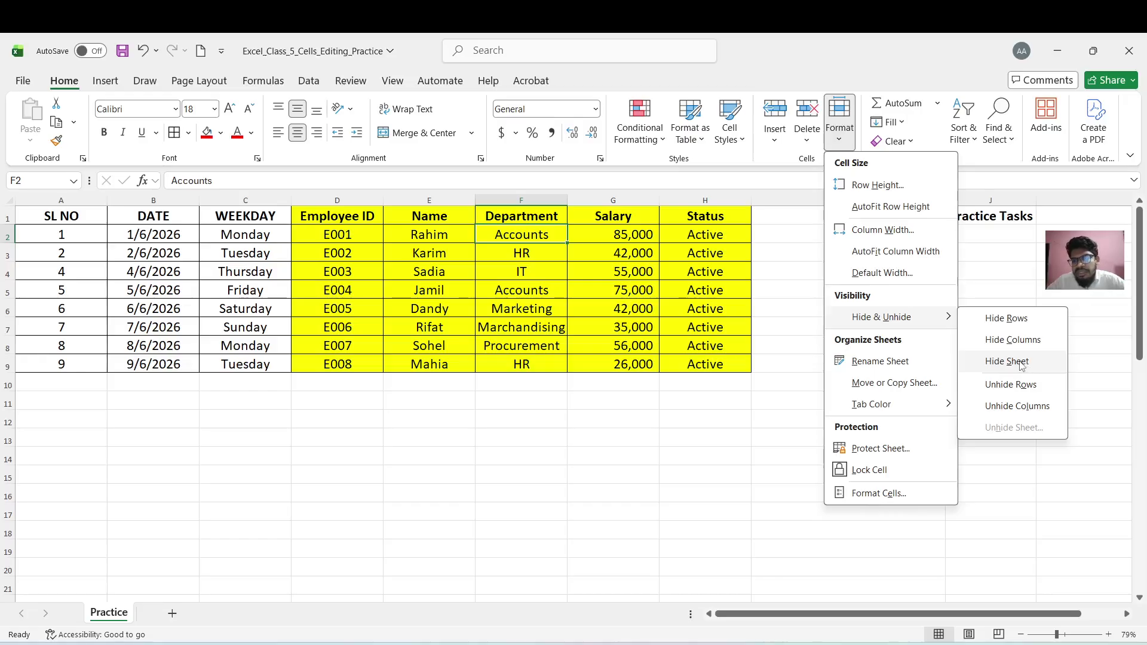
left_click(1022, 367)
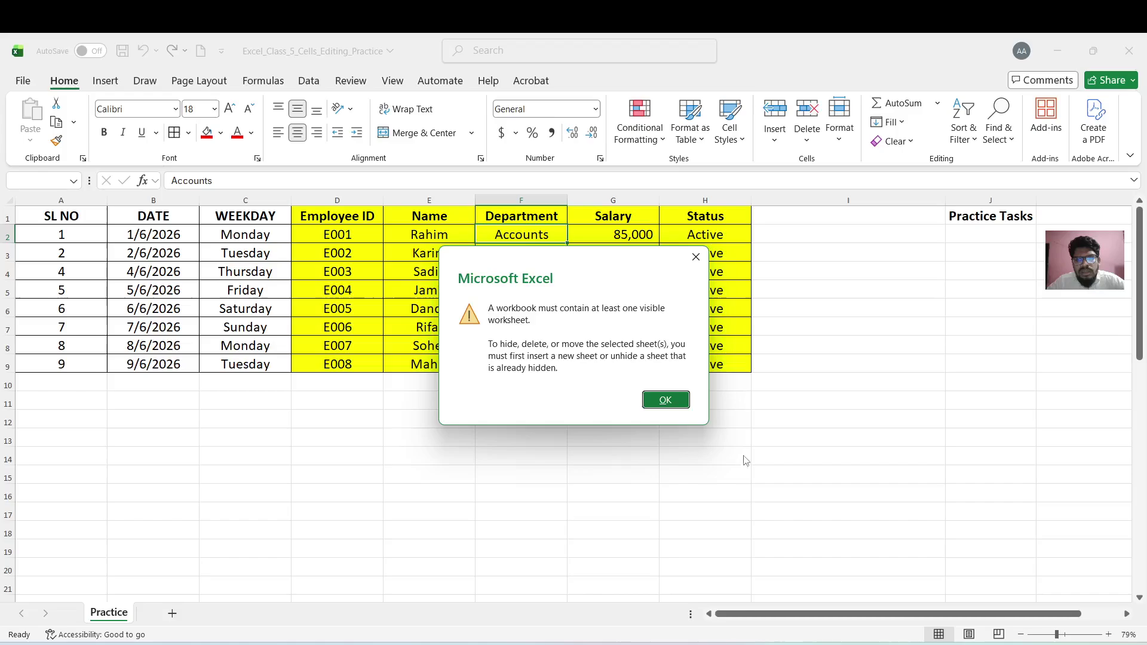
left_click(679, 398)
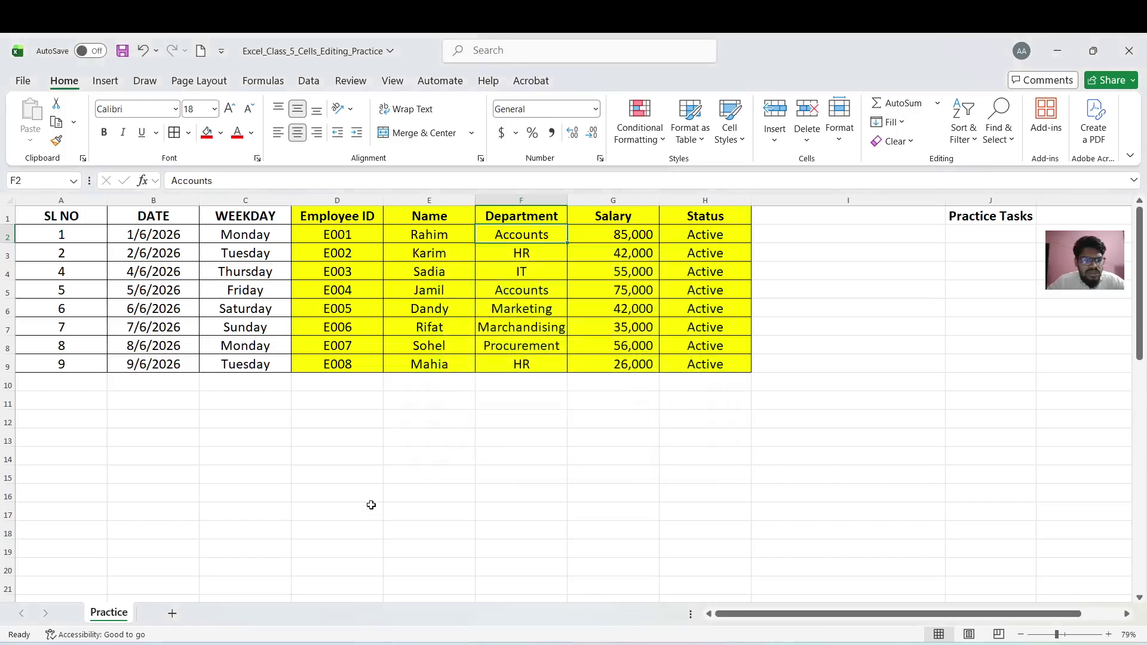
Add a blank Sheet2, then hide the Practice sheet via Hide & Unhide
left_click(171, 613)
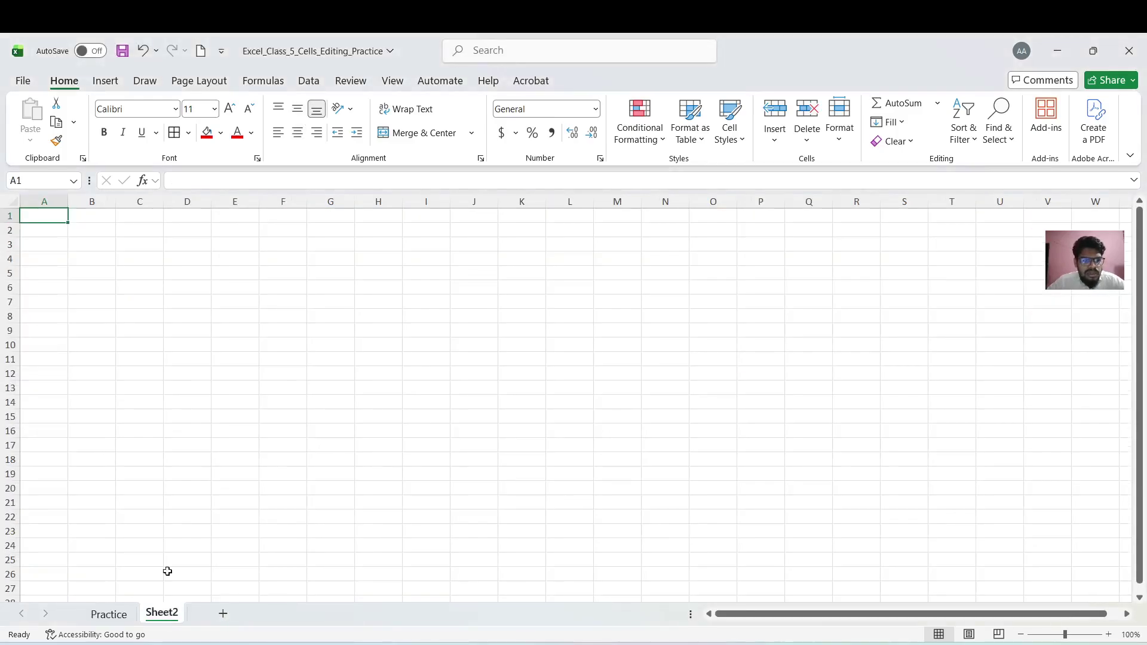
left_click(109, 614)
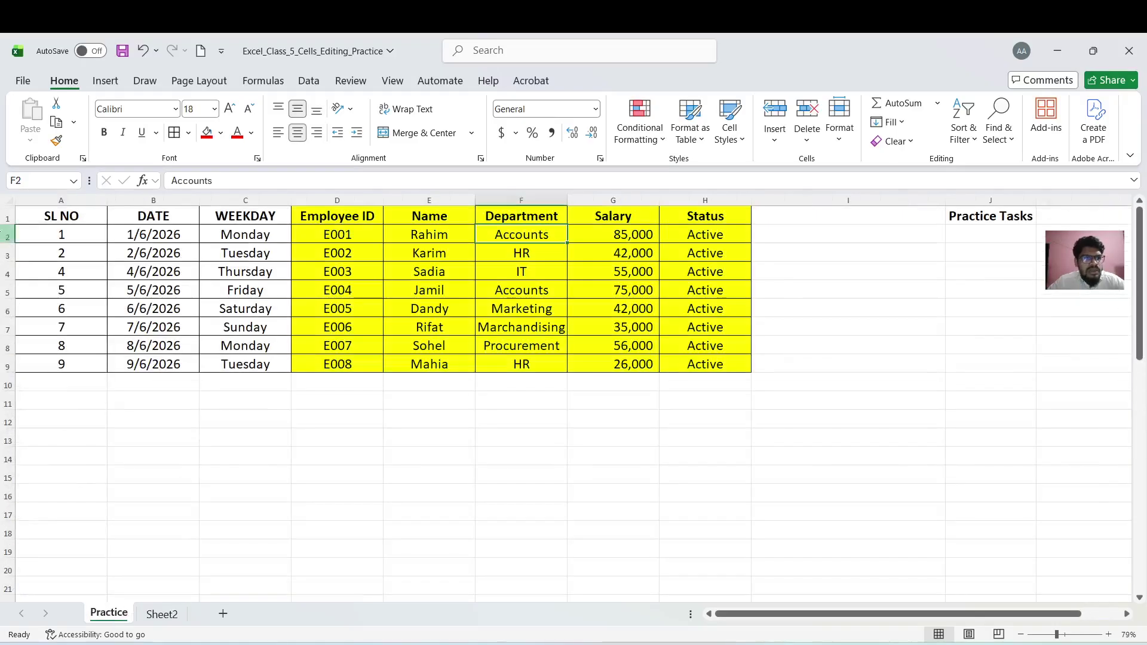
left_click(8, 200)
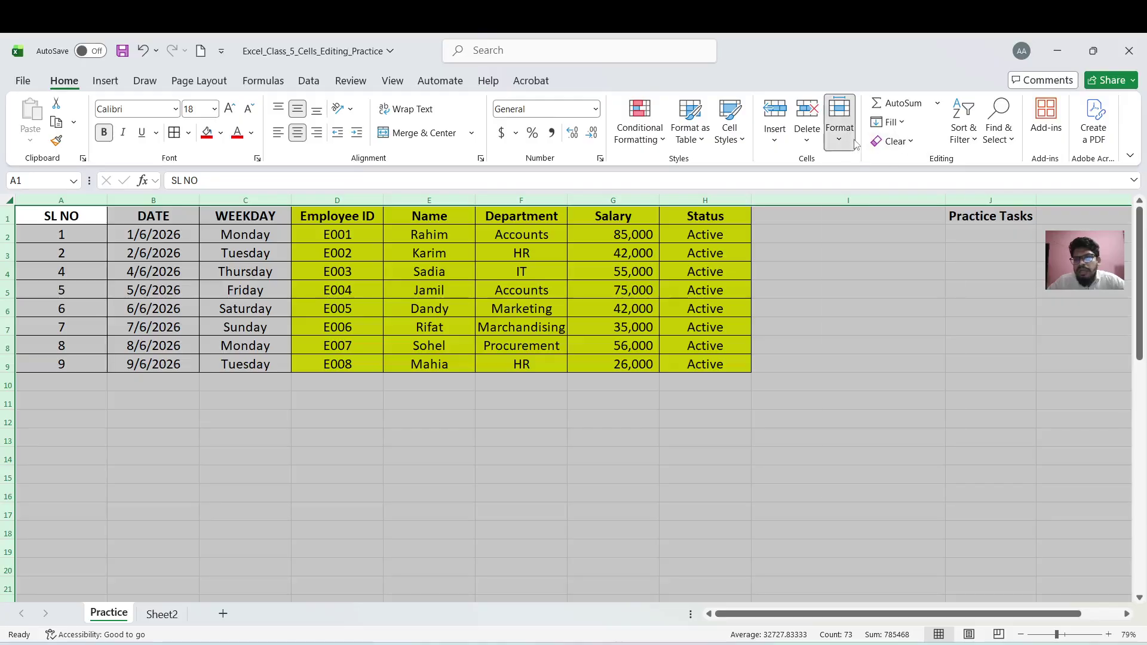
left_click(840, 122)
mouse_move(893, 319)
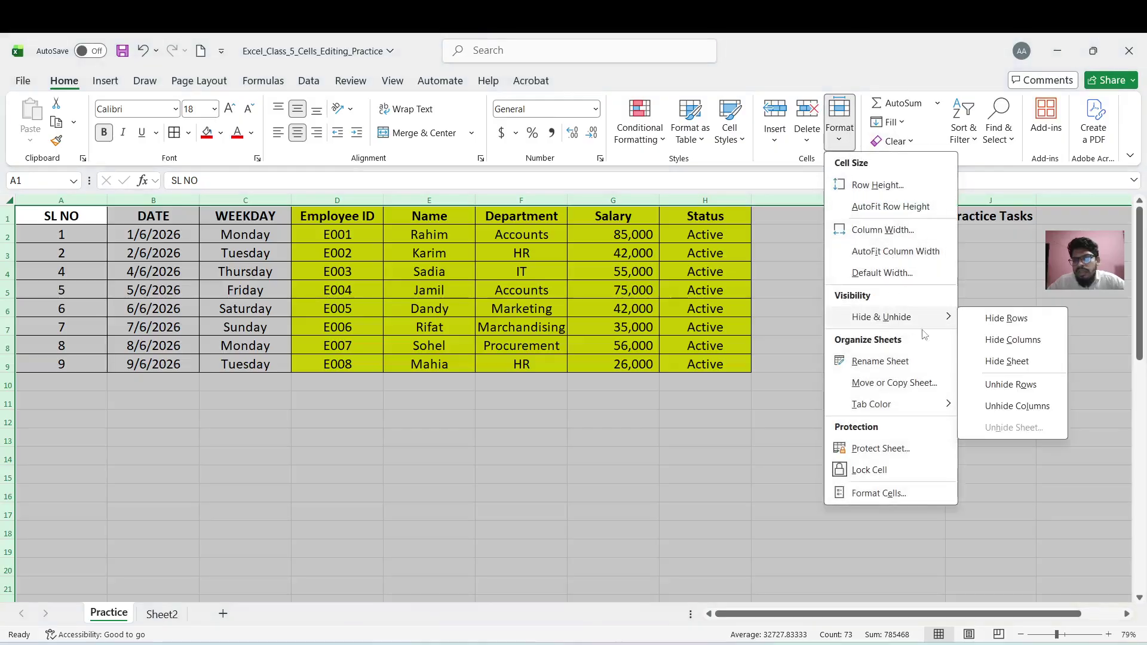
left_click(1008, 363)
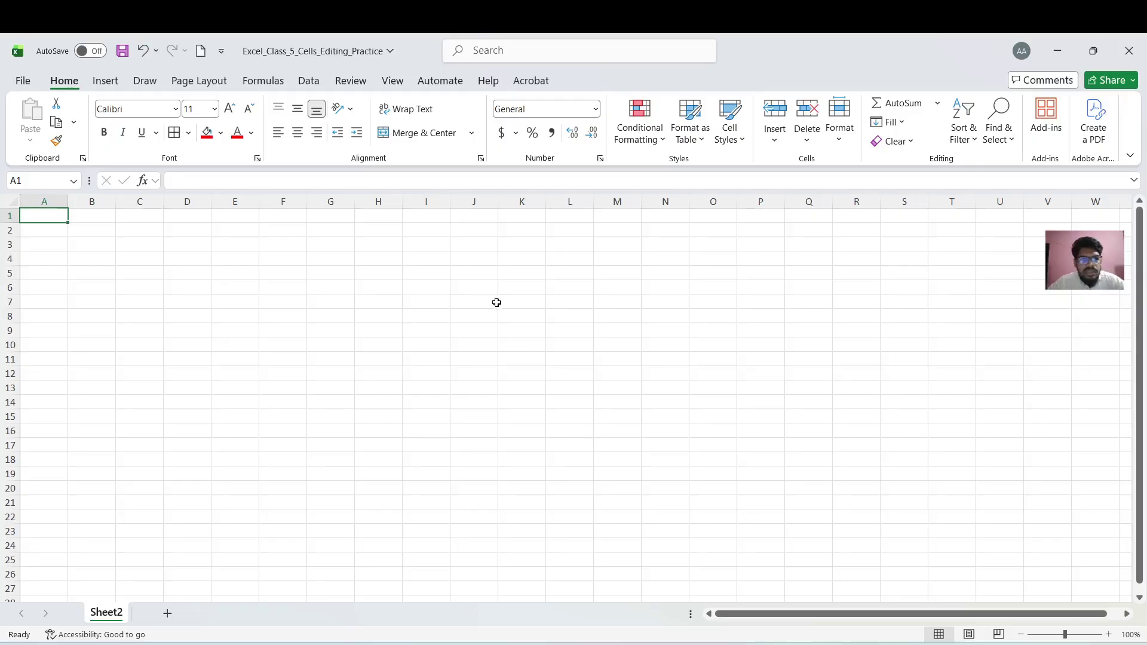
Unhide the Practice sheet through Format > Hide & Unhide so its employee table returns beside Sheet2
left_click(10, 200)
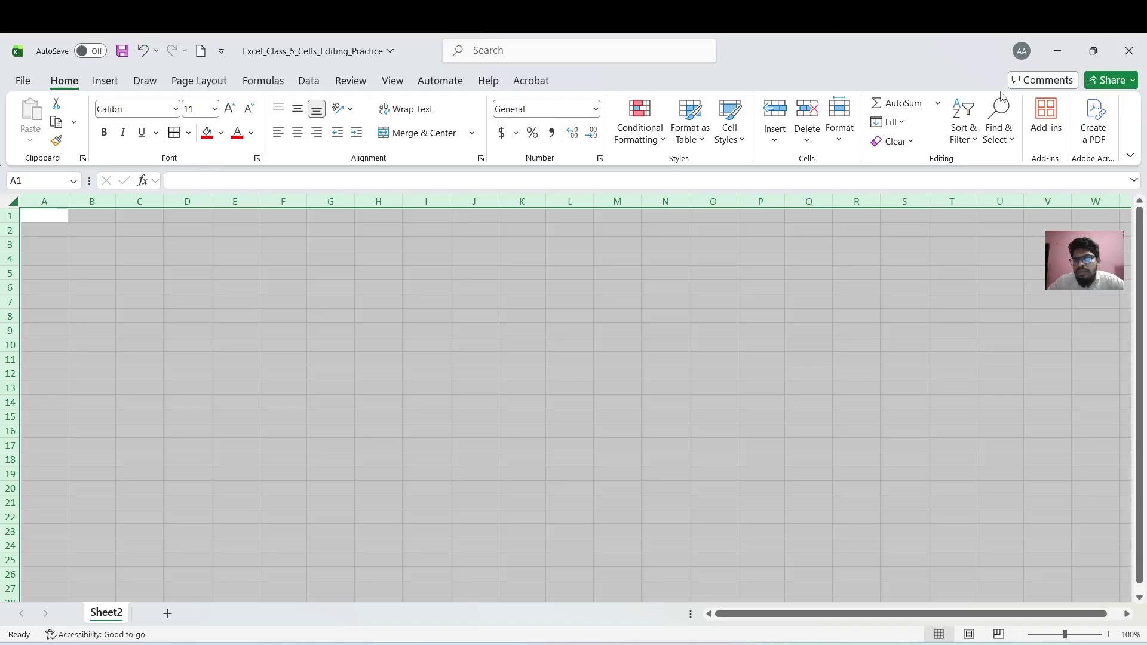
left_click(839, 128)
mouse_move(901, 317)
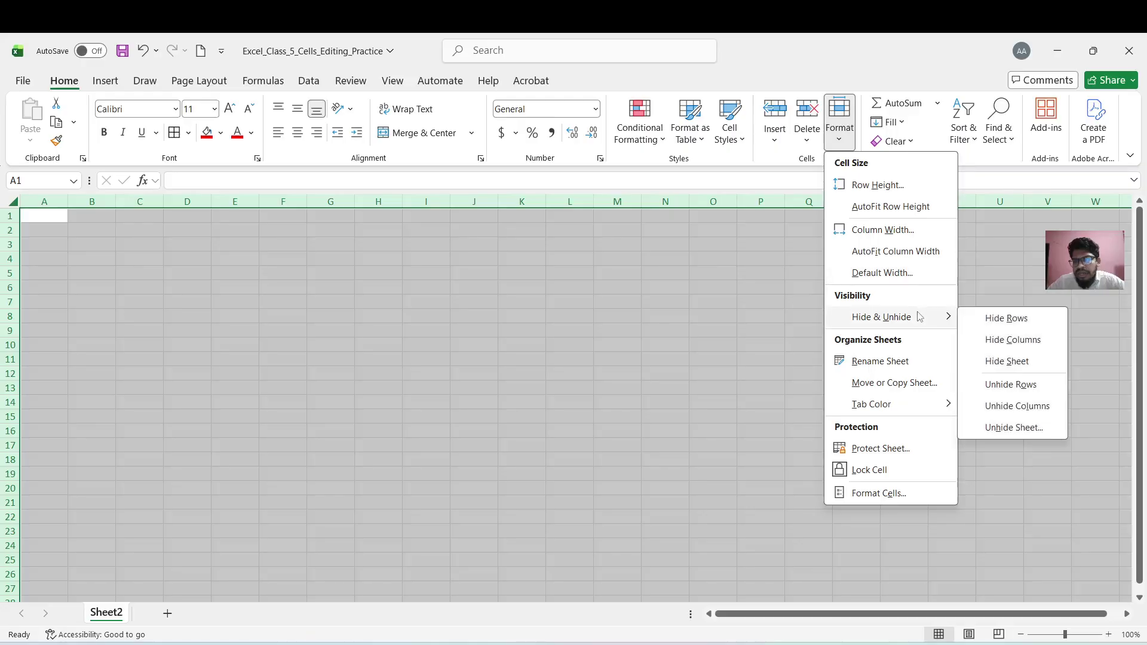
left_click(1015, 428)
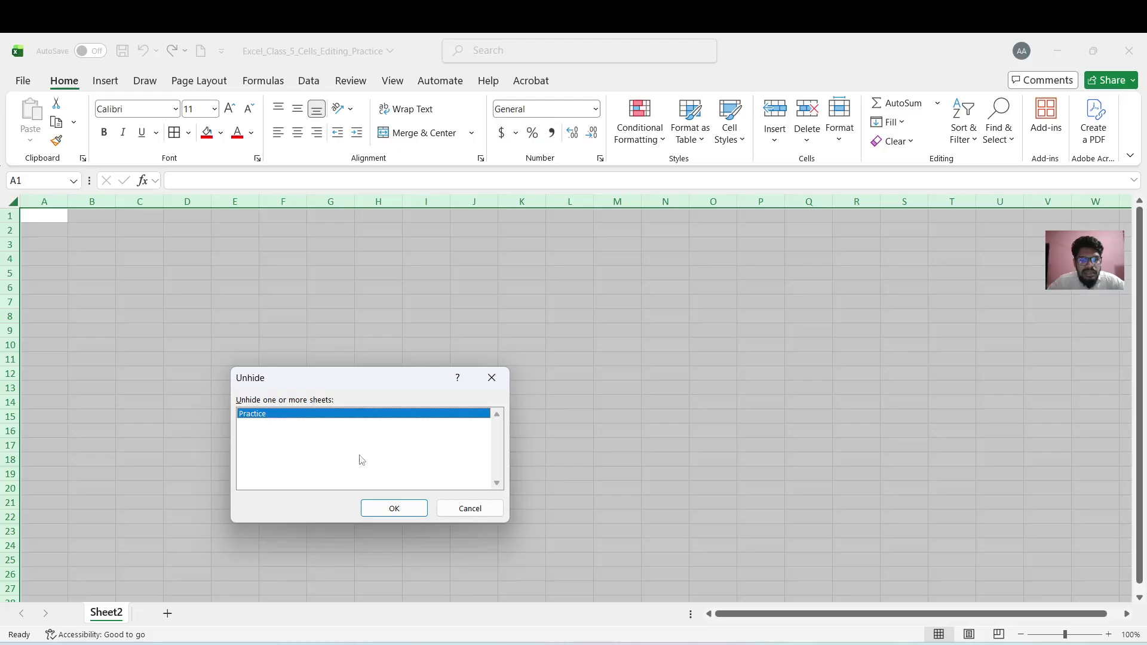
left_click(381, 512)
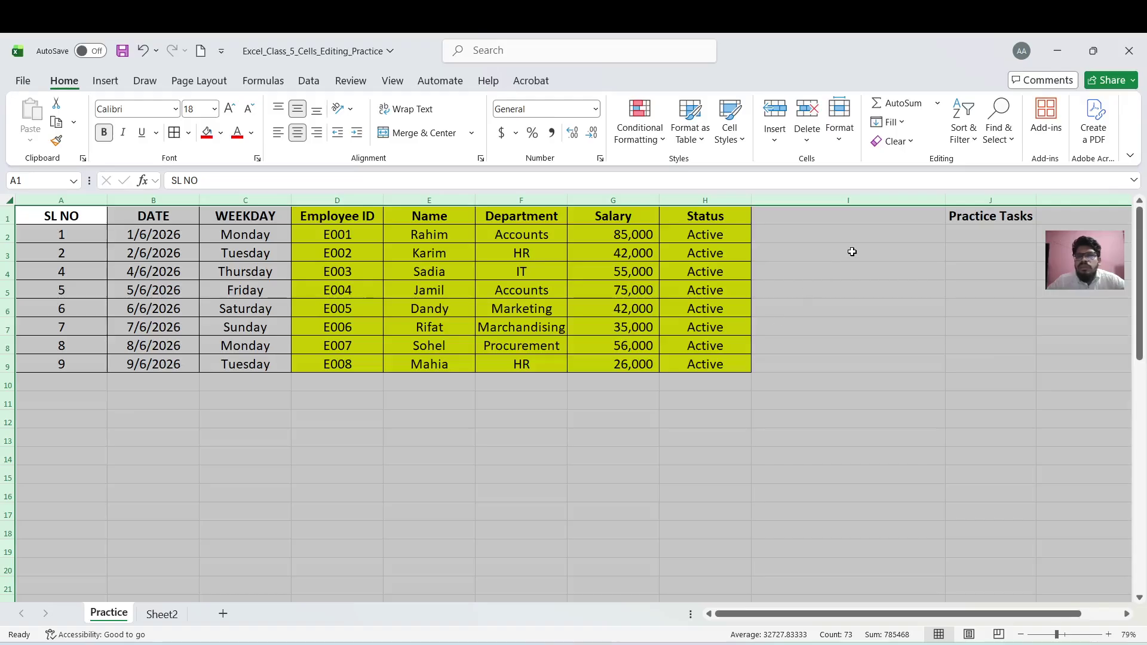
left_click(838, 142)
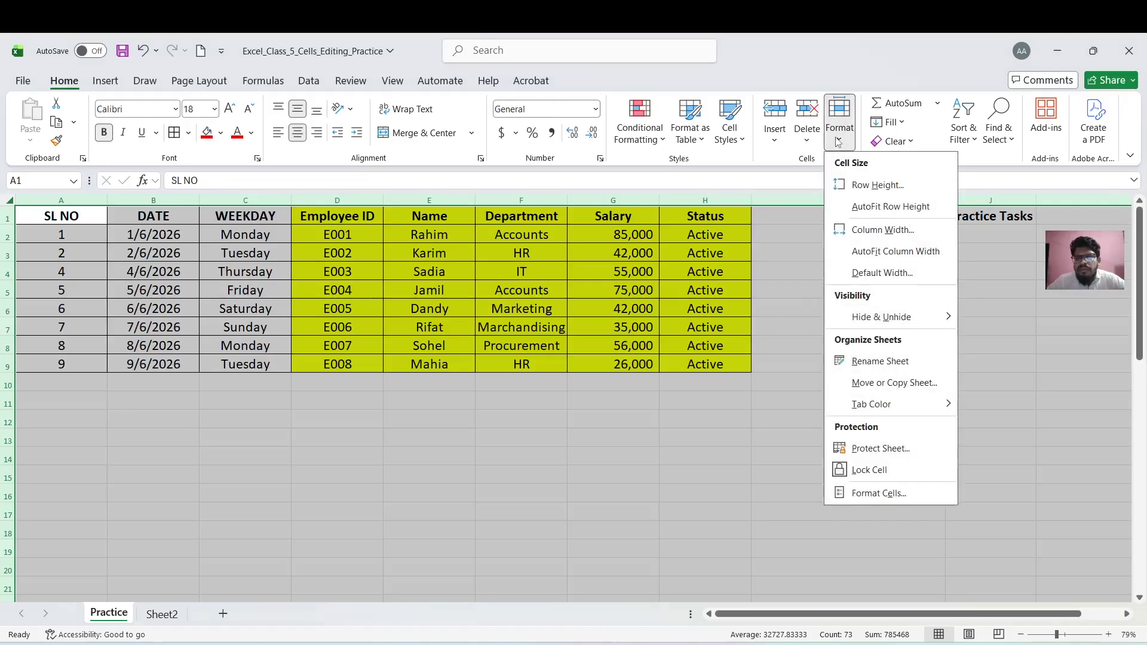
mouse_move(882, 317)
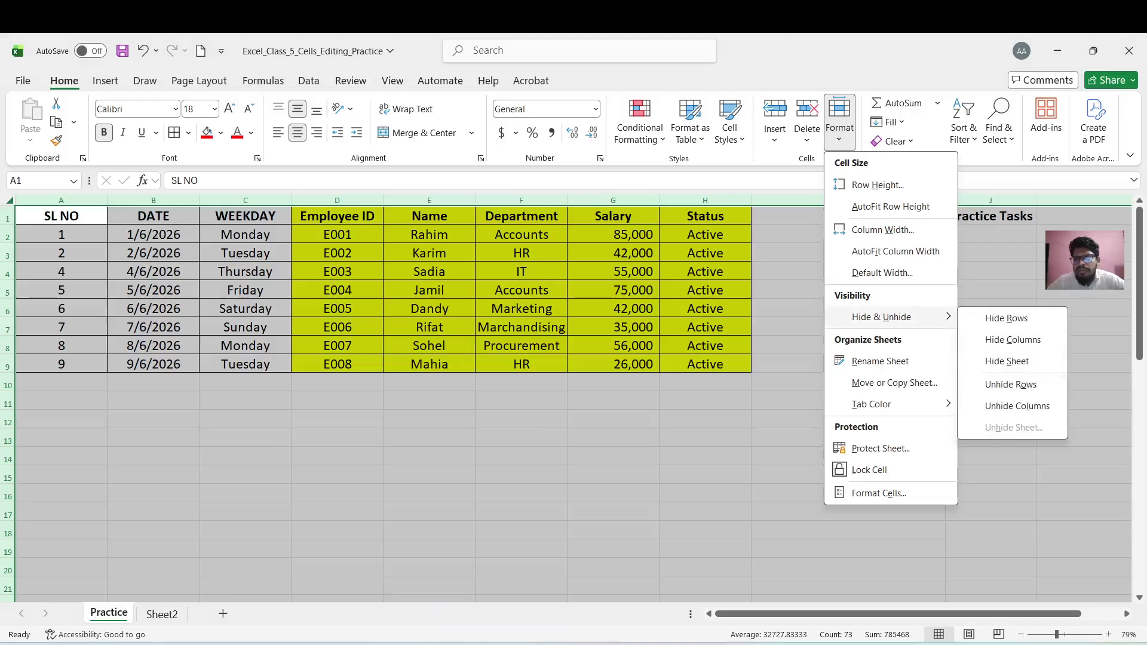
left_click(1034, 234)
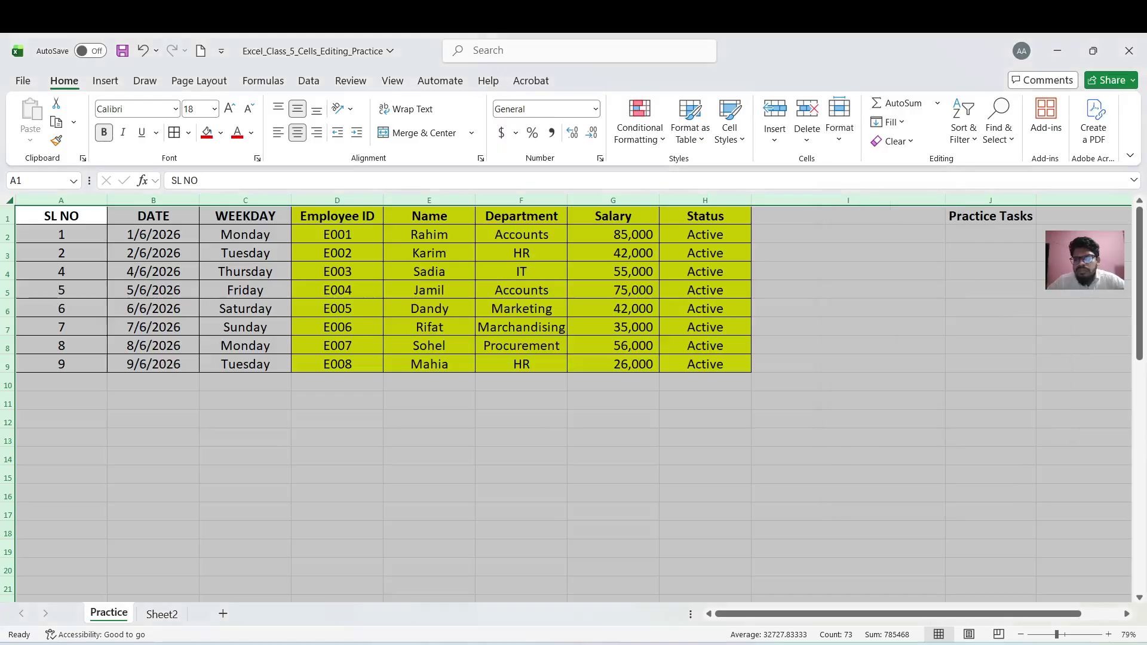
left_click(844, 132)
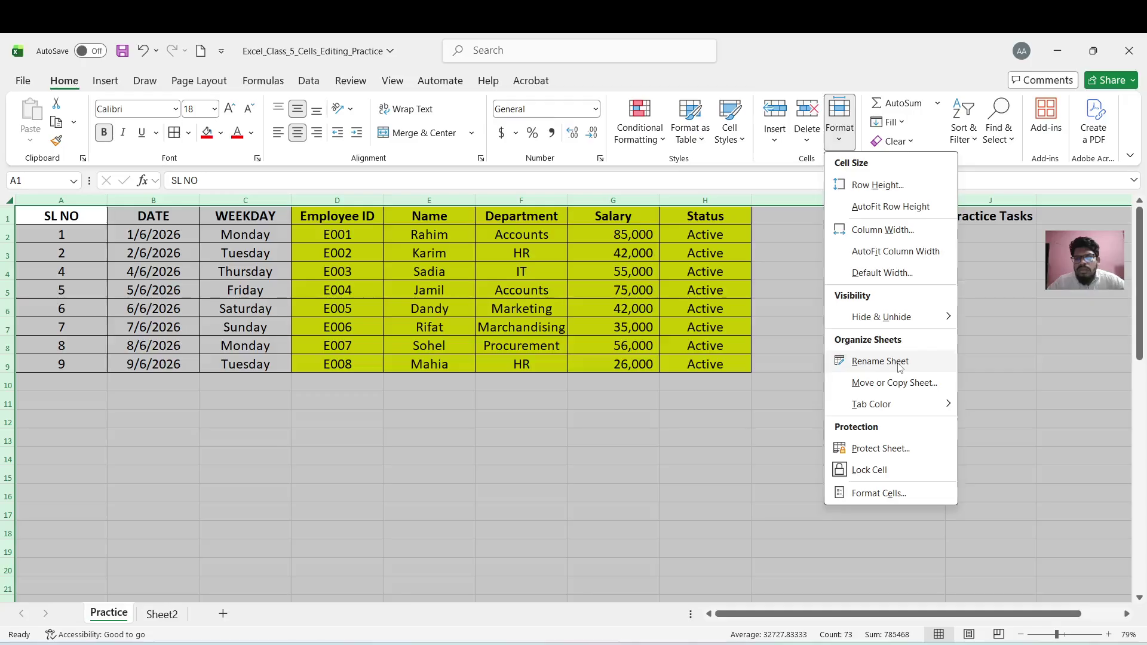
Rename the Practice sheet tab from 'Practice' to 'Salary Sheet'
left_click(900, 366)
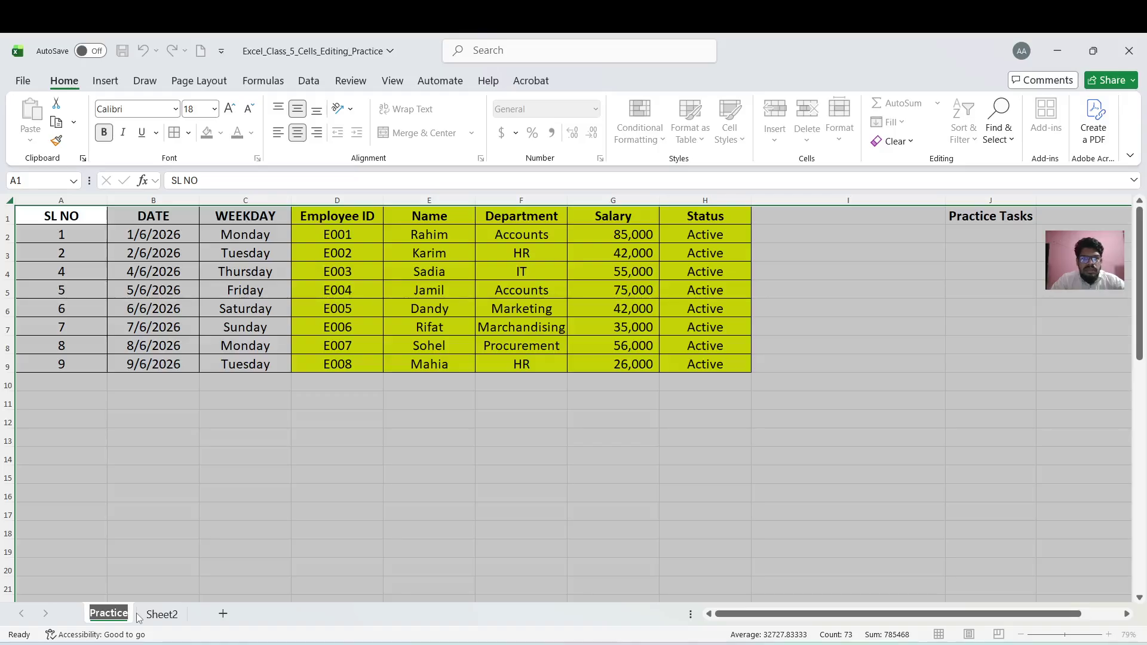
key("BackSpace")
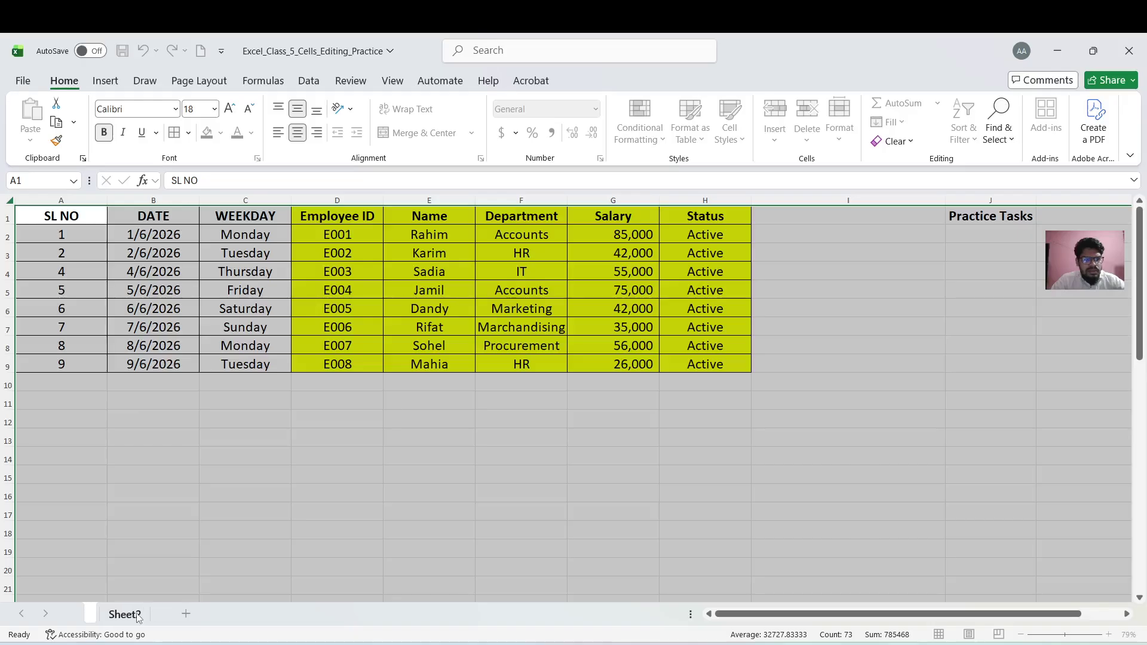
type("Salary")
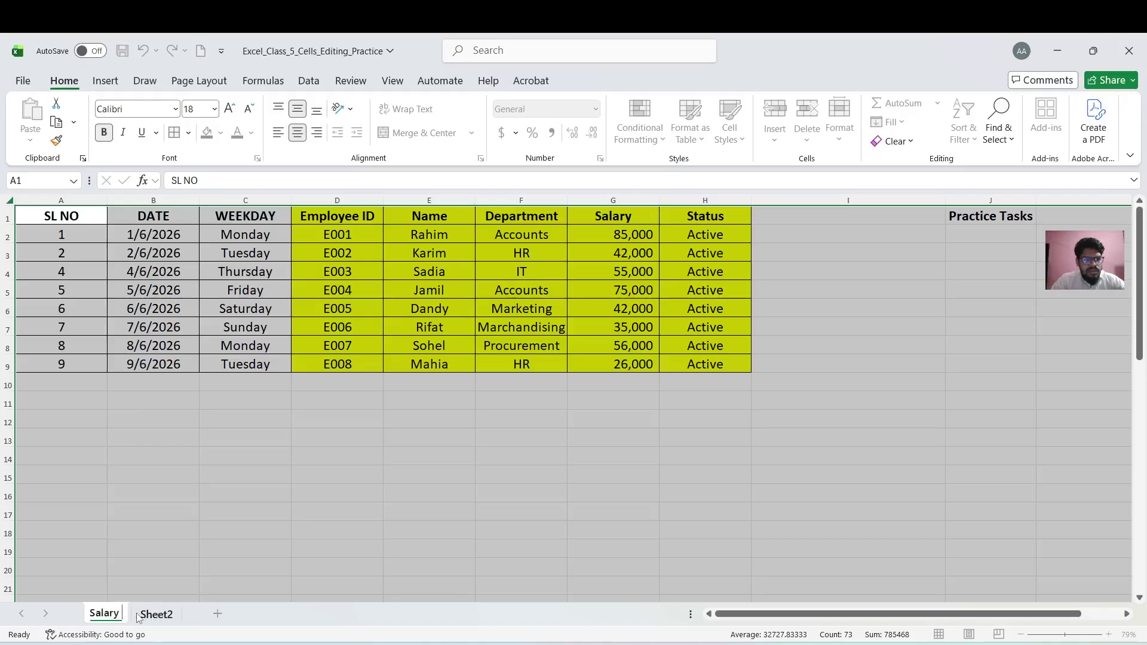
type(" Sheet")
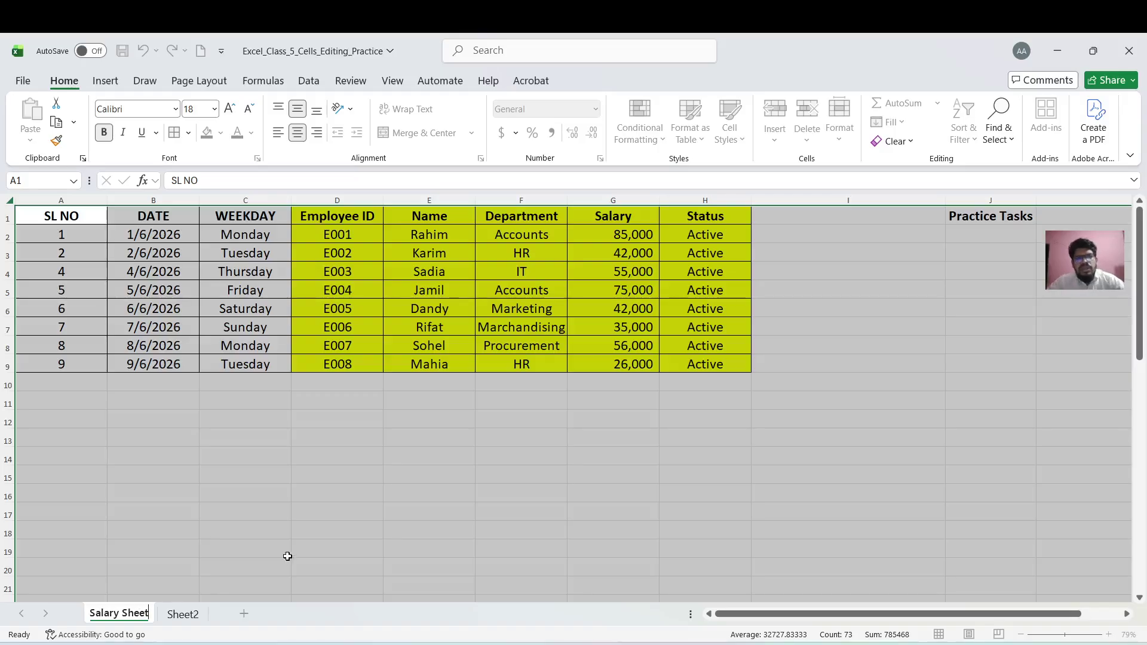
left_click(293, 531)
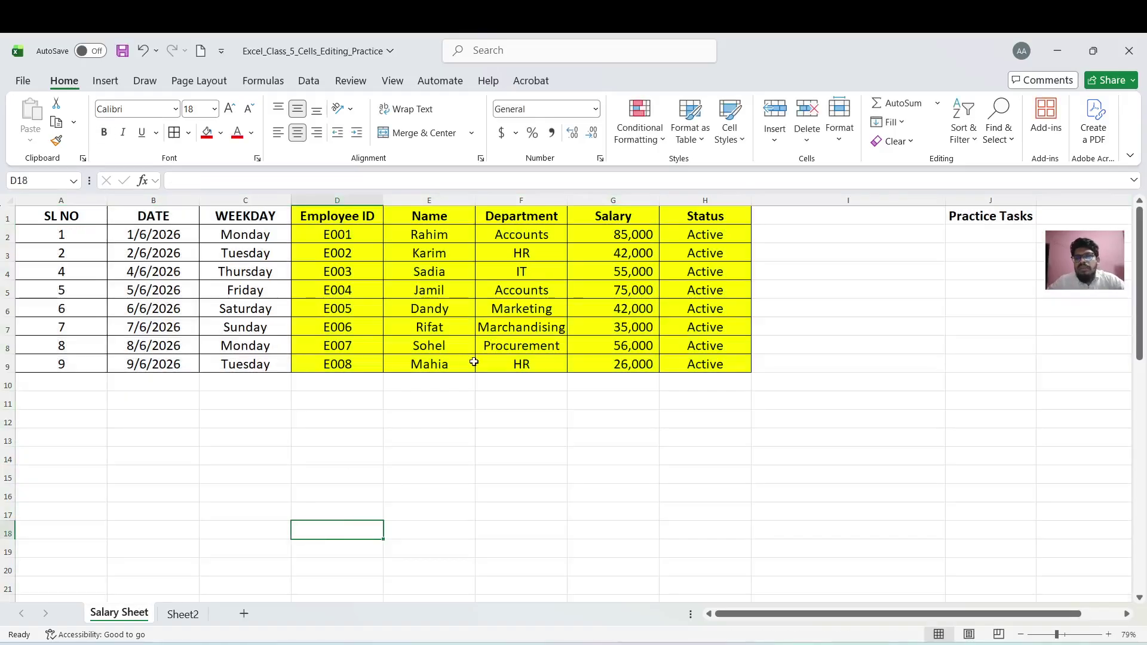
left_click(369, 292)
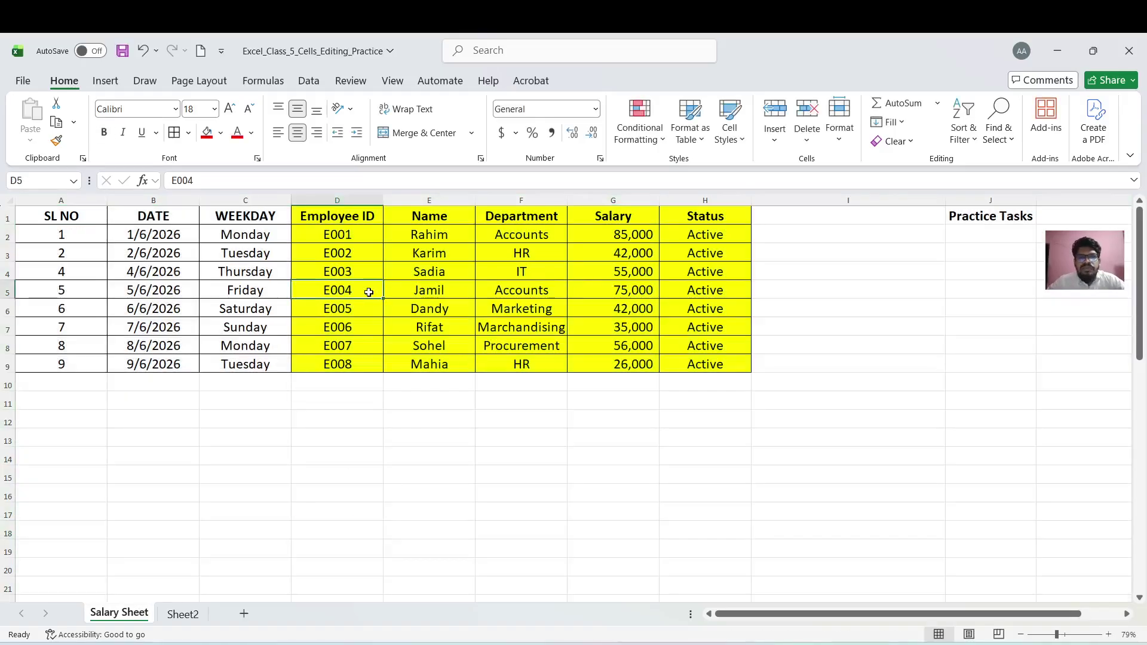
left_click(841, 122)
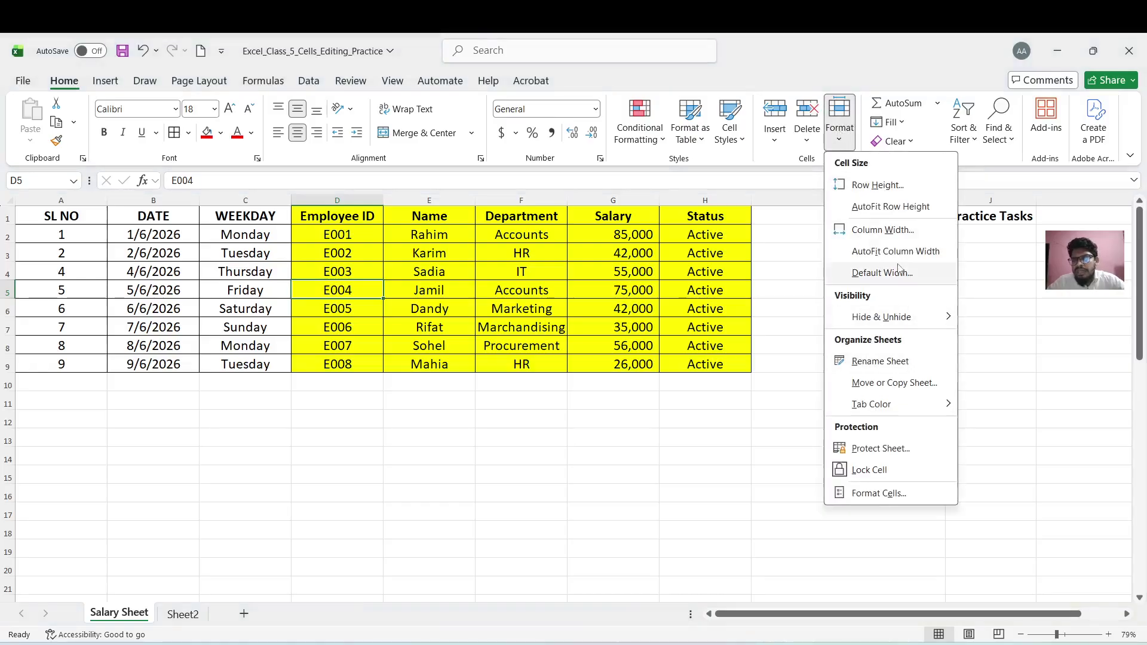
Duplicate Salary Sheet after Sheet2 using Move or Copy with Create a copy ticked
mouse_move(914, 312)
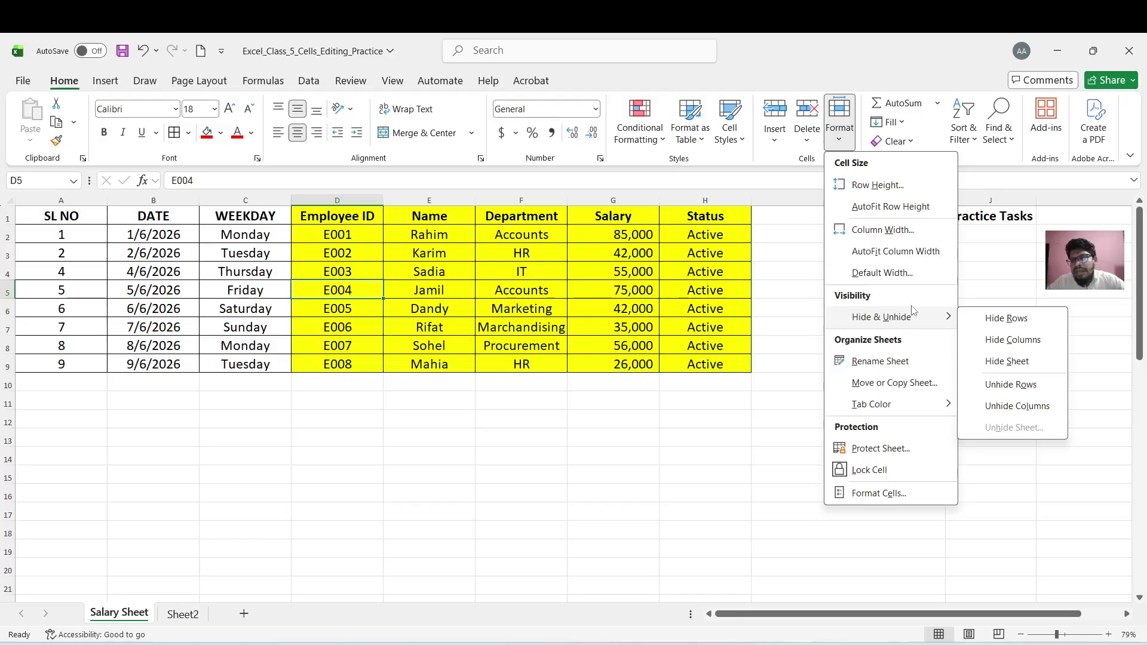
left_click(913, 385)
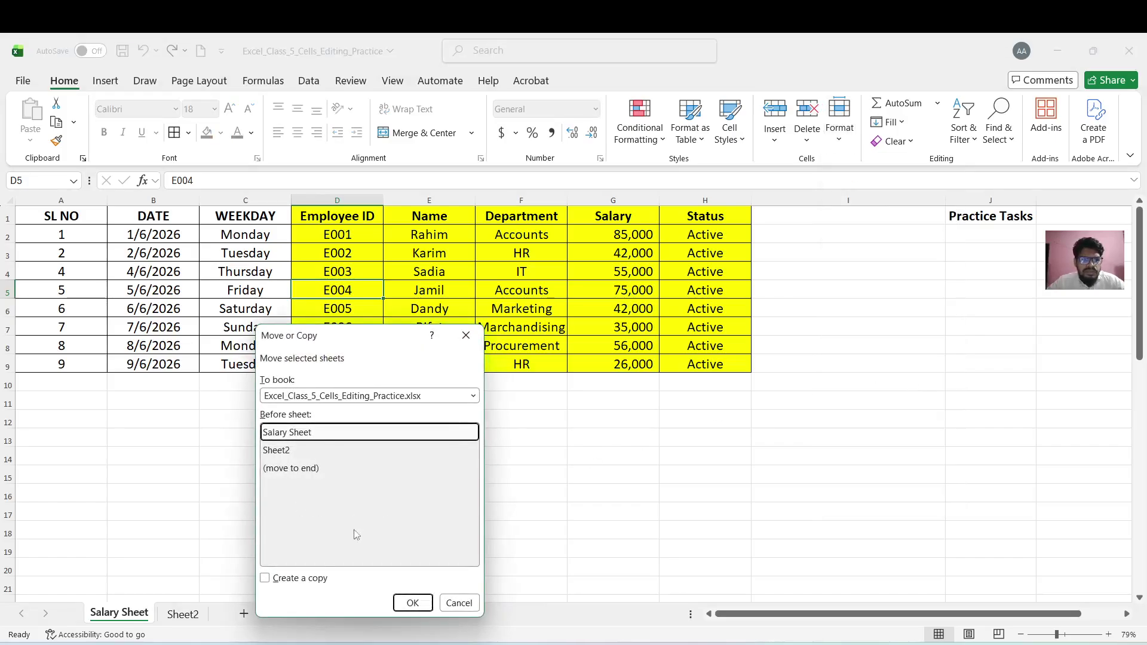
left_click(296, 472)
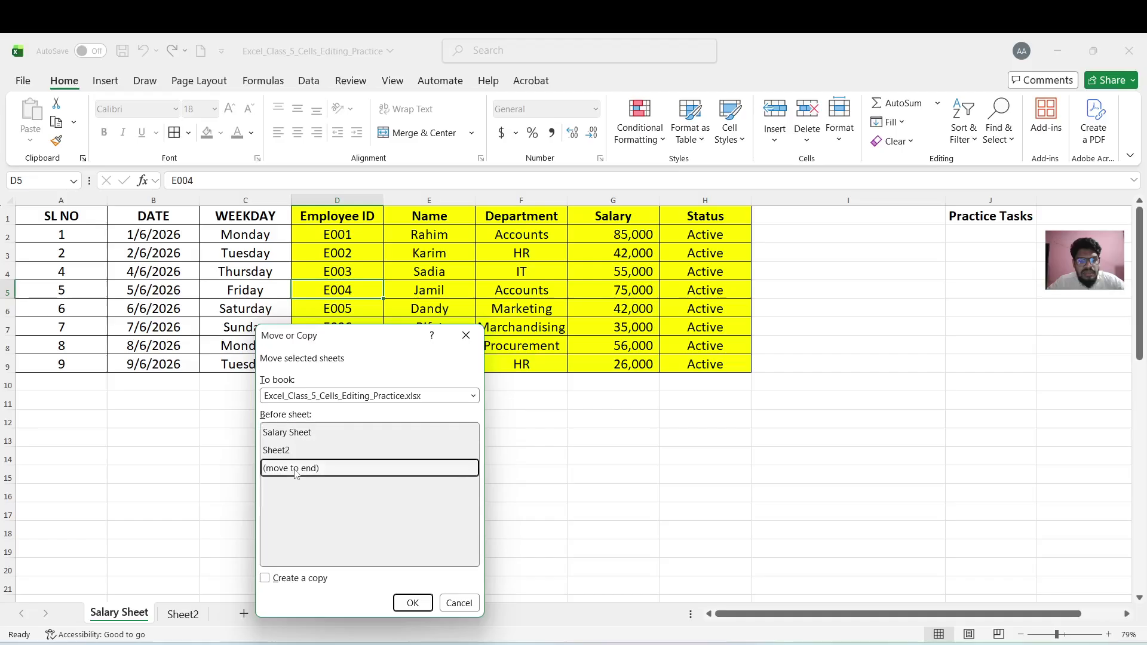
left_click(266, 580)
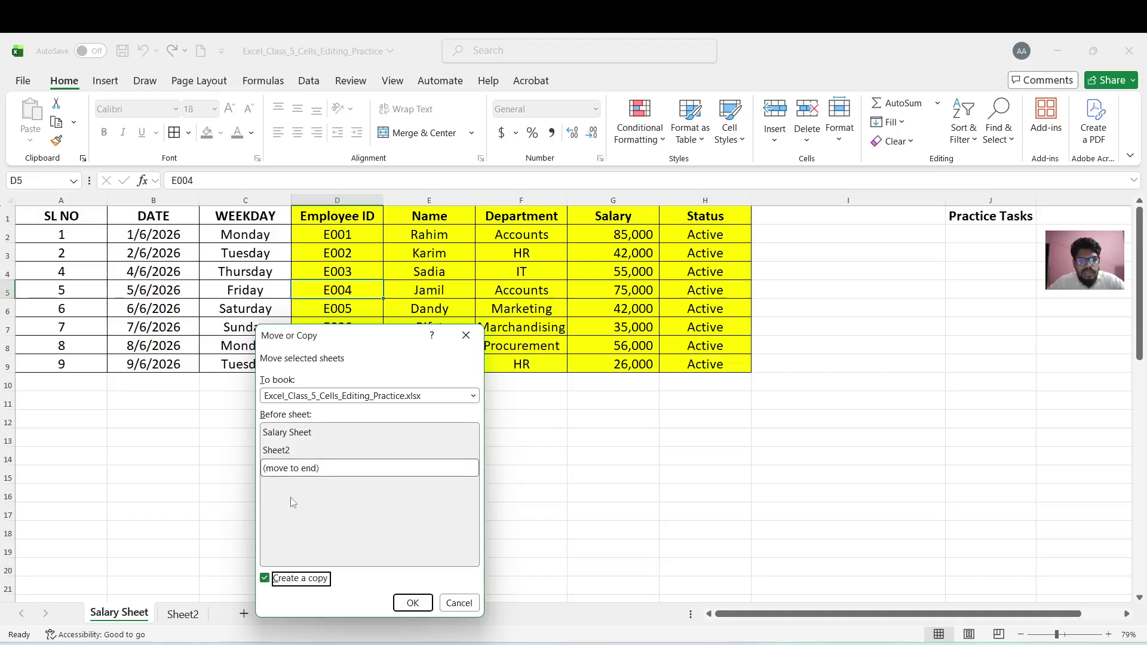
left_click(412, 603)
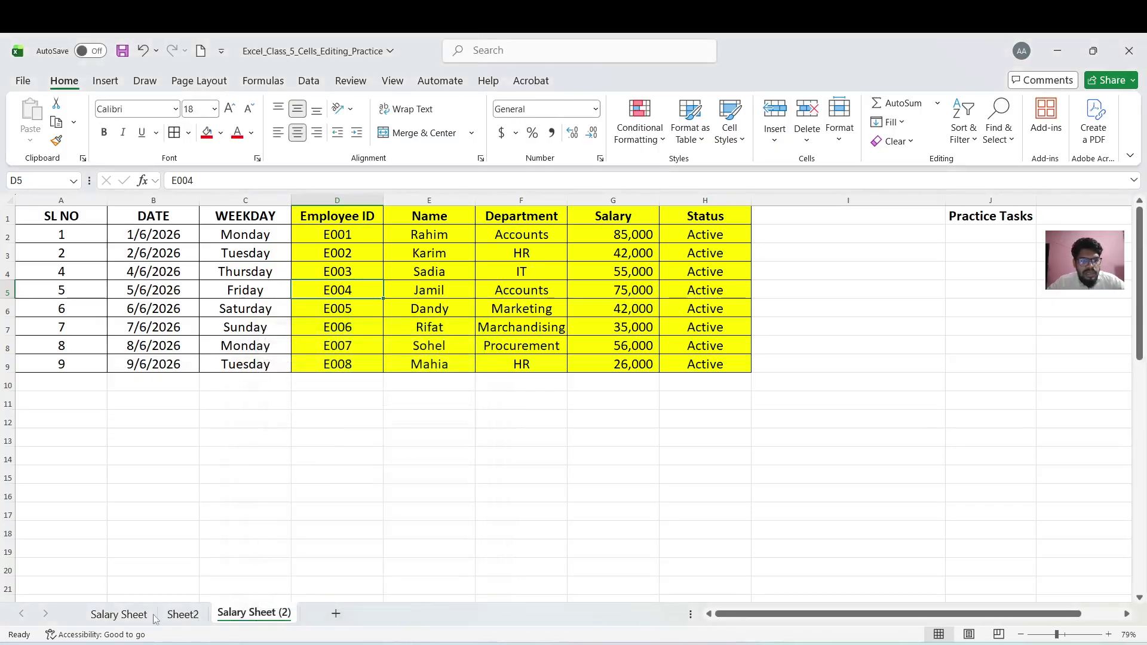
left_click(122, 614)
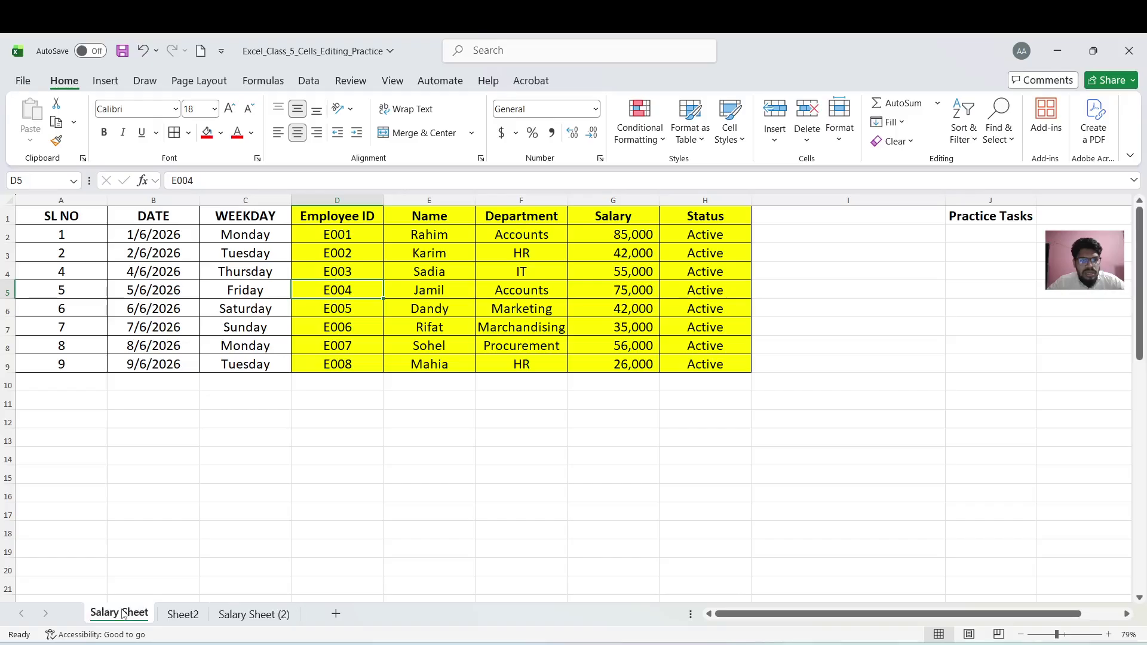
Copy Salary Sheet (2) into a new workbook, Book2, with Create a copy ticked
left_click(258, 624)
left_click_drag(280, 568, 261, 616)
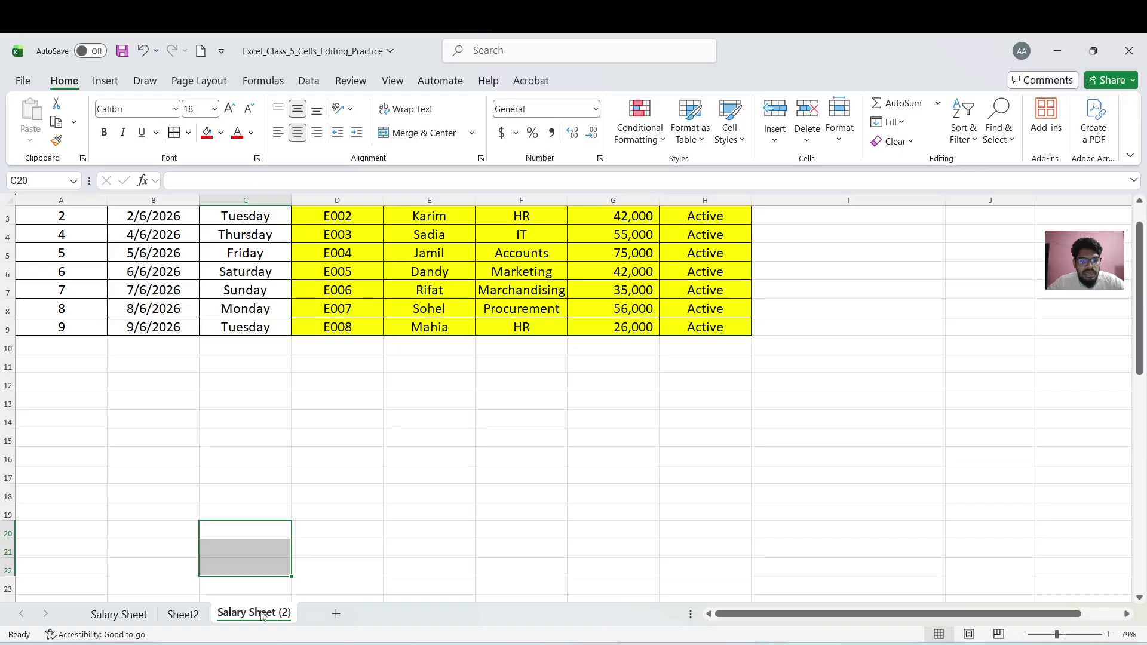
left_click(333, 514)
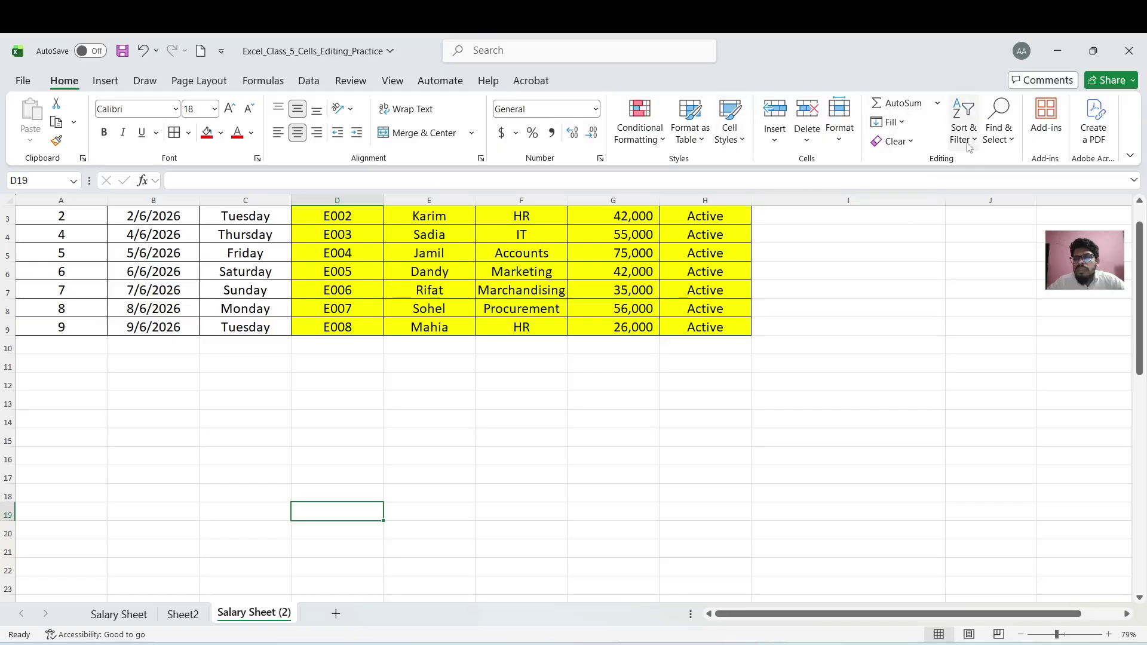
left_click(845, 142)
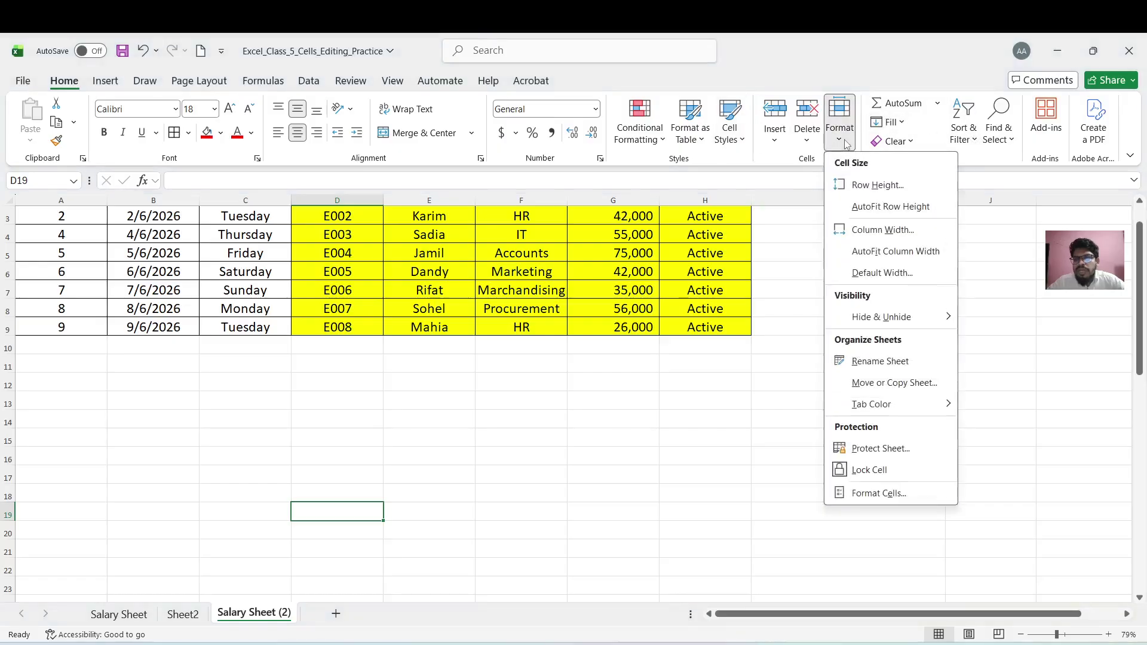
left_click(887, 382)
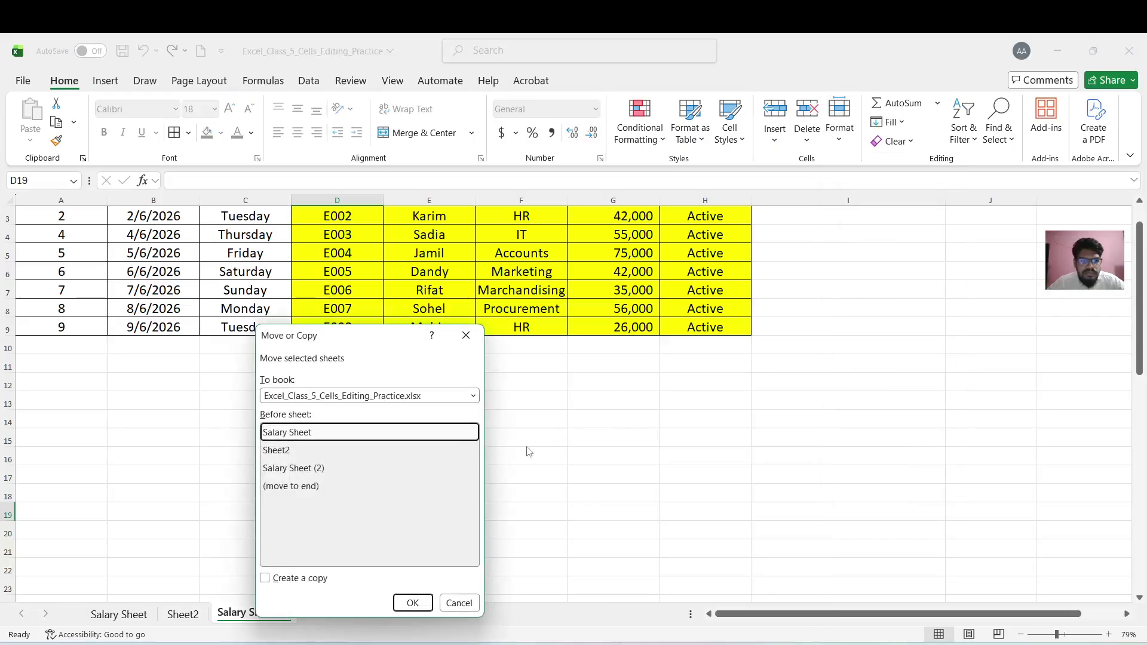
left_click(303, 487)
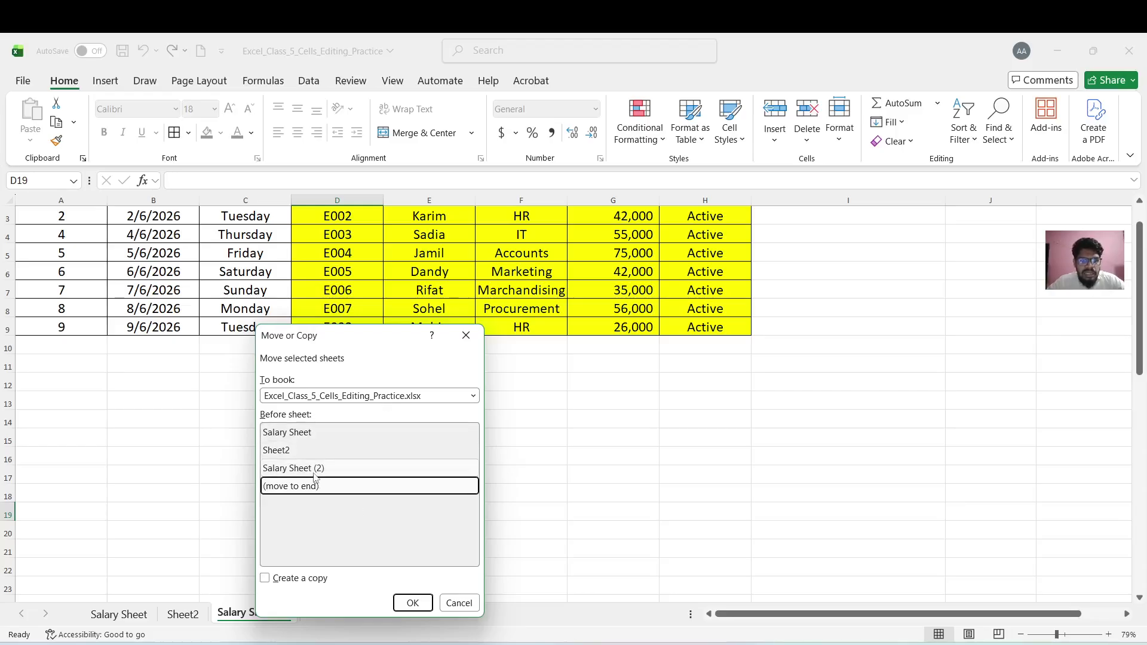
left_click(473, 397)
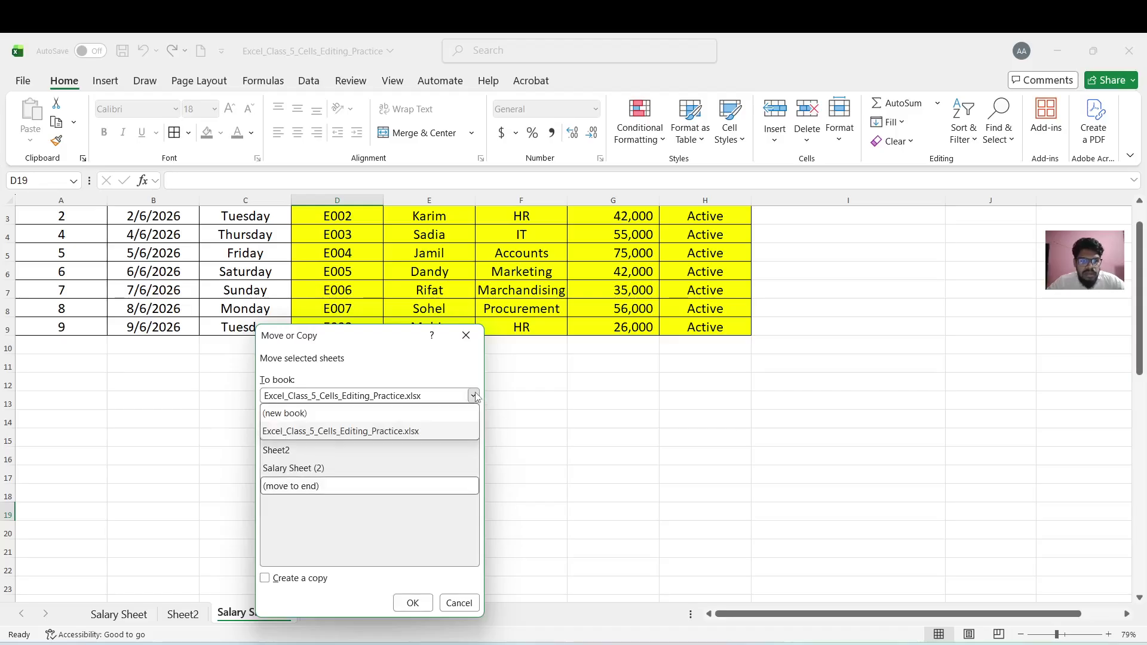
left_click(378, 418)
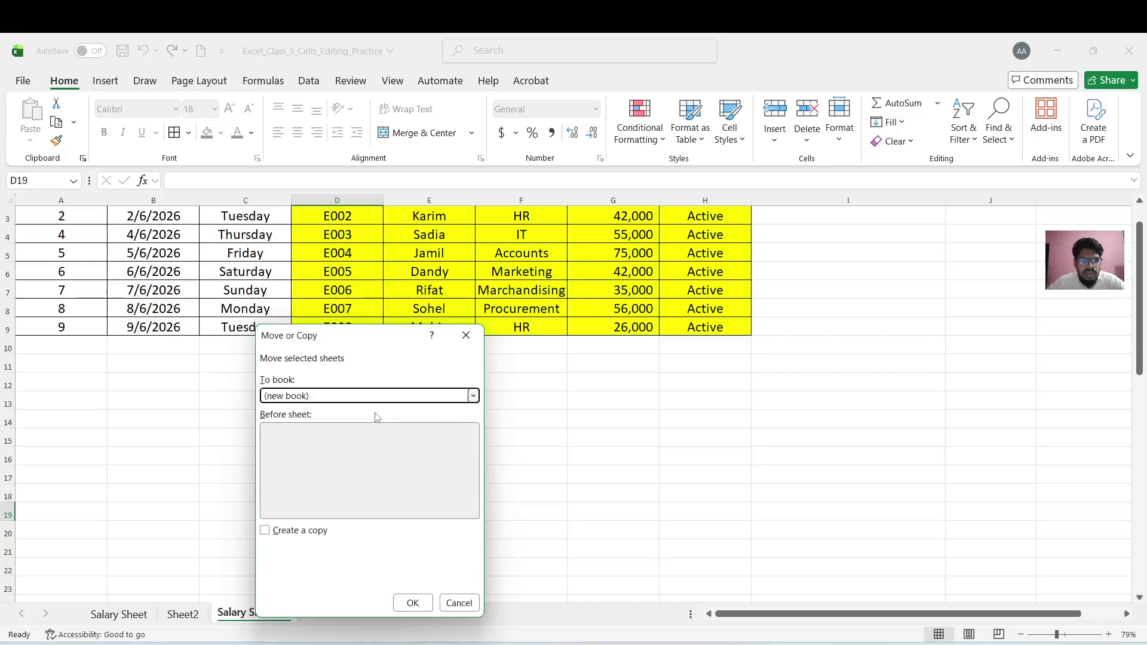
left_click(265, 534)
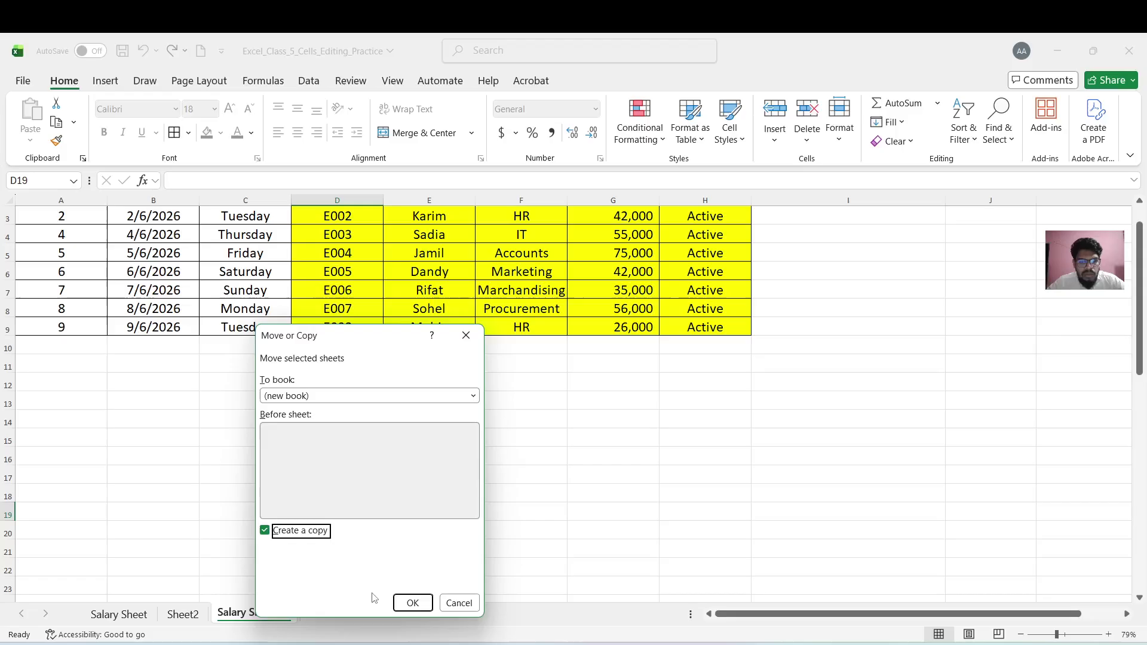
left_click(411, 603)
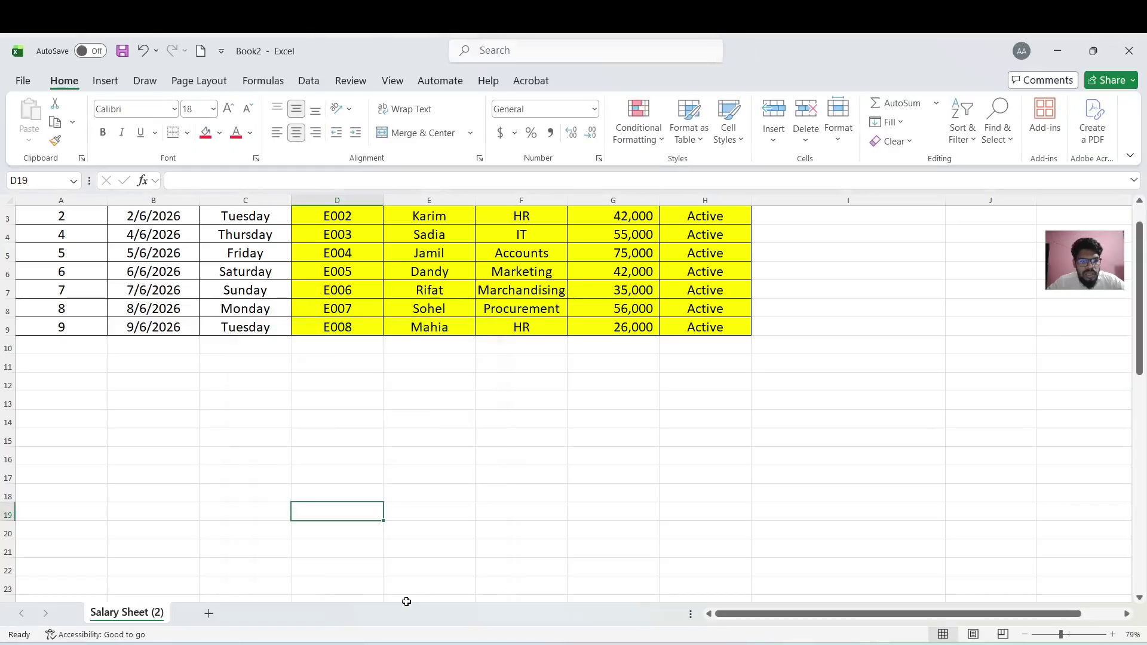
Switch from Book2 back to the Excel_Class_5_Cells_Editing_Practice workbook with Alt+Tab
left_click(268, 470)
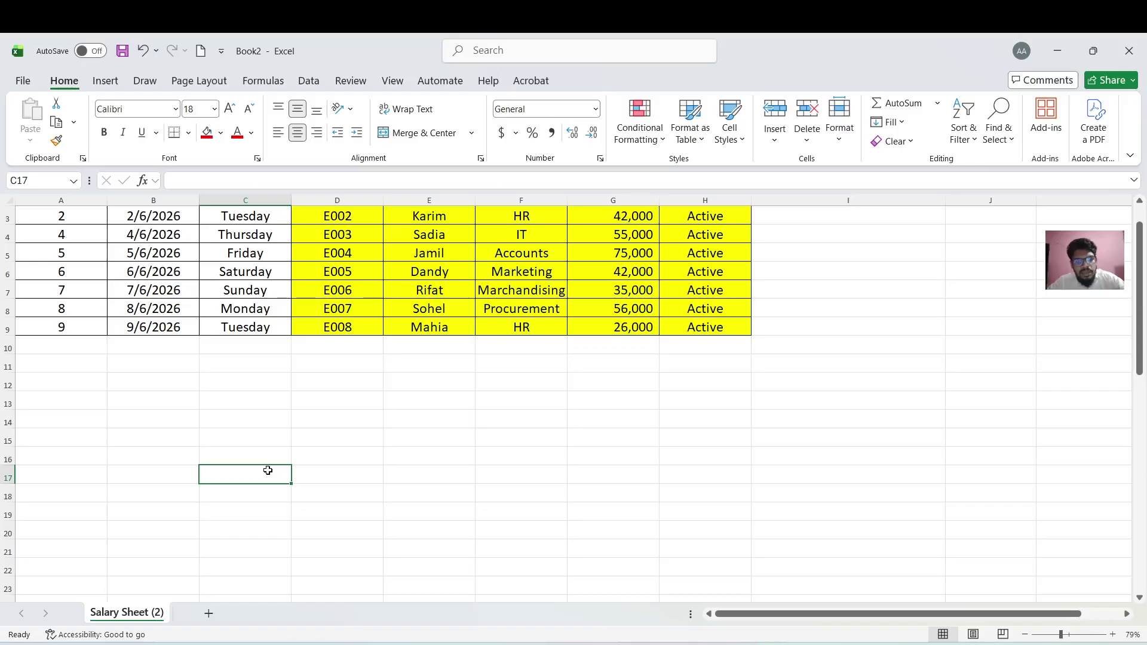
key("super")
key("super")
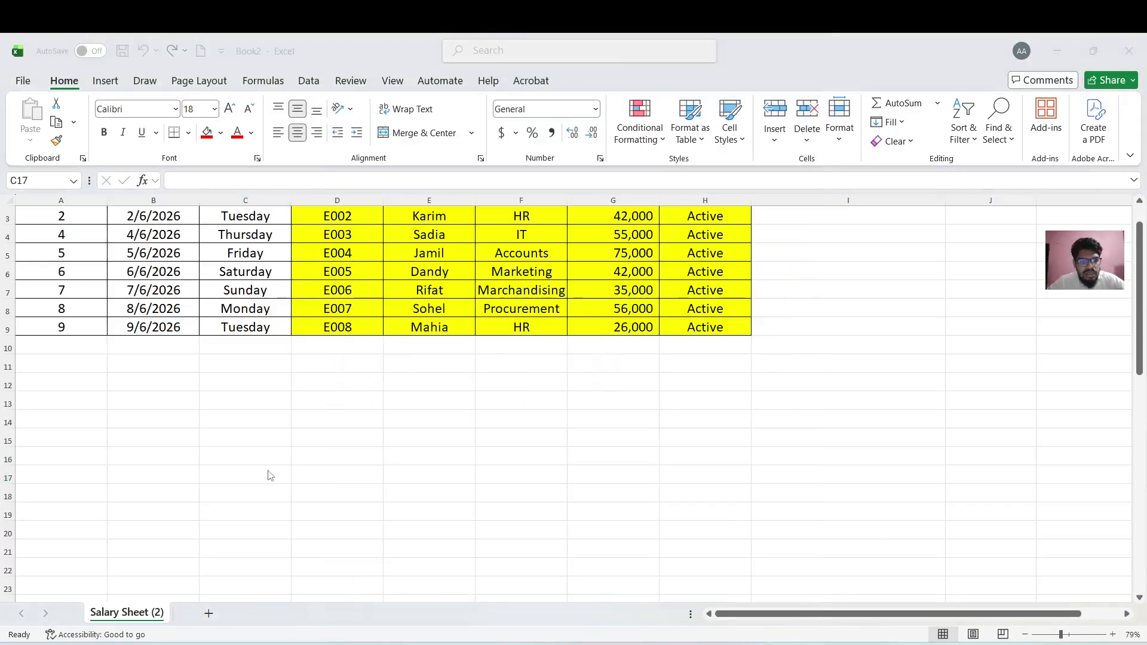
key("alt+Tab")
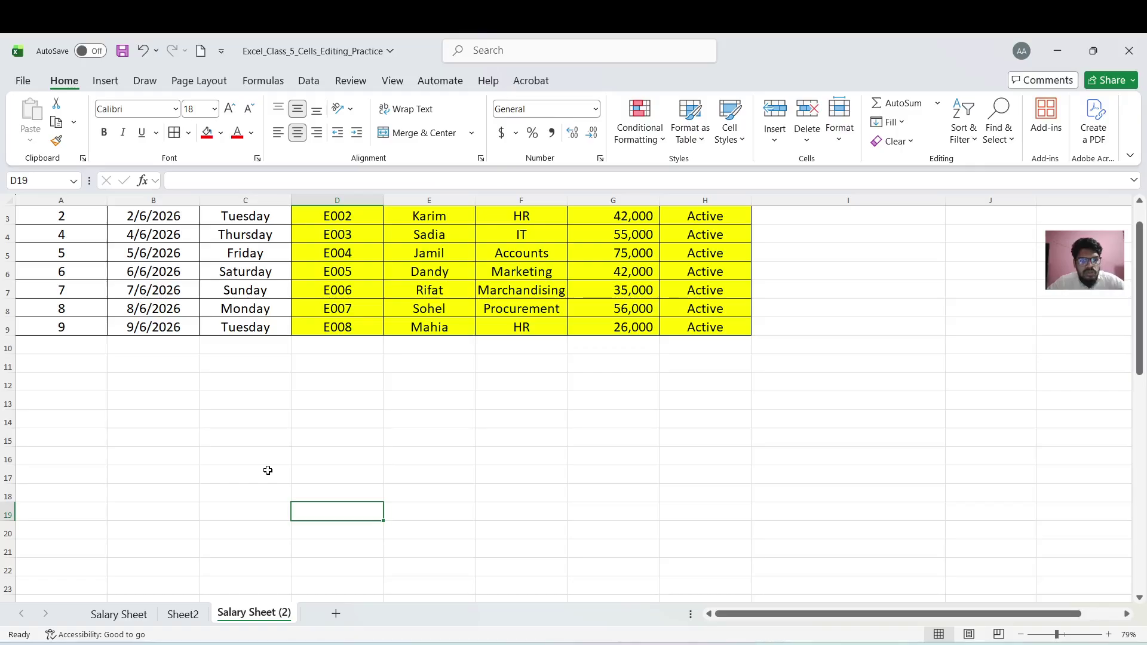
mouse_move(789, 644)
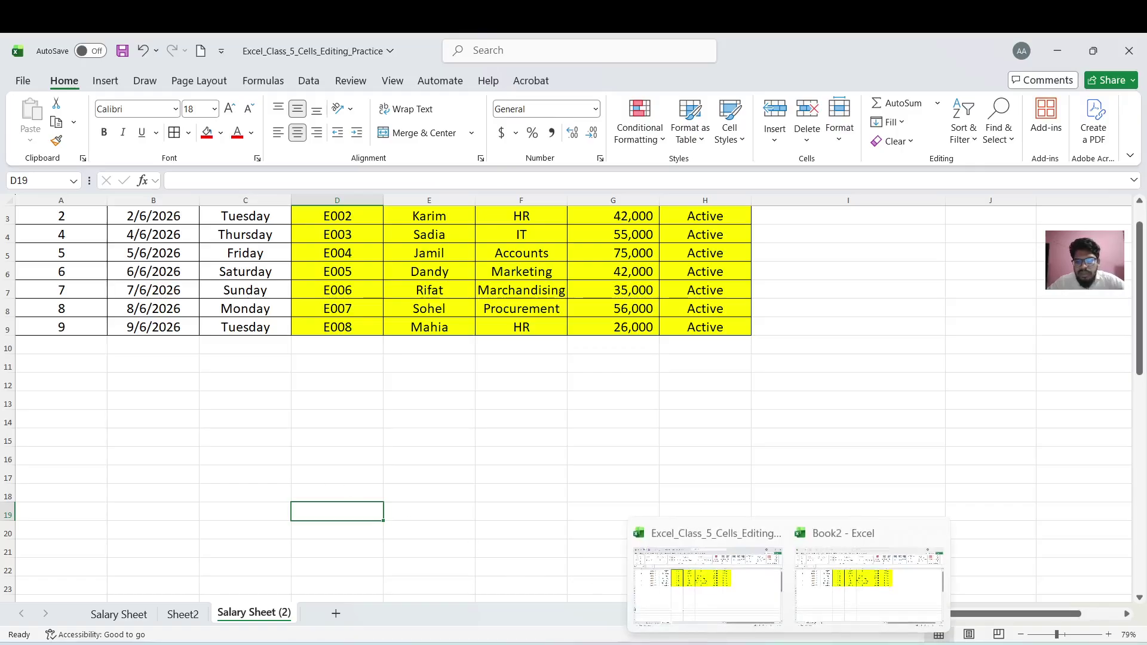
left_click(713, 454)
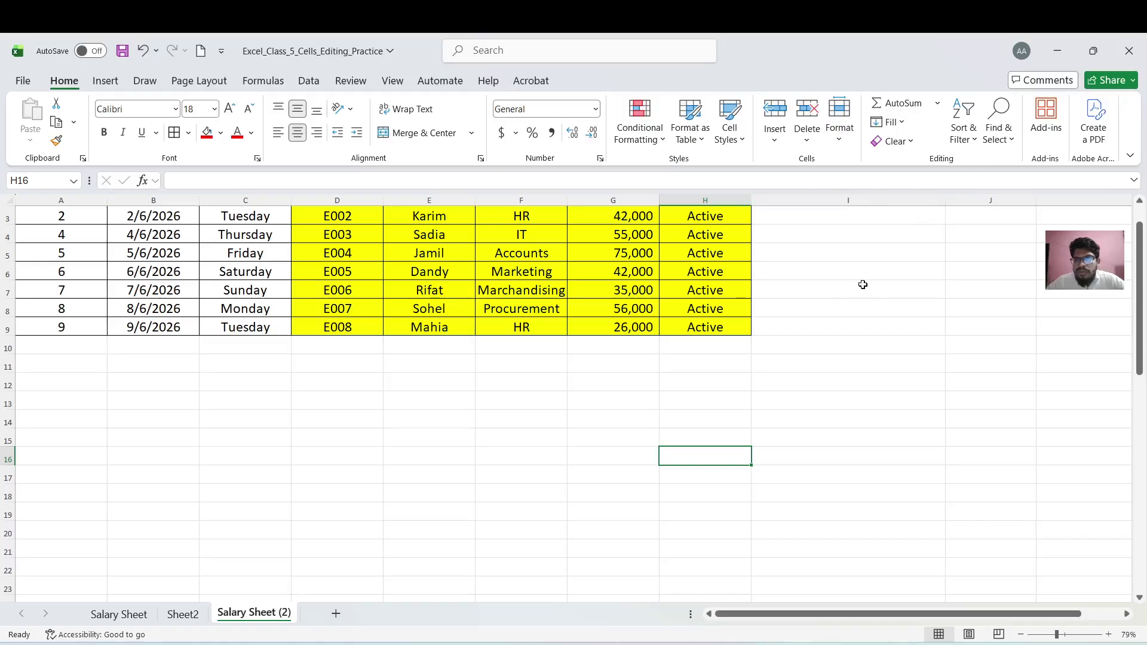
Colour the Salary Sheet (2) tab yellow
left_click(841, 141)
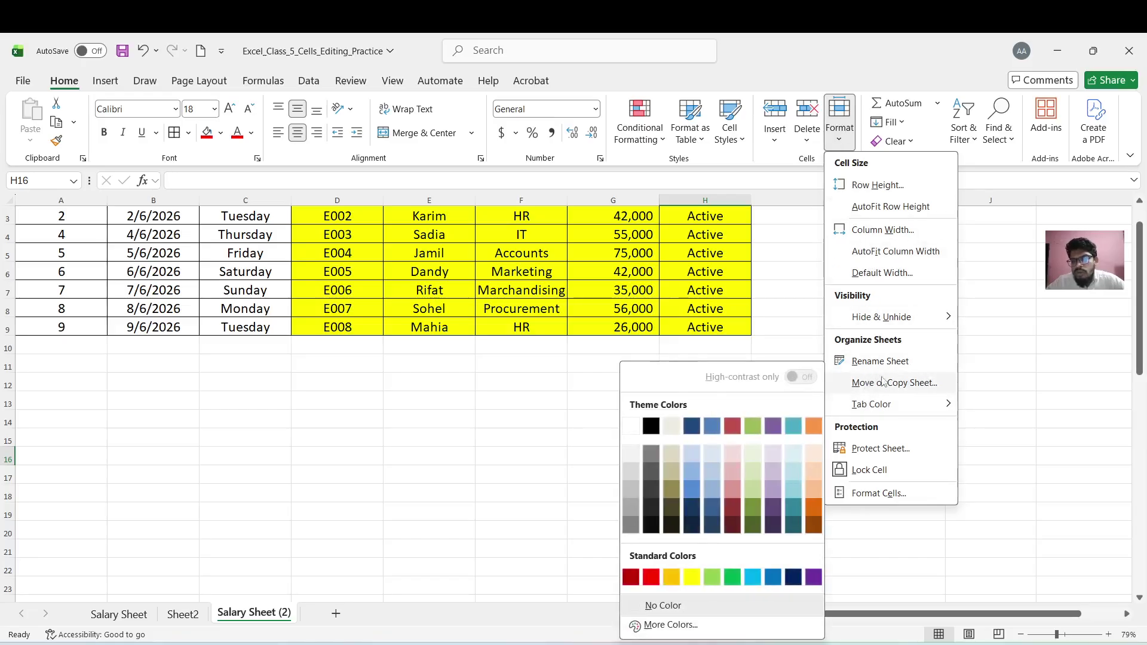
mouse_move(872, 406)
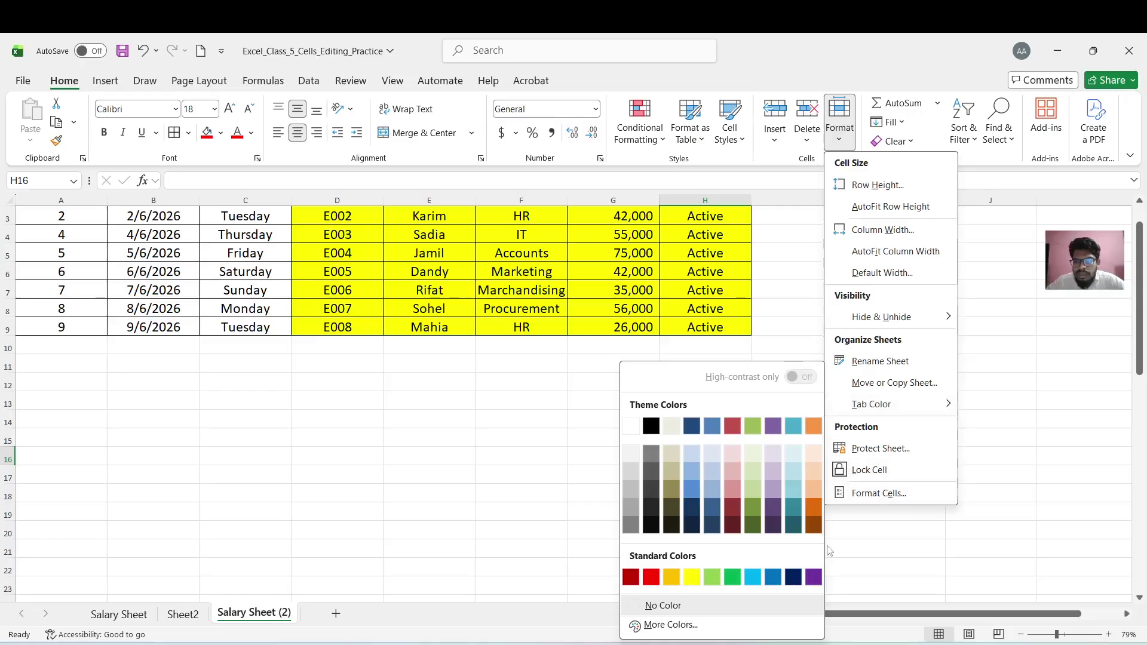
left_click(692, 576)
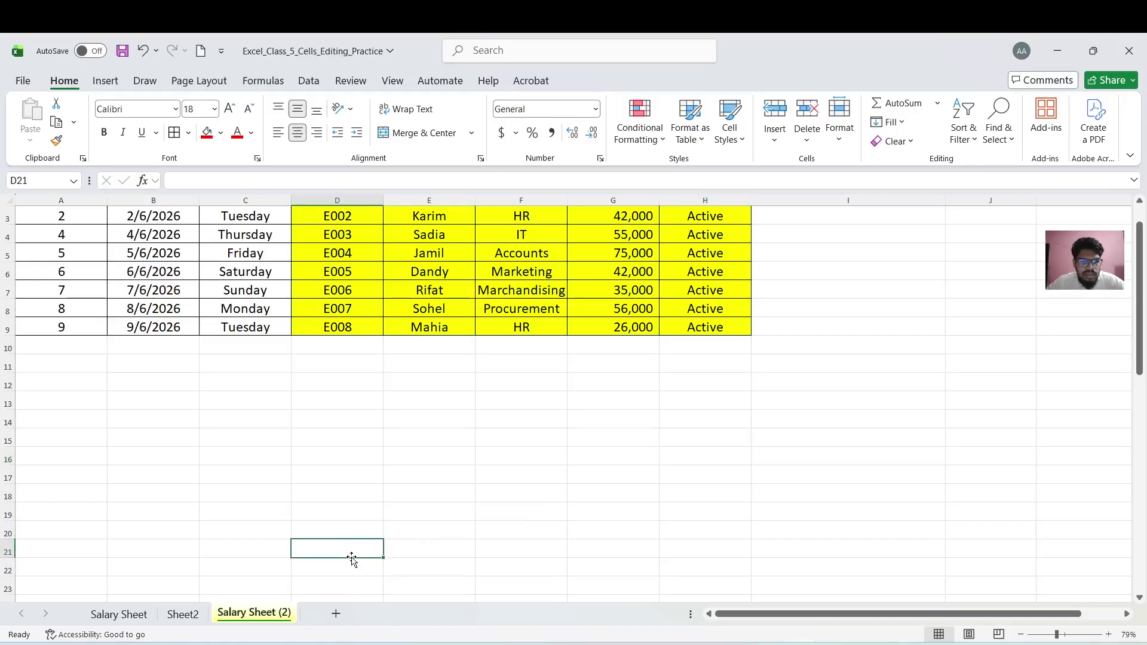
Colour the Salary Sheet tab green
left_click(187, 618)
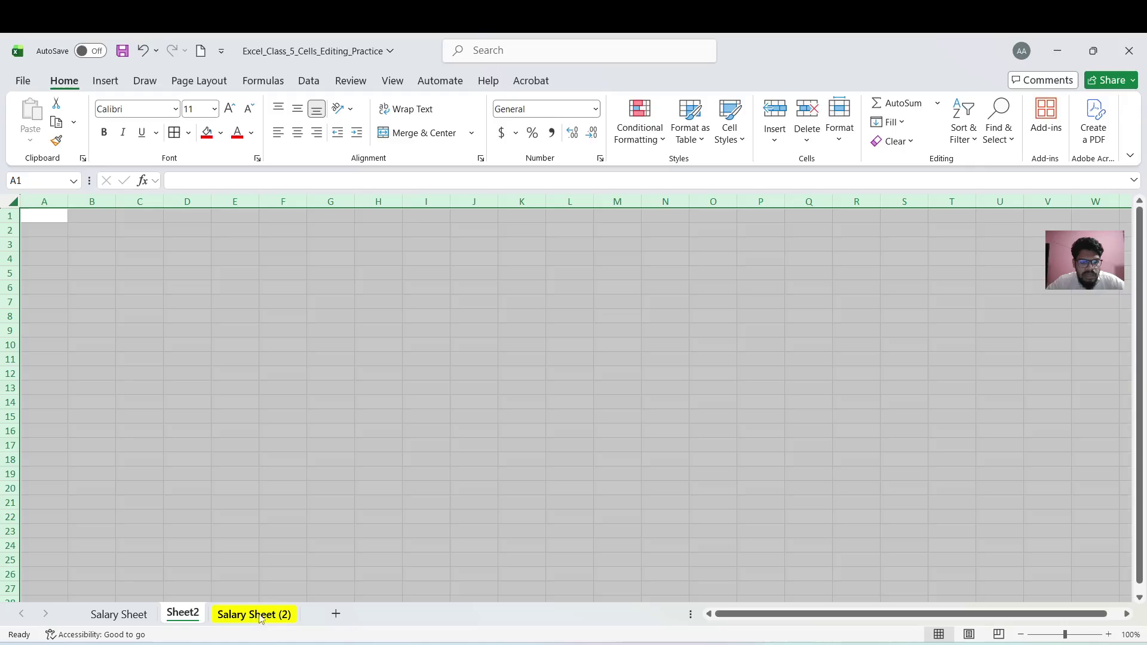
left_click(119, 614)
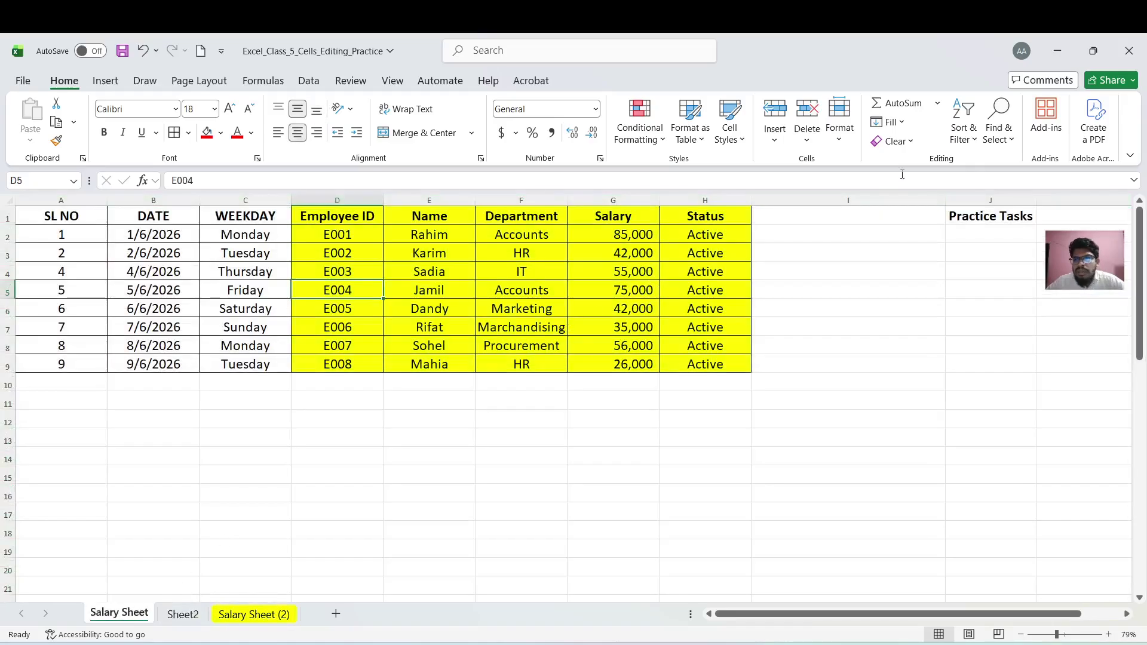
left_click(847, 141)
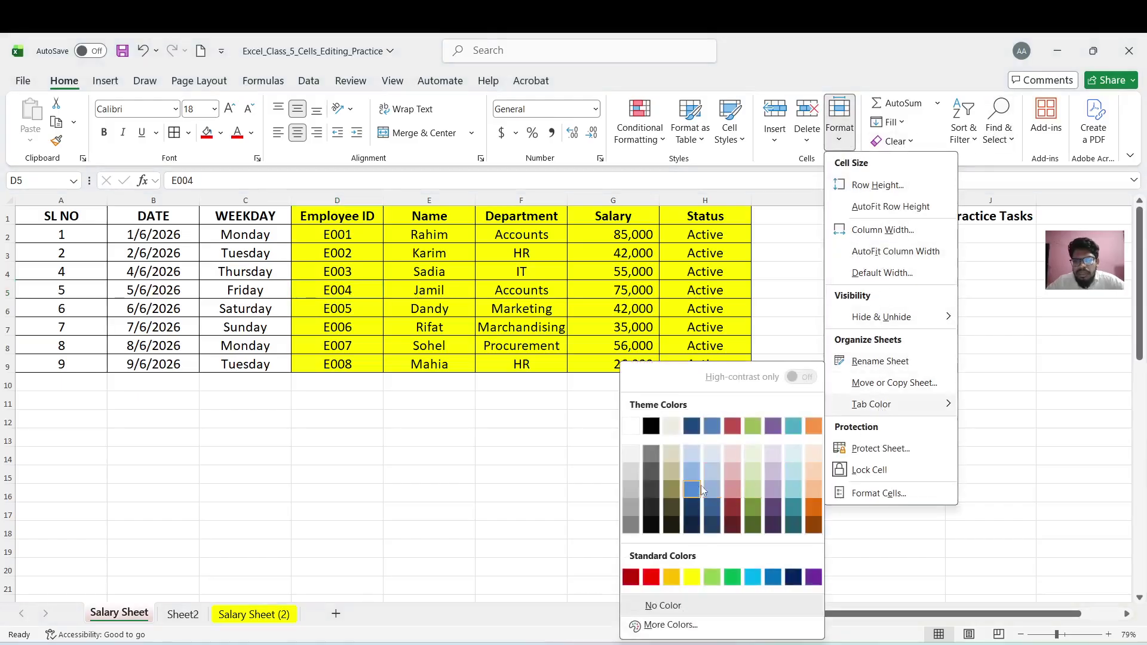
left_click(733, 577)
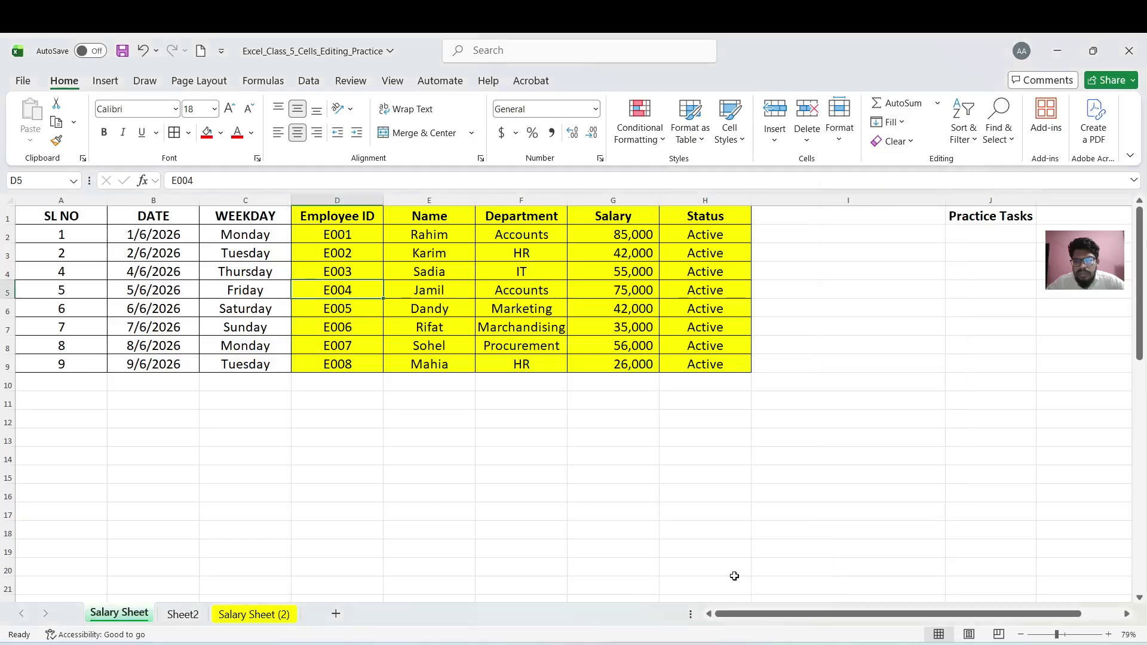
left_click(266, 616)
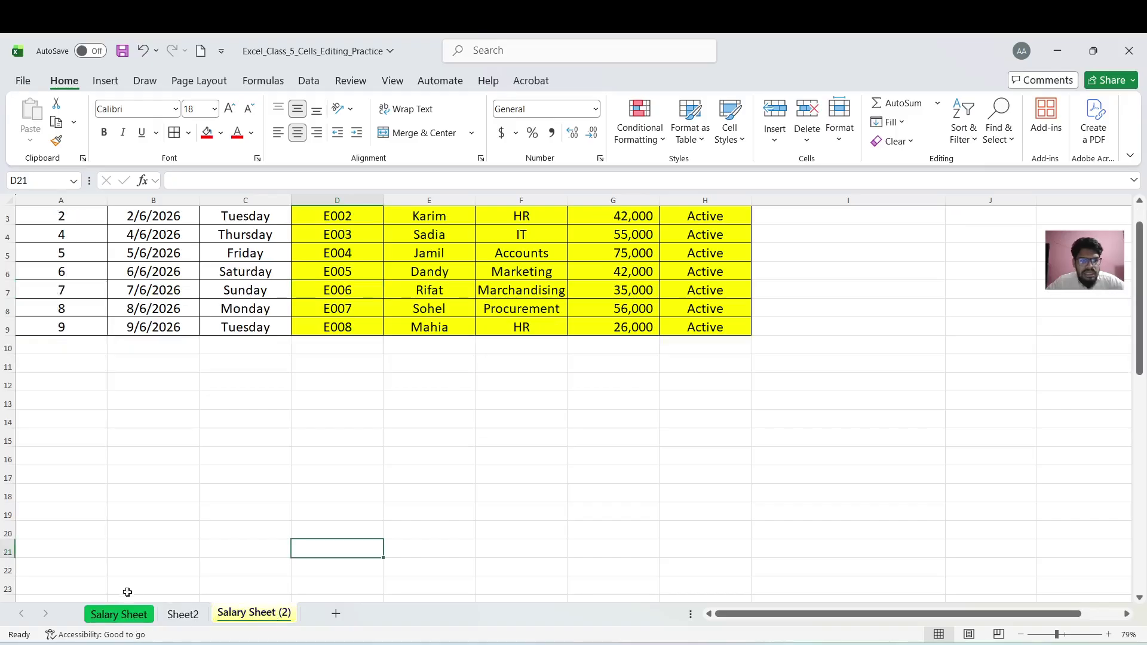
Return to Salary Sheet by way of Sheet2 and bring up its tab colour choices
left_click(267, 473)
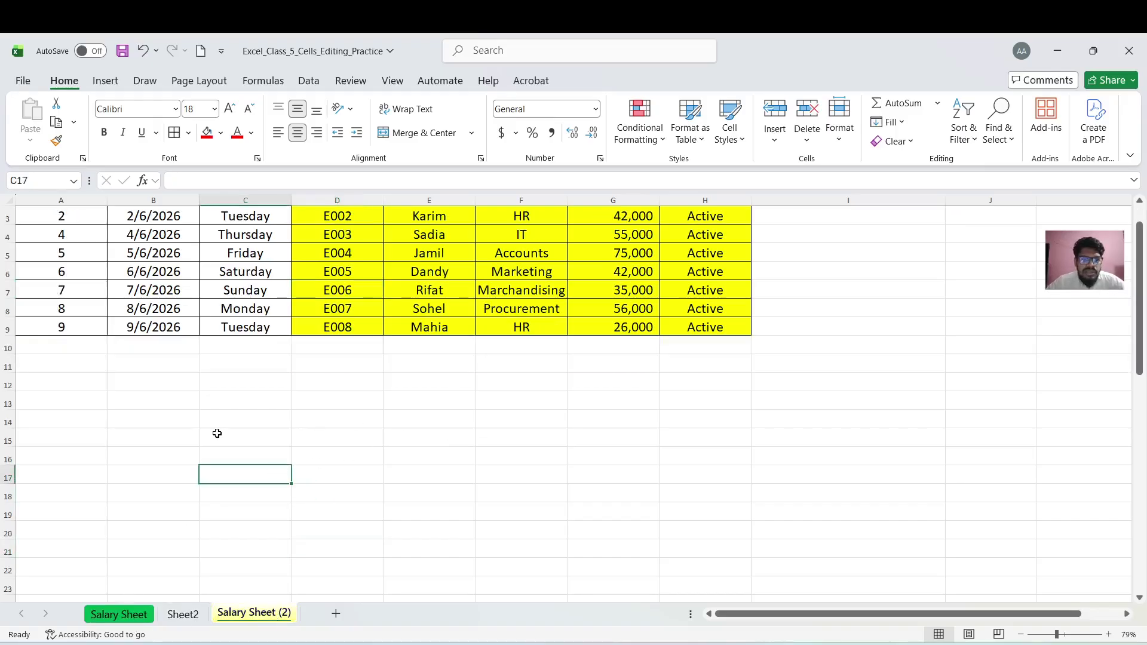
scroll(1144, 210, "up", 1)
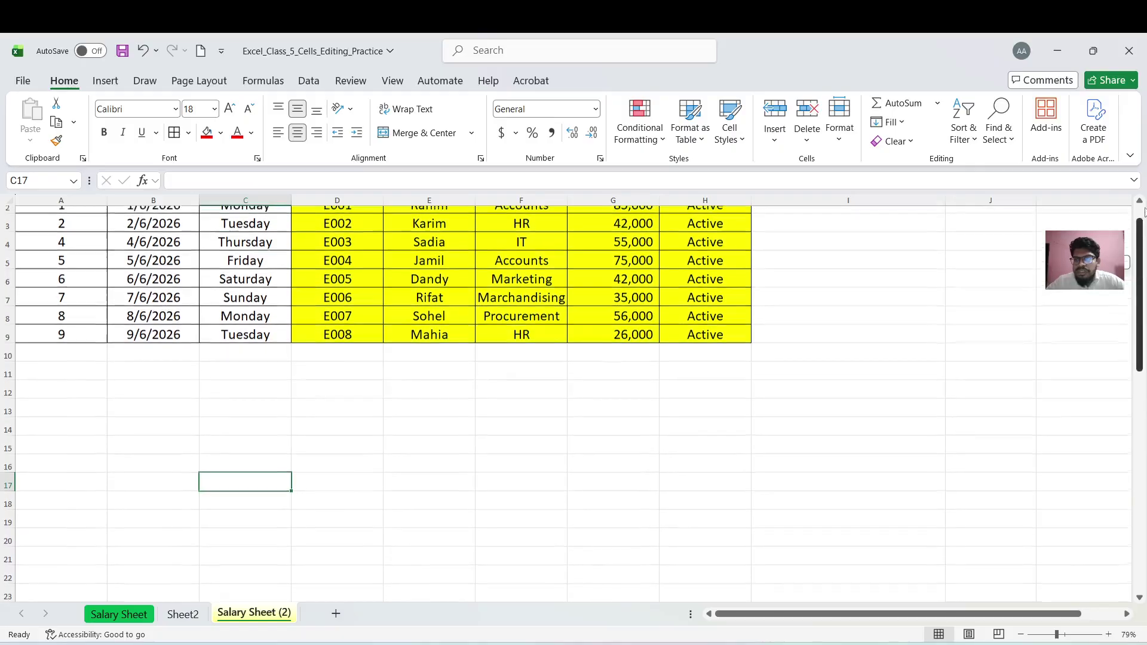
scroll(1144, 210, "up", 1)
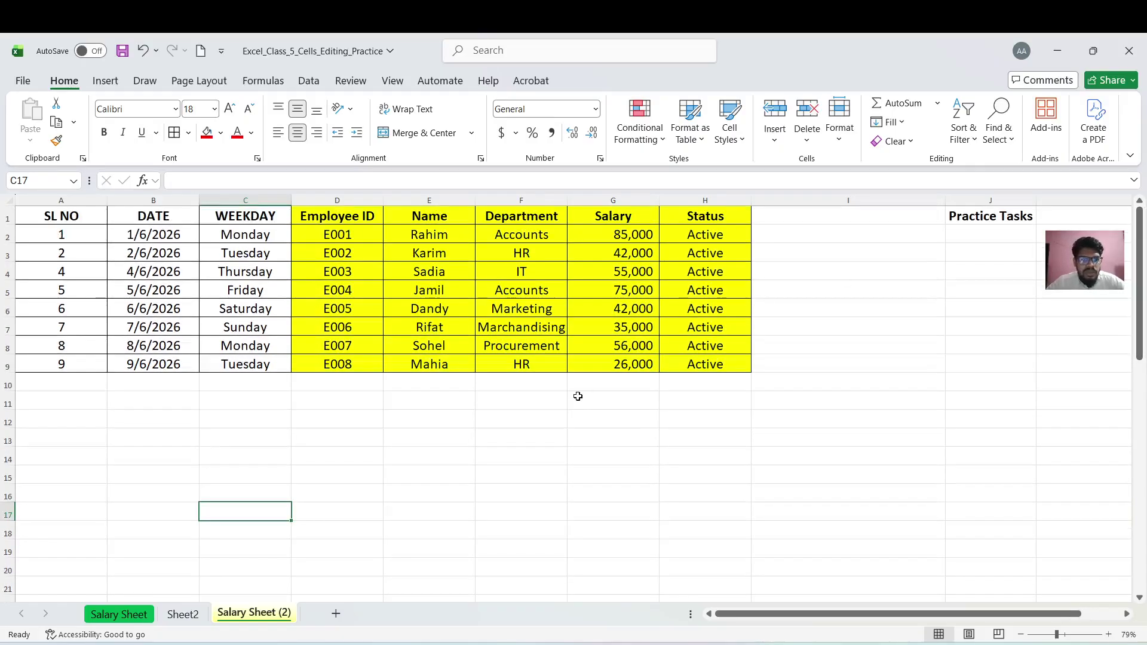
left_click(190, 616)
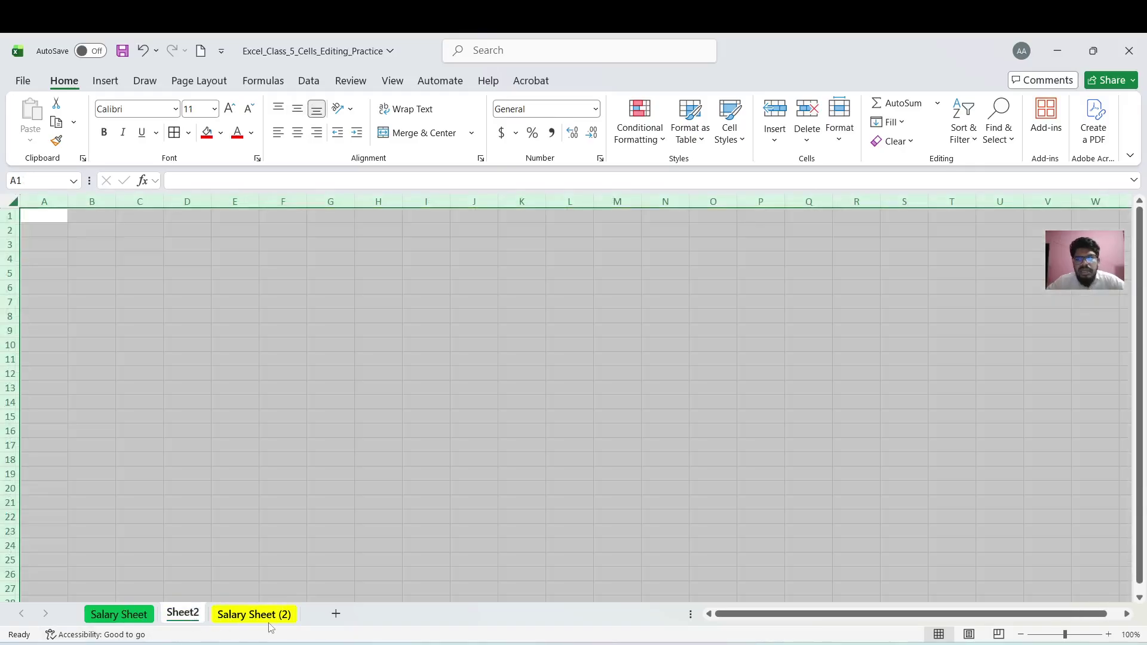
left_click(840, 149)
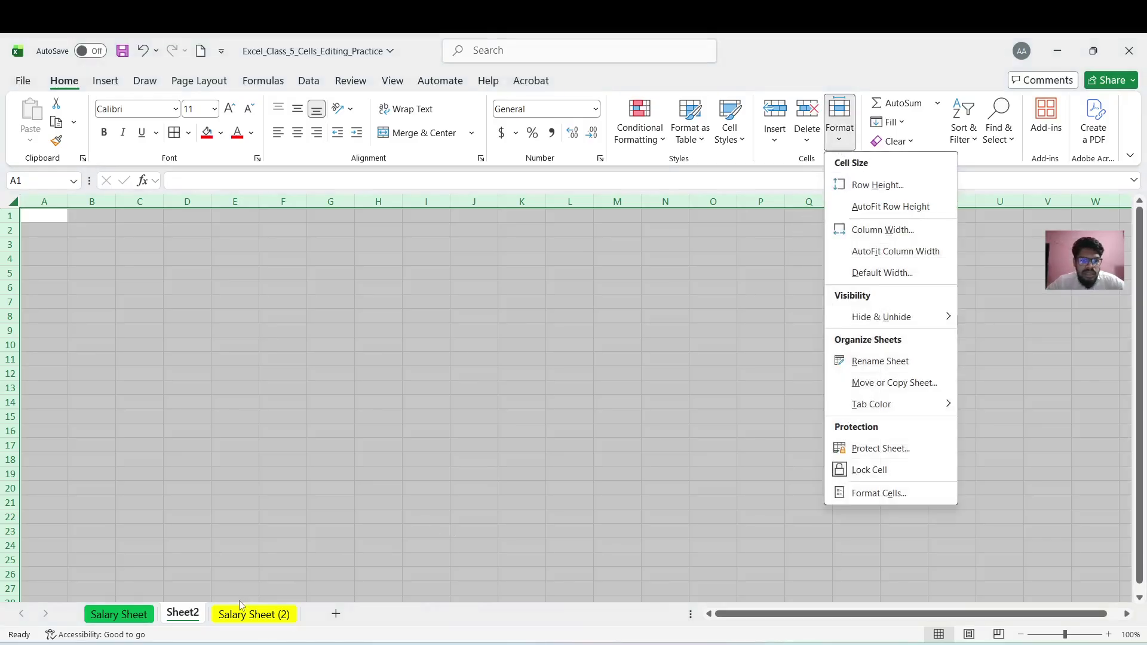
left_click(239, 600)
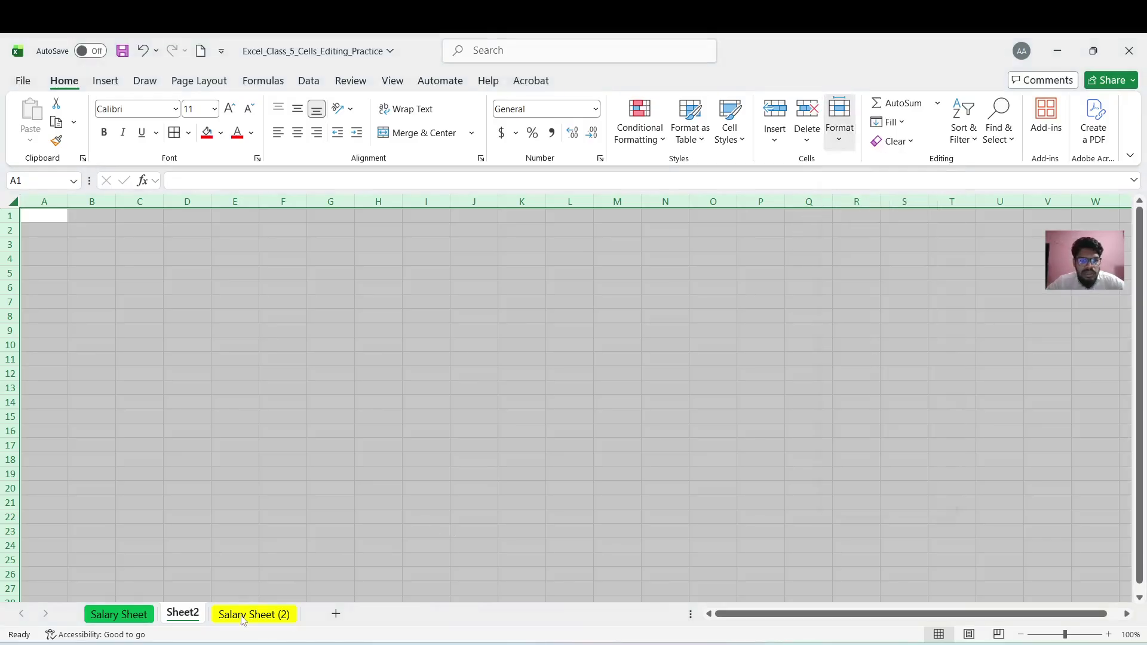
left_click(119, 614)
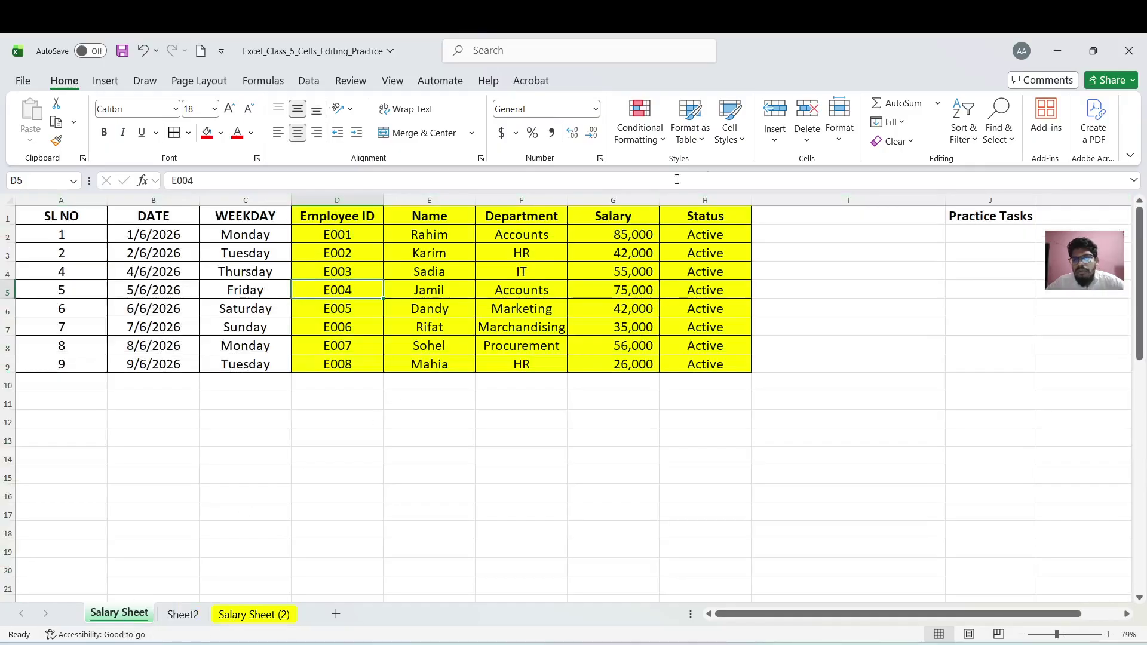
left_click(839, 126)
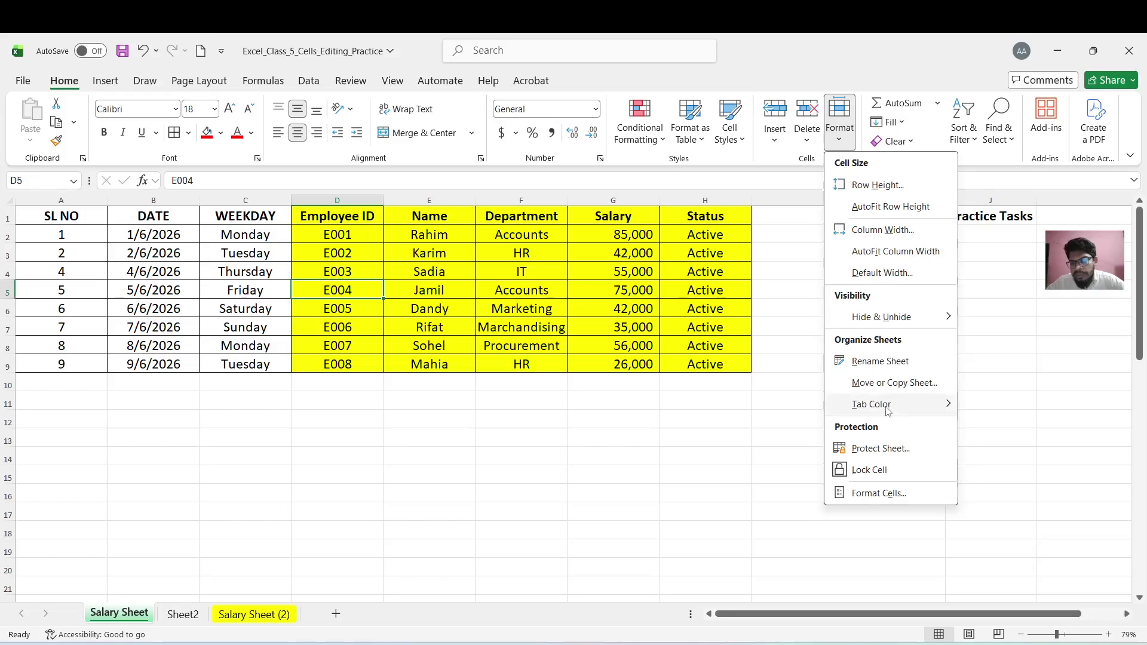
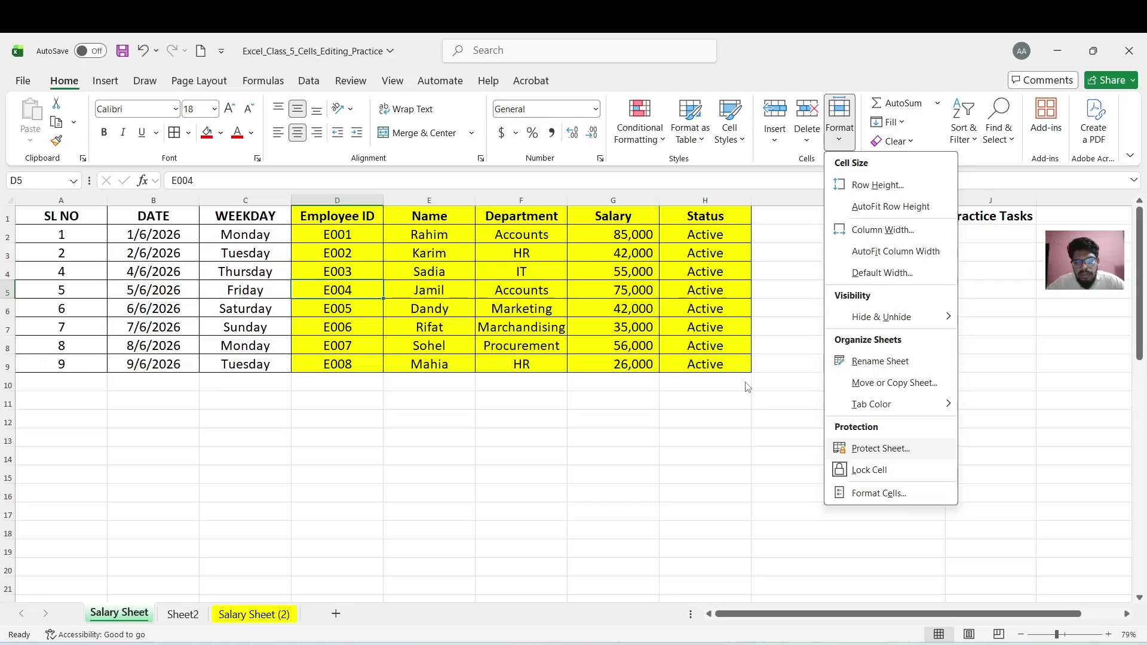
In Protect Sheet, allow formatting cells, columns and rows, inserting columns, rows, hyperlinks, and deleting rows and columns
left_click(846, 451)
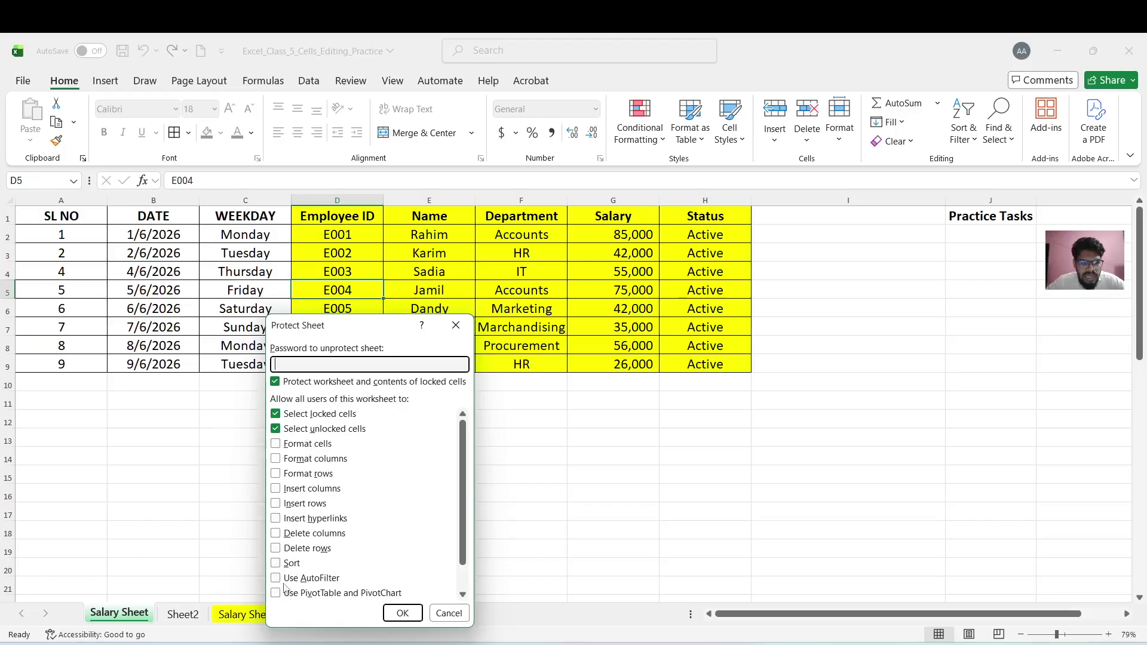
left_click(276, 444)
left_click(275, 458)
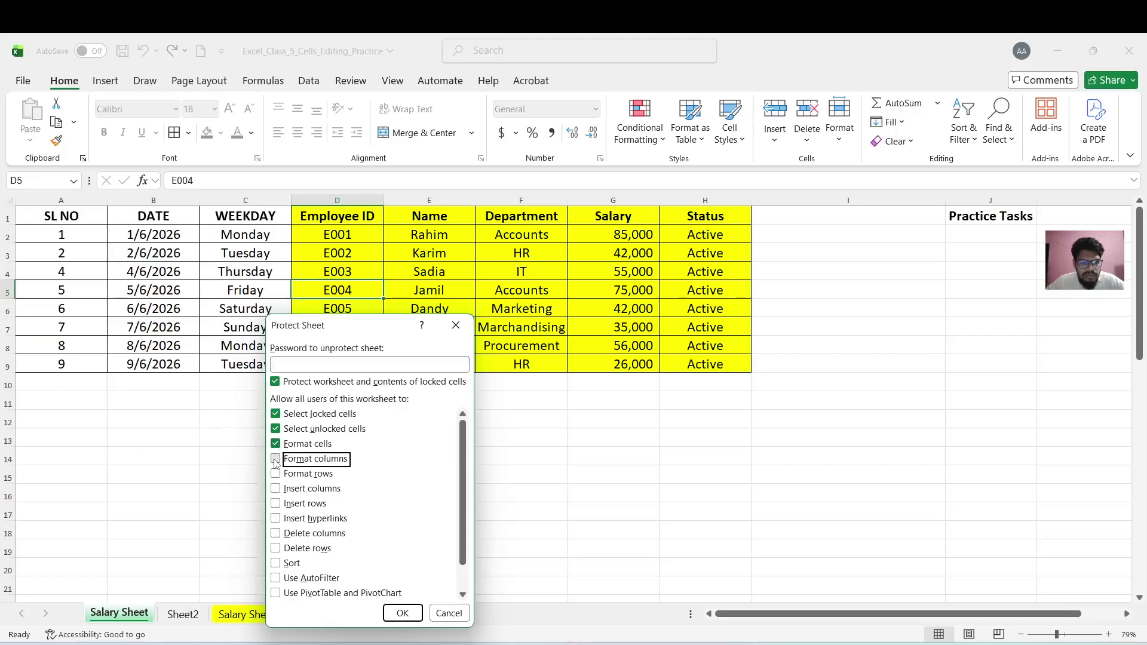
left_click(276, 475)
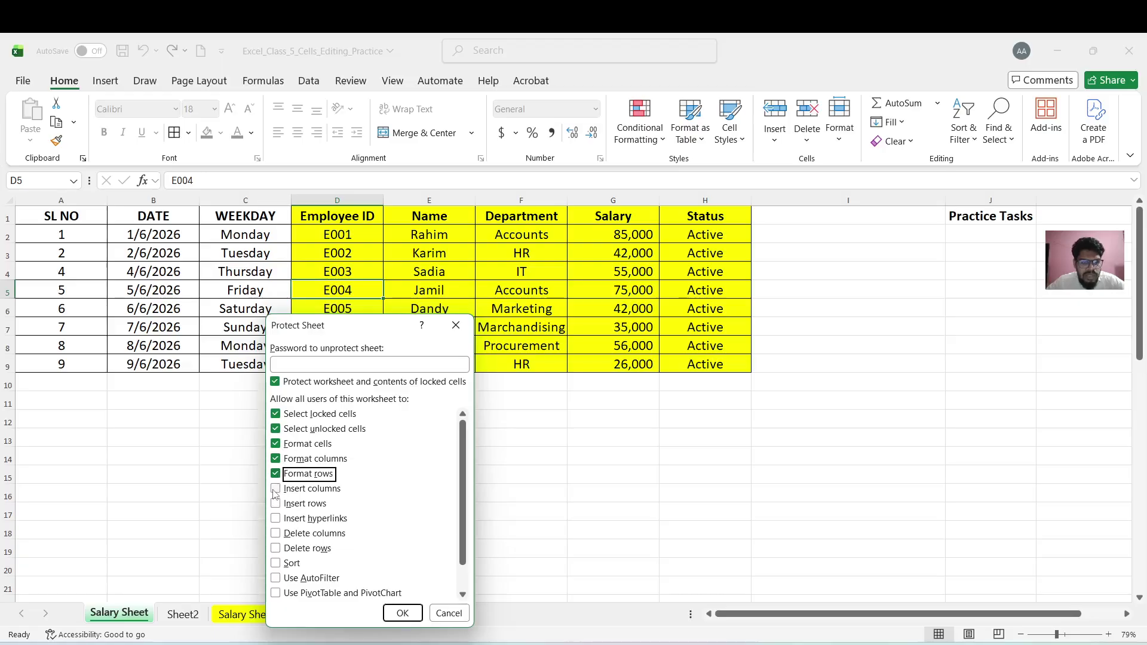
left_click(276, 490)
left_click(276, 505)
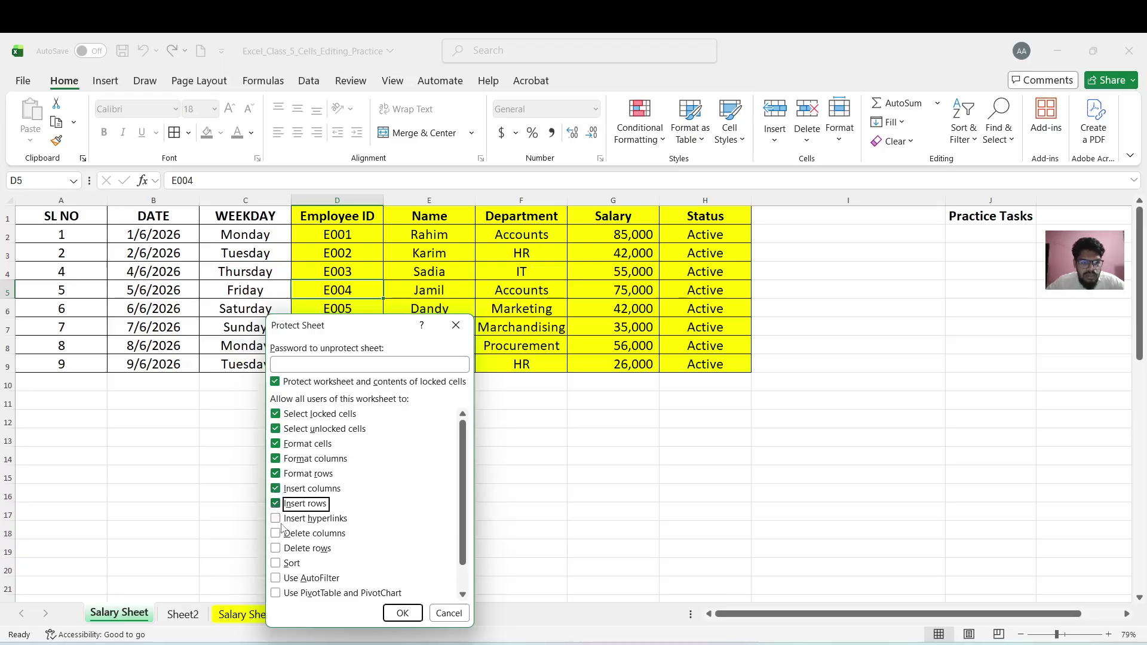
left_click(276, 520)
left_click(283, 533)
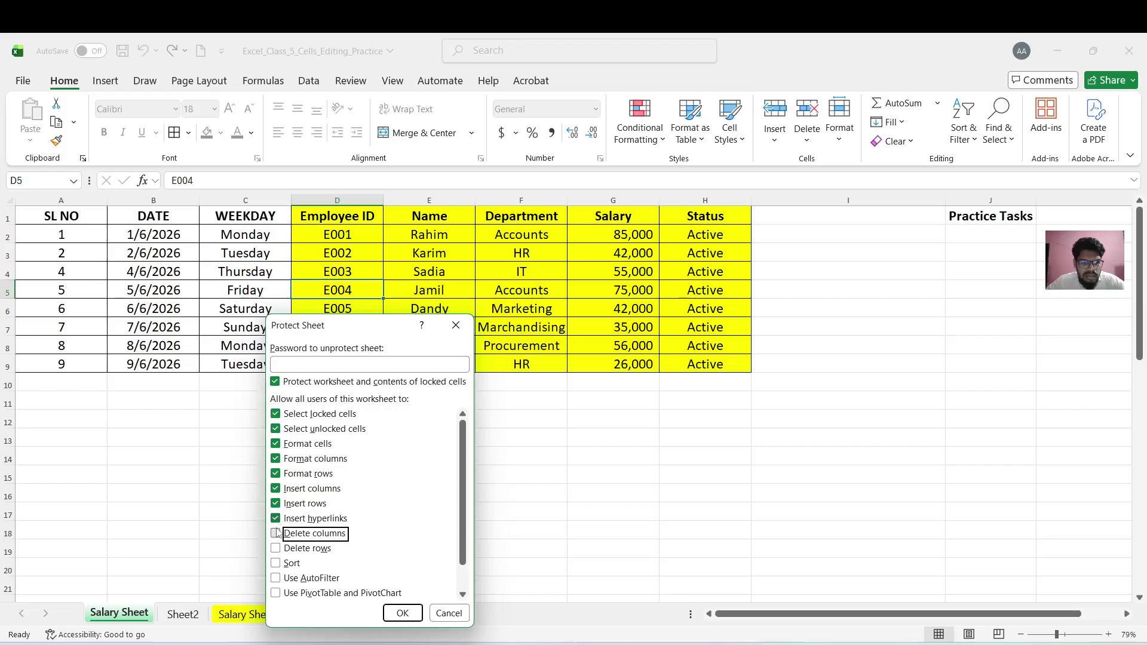
left_click(276, 549)
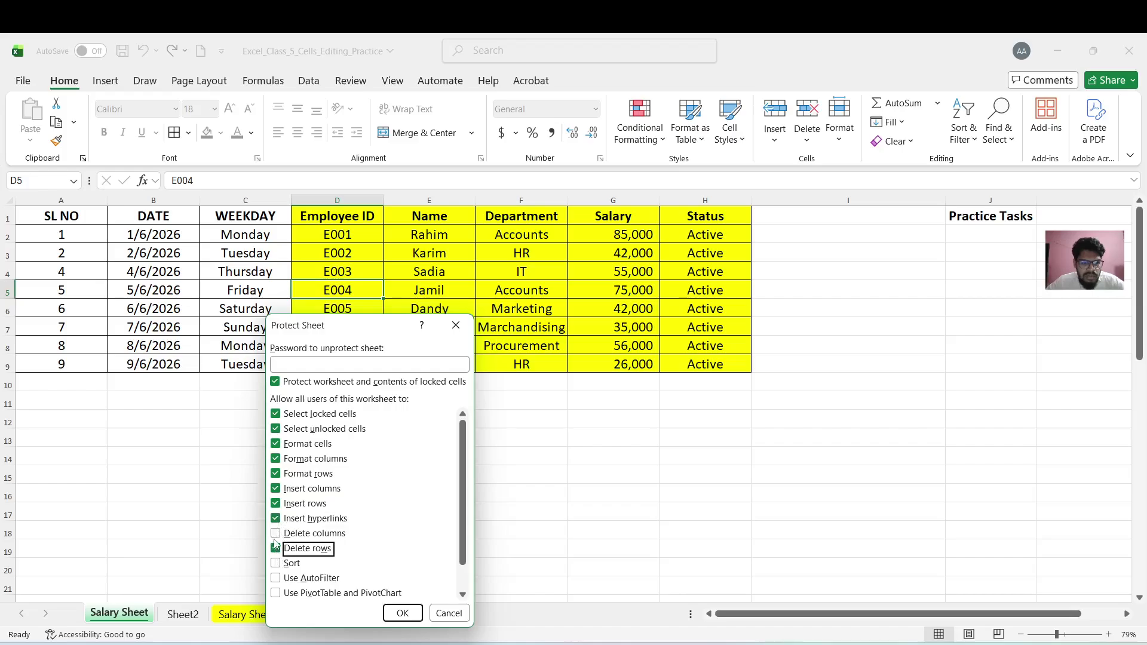
left_click(276, 533)
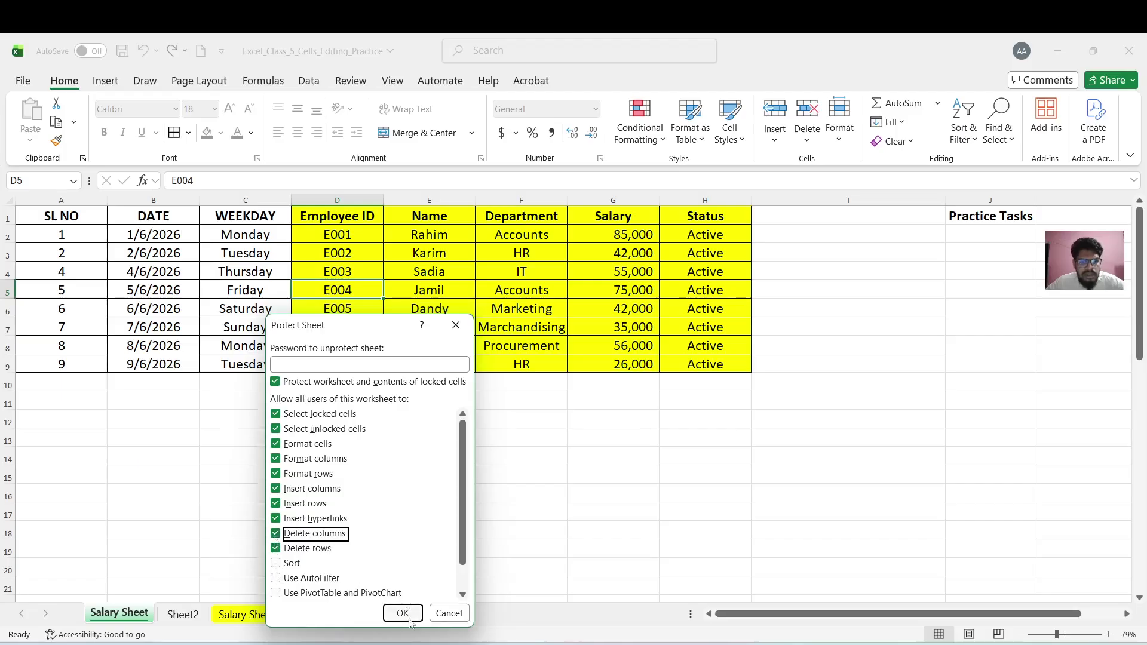
Enter and confirm the sheet protection password to protect the Salary Sheet
left_click(349, 364)
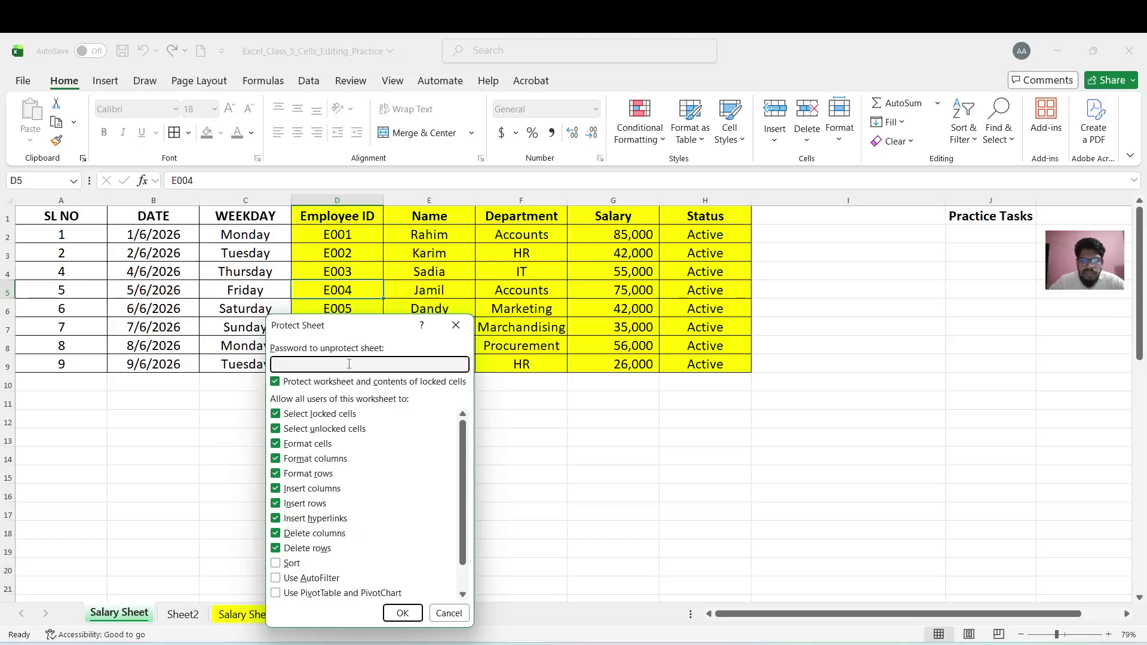
type("123")
left_click(403, 613)
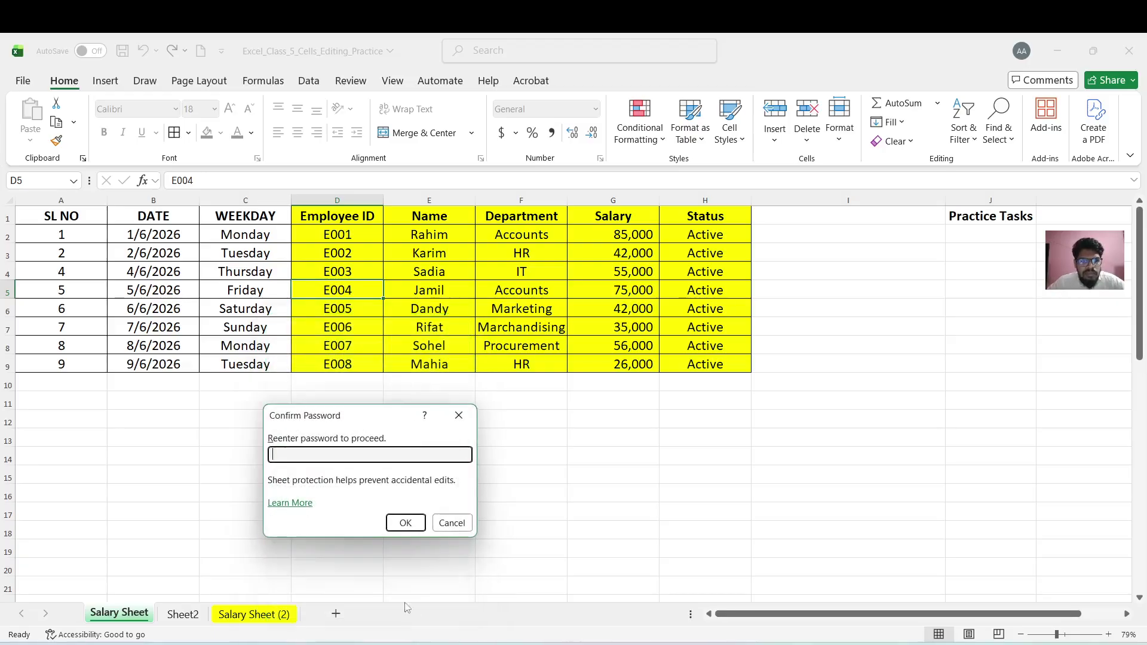
type("12345")
left_click(391, 525)
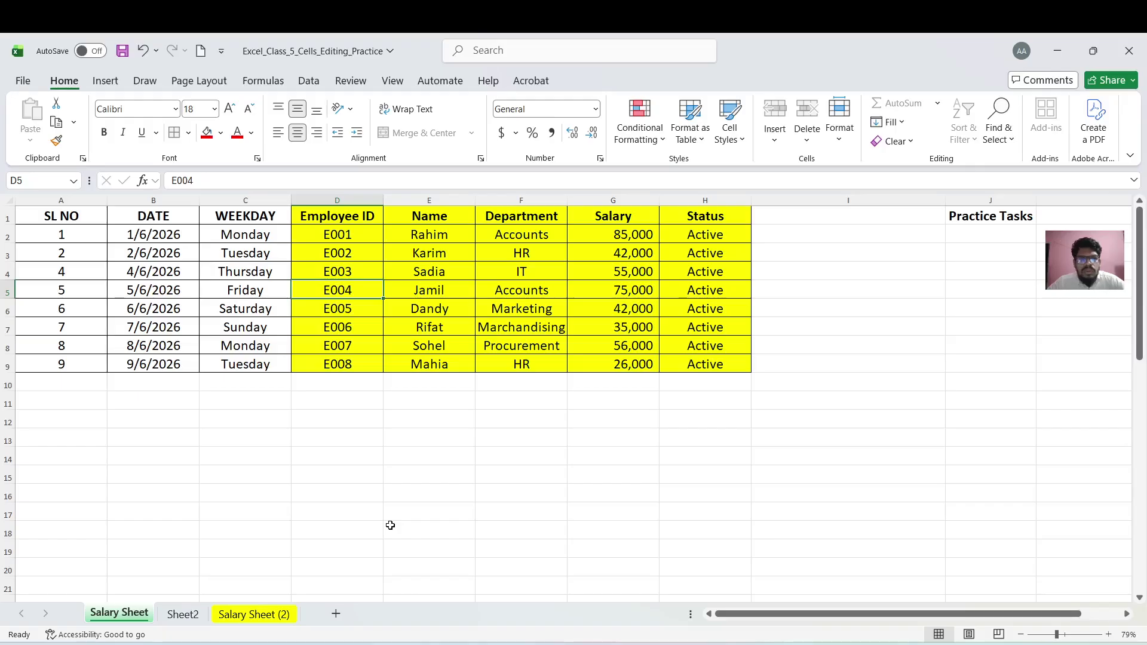
Try editing cells F8 and C2, dismissing each protected-sheet warning, then open the Format options
double_click(510, 345)
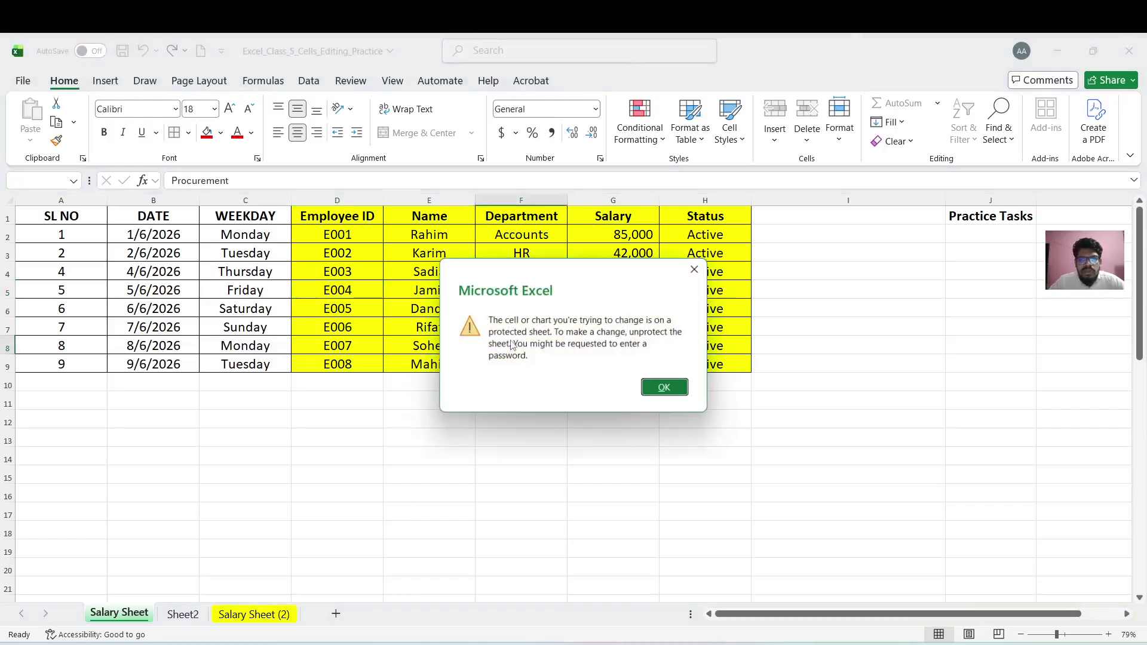
left_click(665, 389)
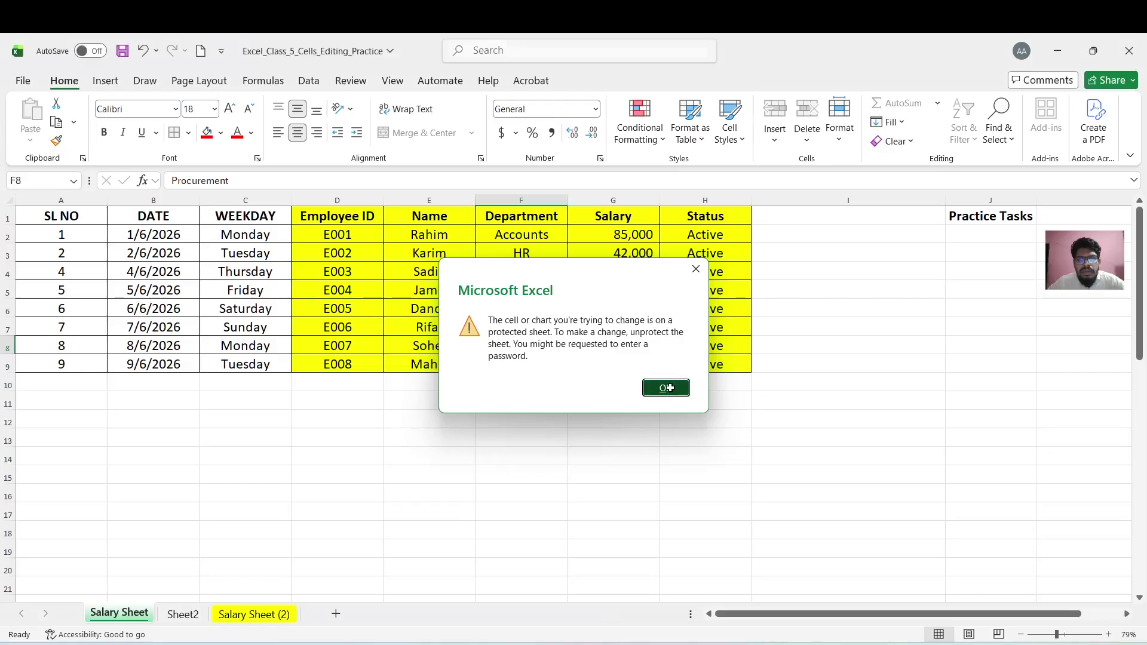
left_click(260, 242)
double_click(261, 245)
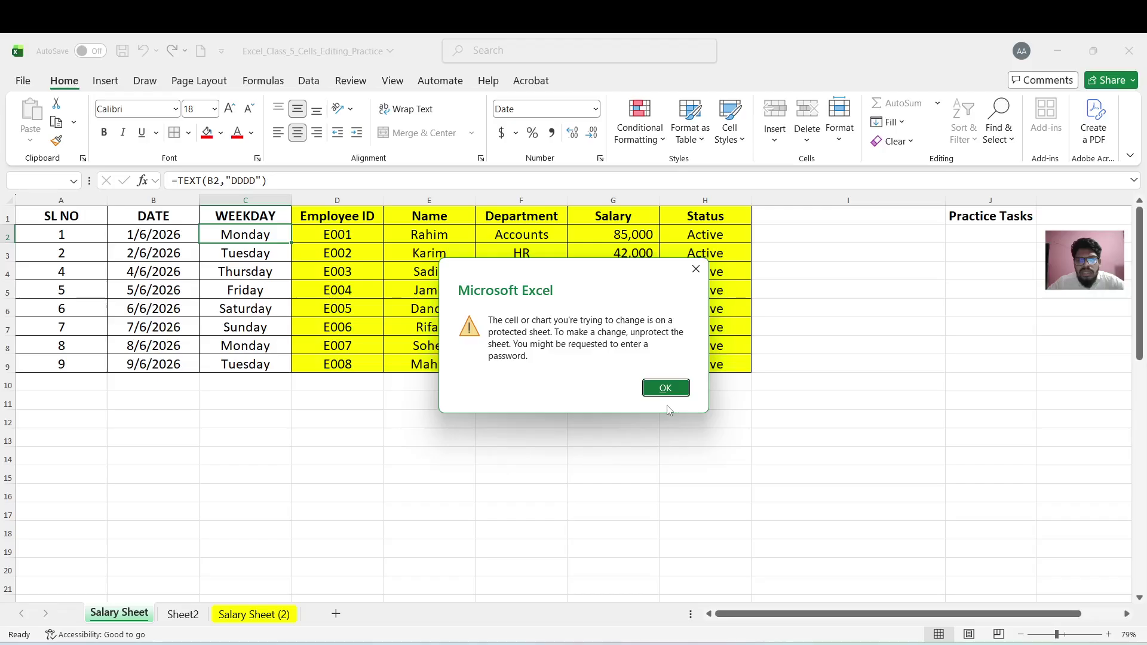
left_click(672, 390)
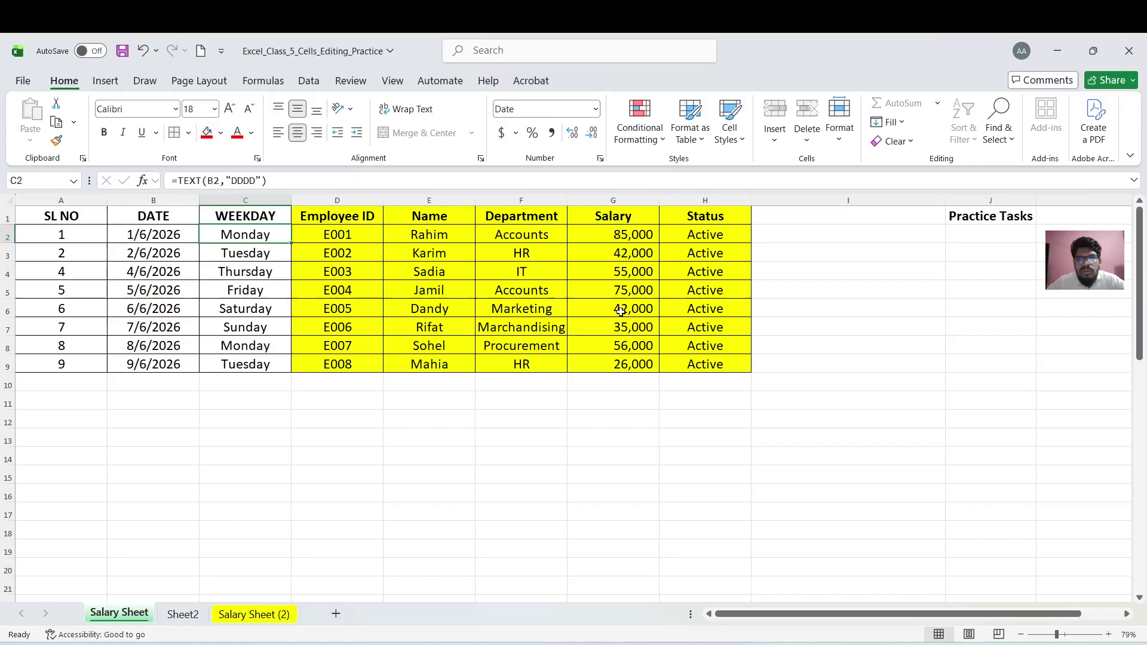
left_click(562, 348)
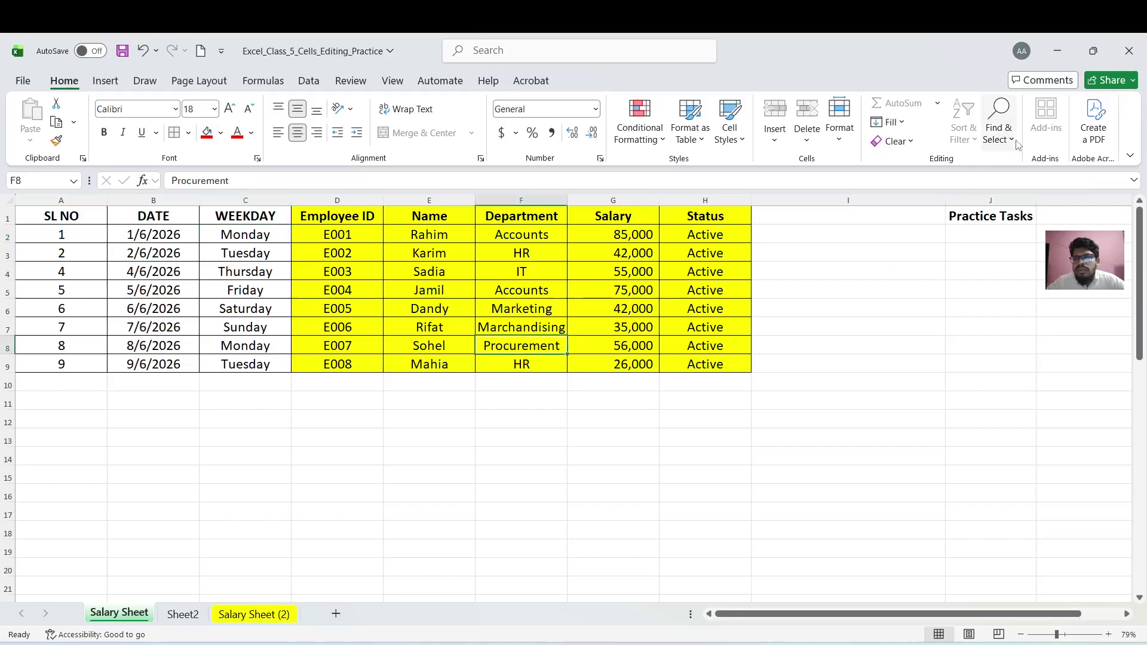
left_click(840, 137)
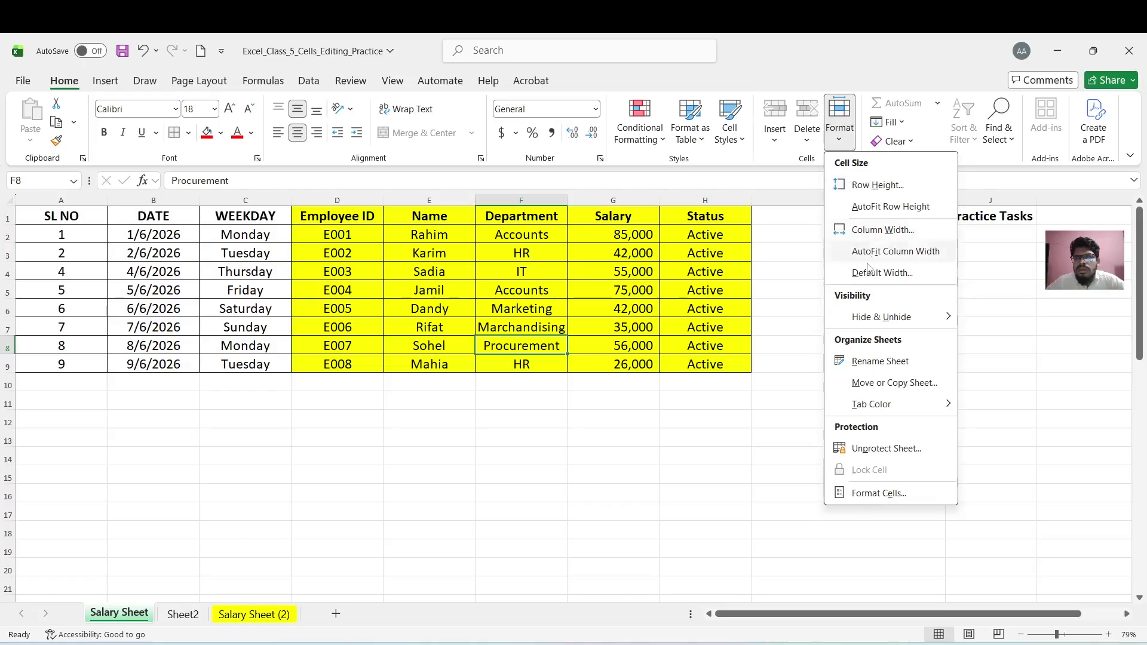
Unprotect the Salary Sheet by entering its password
left_click(876, 456)
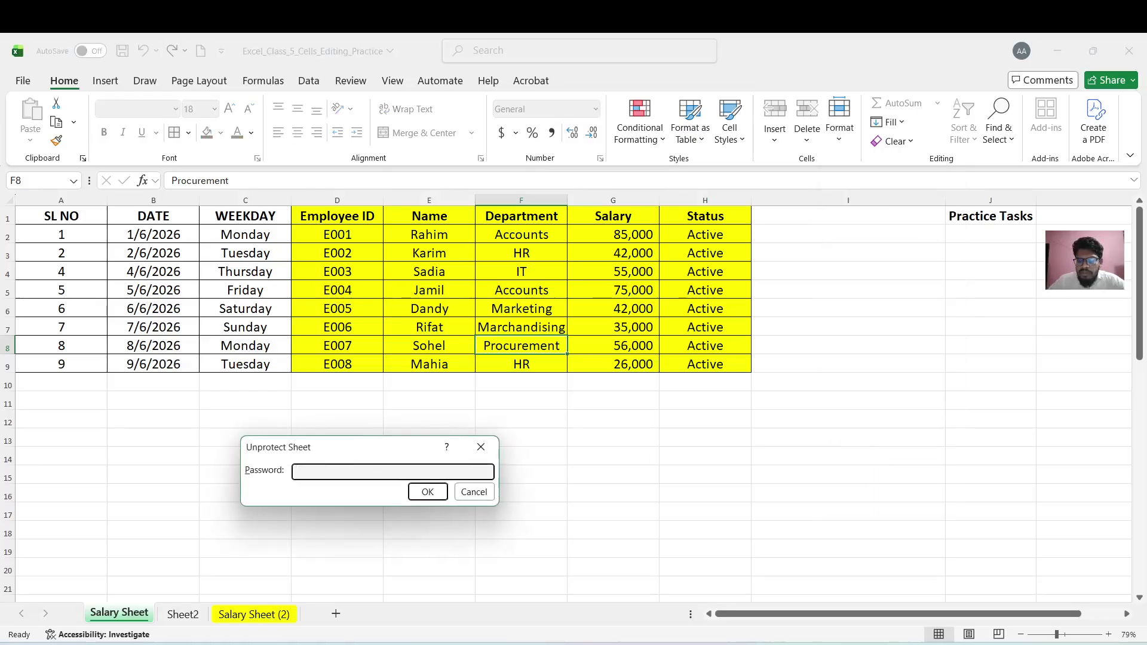
type("1234")
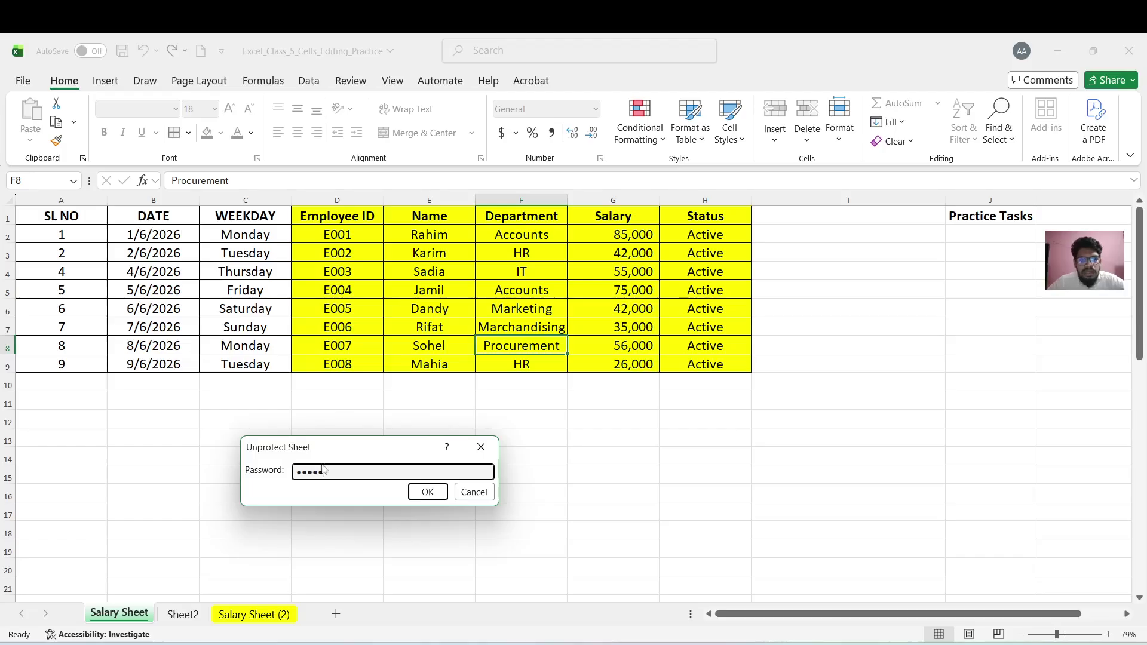
left_click(426, 493)
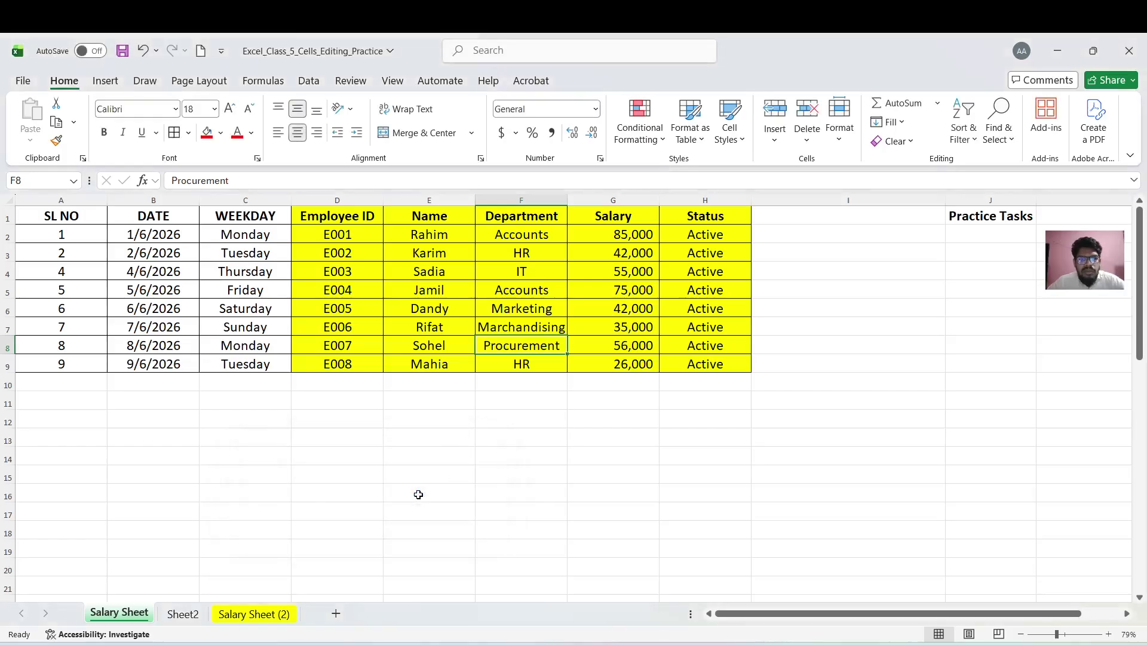
Test editing by clearing 'HR' from F9, then undo to restore it
left_click(516, 363)
key("Delete")
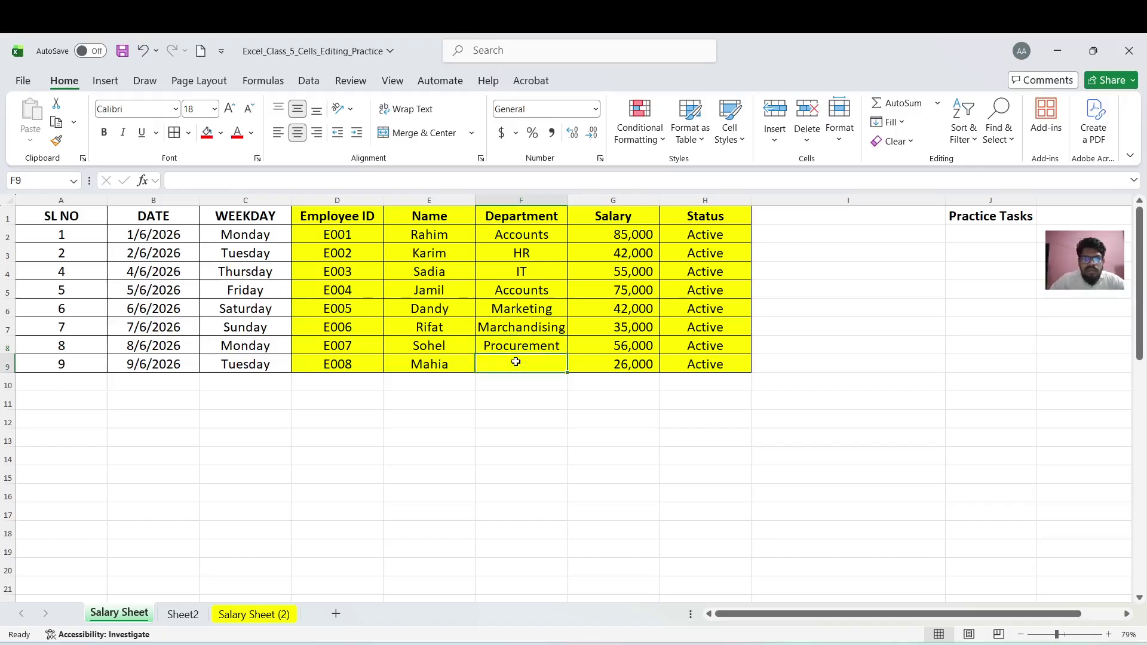
key("ctrl+z")
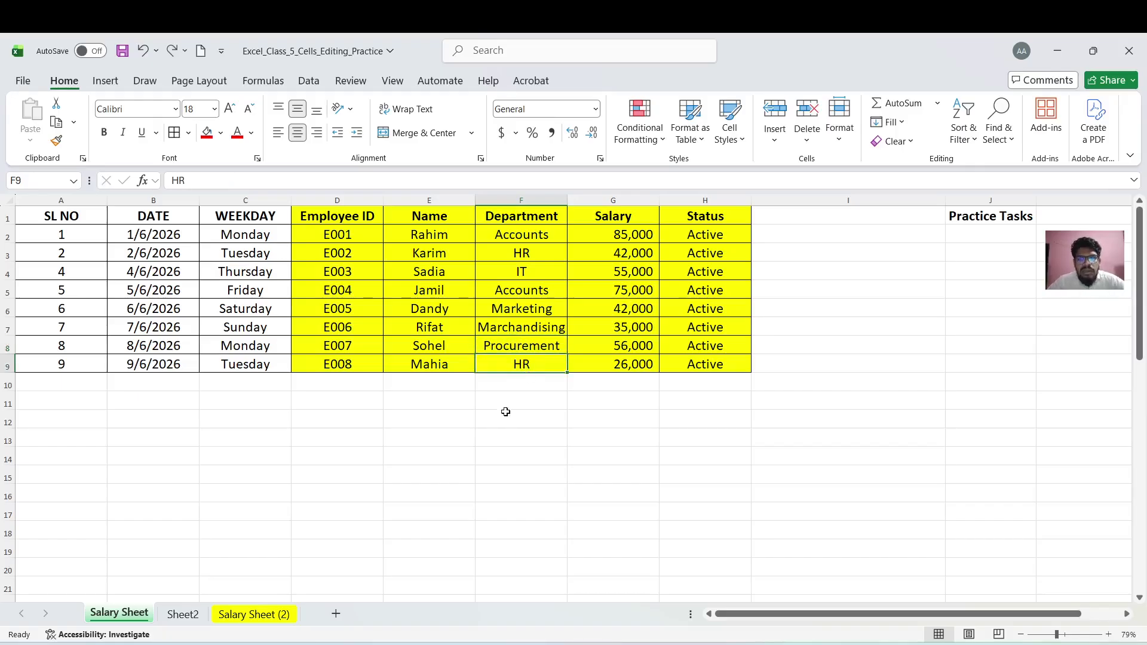
left_click(500, 426)
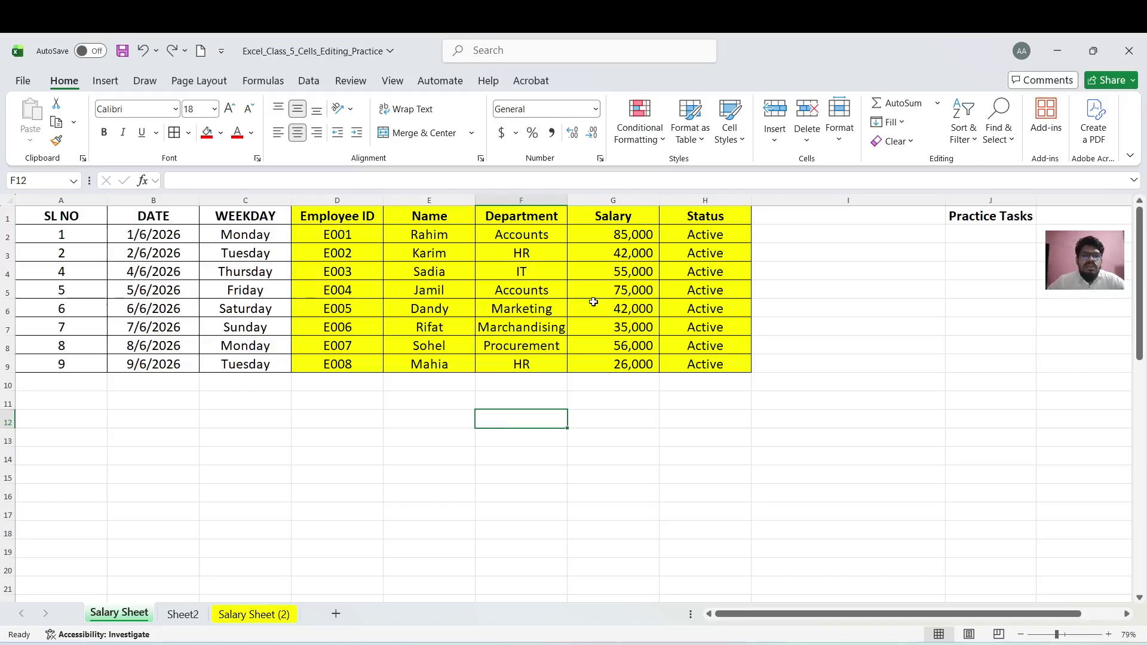
left_click(541, 309)
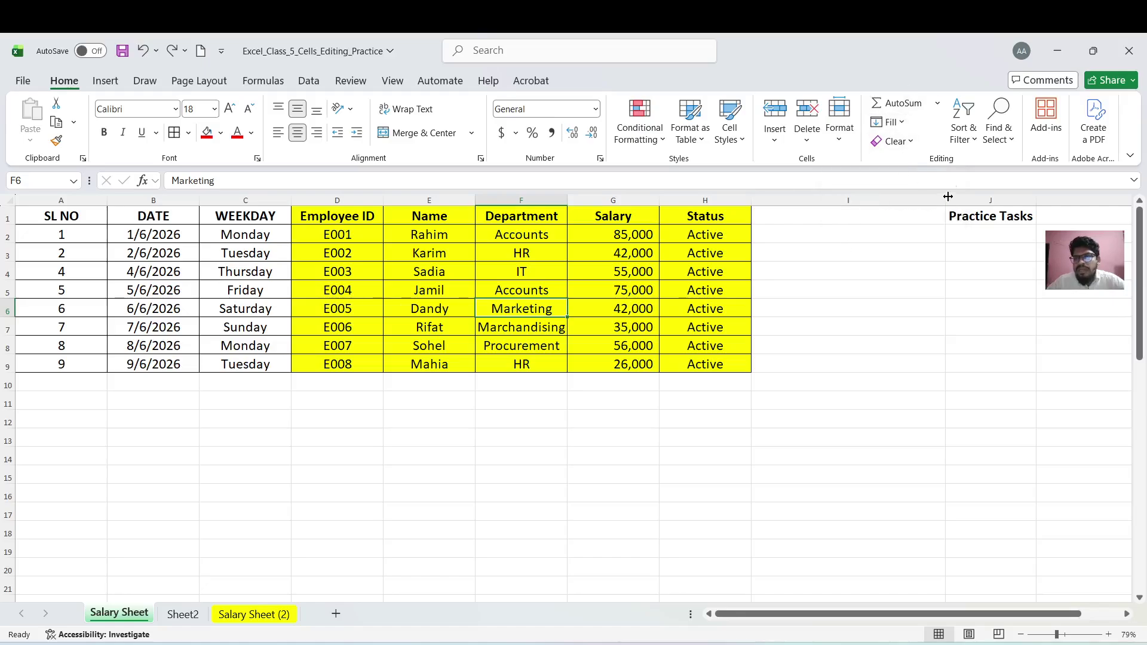
Turn on Filter for header row 1 and preview the Name column's filter dropdown
left_click(977, 138)
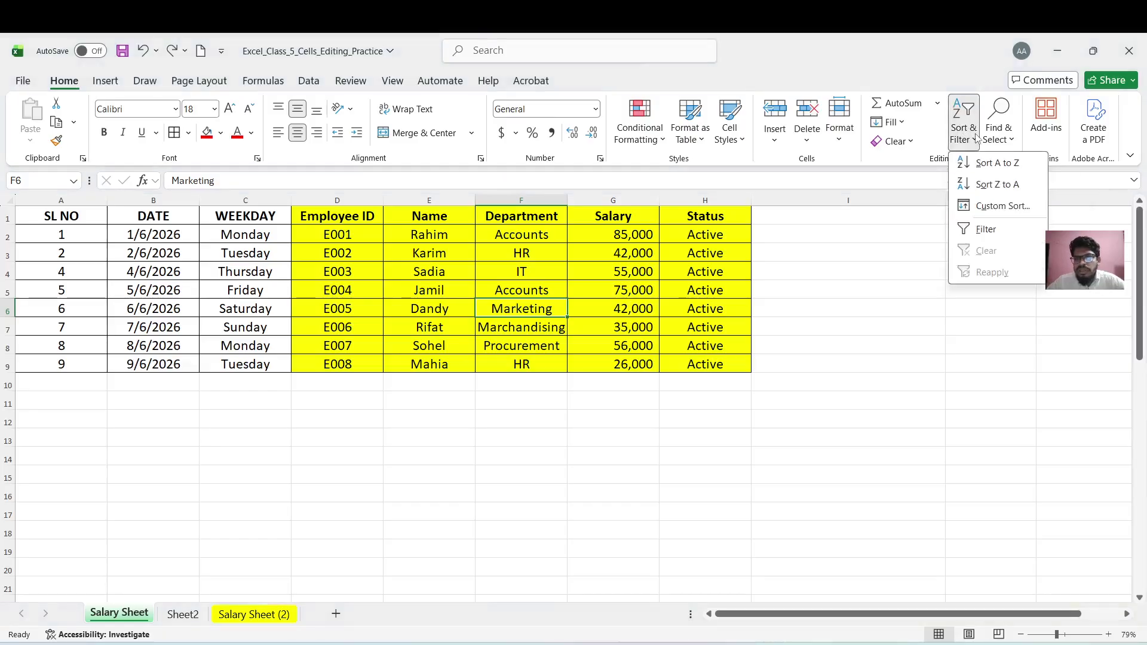
left_click(819, 323)
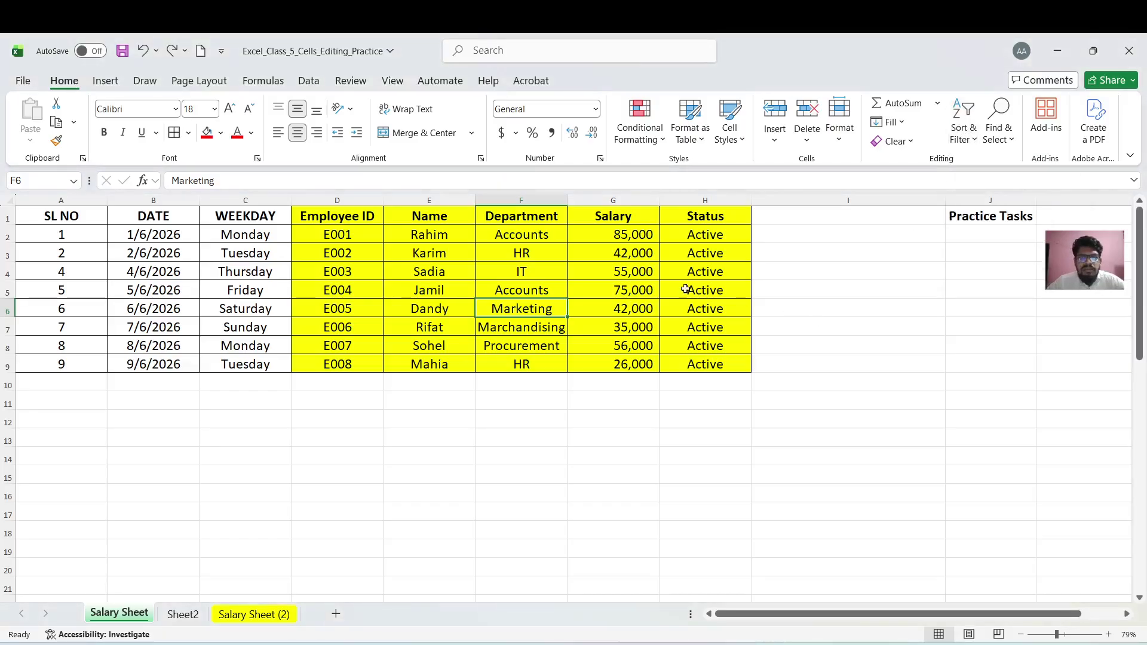
left_click(3, 218)
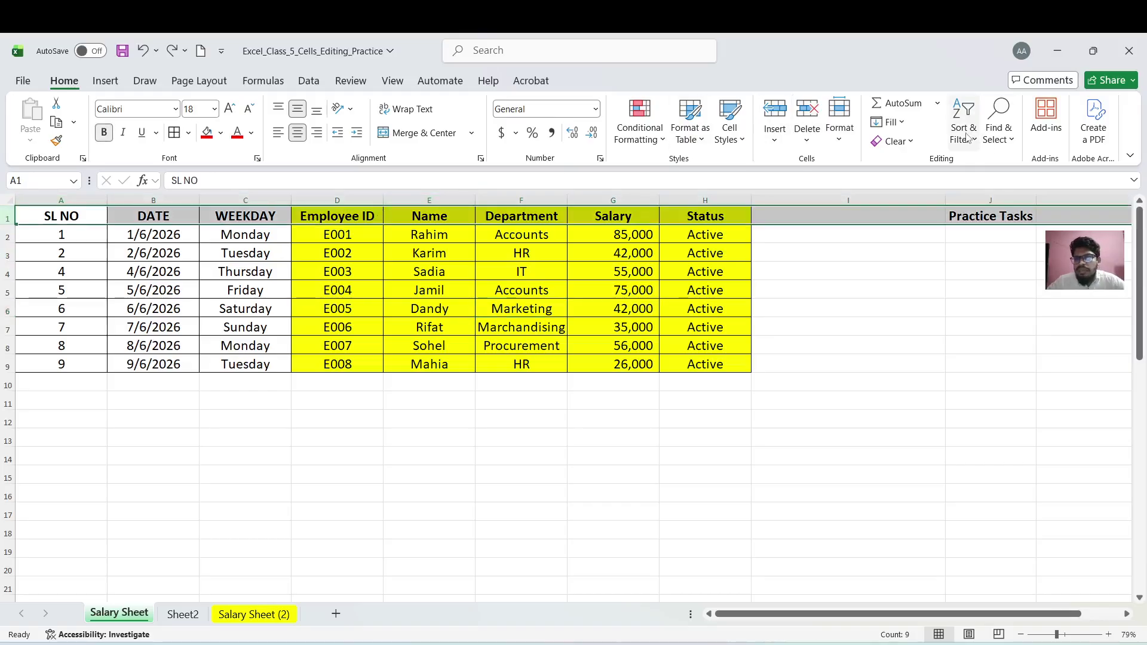
left_click(968, 138)
left_click(986, 230)
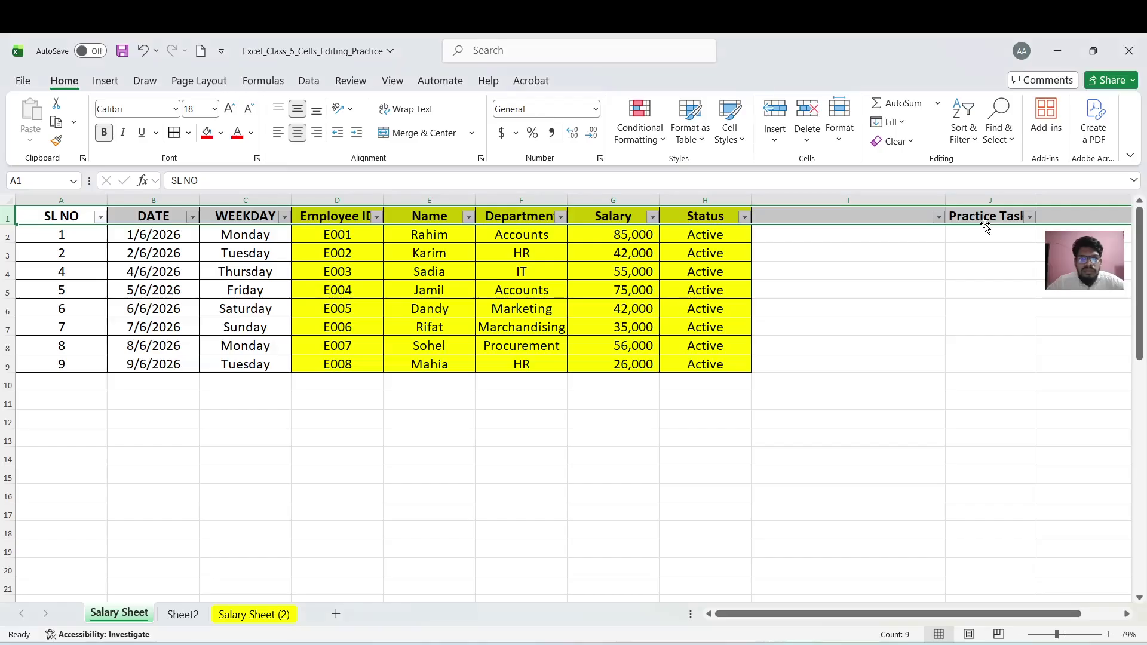
left_click(321, 298)
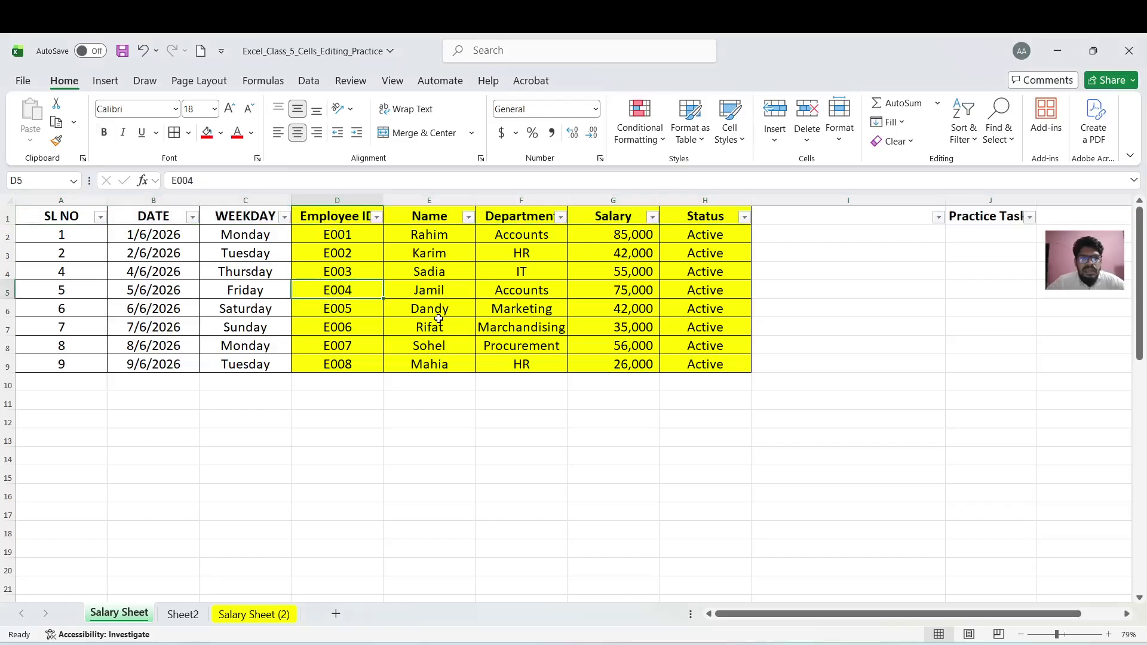
left_click(469, 219)
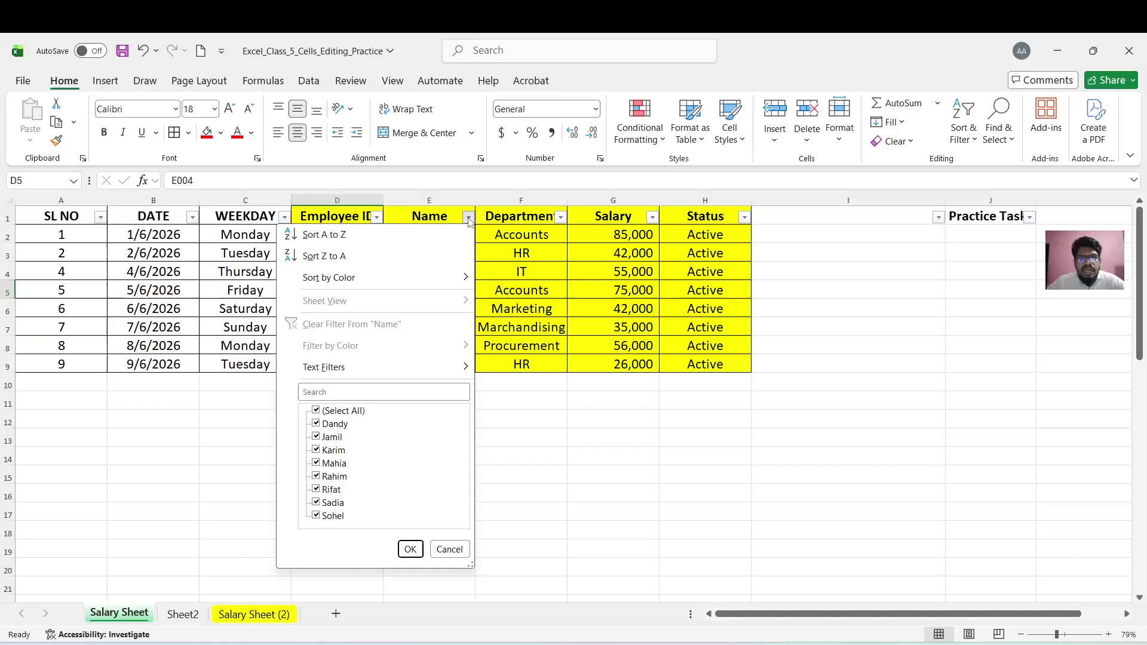
left_click(974, 139)
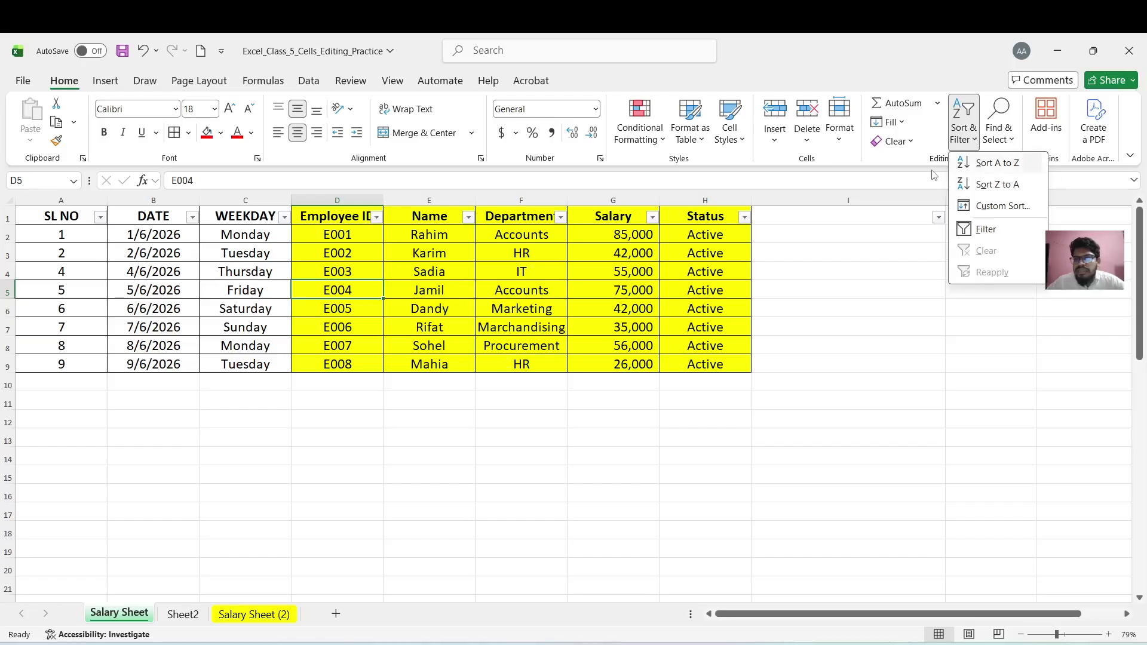
Sort the rows by Name A to Z, then Z to A so Sohel is first and Dandy last
left_click(355, 218)
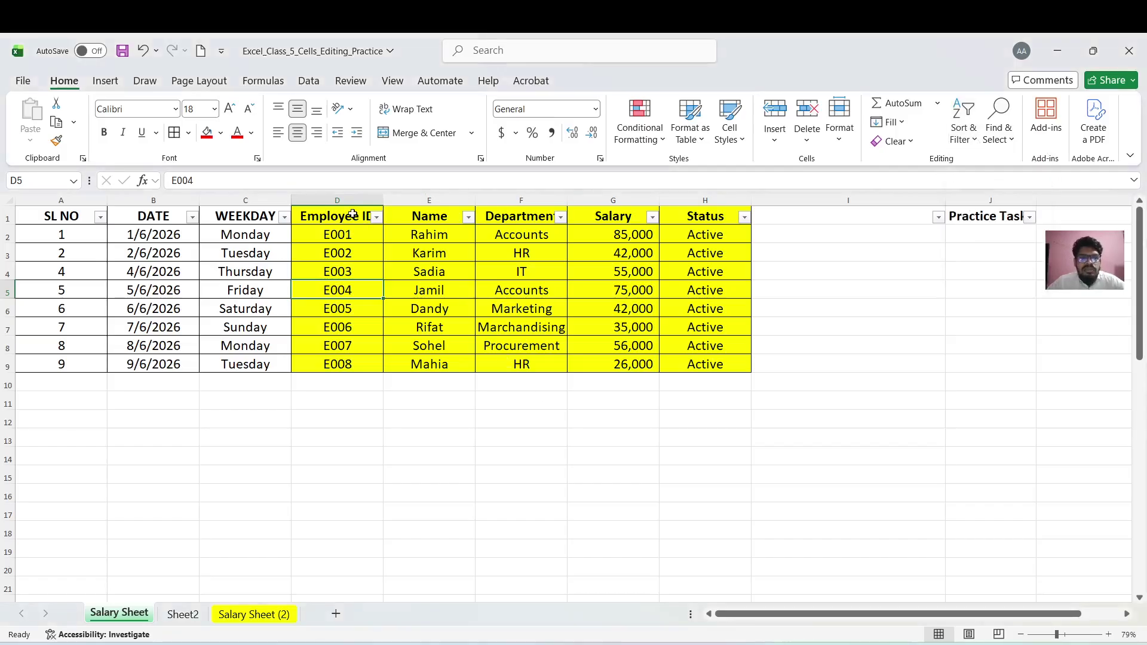
left_click(354, 219)
left_click(431, 210)
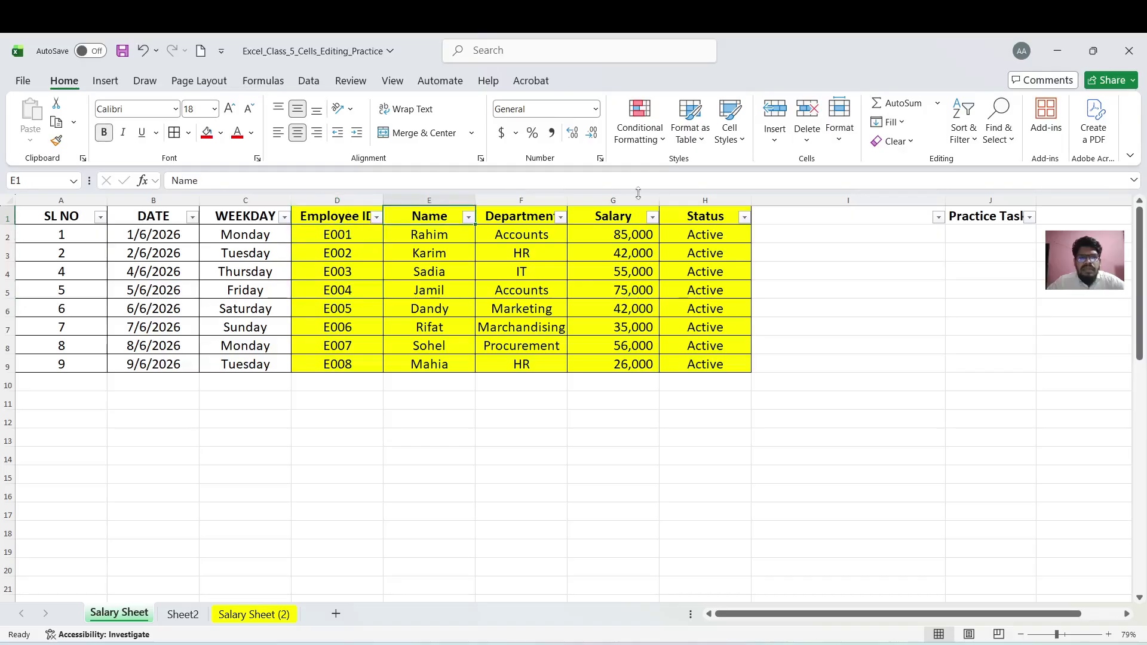
left_click(970, 136)
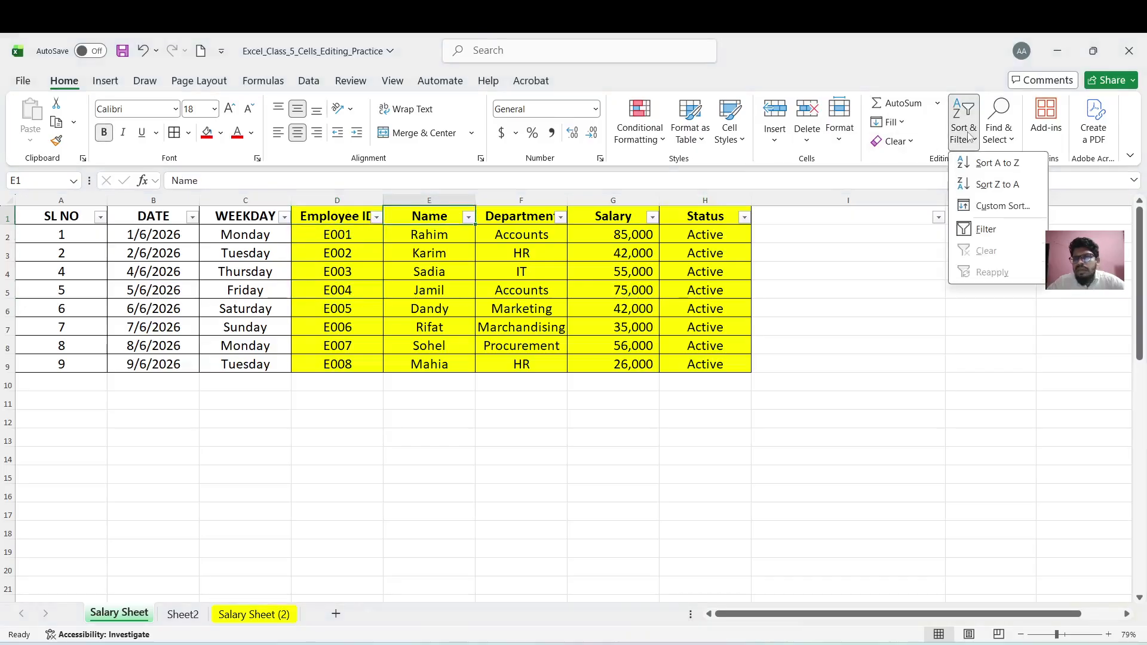
left_click(995, 163)
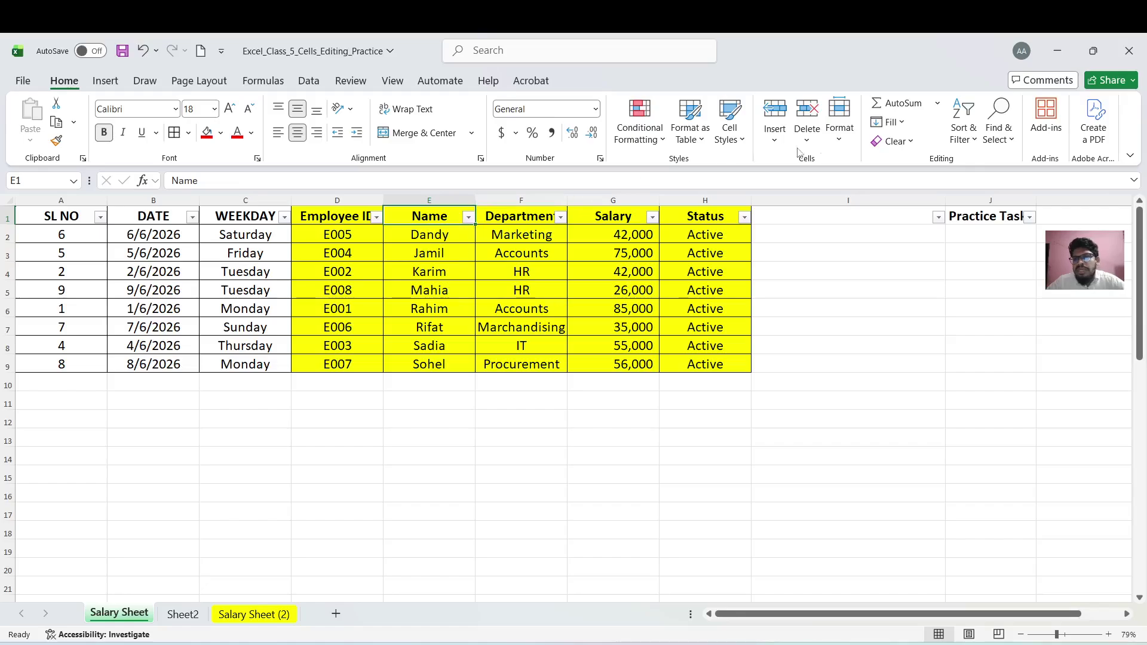
left_click(963, 128)
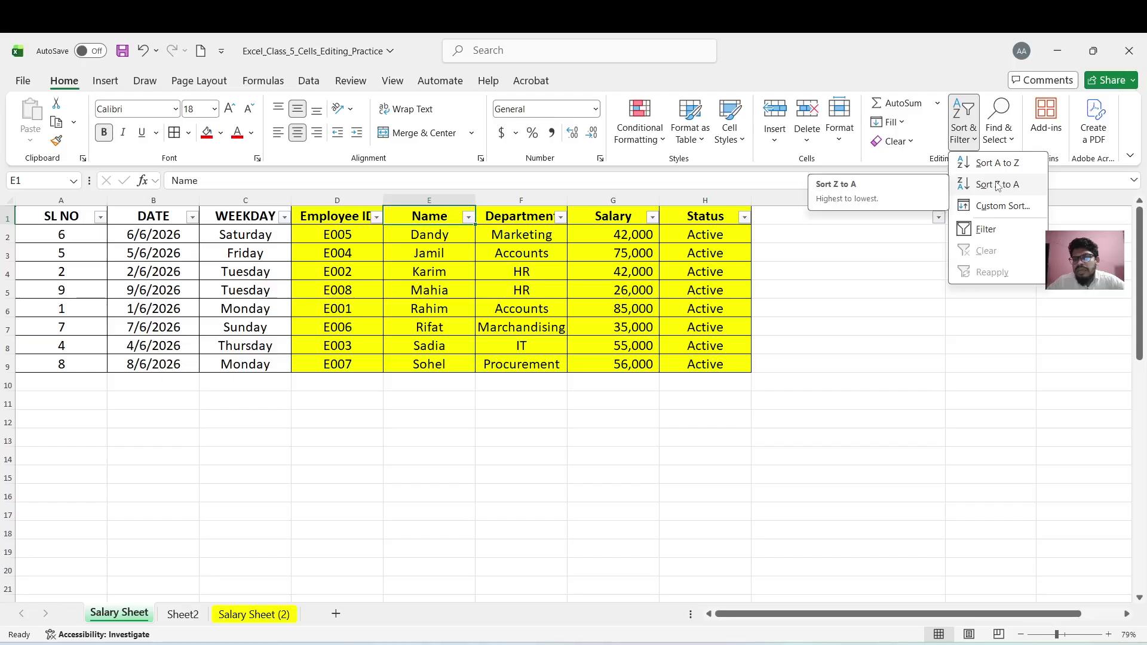
left_click(996, 185)
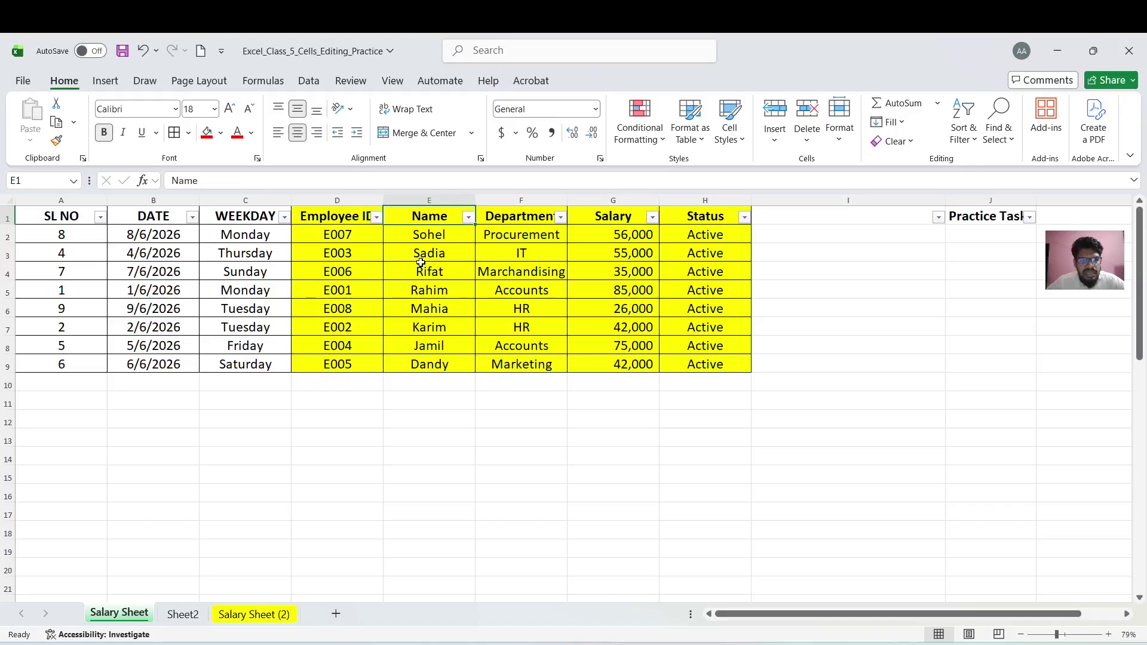
Sort by the SL NO column ascending to return rows to their original order
left_click(74, 215)
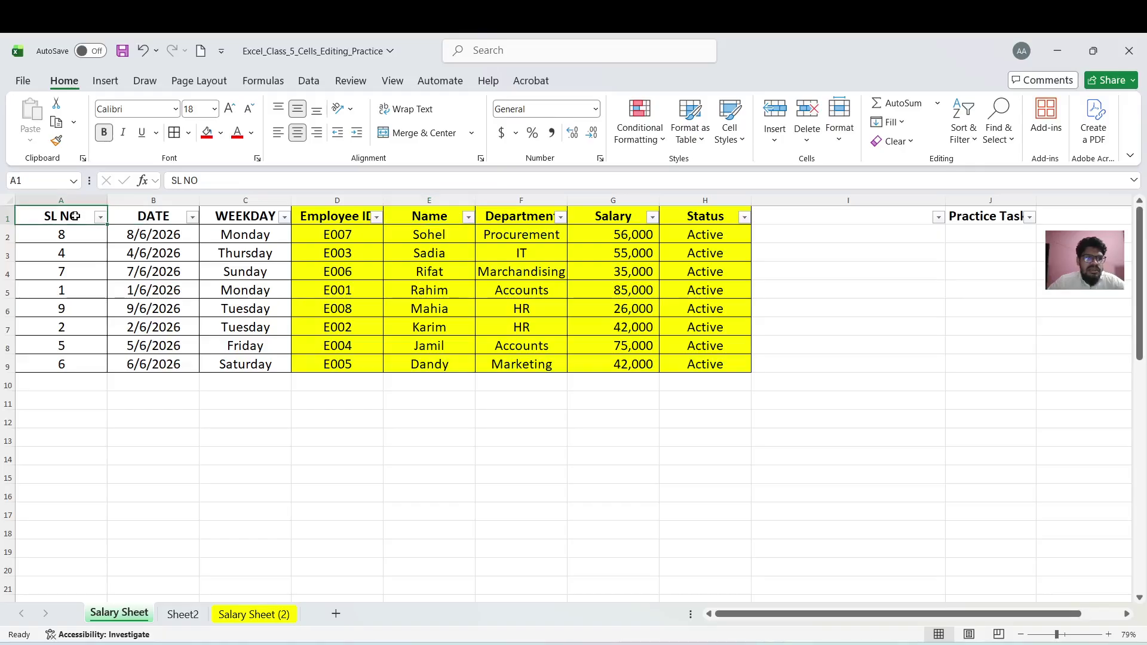
left_click(963, 122)
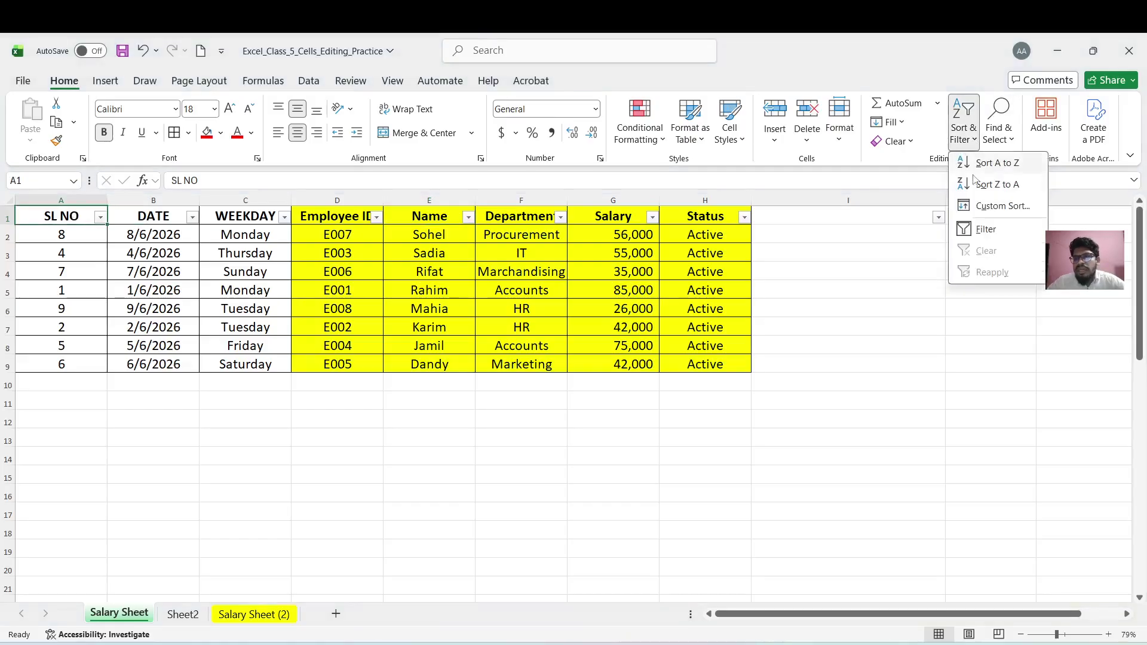
left_click(997, 166)
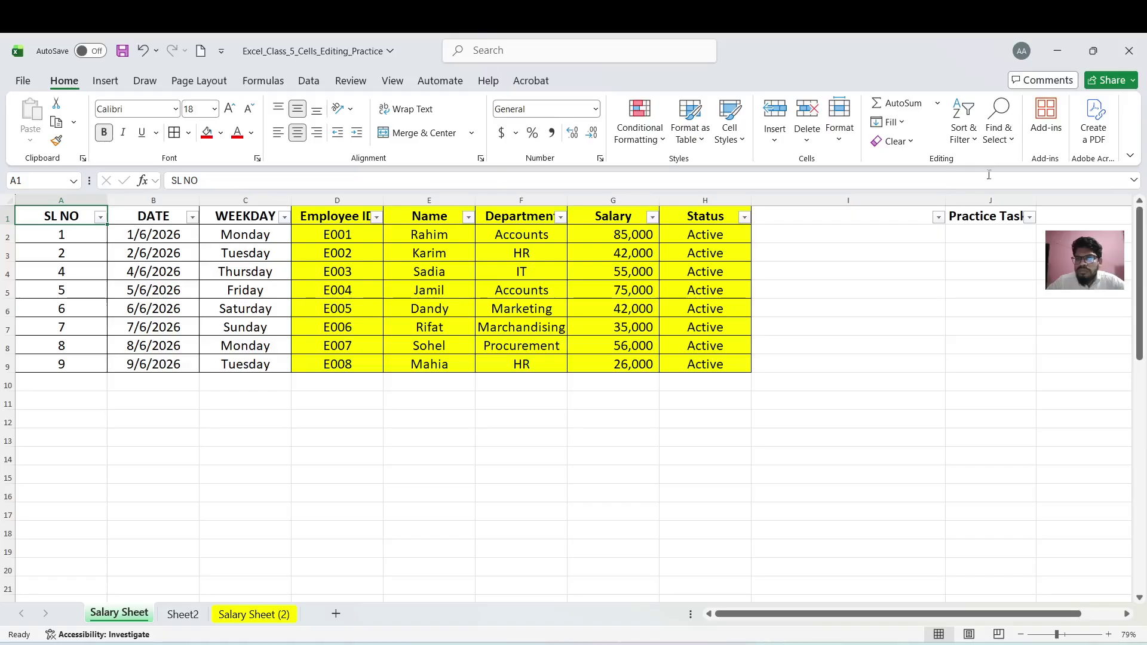
left_click(972, 139)
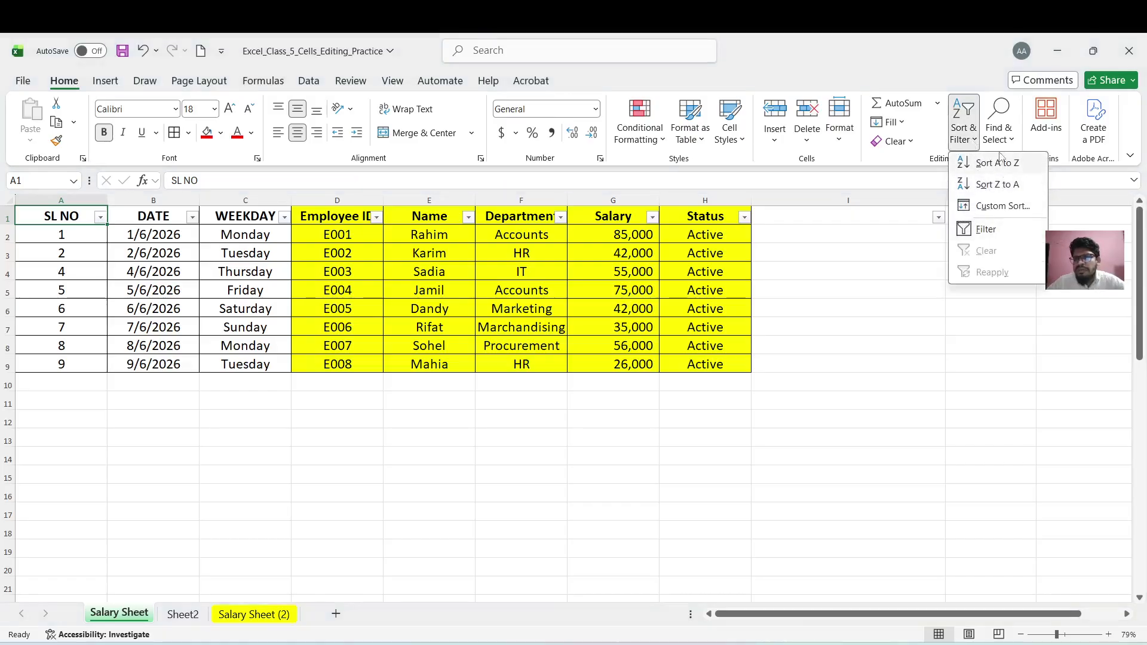
left_click(795, 311)
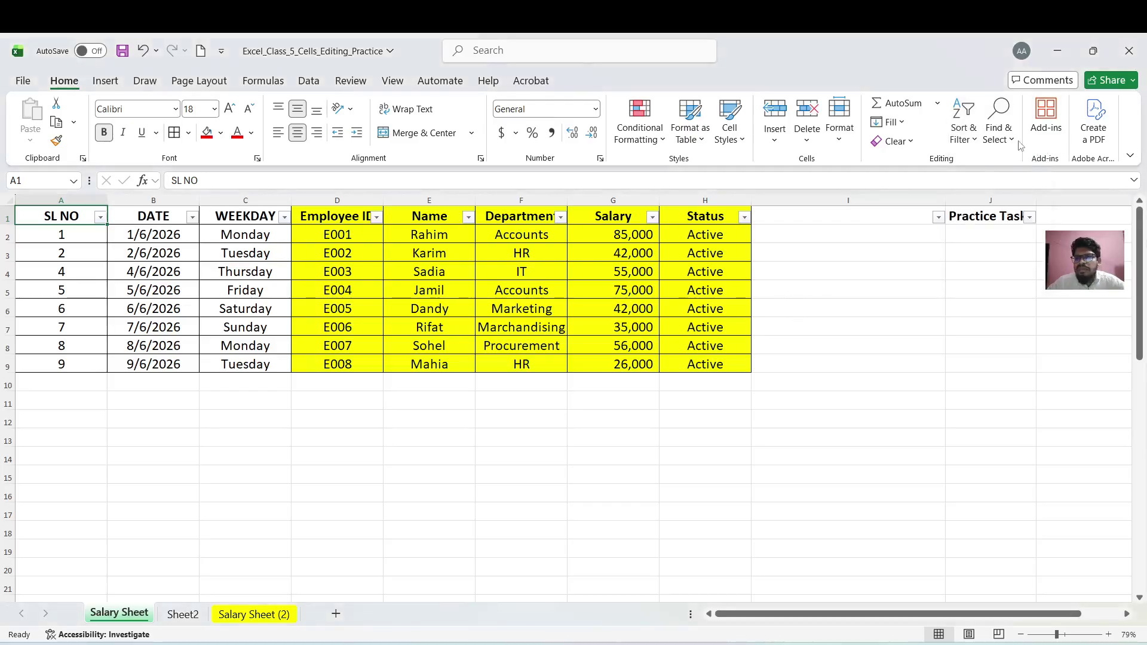
left_click(999, 128)
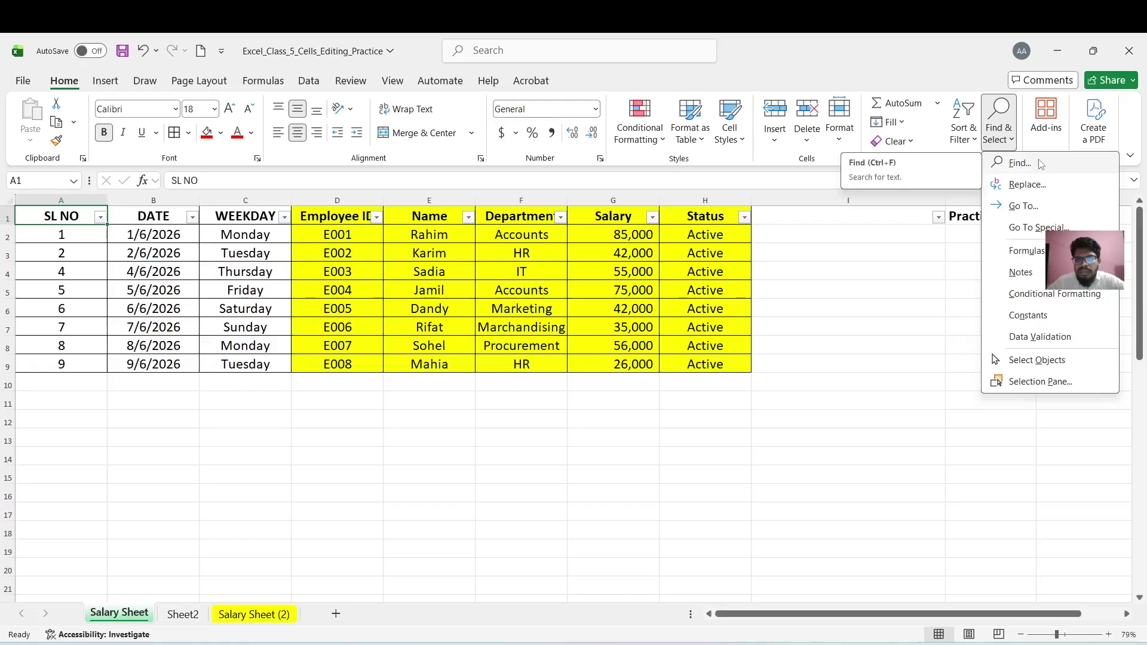
left_click(805, 321)
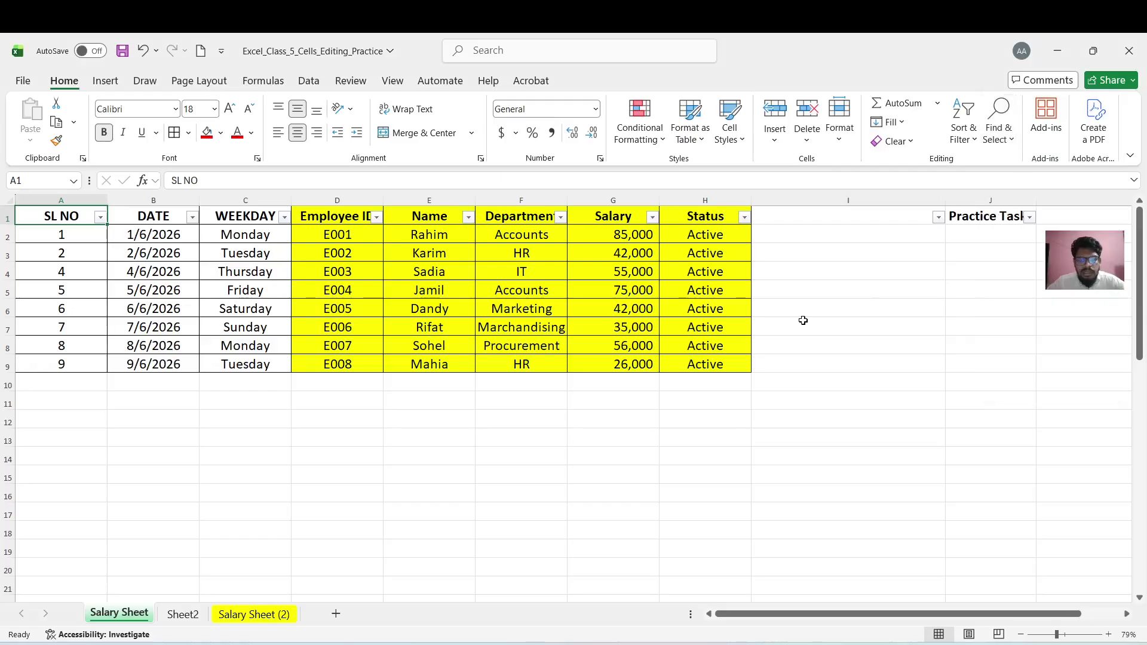
left_click(6, 199)
key("ctrl+f")
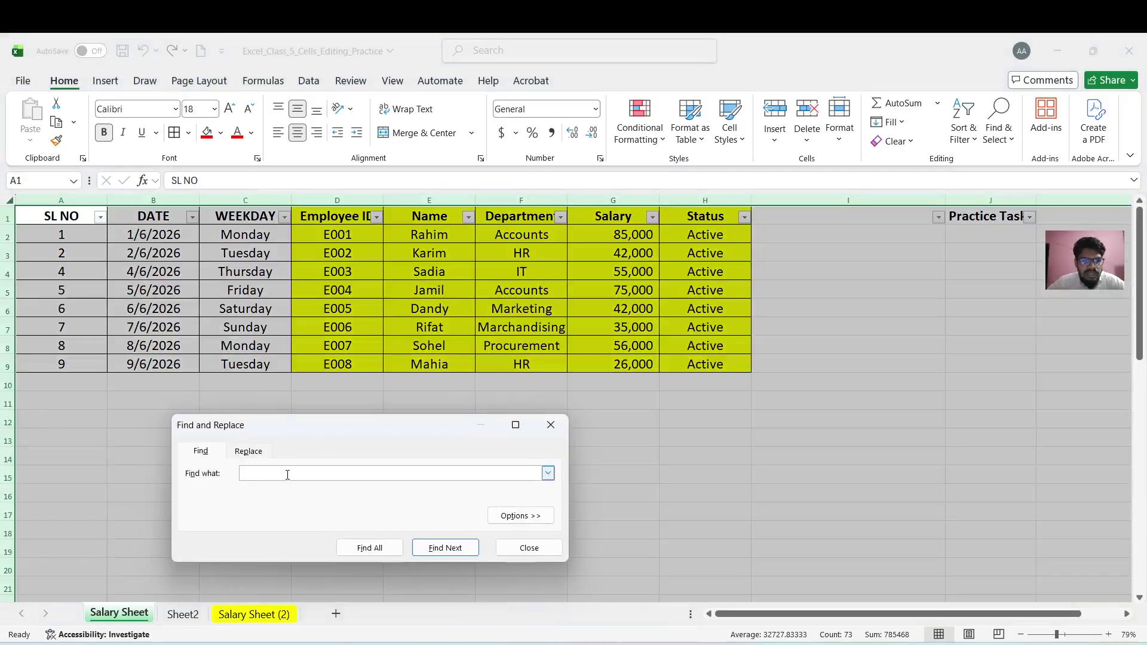
type("42000")
left_click(383, 549)
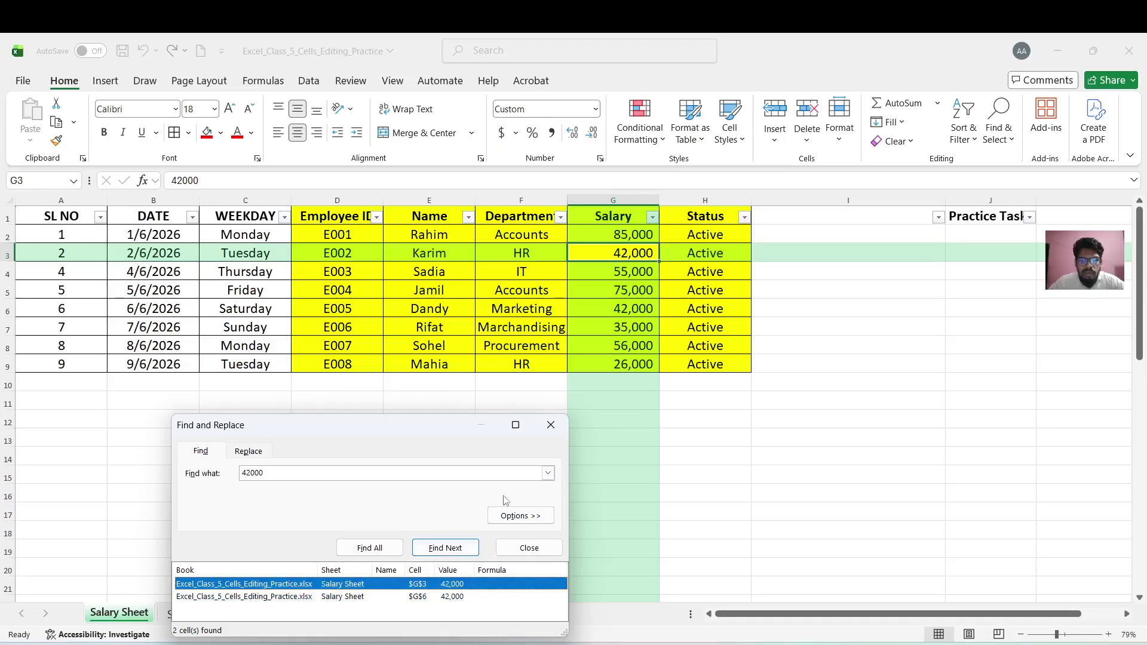
left_click(357, 597)
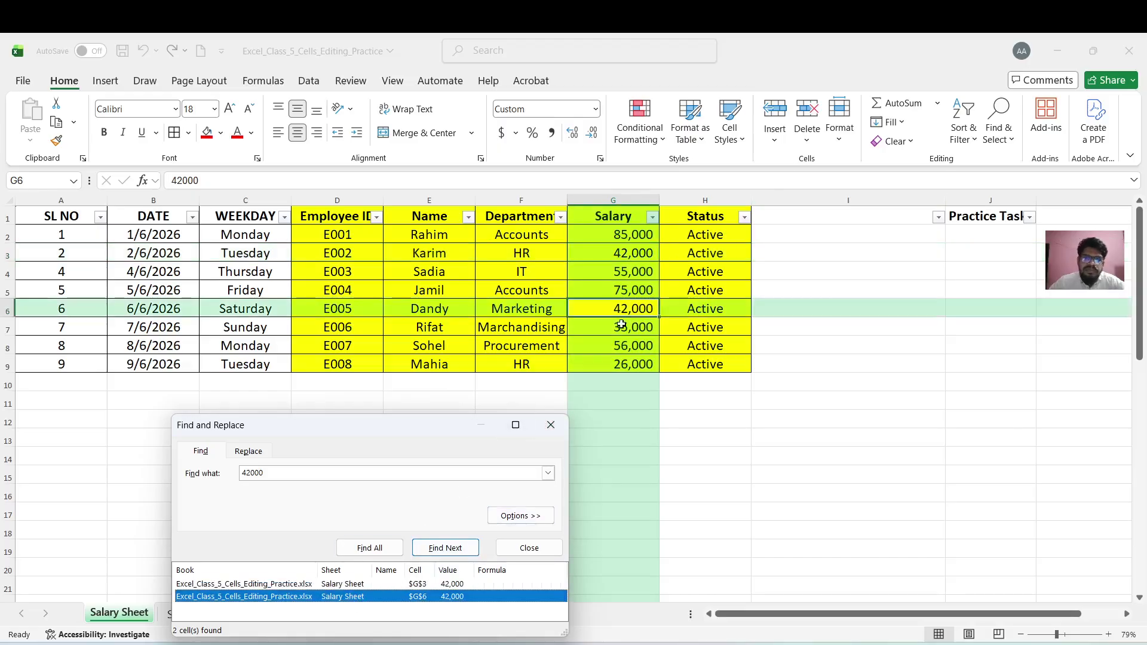
left_click(560, 426)
left_click(534, 323)
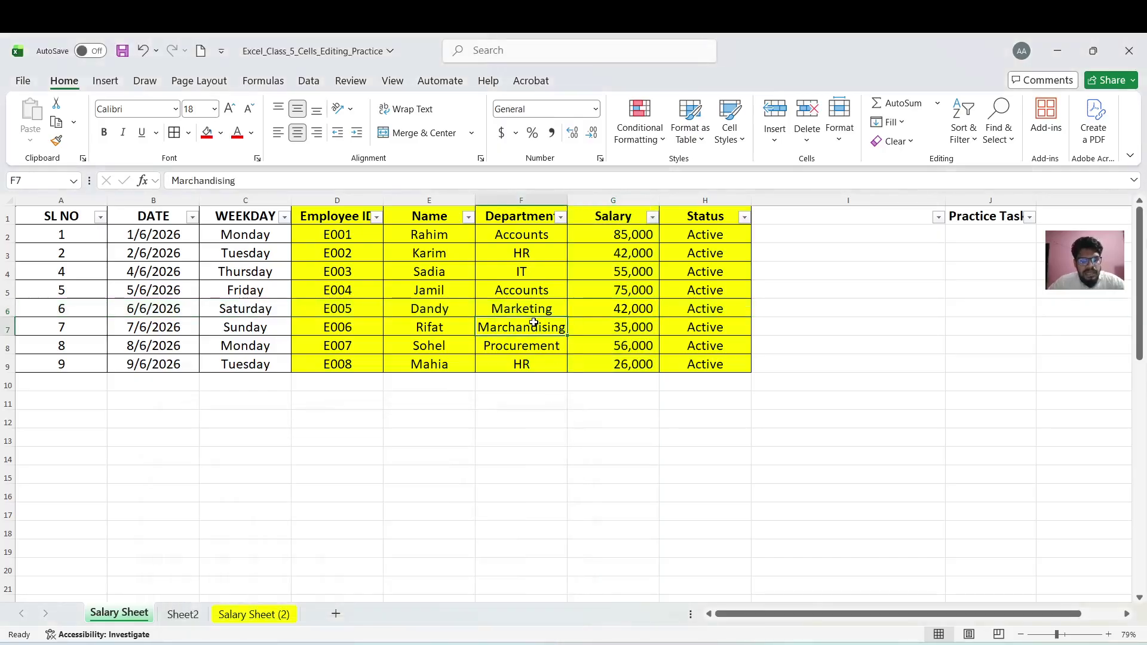
Replace all 42000 salaries with 45000 (2 replacements) and check the updated cells G3 to G6
key("ctrl+h")
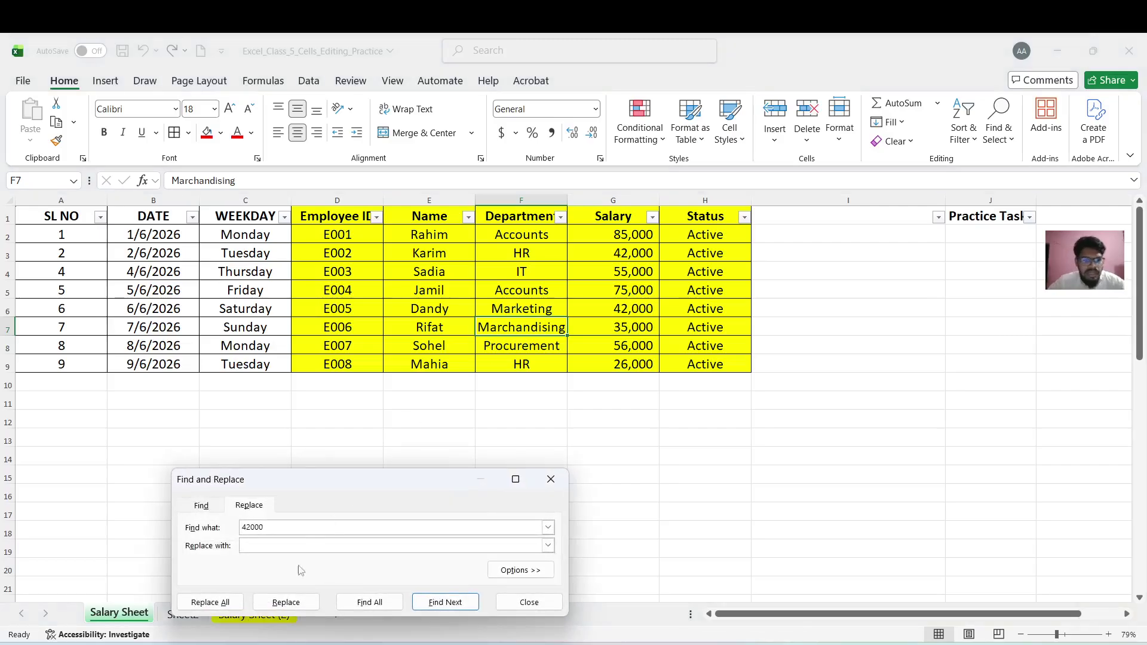
left_click(262, 544)
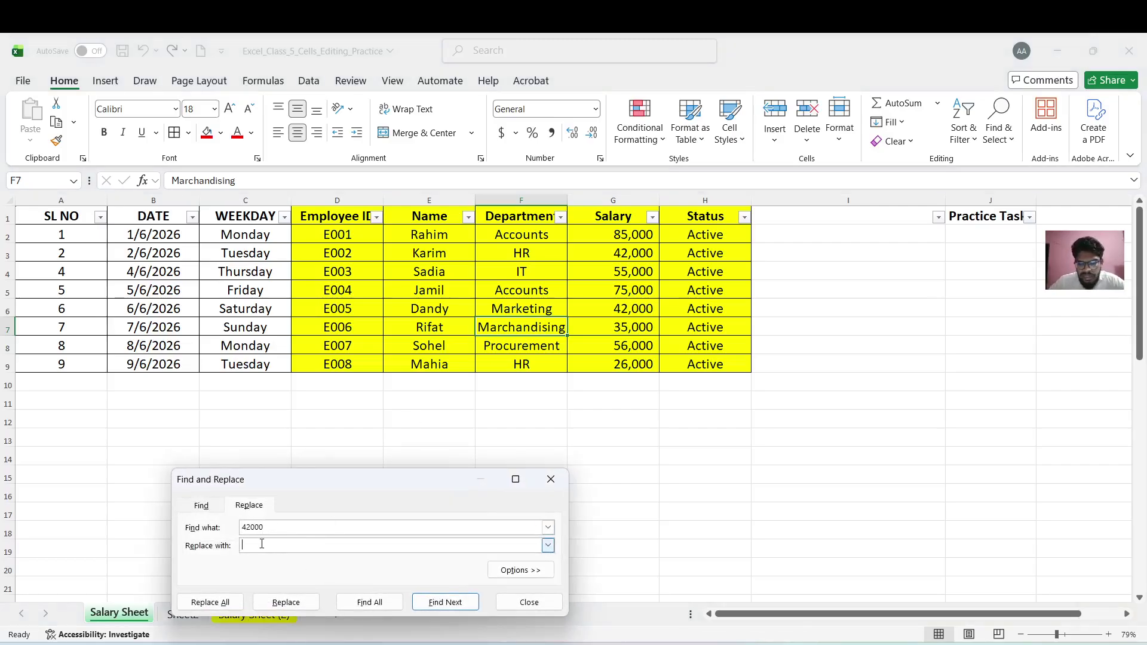
type("45")
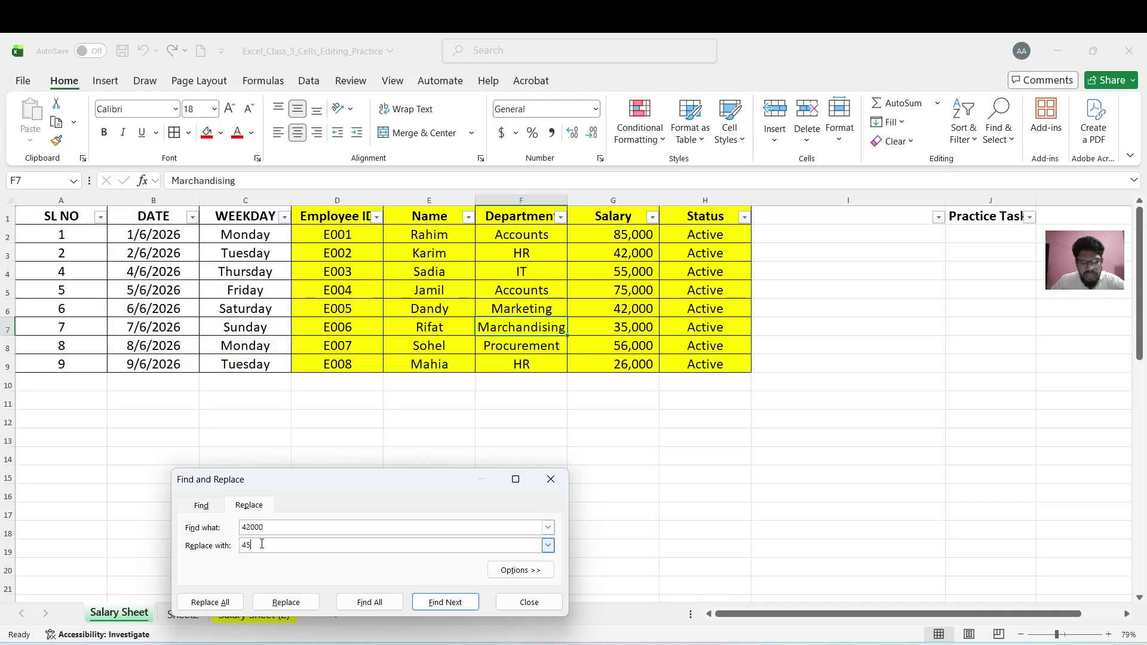
type("000")
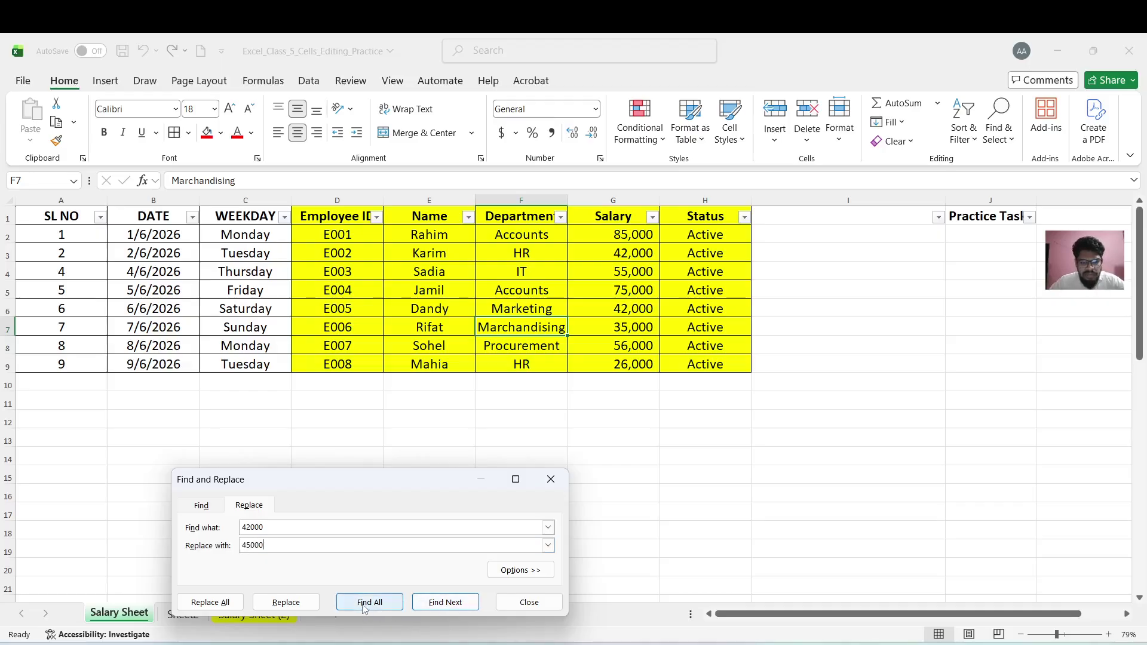
left_click(366, 603)
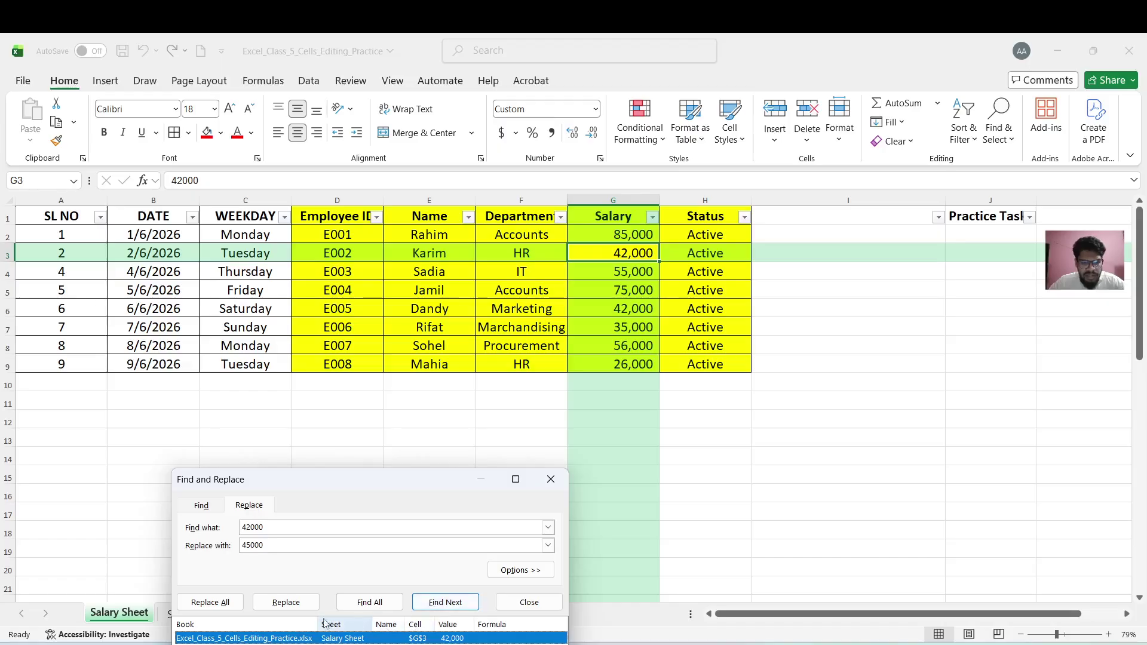
left_click(226, 604)
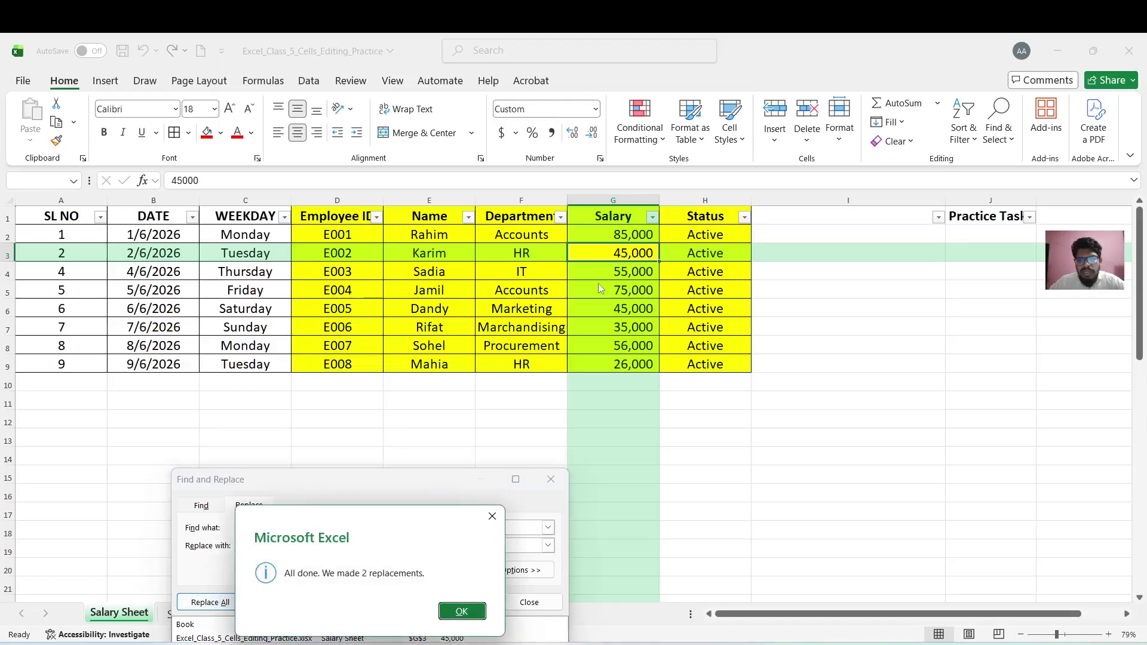
left_click(462, 611)
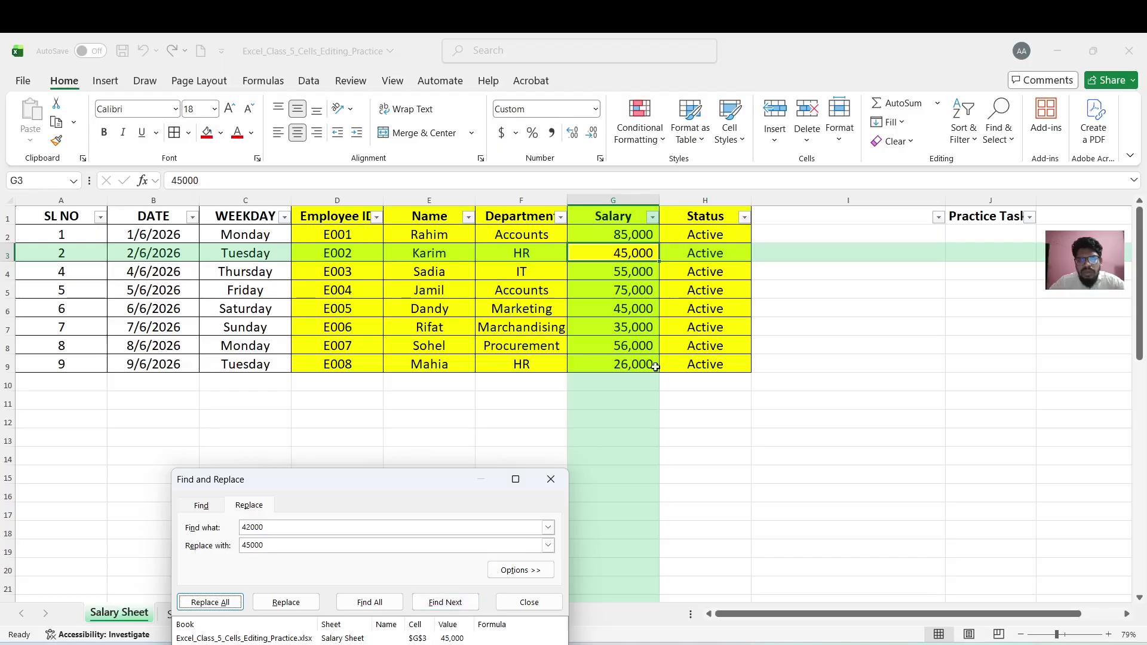
left_click(551, 480)
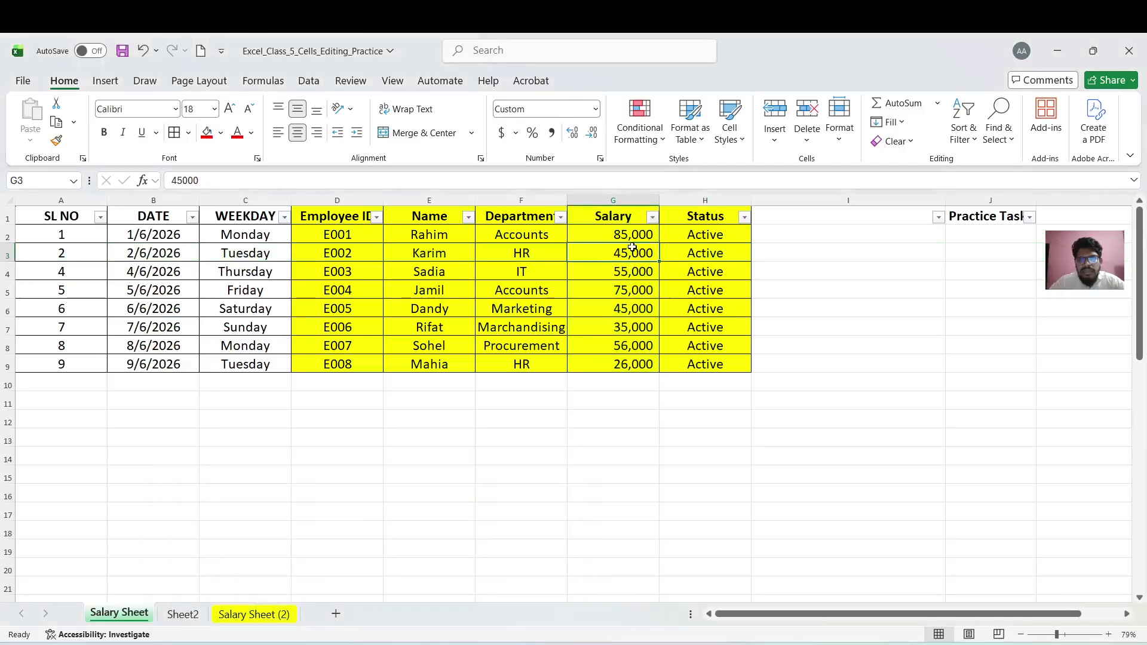
left_click(635, 306)
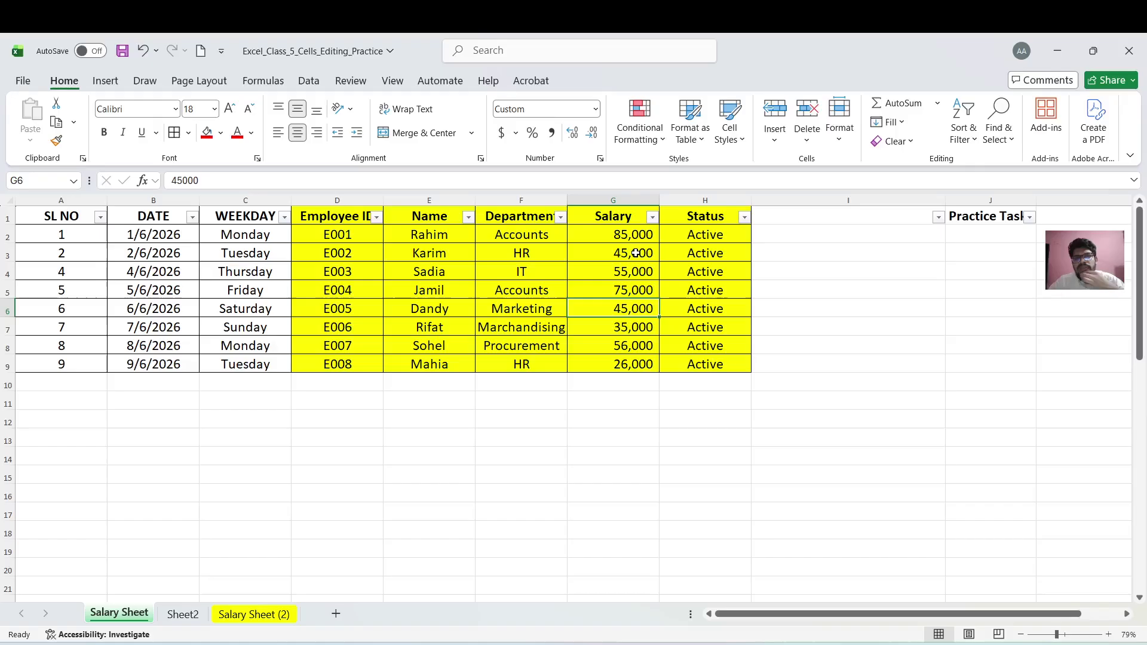
left_click_drag(635, 253, 632, 310)
left_click(631, 309)
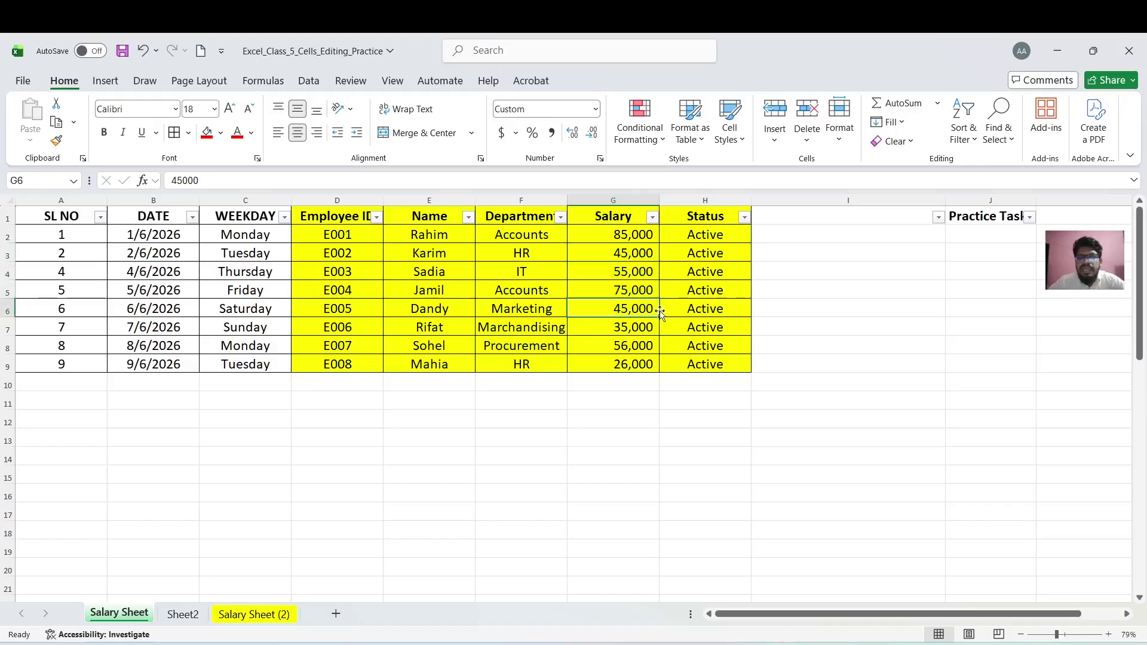
Close the Sort & Filter menu unused and switch to the Book2 workbook with Alt+Tab
left_click(973, 138)
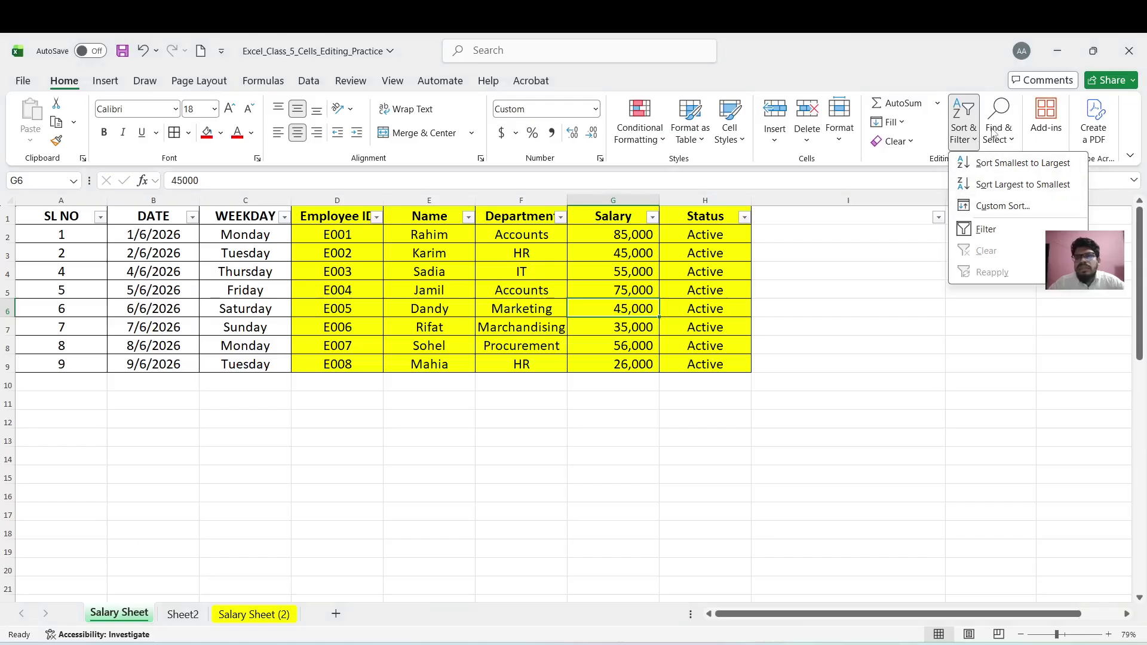
left_click(800, 298)
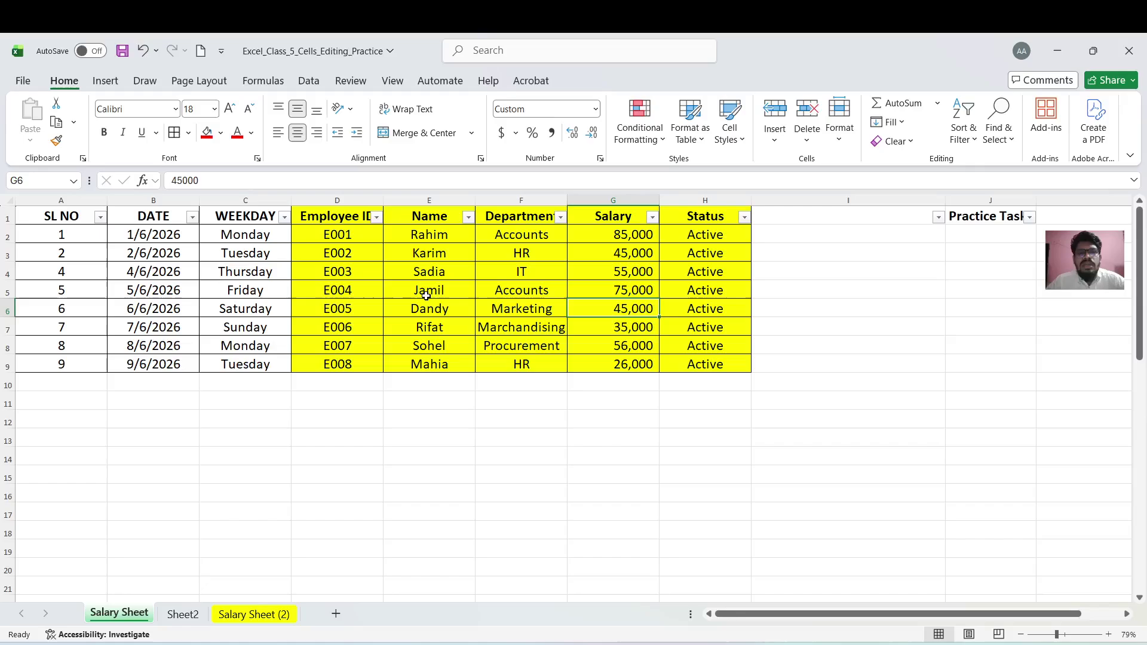
key("alt+Tab")
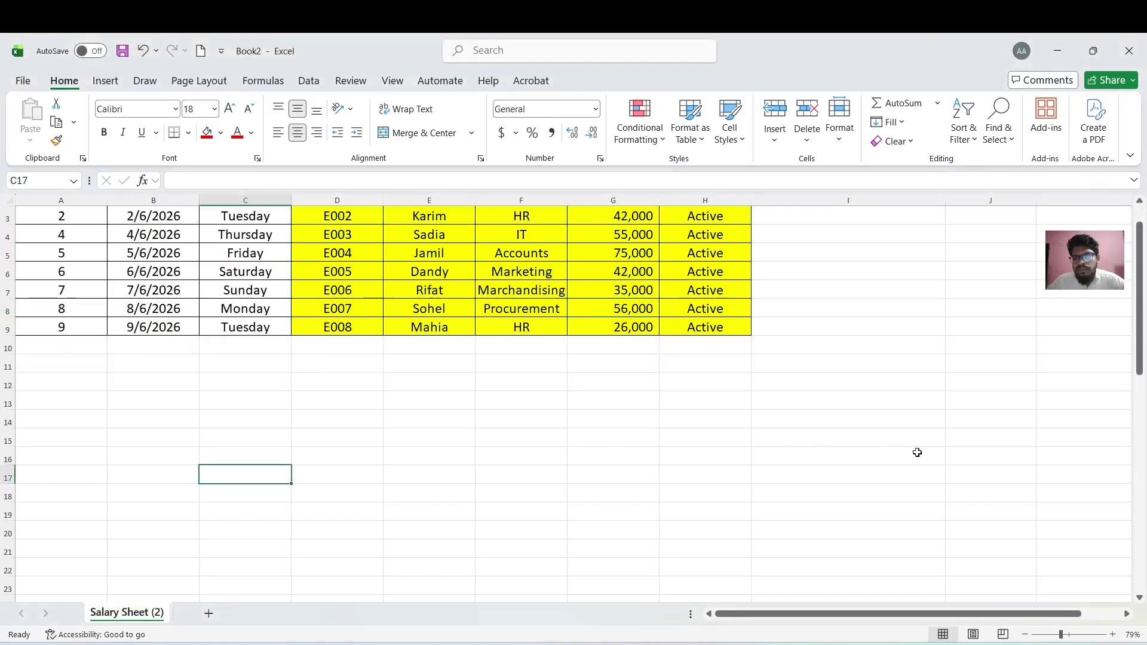